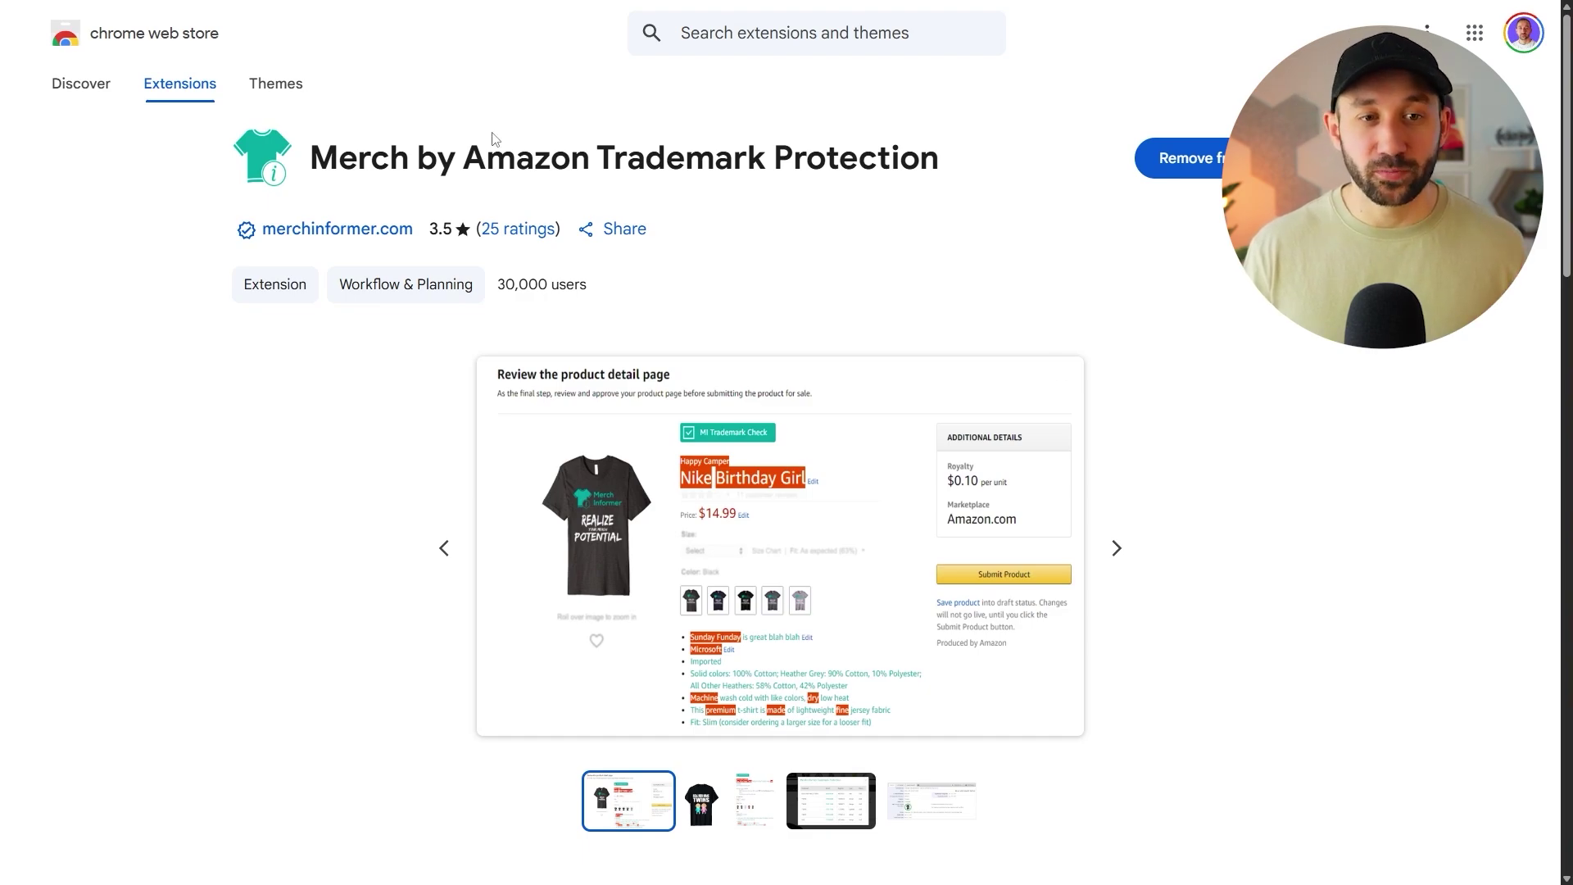
# Step: Review the Merch by Amazon Trademark Protection extension page, highlighting its title
pyautogui.moveTo(325, 163); pyautogui.dragTo(929, 162)
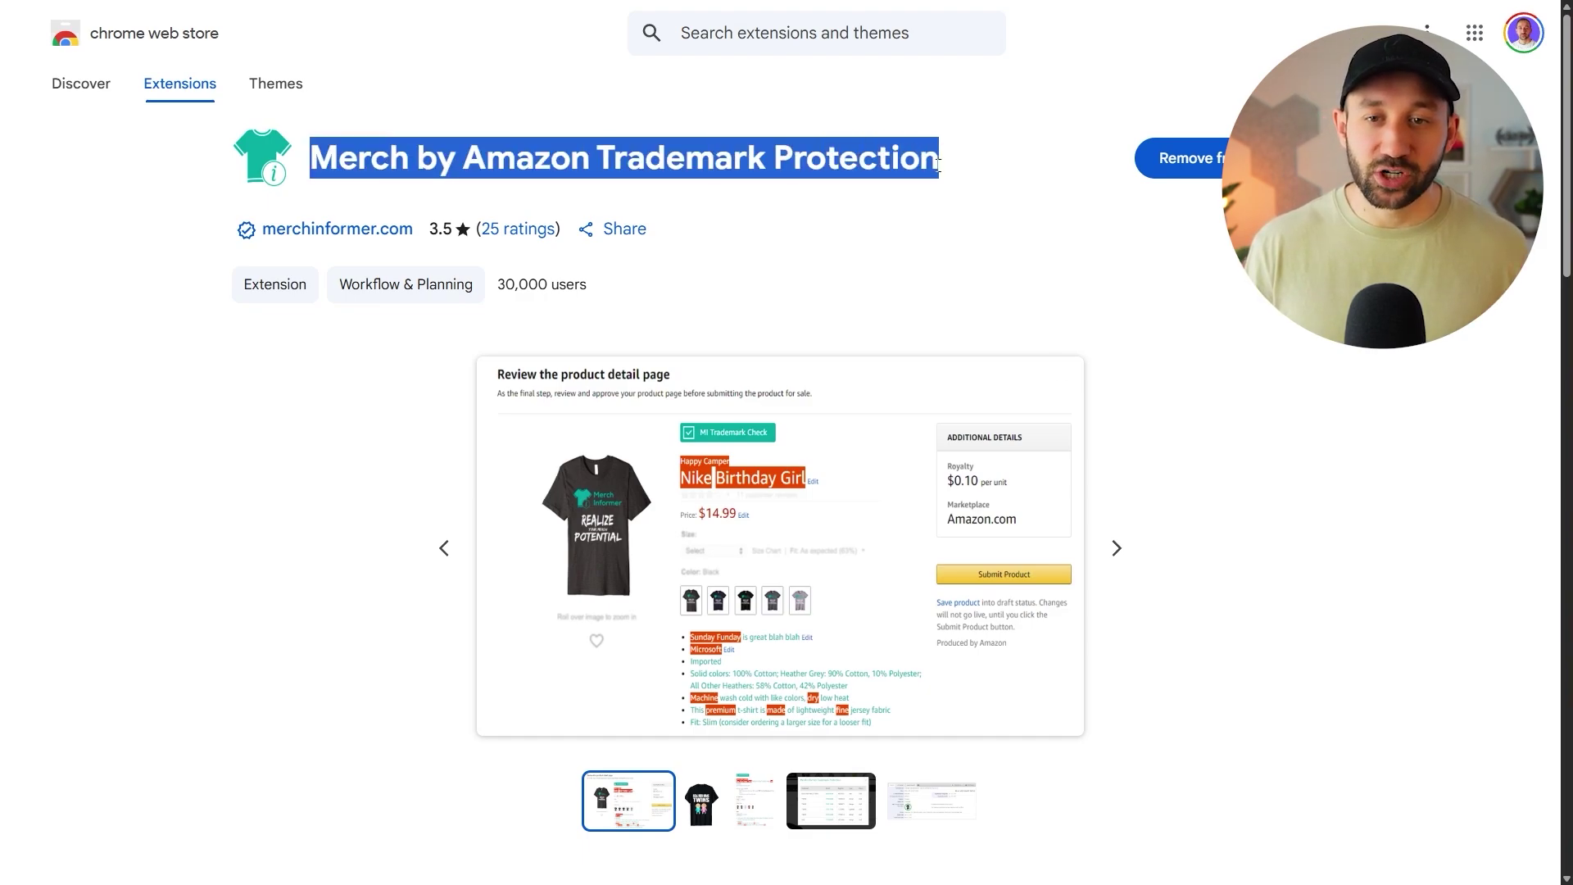
pyautogui.click(958, 209)
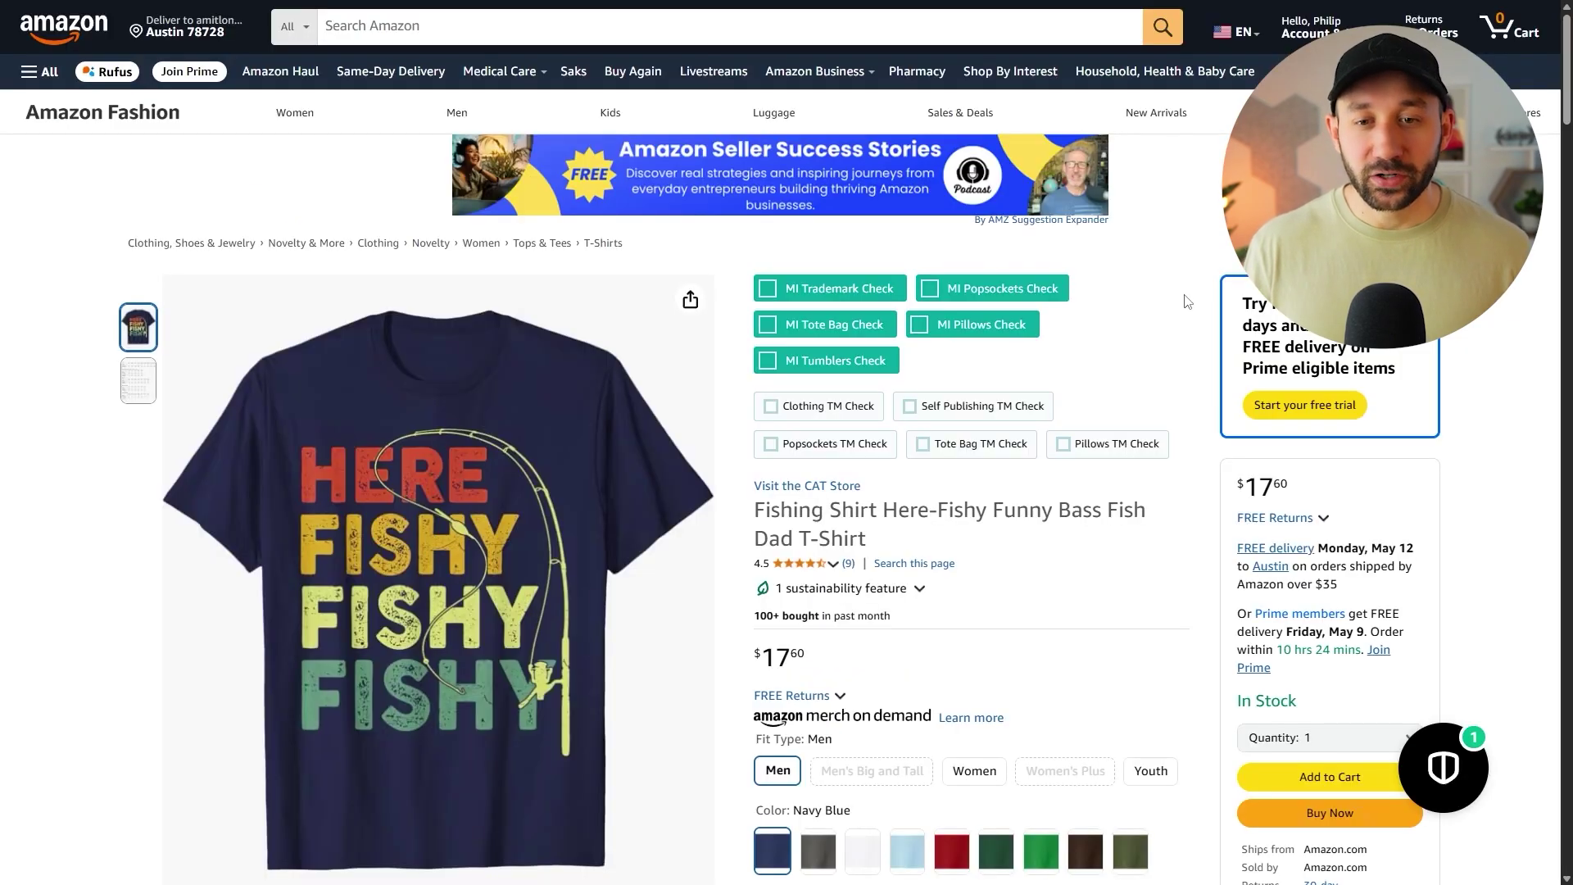
# Step: Run the MI Trademark Check on the fishing shirt listing and open the FISH trademark record
pyautogui.click(806, 290)
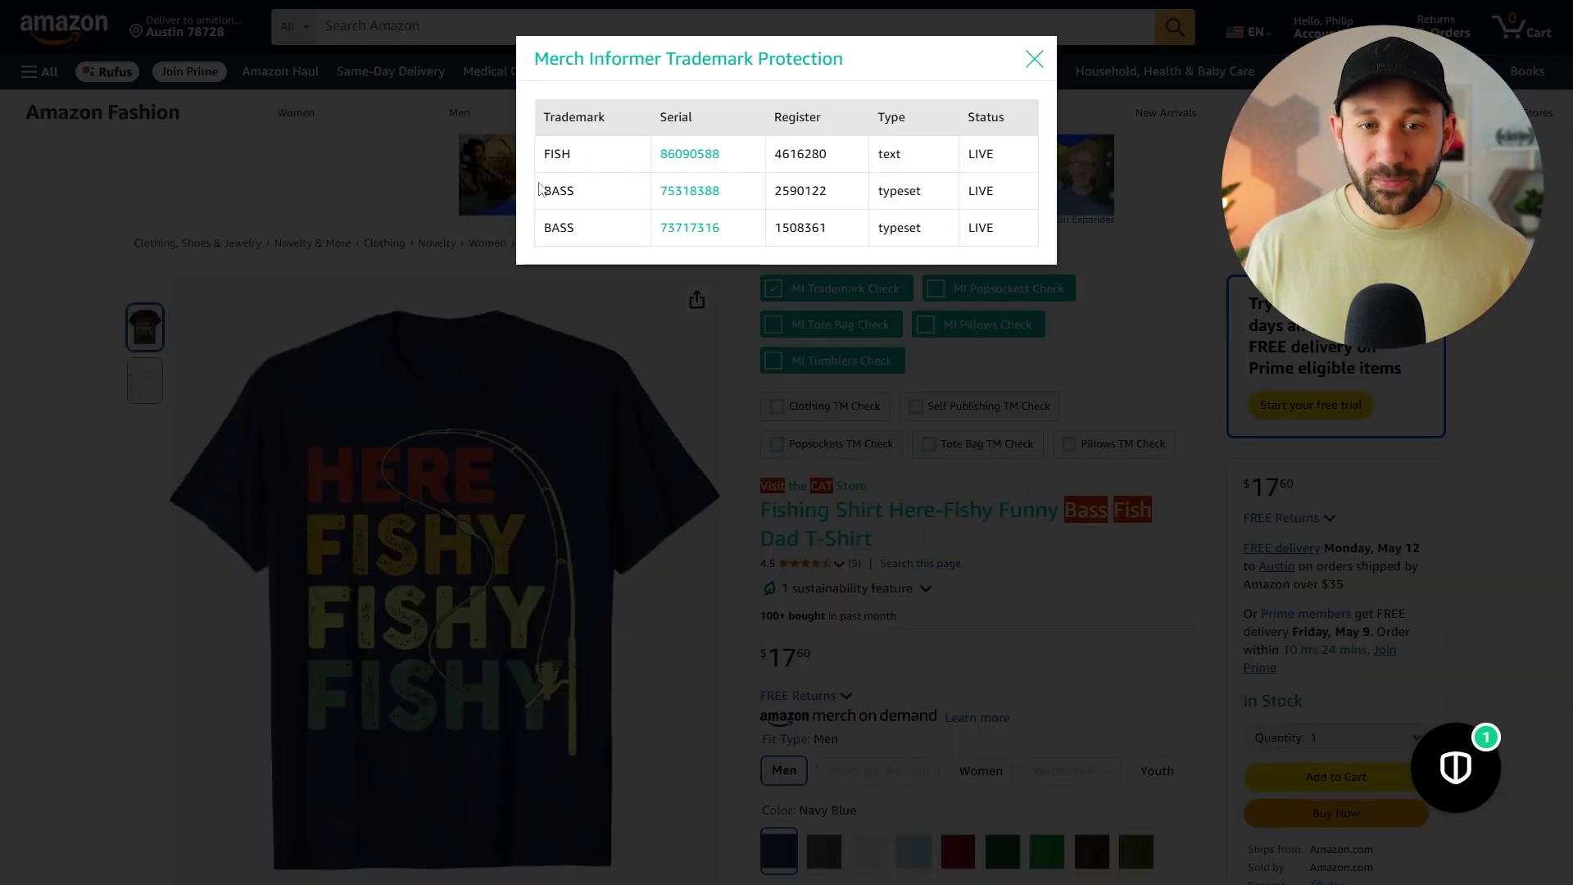
pyautogui.click(690, 156)
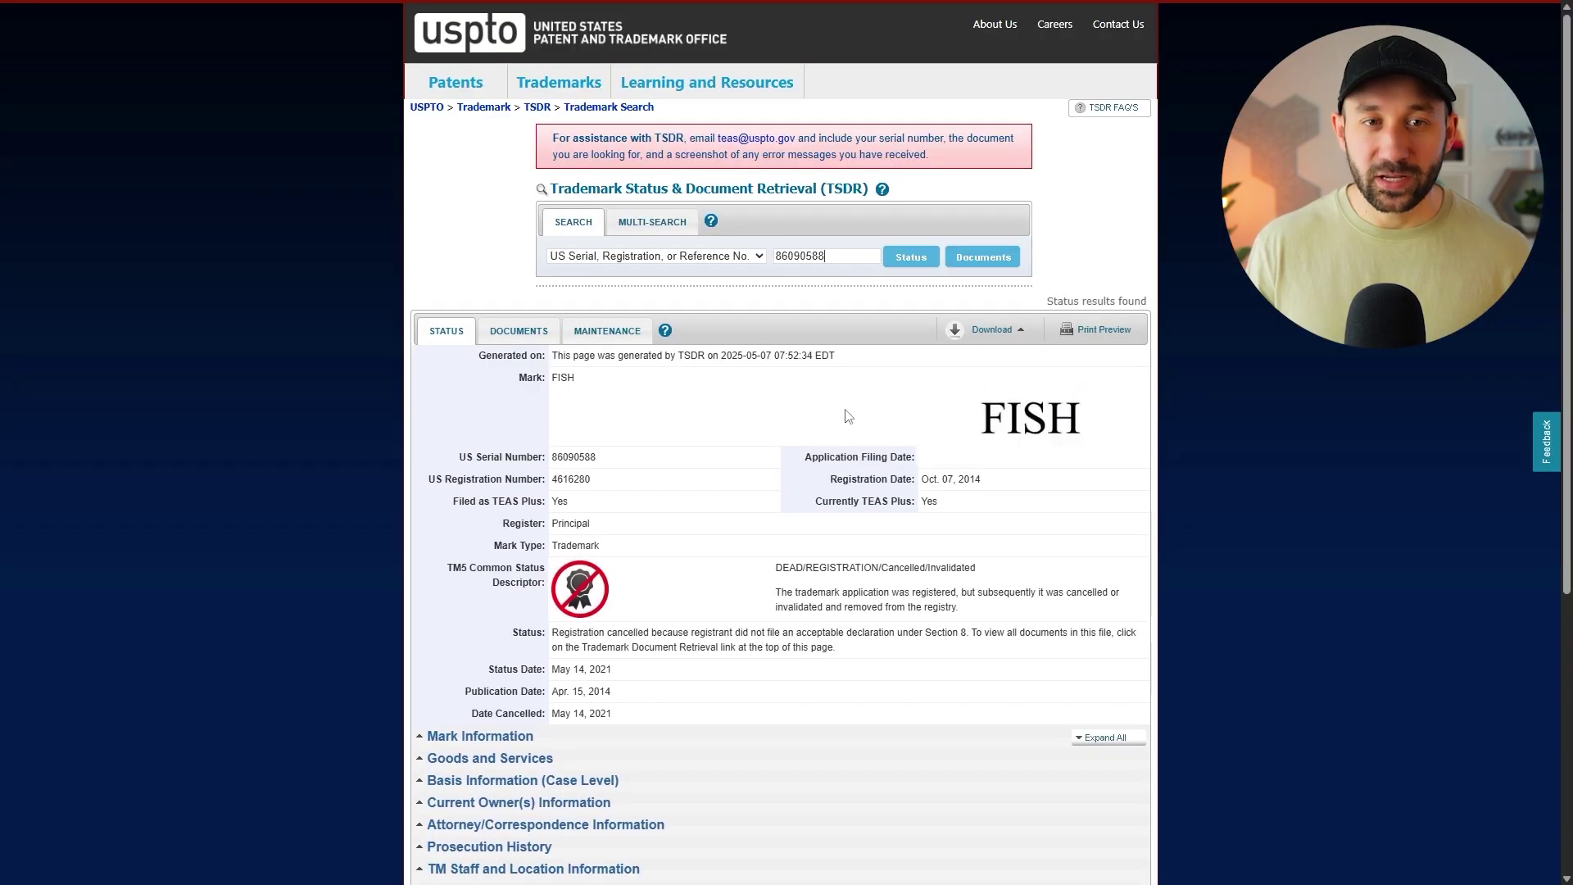
# Step: Scroll the TSDR record for FISH serial 86090588 and expand Goods and Services to reveal Footwear
pyautogui.scroll(-1, 664, 508)
pyautogui.scroll(-1, 663, 508)
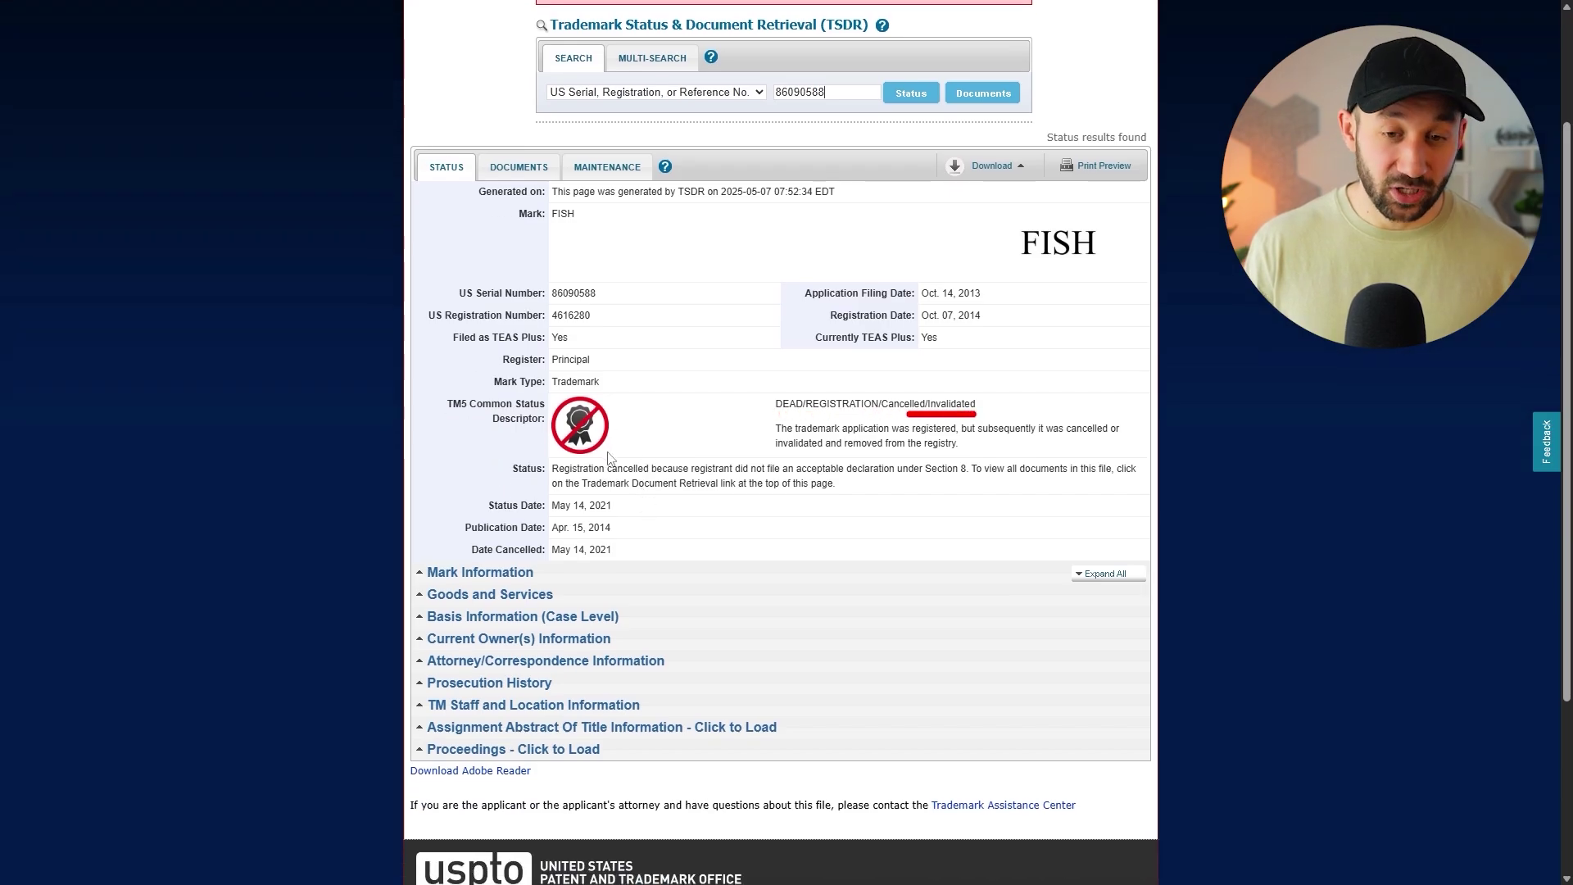
pyautogui.scroll(-1, 609, 459)
pyautogui.click(484, 514)
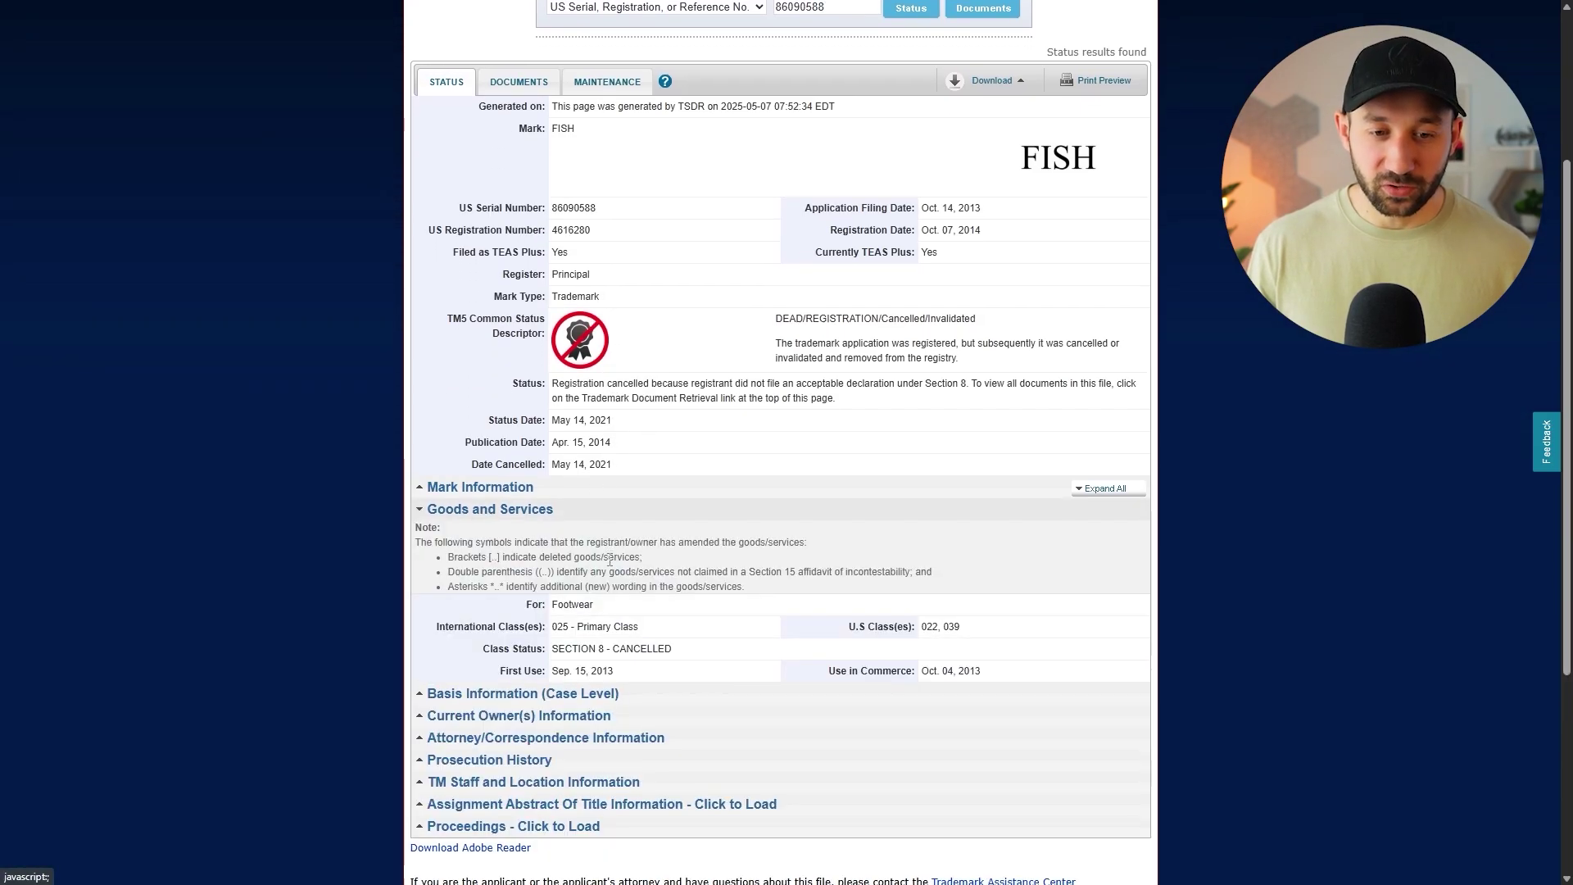
pyautogui.scroll(-1, 484, 517)
pyautogui.moveTo(605, 528); pyautogui.dragTo(552, 533)
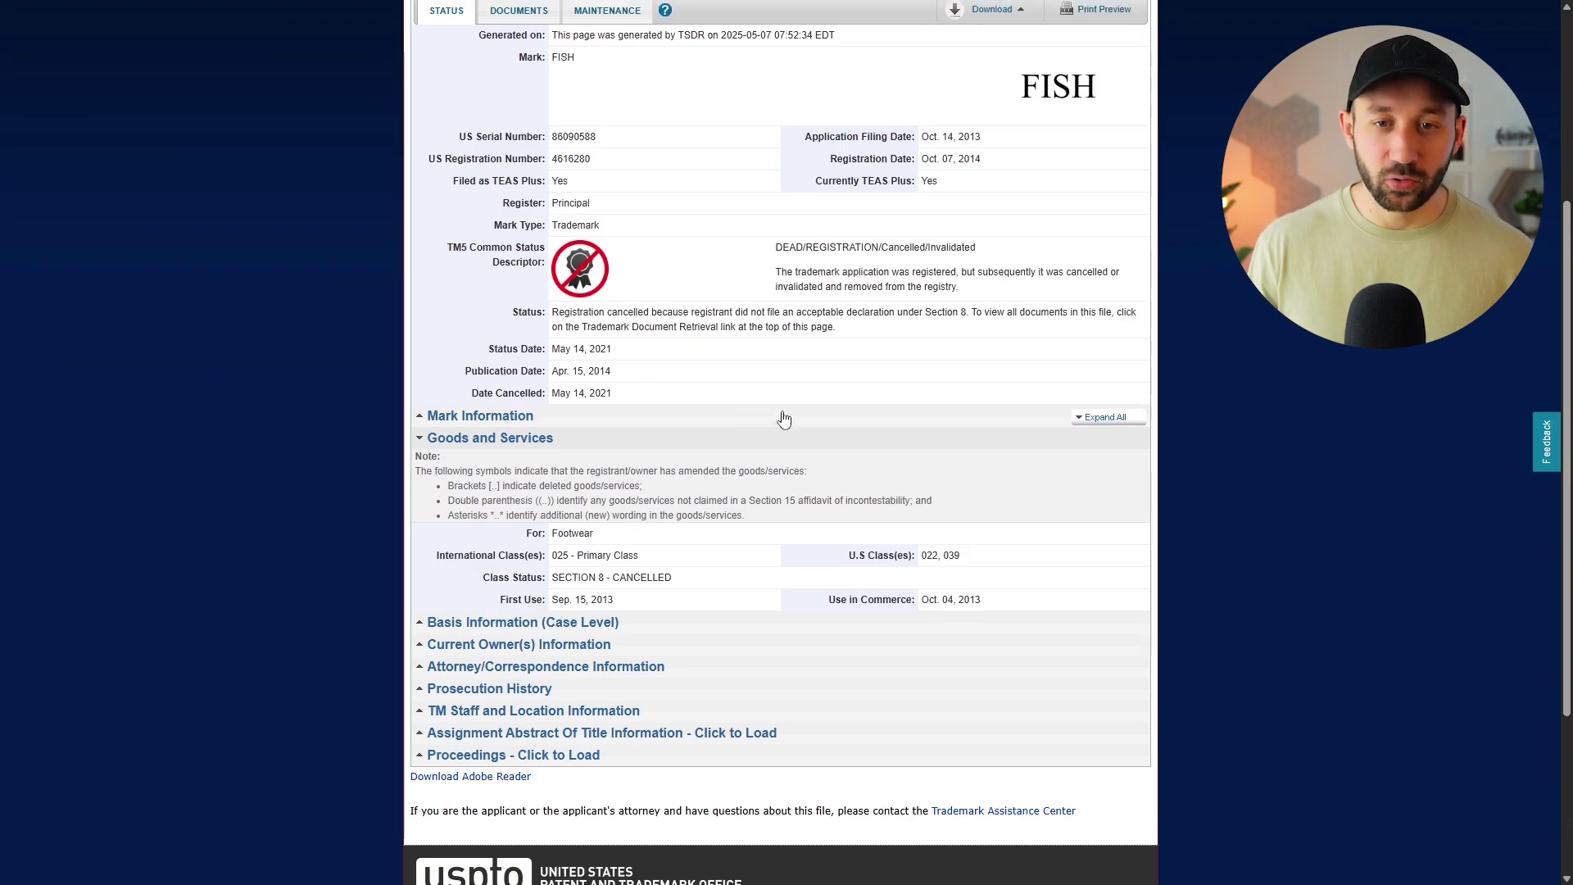
pyautogui.scroll(2, 782, 416)
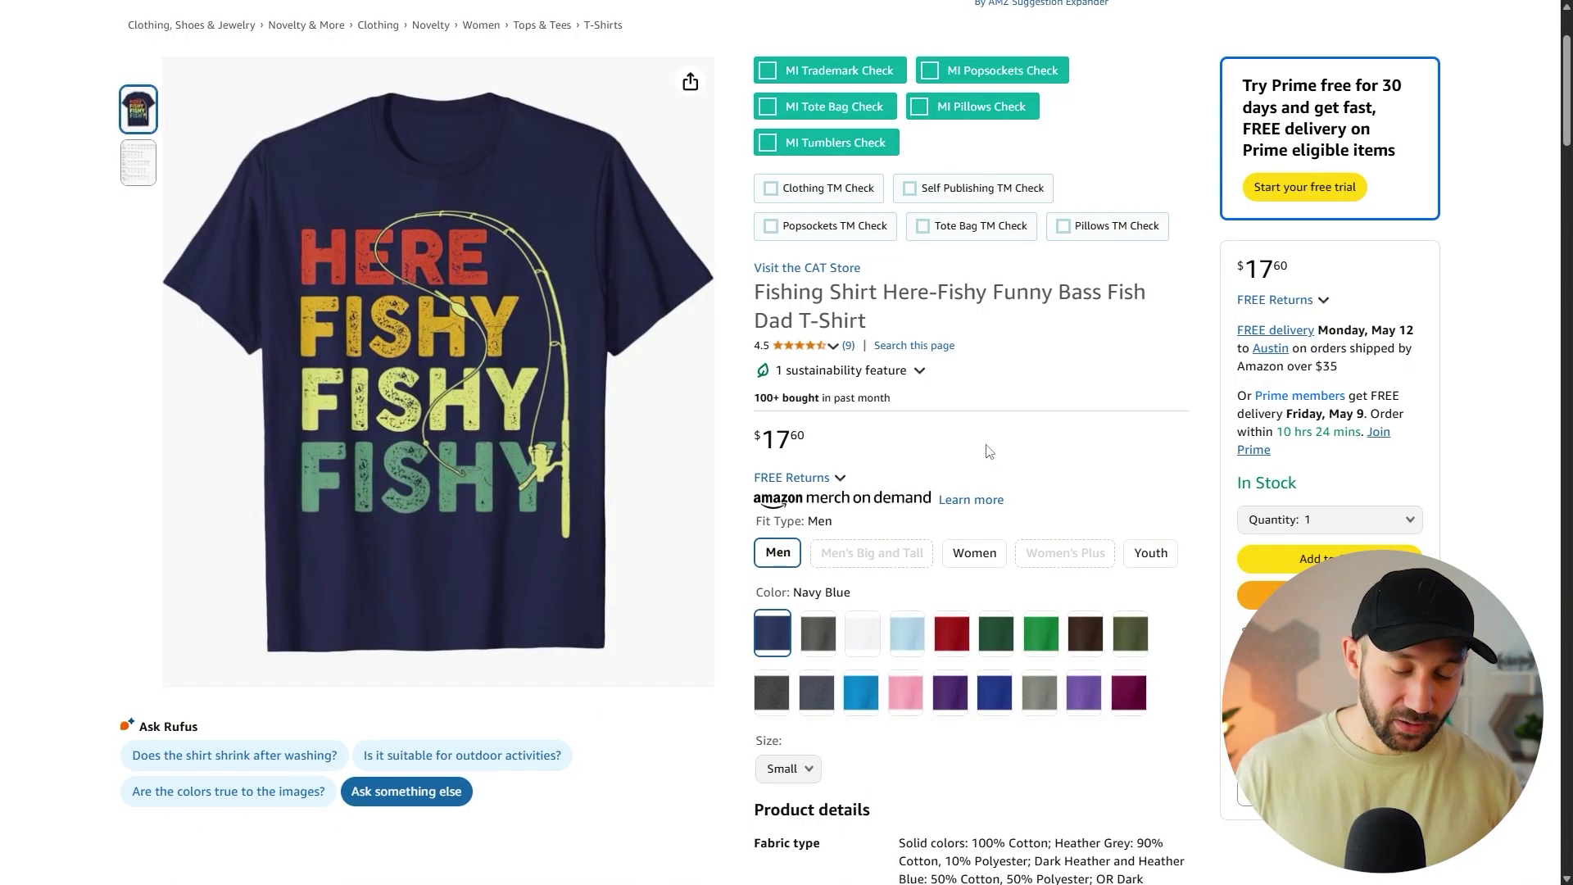
# Step: Start a Flameshot capture of the Here-Fishy Funny Bass Fish Dad T-Shirt listing
pyautogui.press('Print')
# Step: Capture the shirt and listing area and pixelate the start of the product title
pyautogui.moveTo(210, 190); pyautogui.dragTo(1193, 618)
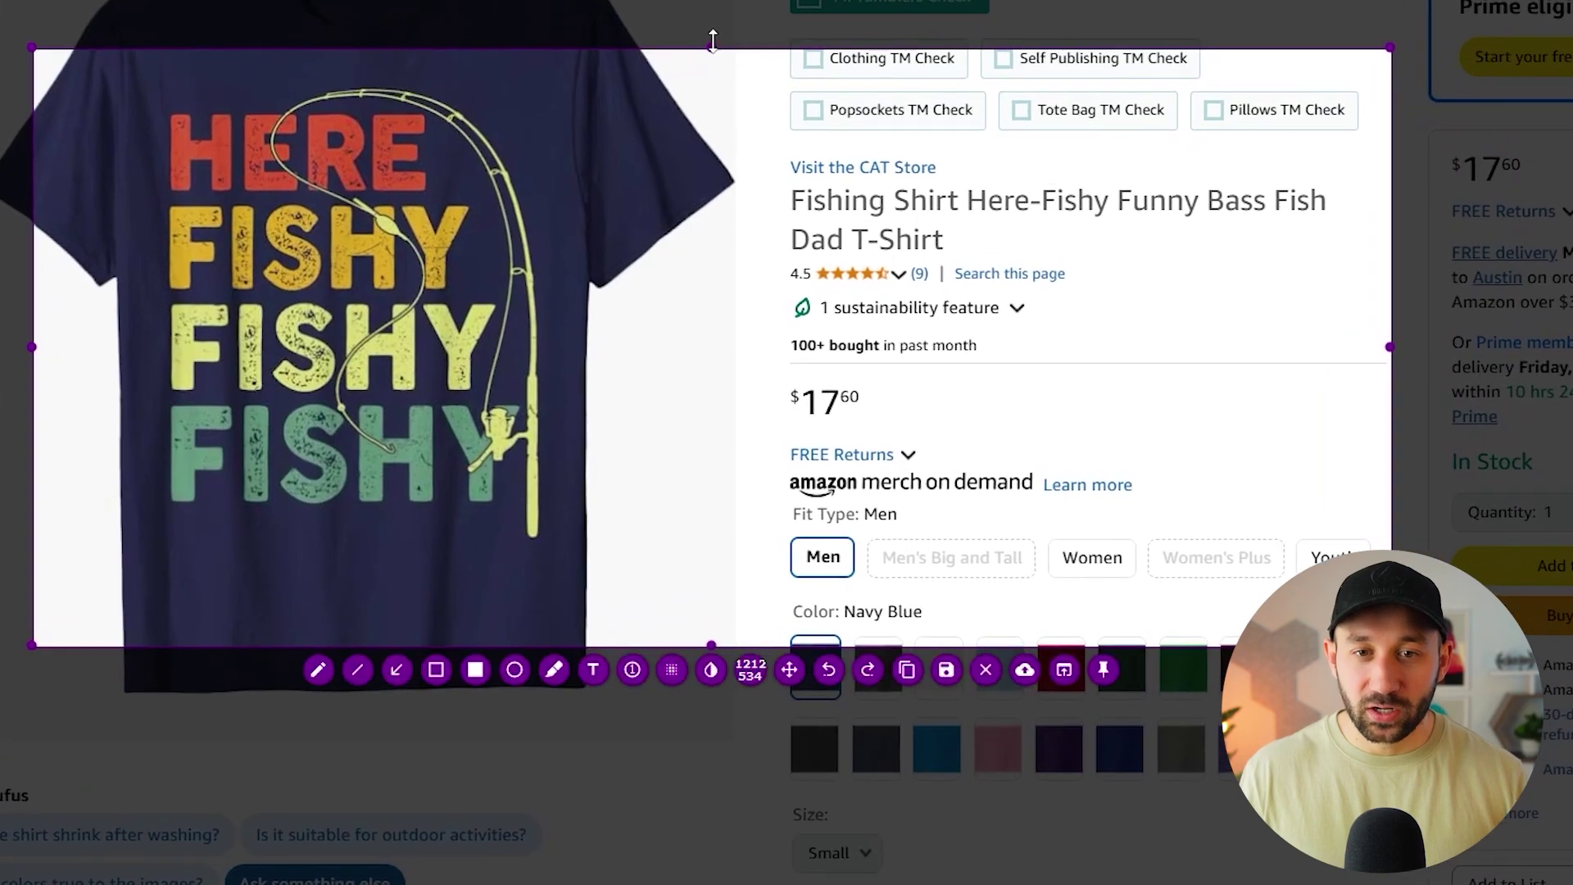
pyautogui.moveTo(713, 41); pyautogui.dragTo(720, 118)
pyautogui.moveTo(811, 276); pyautogui.dragTo(793, 246)
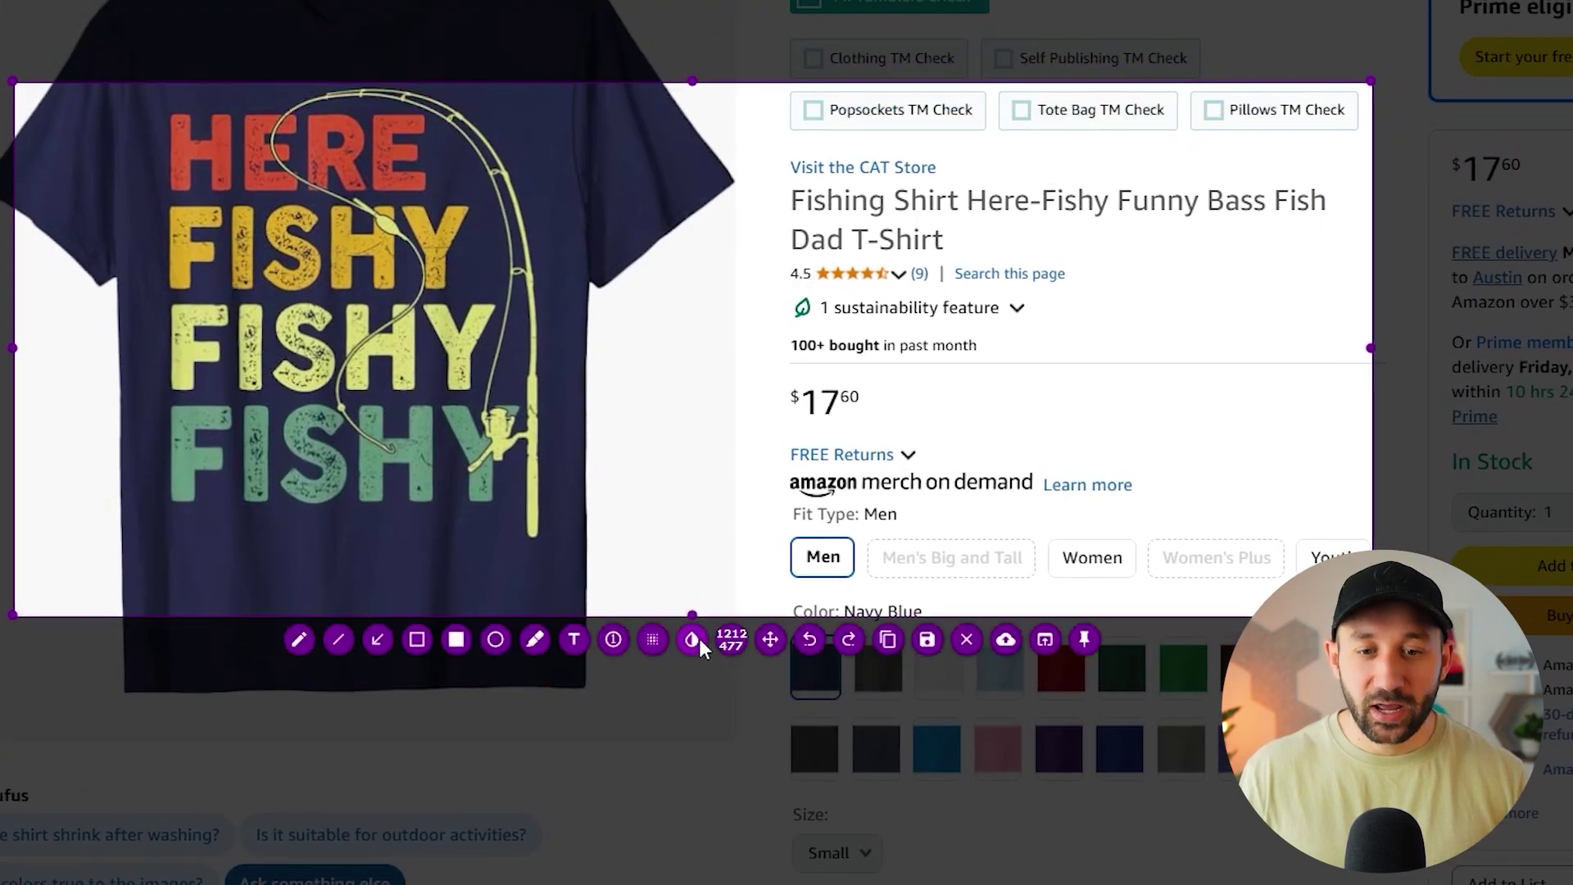
pyautogui.click(655, 644)
pyautogui.moveTo(789, 188); pyautogui.dragTo(1033, 219)
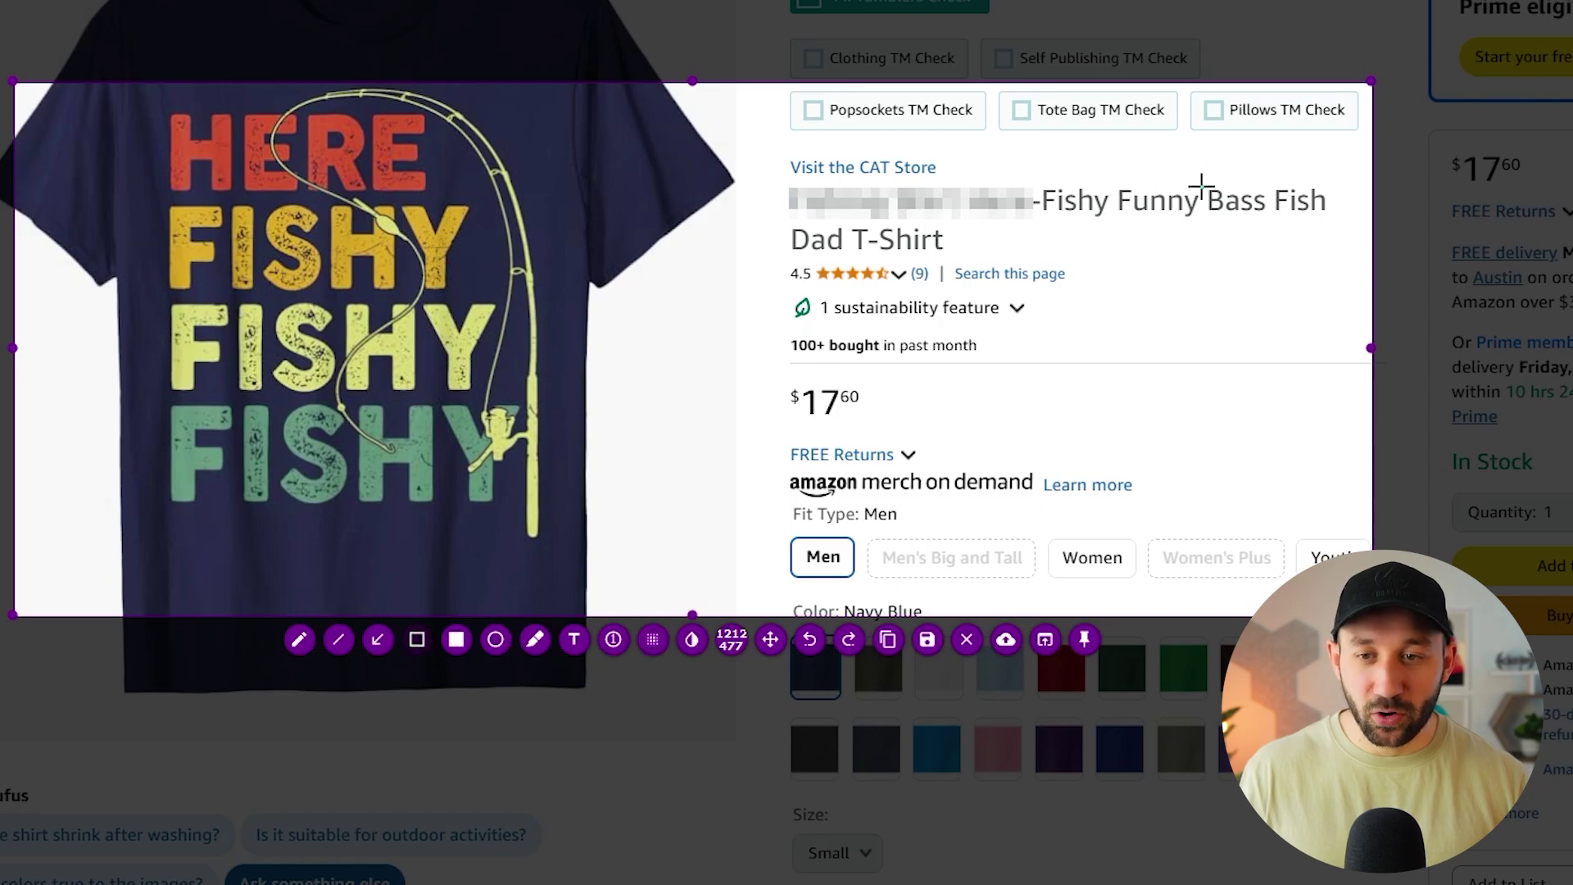
# Step: Mark Bass Fish and FISHY with red boxes and arrows pointing at them
pyautogui.moveTo(1201, 184); pyautogui.dragTo(1336, 220)
pyautogui.moveTo(168, 203); pyautogui.dragTo(493, 298)
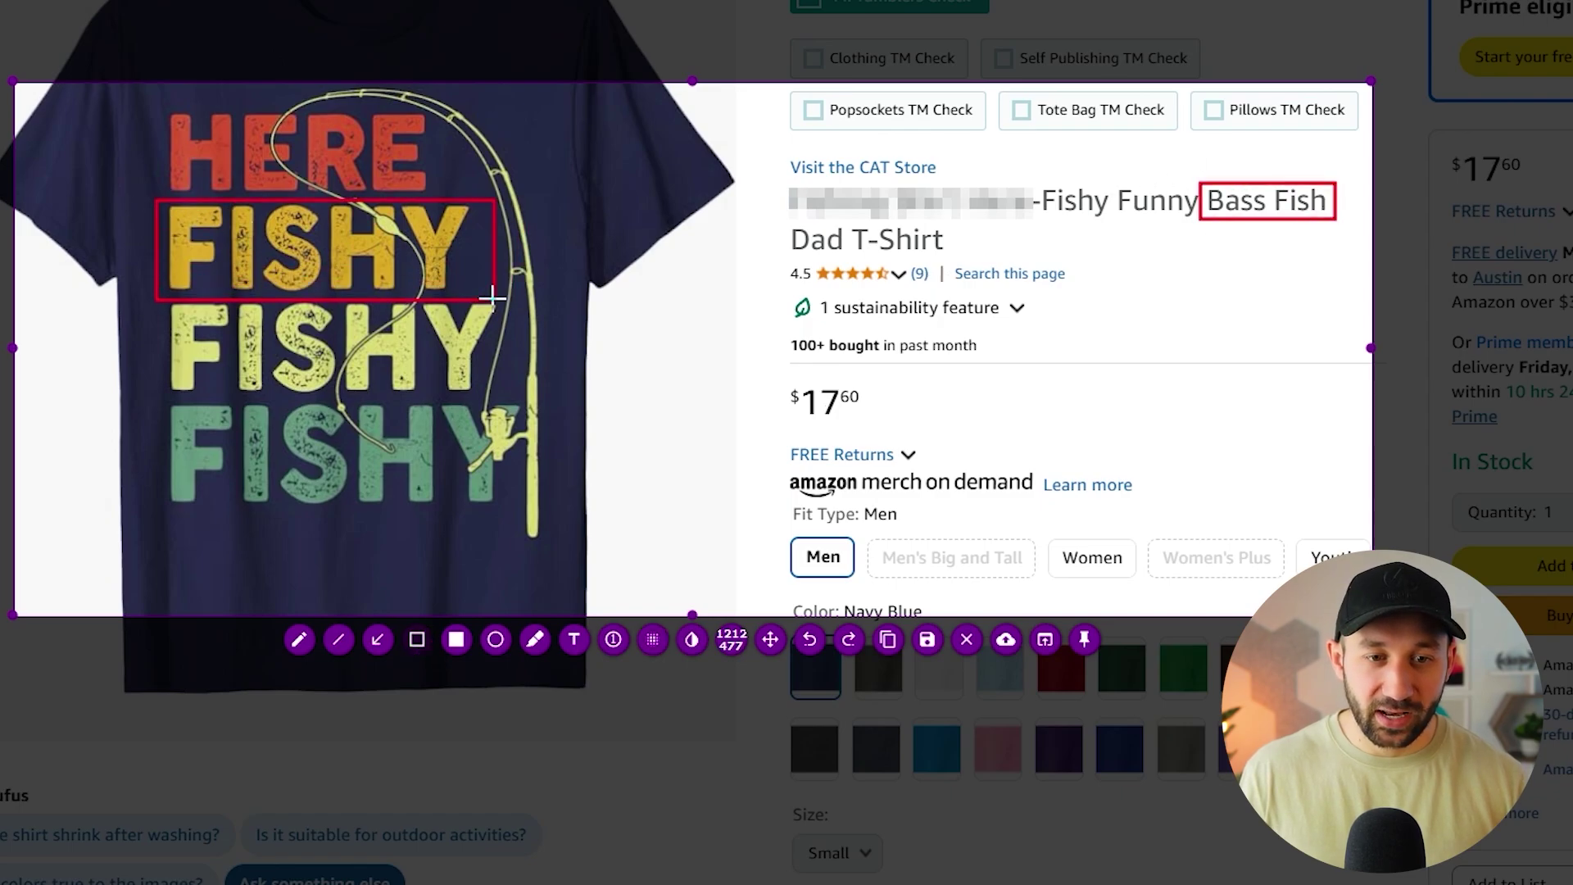
pyautogui.click(385, 646)
pyautogui.moveTo(1159, 379); pyautogui.dragTo(1236, 234)
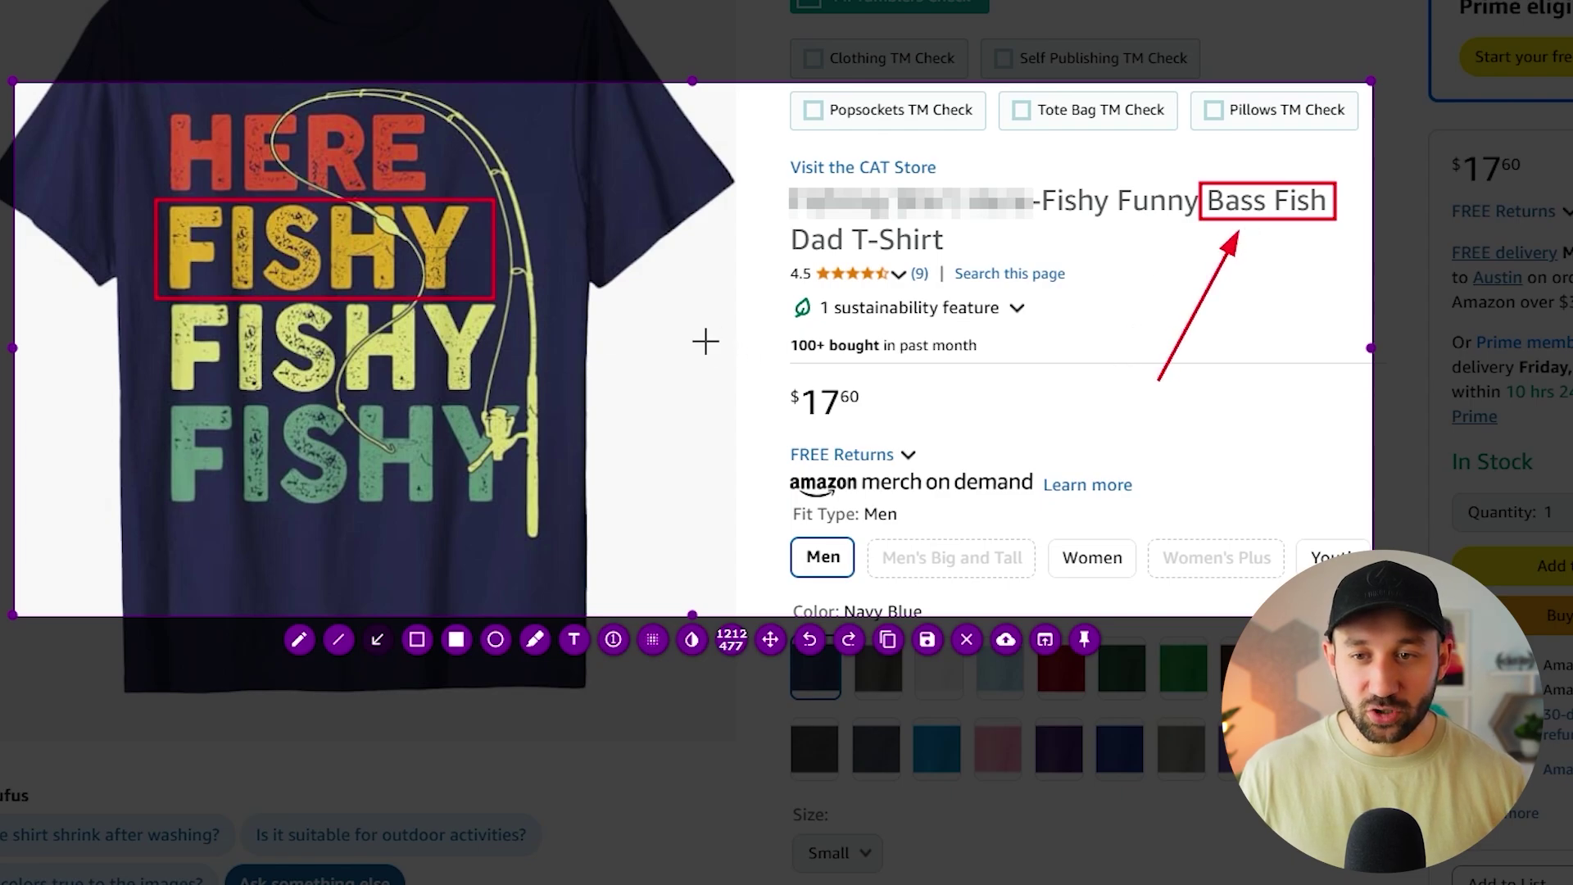
pyautogui.moveTo(610, 326); pyautogui.dragTo(502, 260)
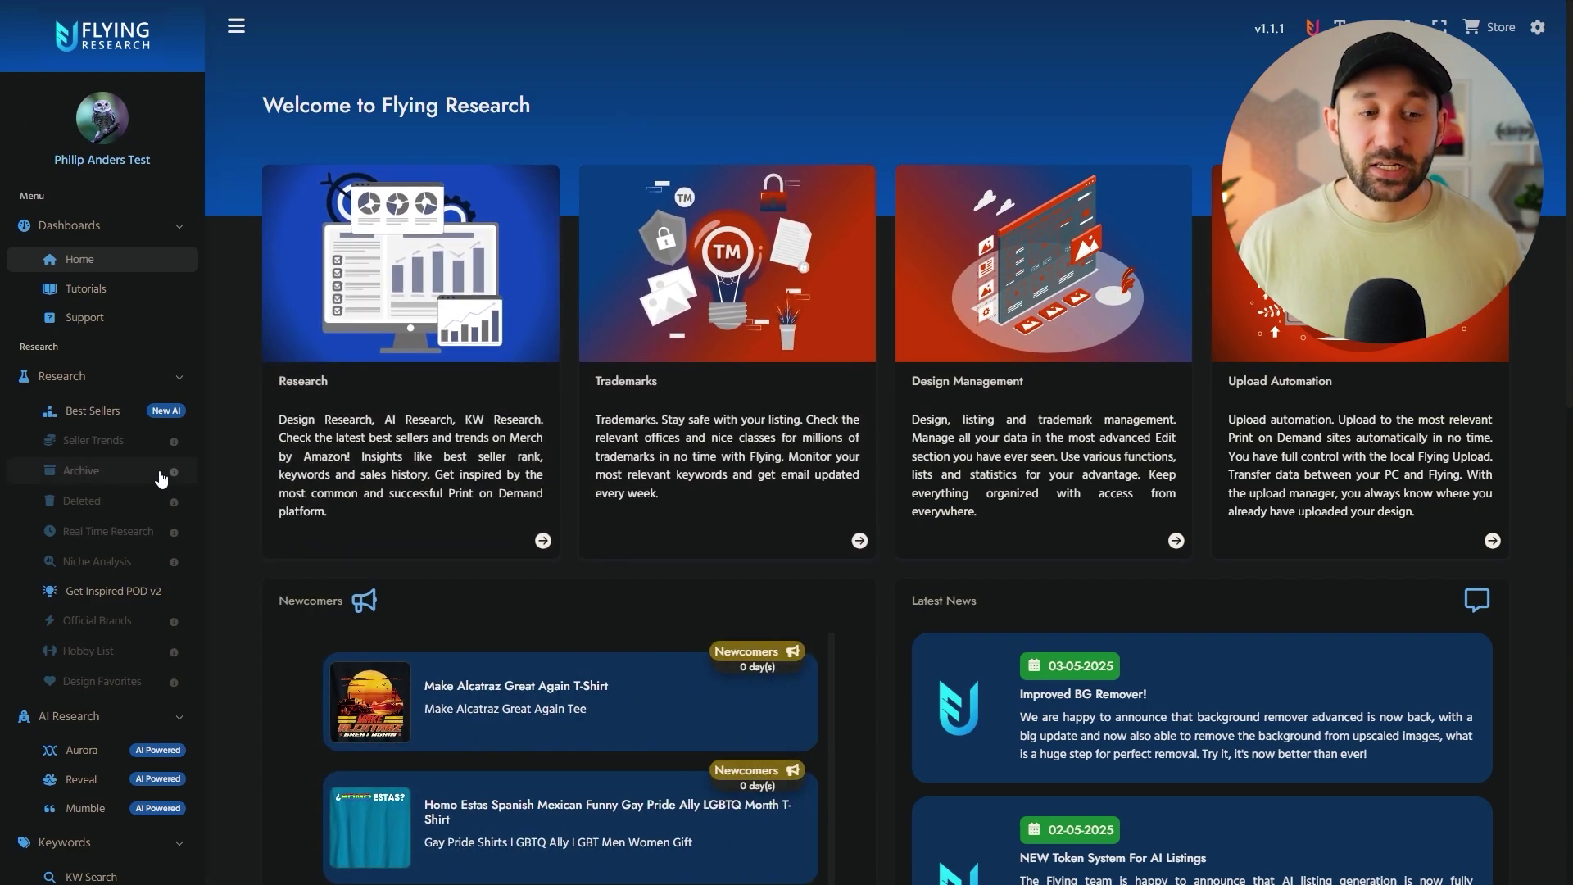
# Step: Scroll the Flying Research sidebar to reach Keywords > KW Search
pyautogui.scroll(-4, 123, 492)
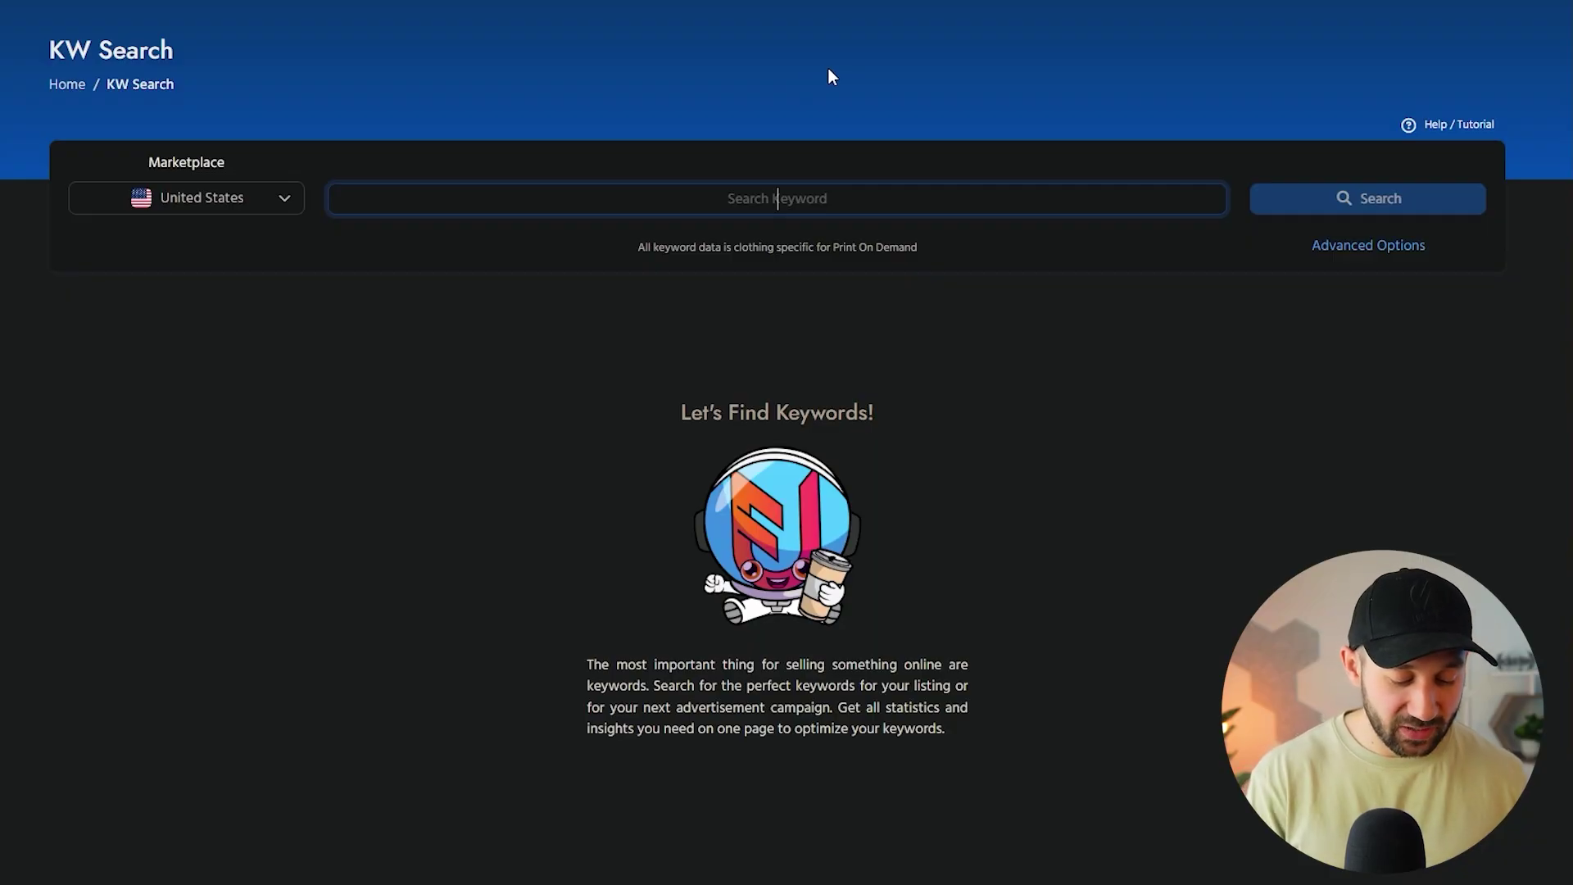
# Step: Search keyword data for 'cat shirt' and scroll through the results
pyautogui.write('cat shirt')
pyautogui.press('Return')
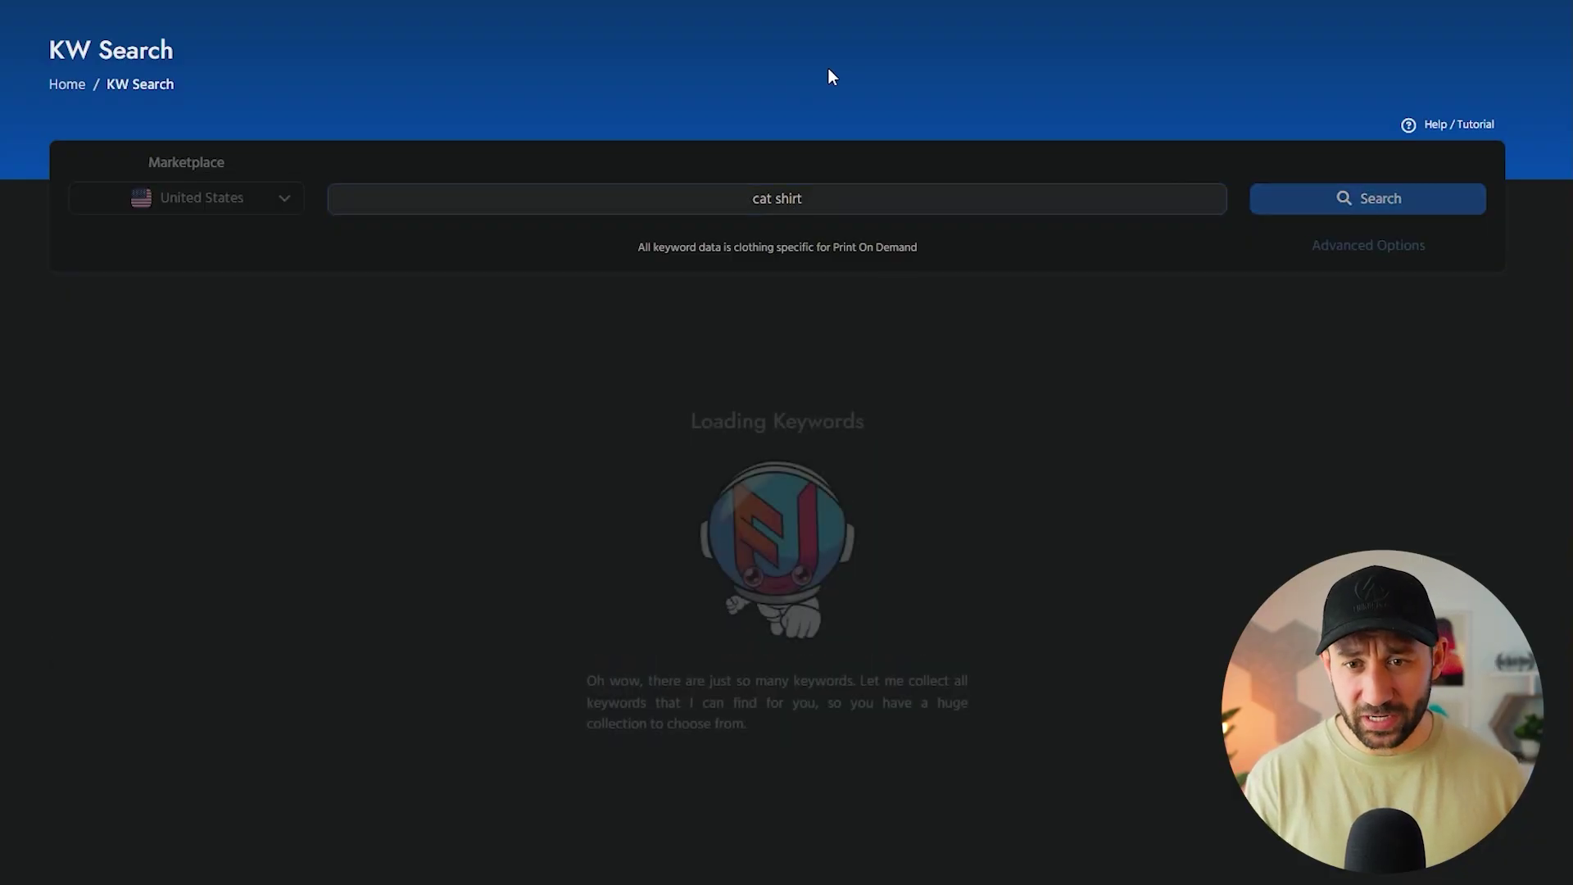
pyautogui.scroll(-3, 556, 447)
pyautogui.scroll(-3, 549, 409)
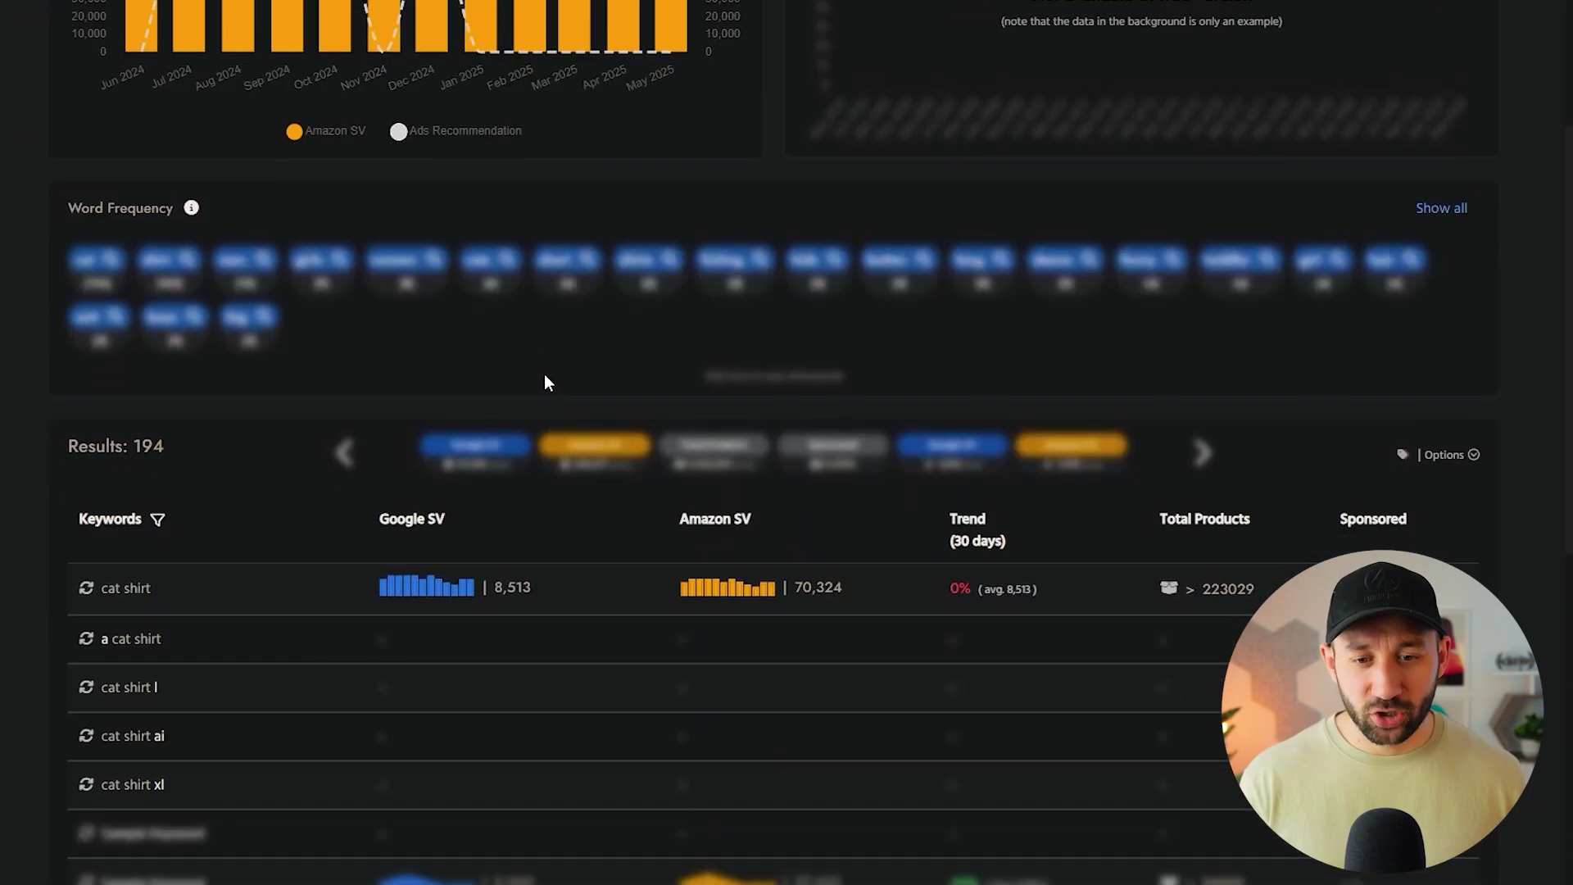
pyautogui.scroll(5, 540, 344)
pyautogui.moveTo(660, 365)
pyautogui.scroll(-1, 660, 365)
pyautogui.scroll(-5, 660, 368)
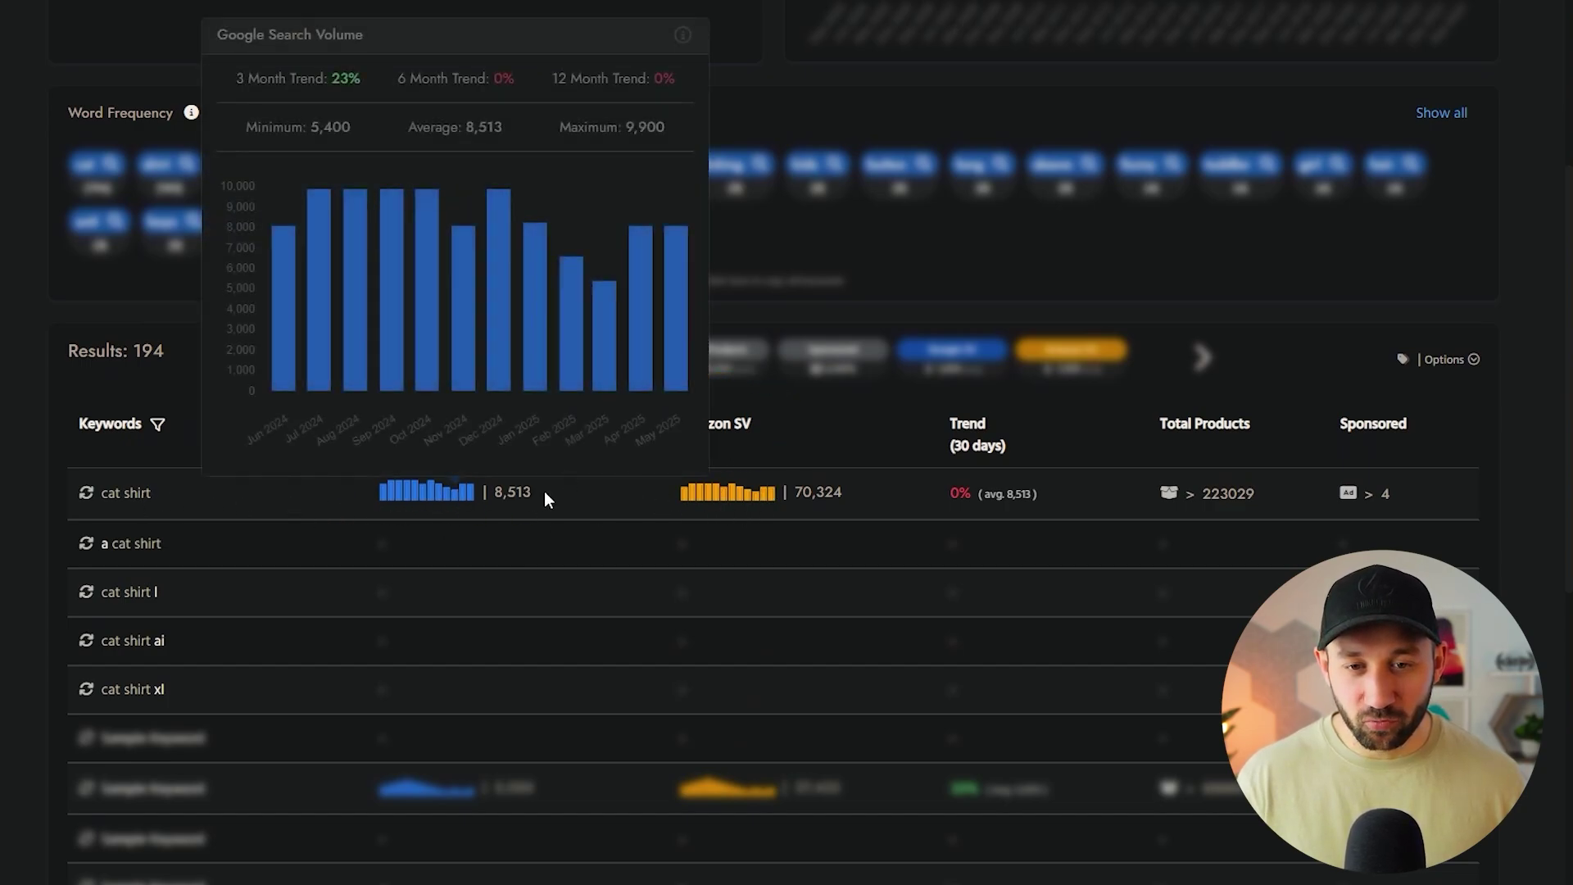
pyautogui.moveTo(756, 492)
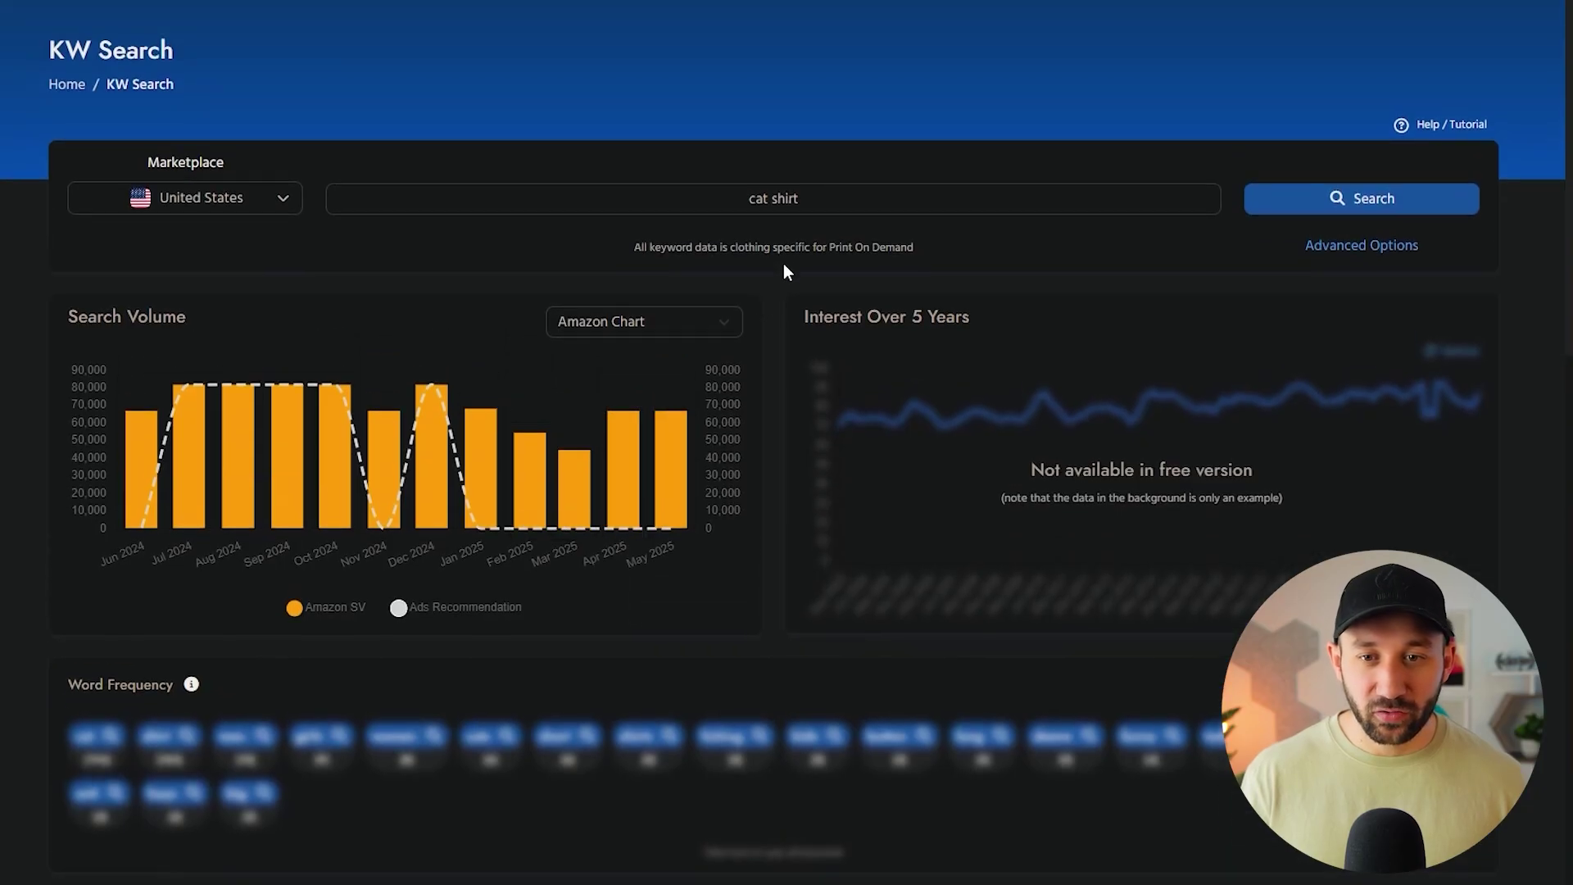
# Step: Search 'pickleball t-shirt' instead and highlight its -33% trend and result row
pyautogui.tripleClick(780, 198)
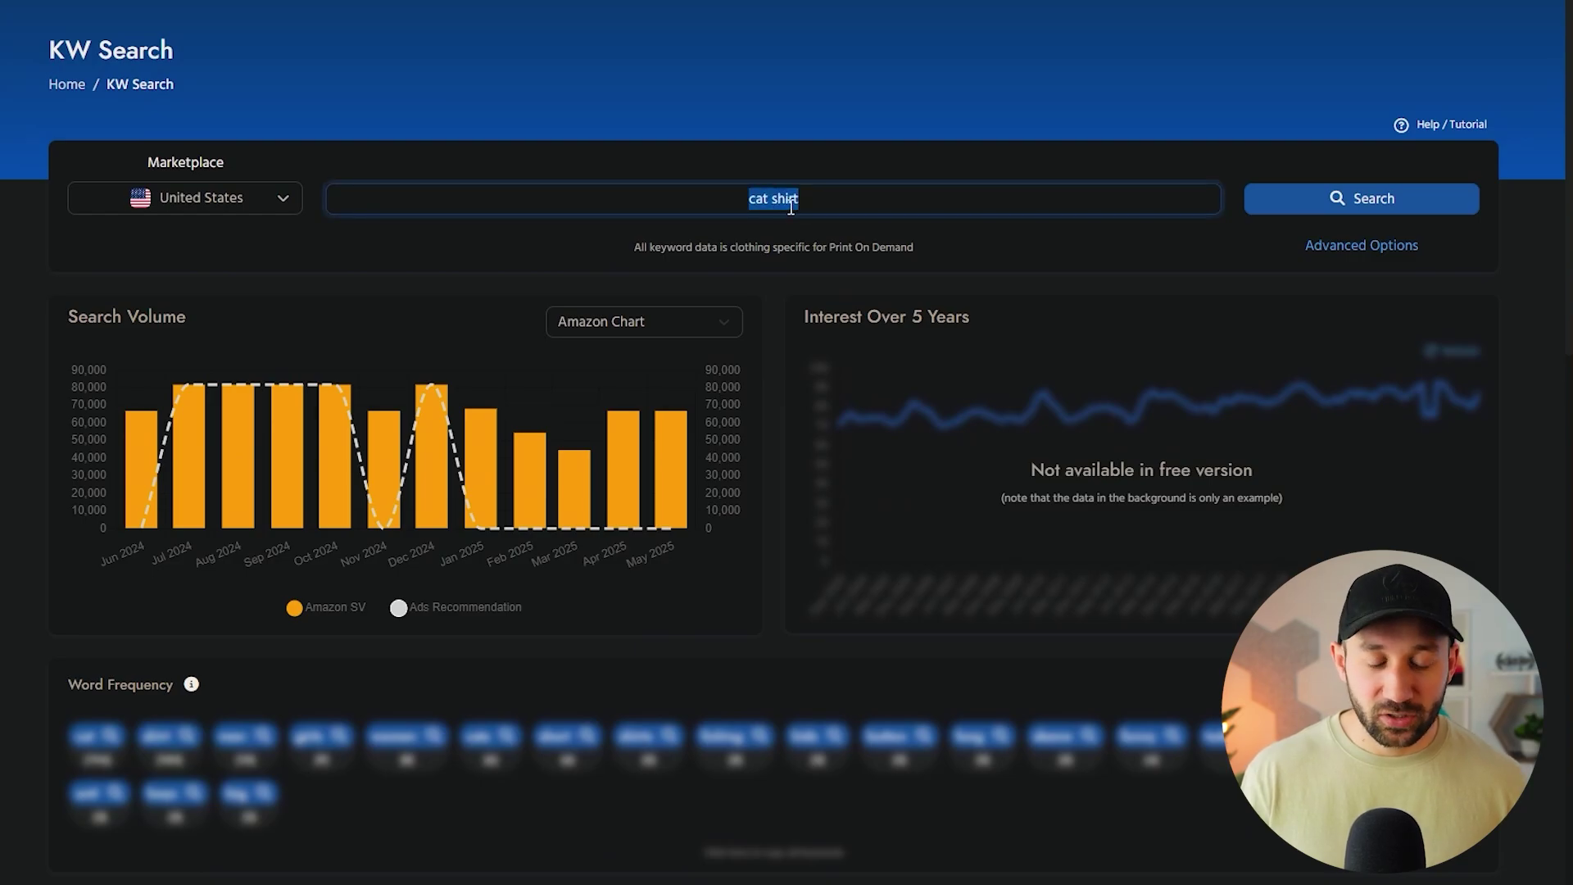
pyautogui.write('pickleball t-shirt')
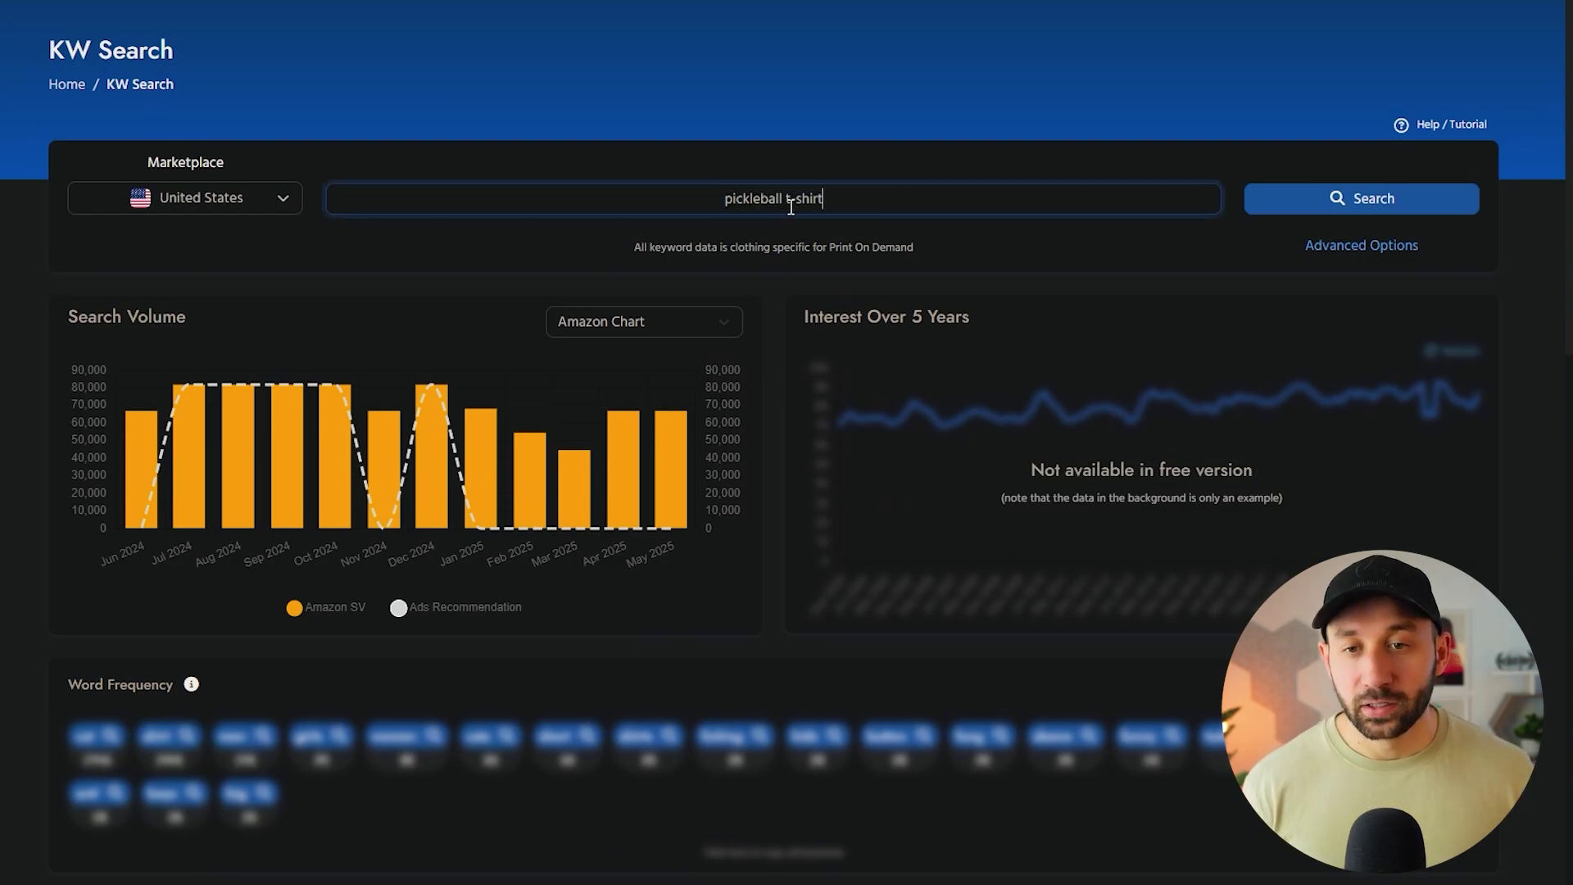
pyautogui.press('Return')
pyautogui.scroll(-7, 842, 487)
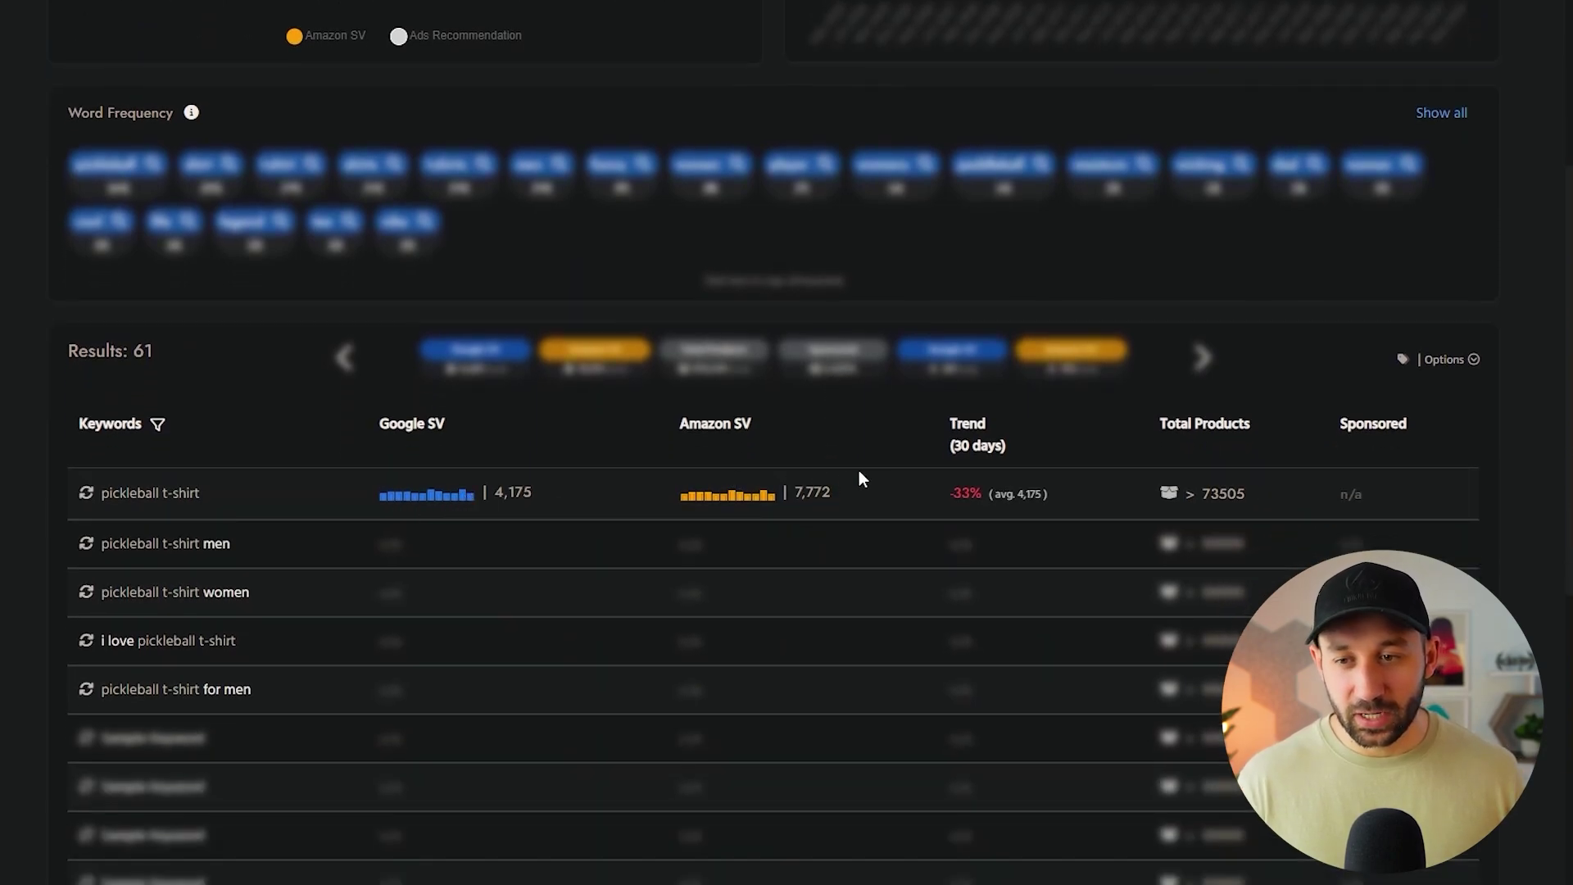
pyautogui.moveTo(949, 493); pyautogui.dragTo(983, 494)
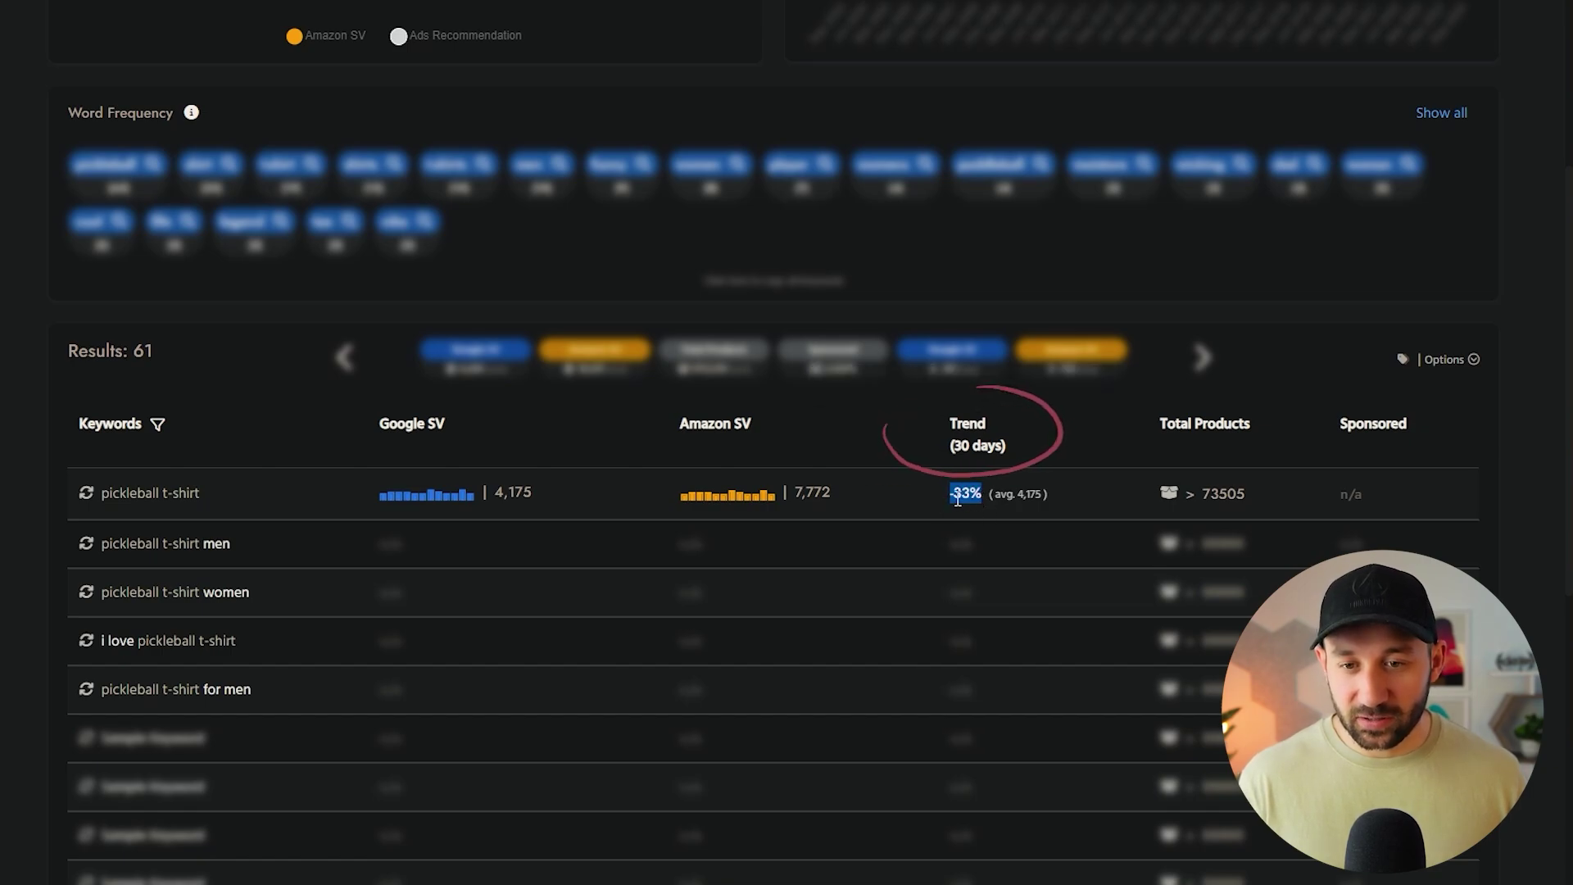
pyautogui.click(942, 503)
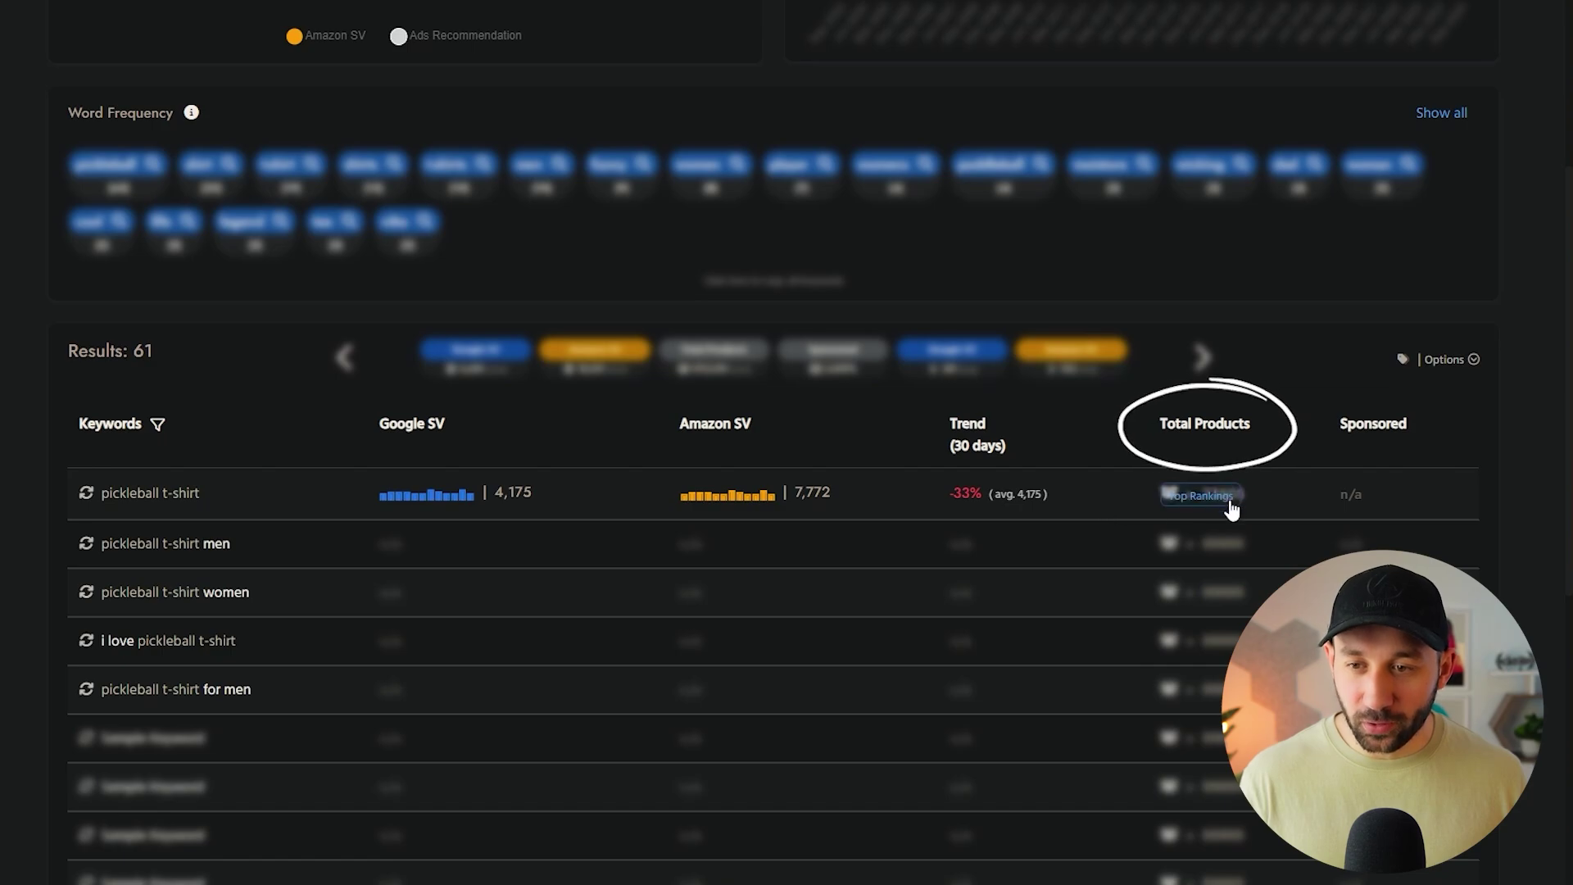
pyautogui.moveTo(1221, 522)
pyautogui.mouseDown()
pyautogui.moveTo(1101, 549)
pyautogui.moveTo(1197, 513)
pyautogui.moveTo(1244, 456)
pyautogui.mouseUp()
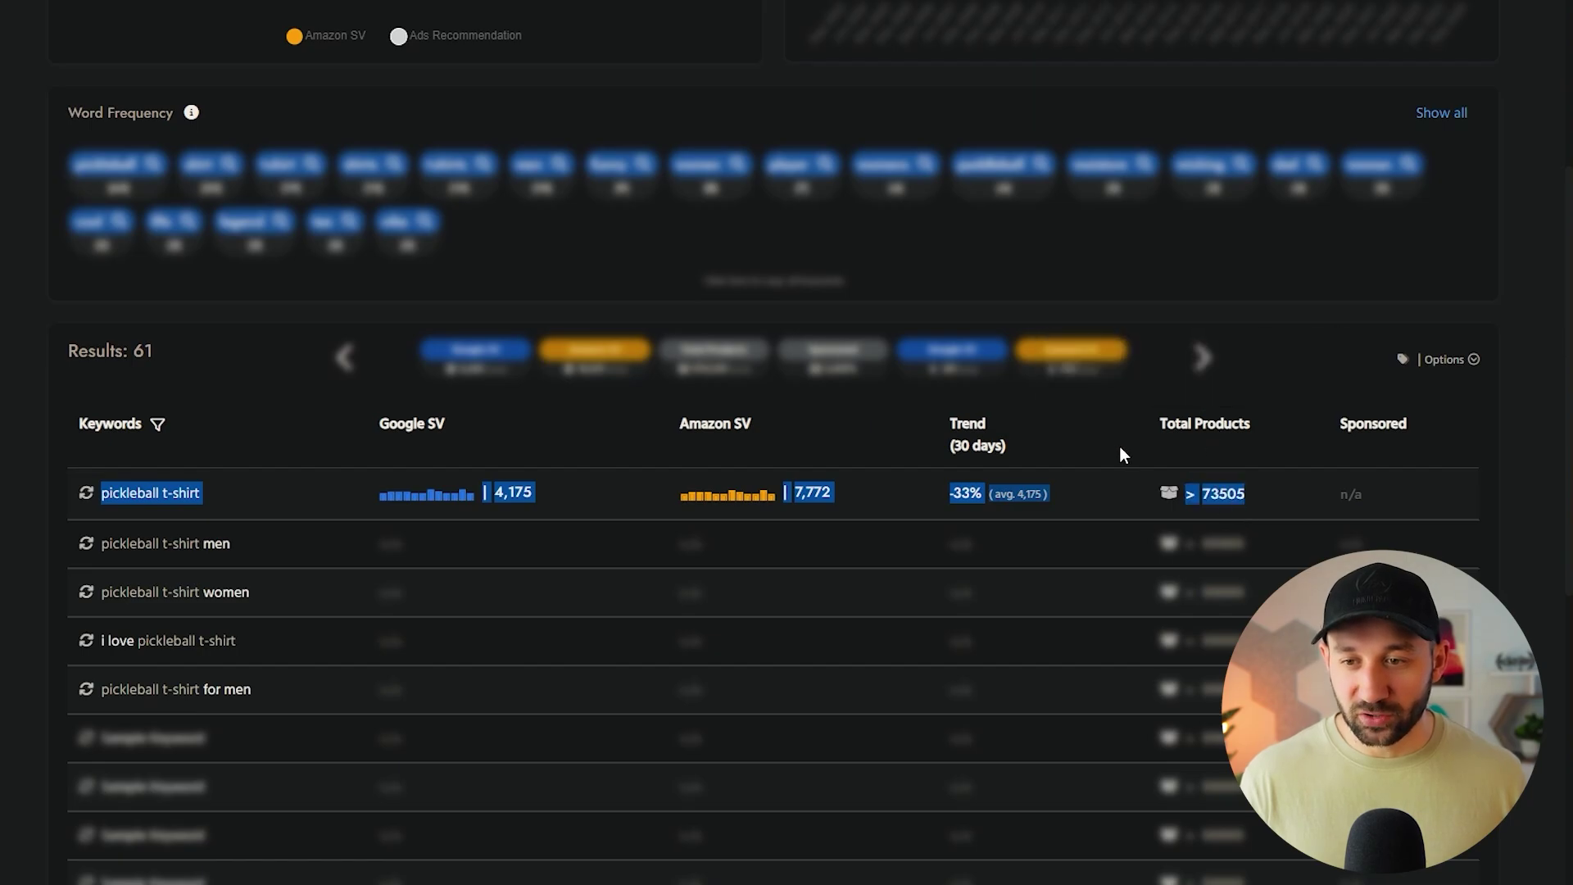
pyautogui.click(224, 469)
pyautogui.scroll(7, 267, 590)
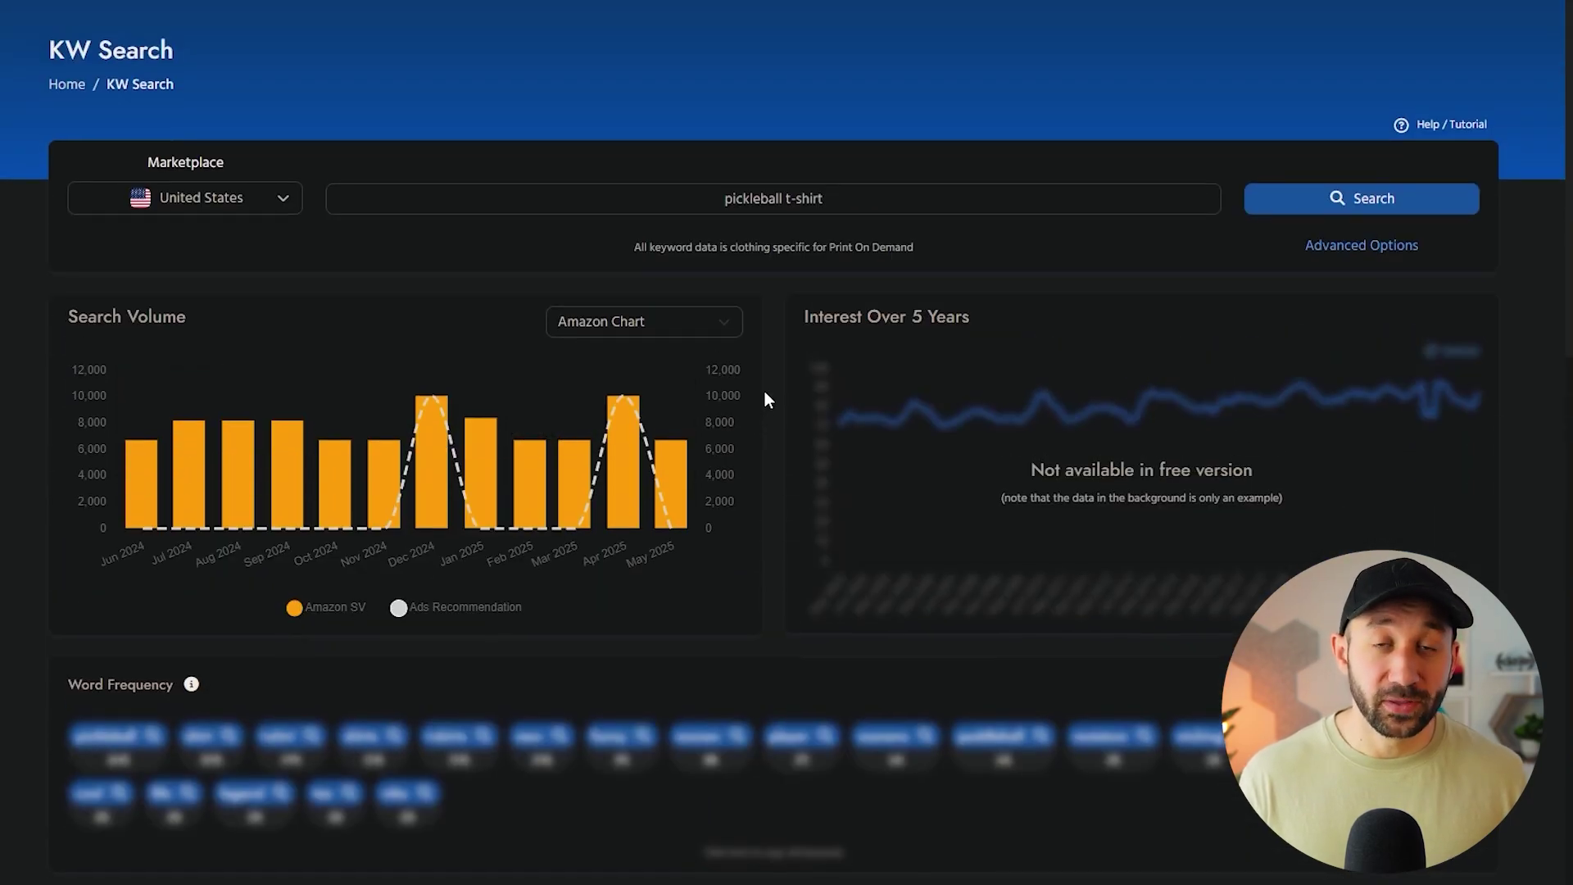
pyautogui.scroll(-2, 765, 393)
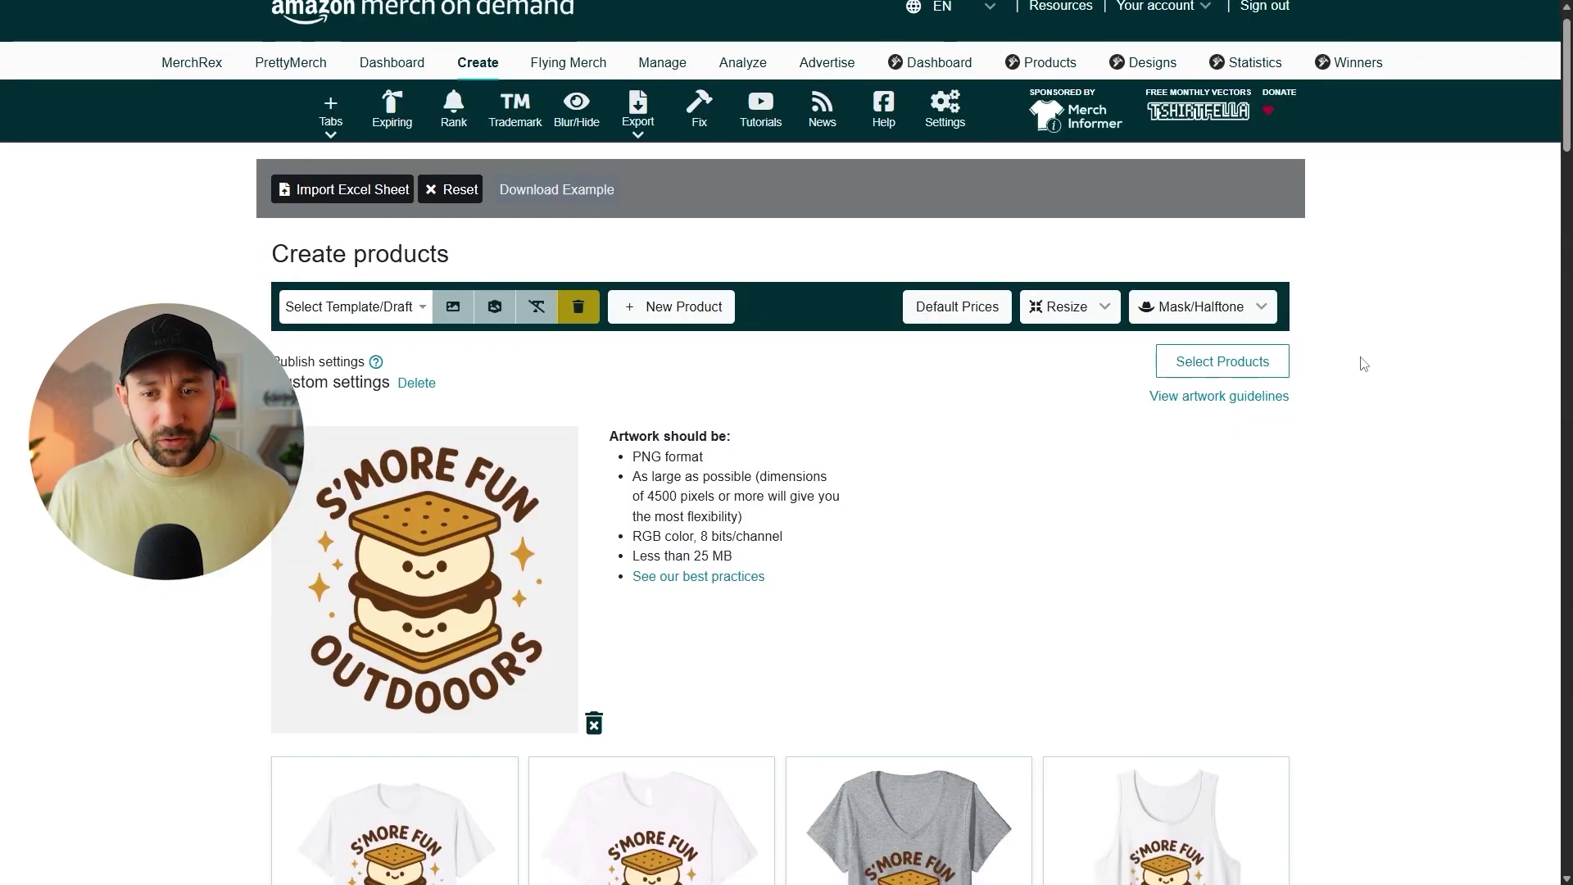
# Step: Try the Light, Dark and None colour presets on the Standard t-shirt
pyautogui.scroll(-3, 1364, 364)
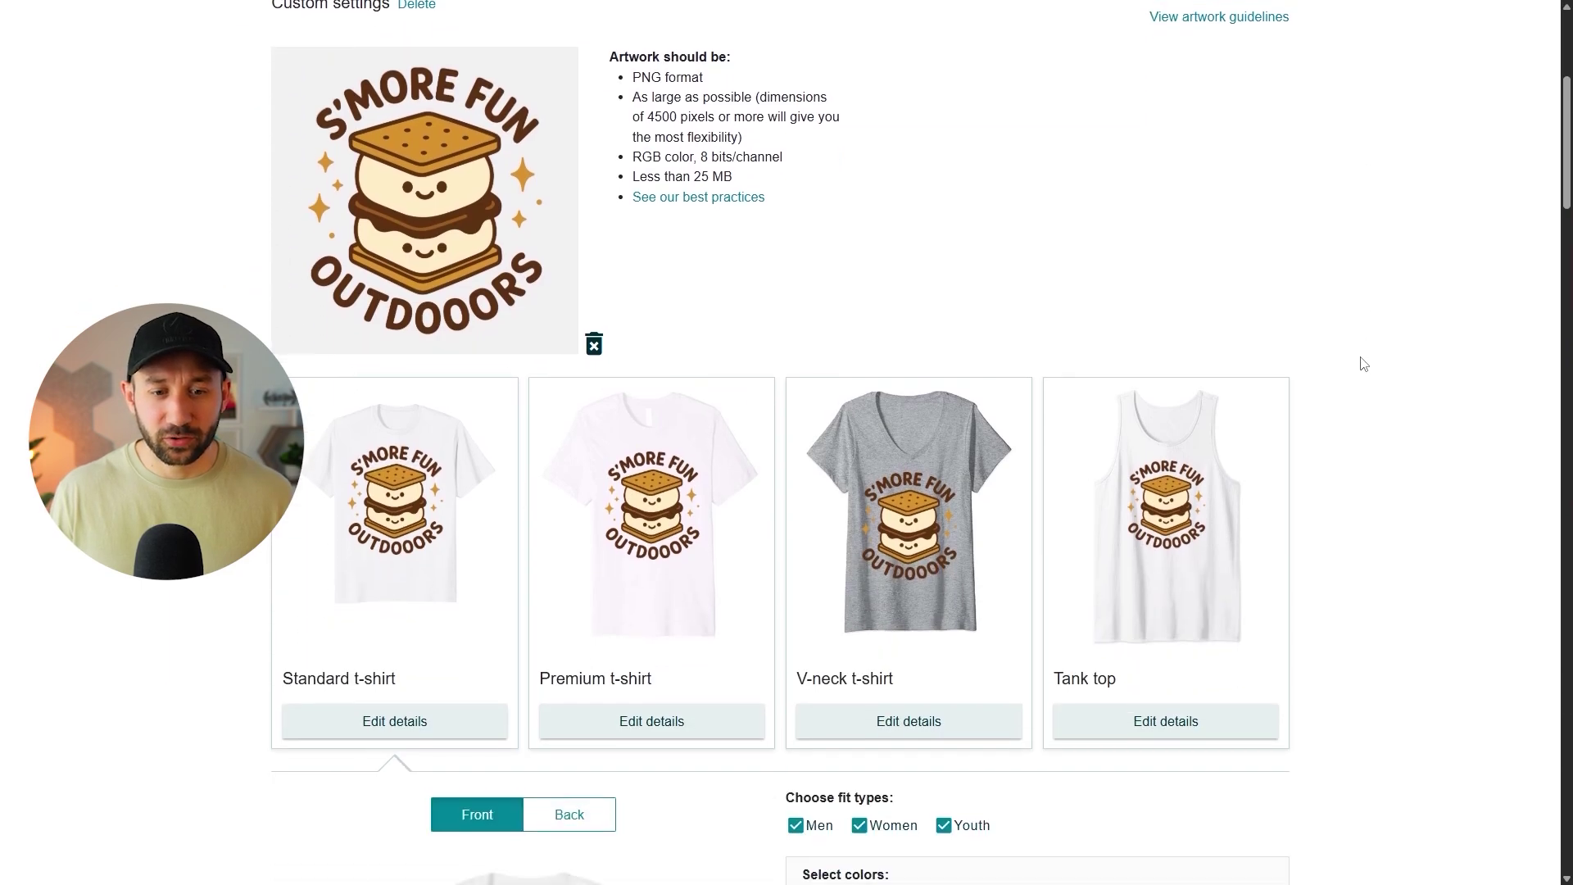
pyautogui.scroll(-5, 1365, 364)
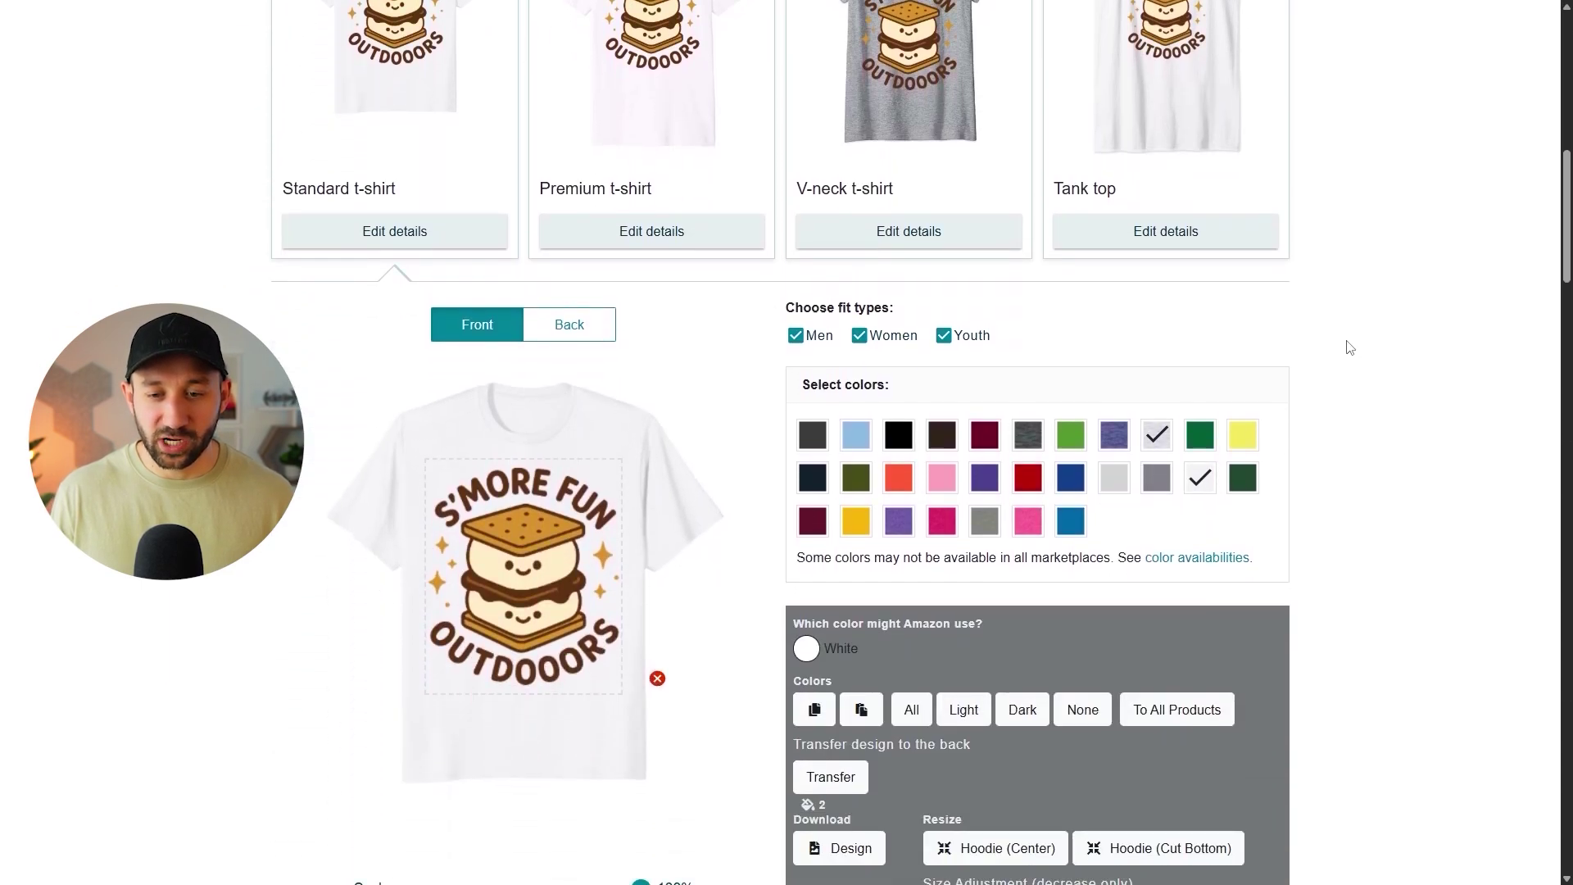
pyautogui.scroll(-2, 1350, 347)
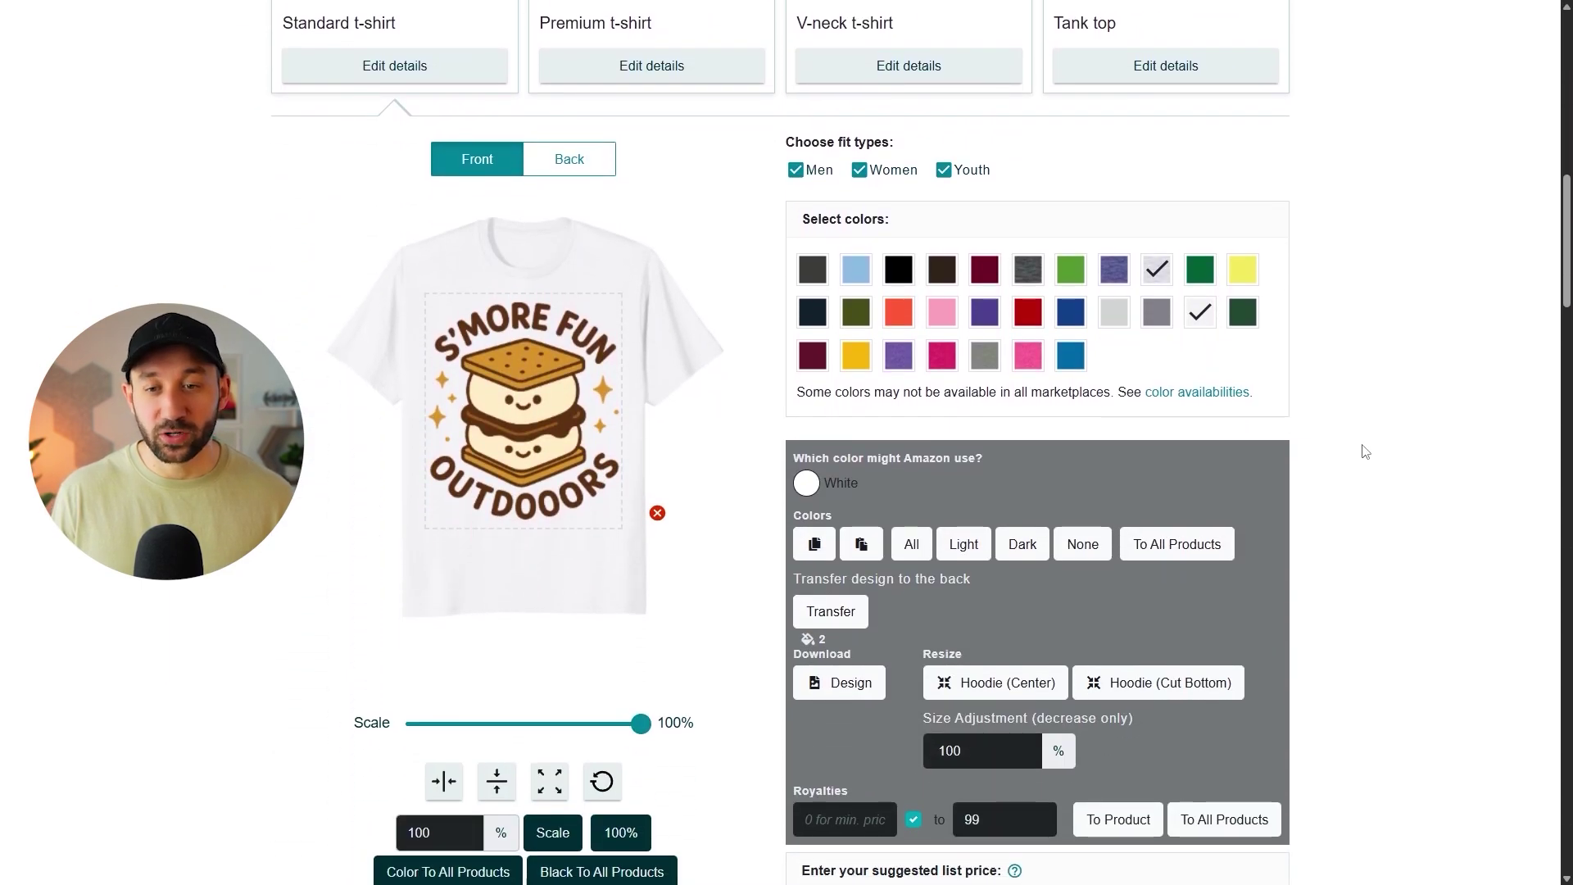
pyautogui.scroll(-1, 1347, 443)
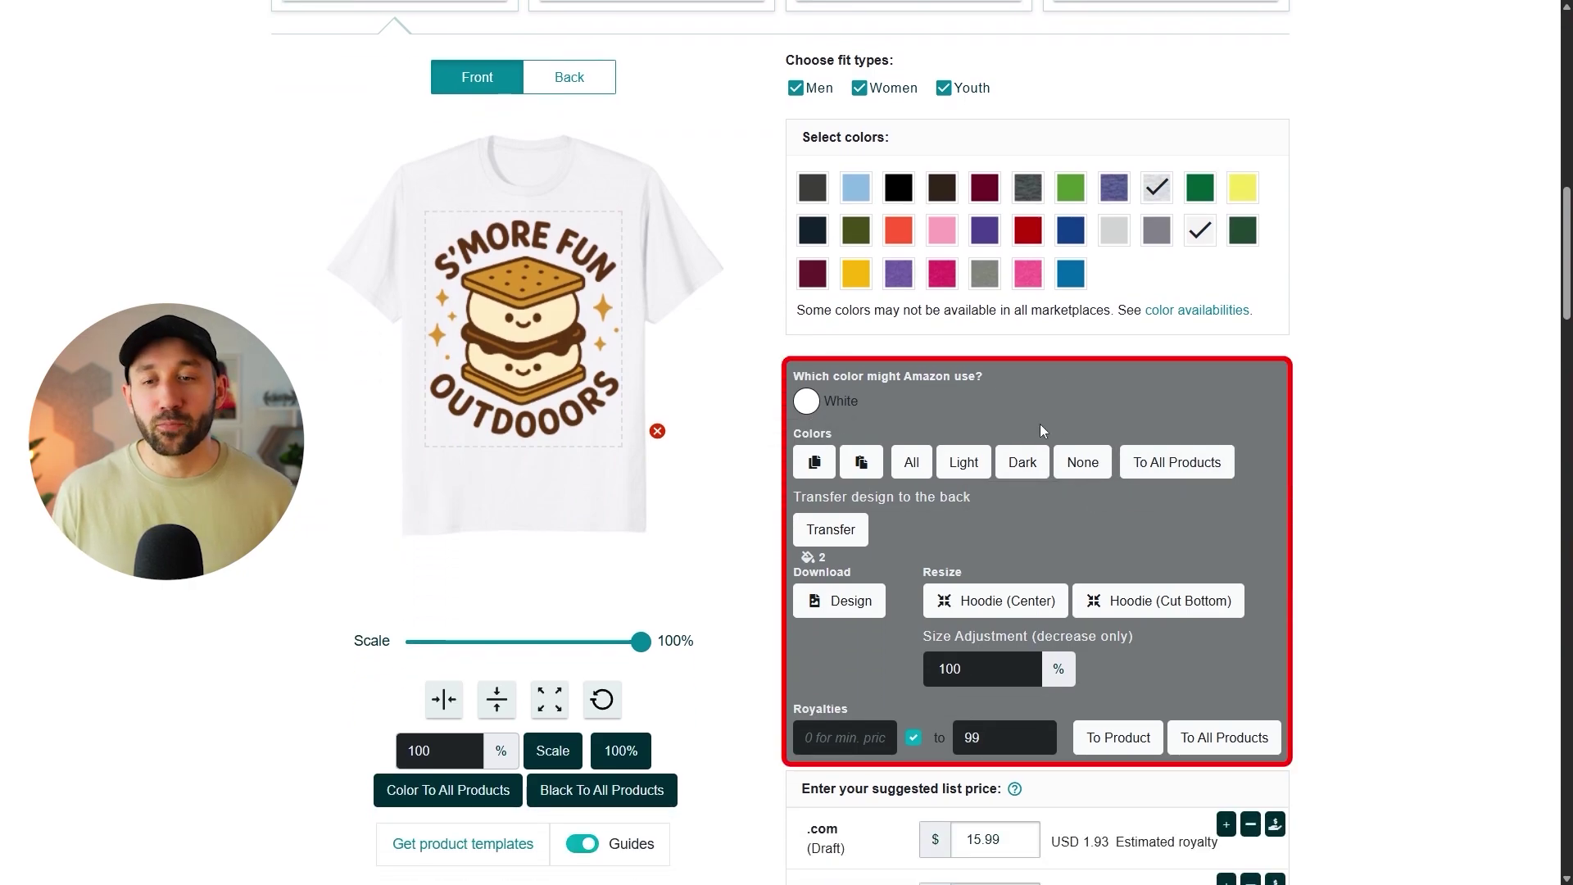
pyautogui.click(962, 464)
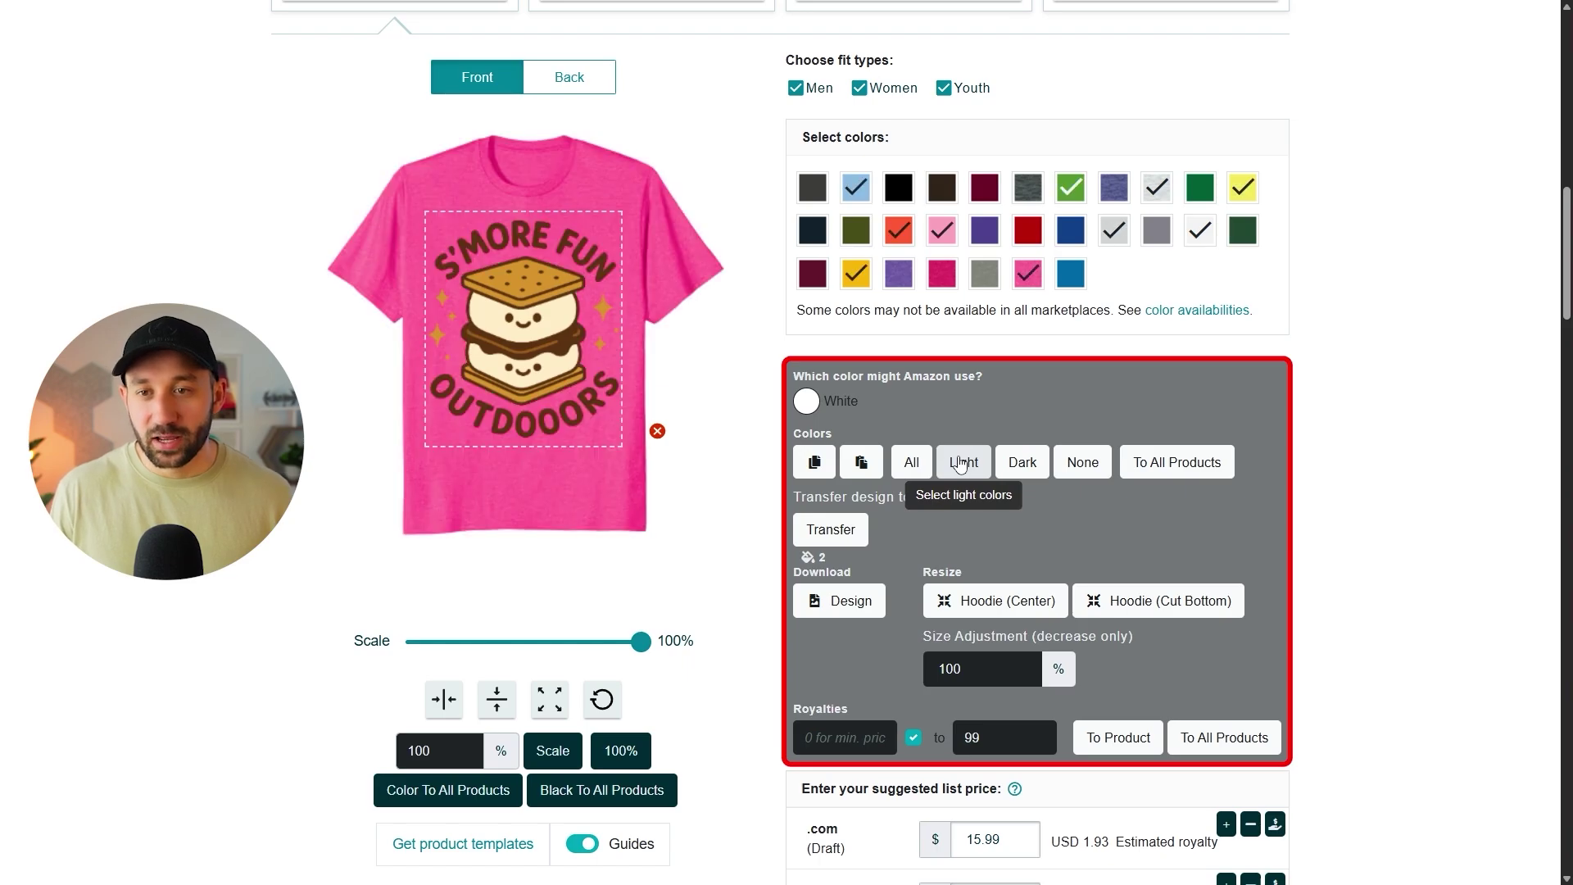
pyautogui.click(1030, 477)
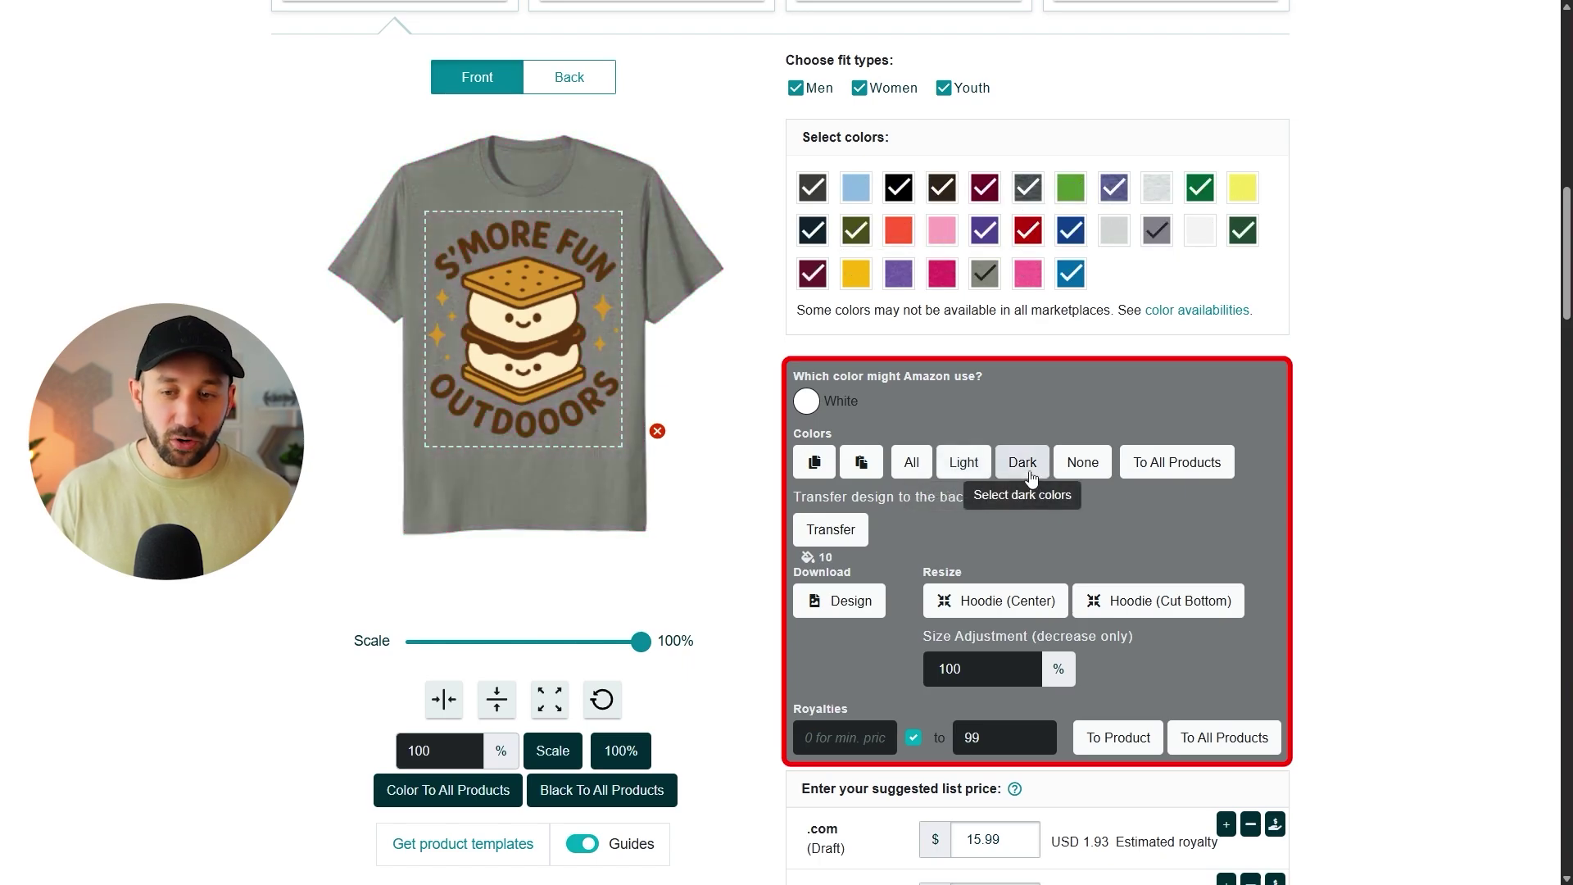
pyautogui.click(1080, 465)
# Step: Select White, Heather Grey and Baby Blue and apply them to all products
pyautogui.click(1199, 232)
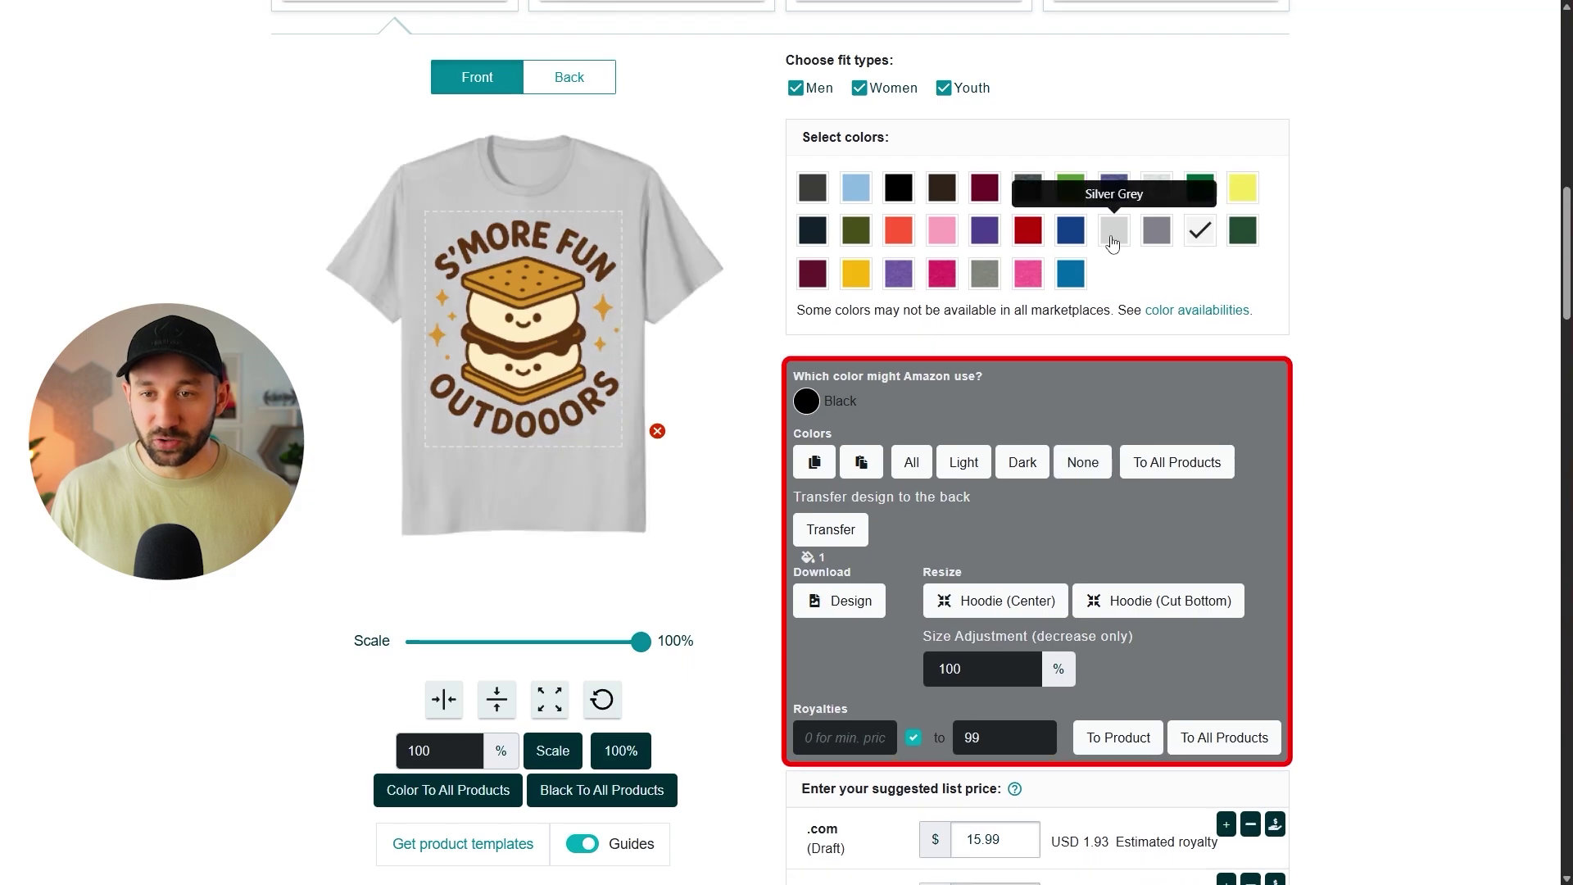
pyautogui.click(1157, 187)
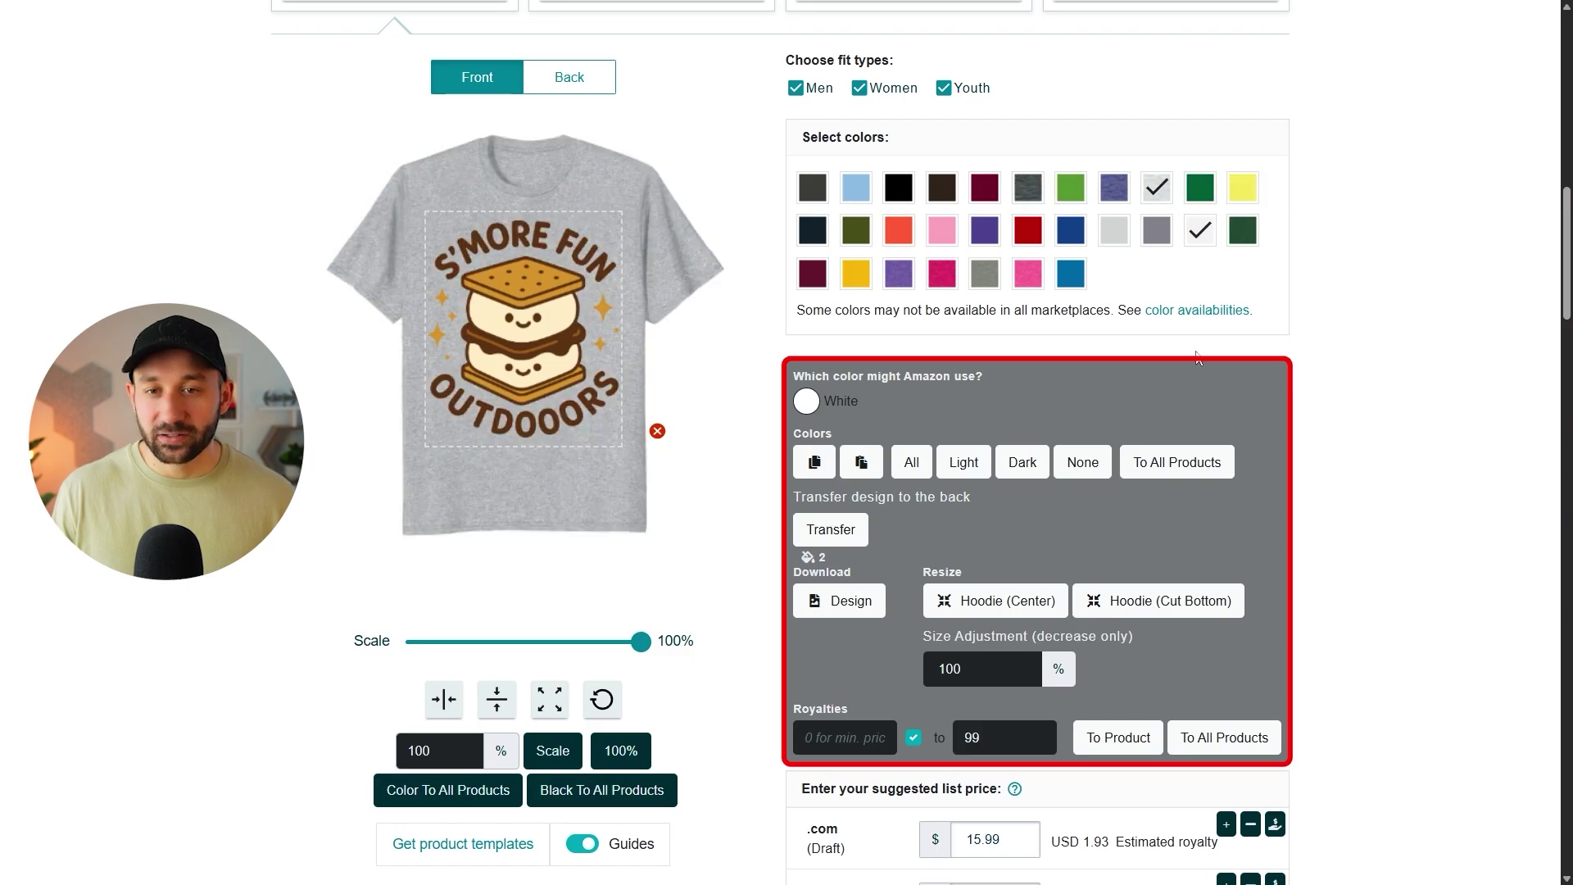
pyautogui.click(856, 188)
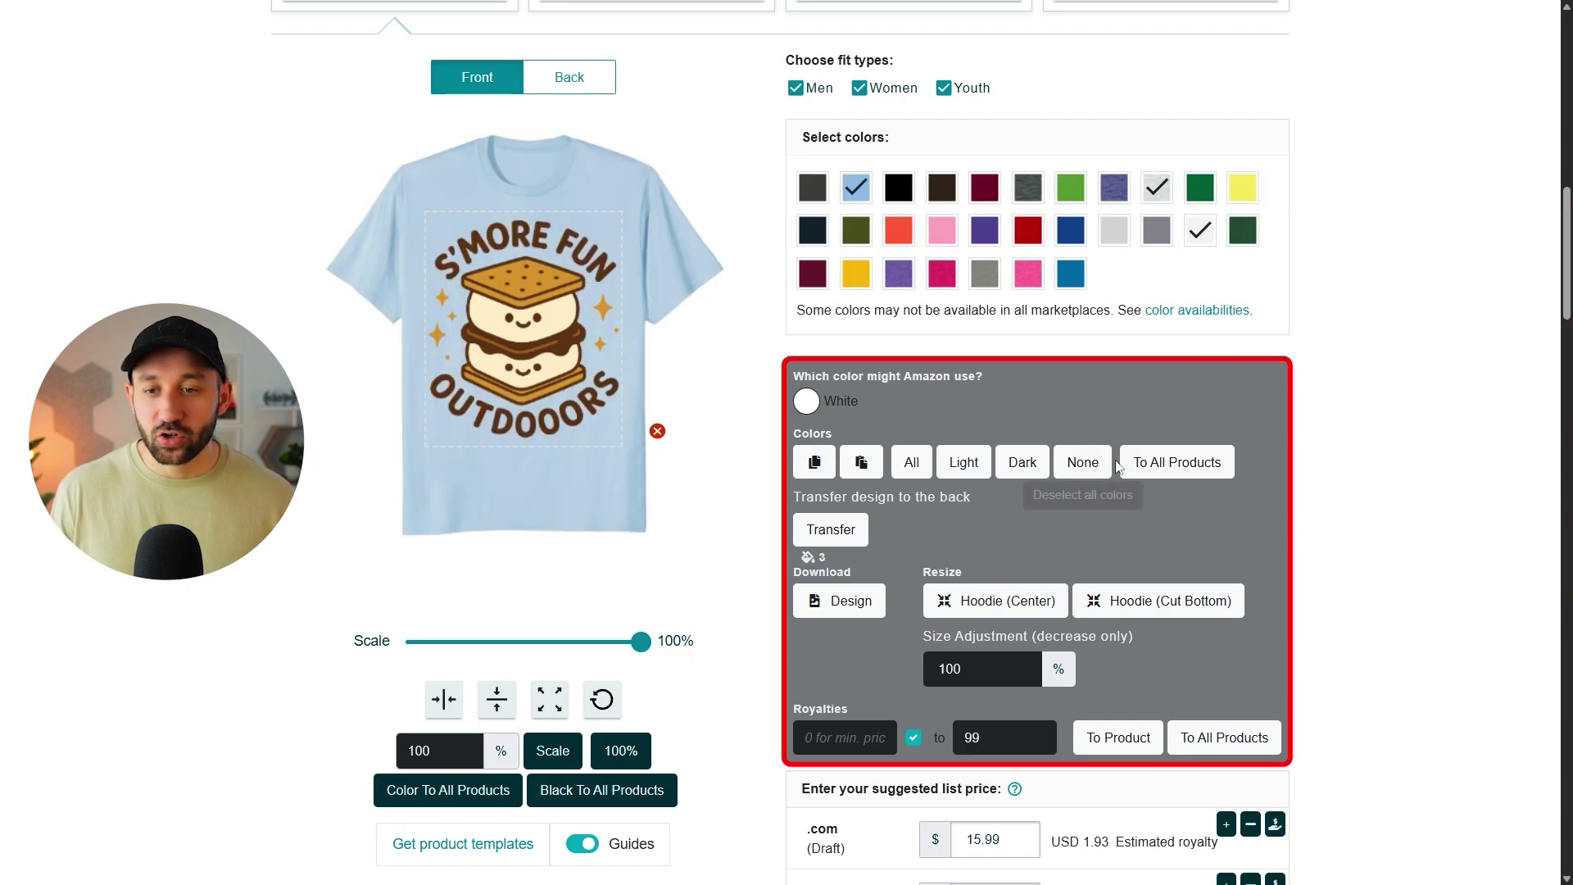
pyautogui.click(1177, 463)
pyautogui.scroll(10, 1182, 459)
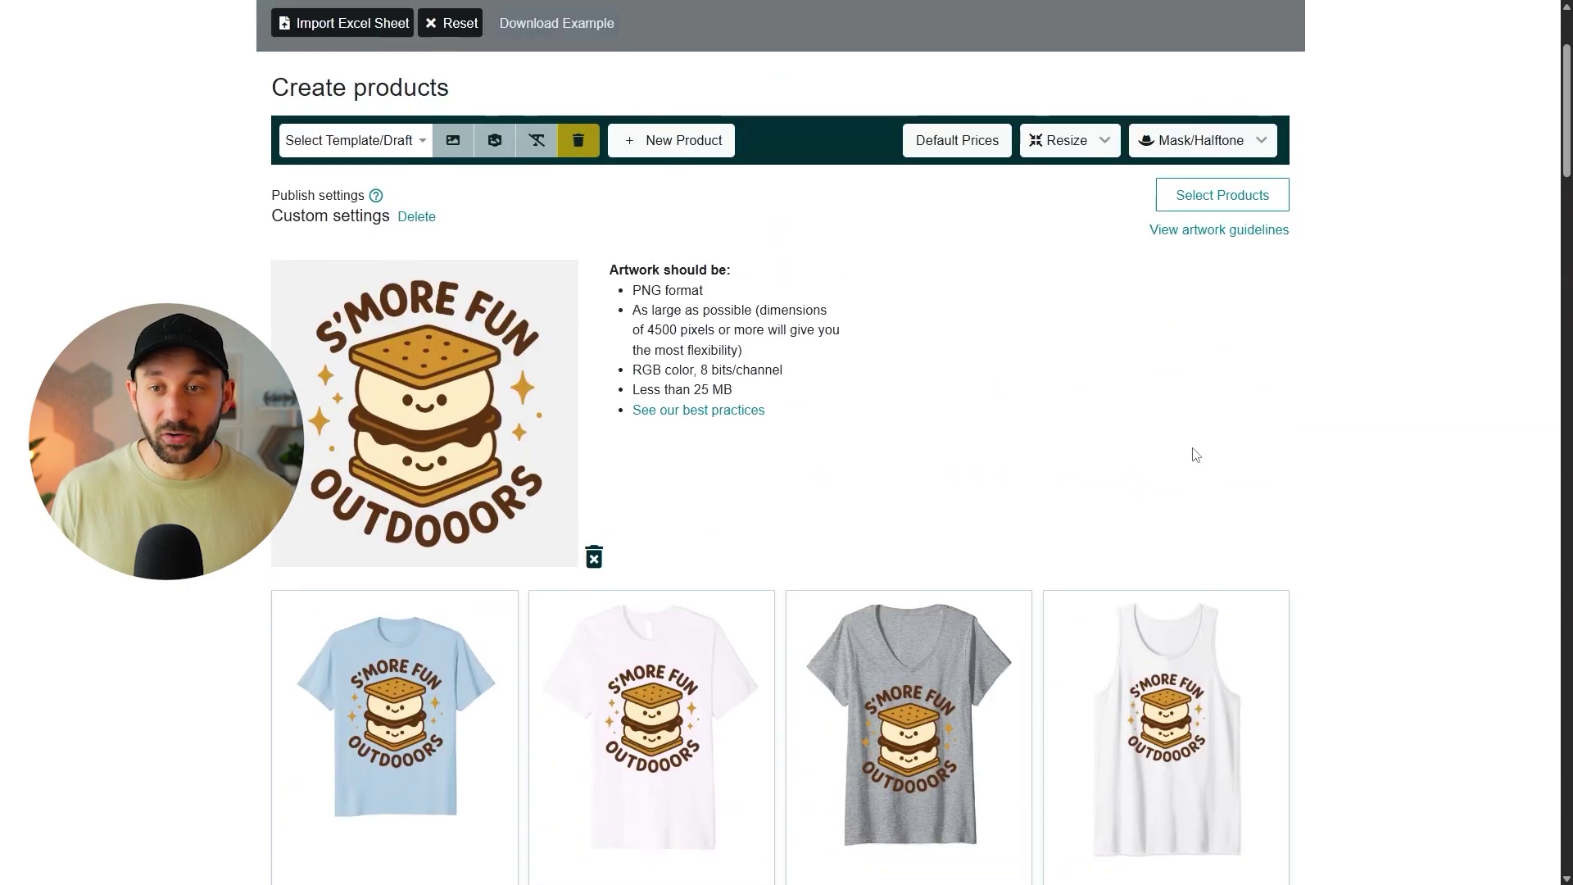
# Step: Check the product and marketplace grid, then assign the chosen colours to all products
pyautogui.click(1222, 228)
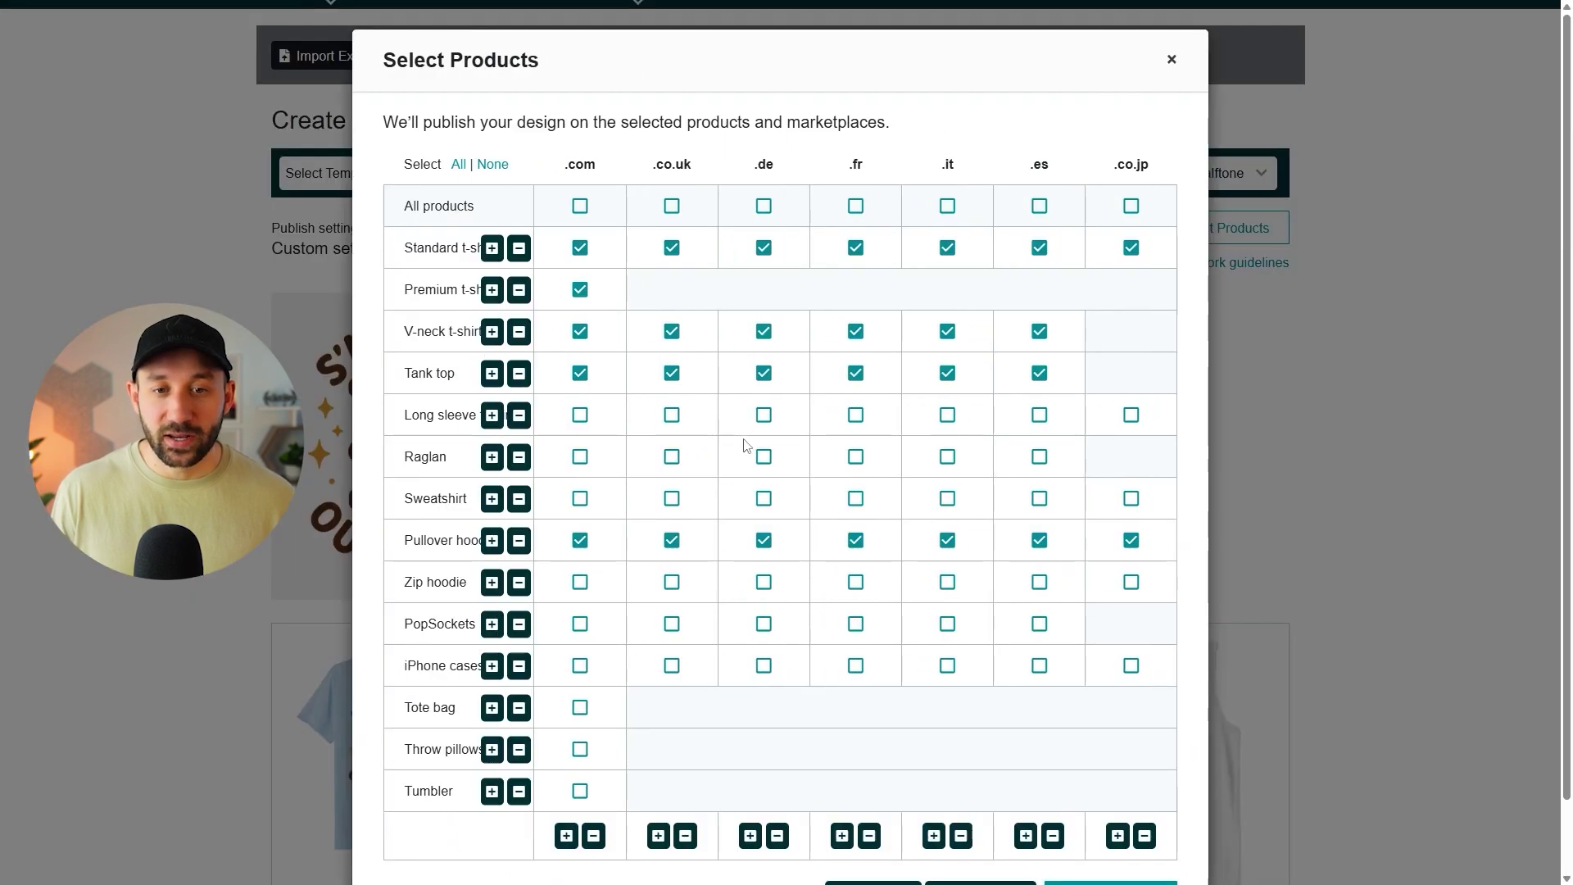
pyautogui.scroll(-2, 948, 533)
pyautogui.click(1356, 544)
pyautogui.scroll(-10, 1352, 533)
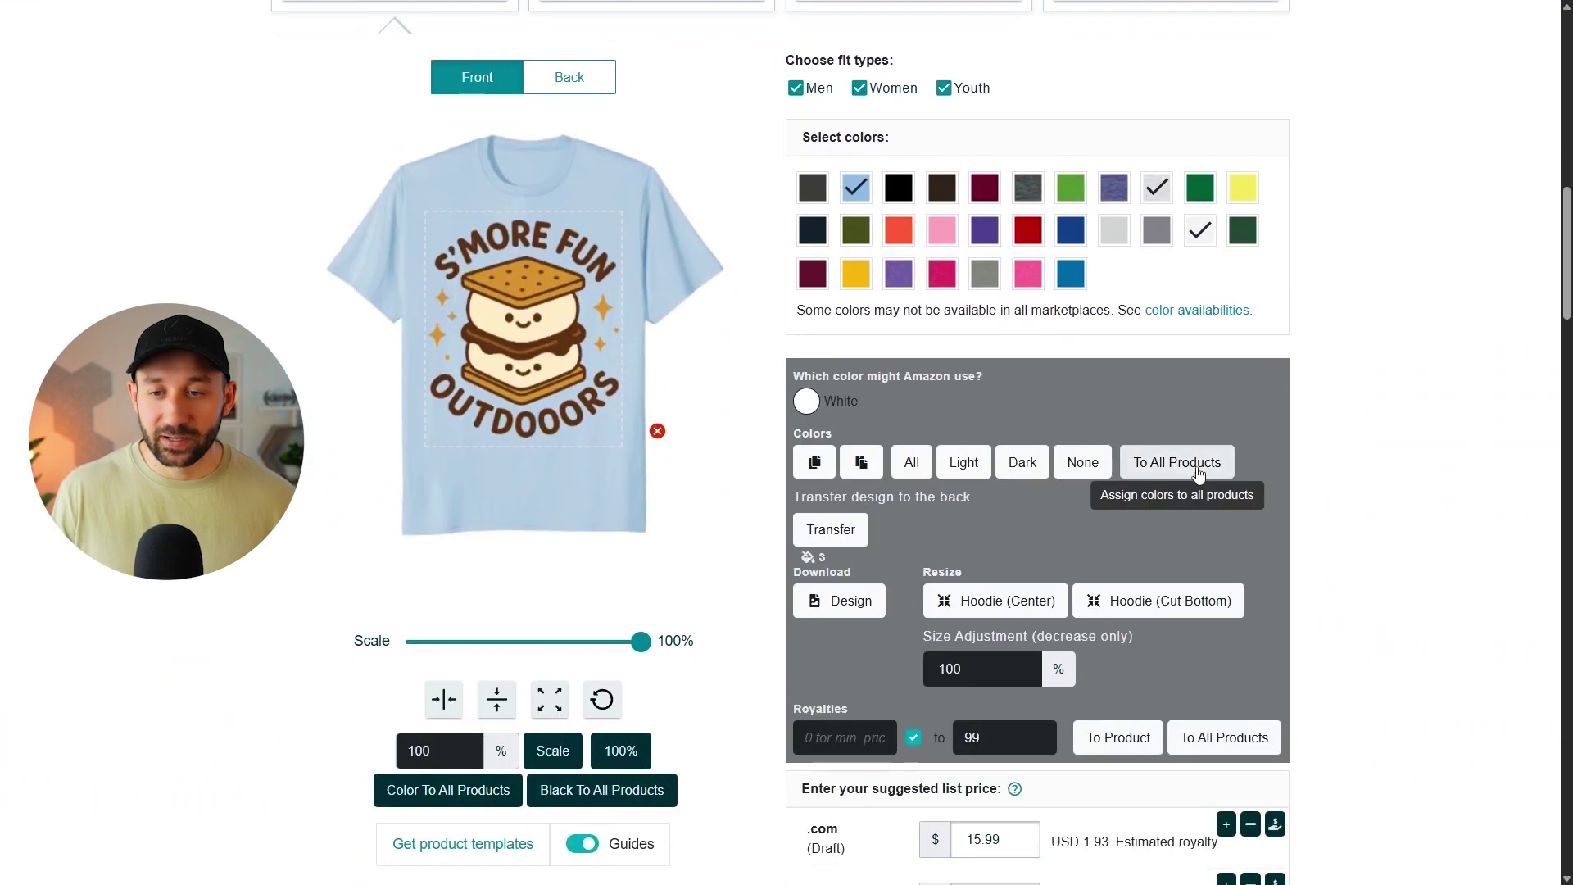
pyautogui.click(1198, 464)
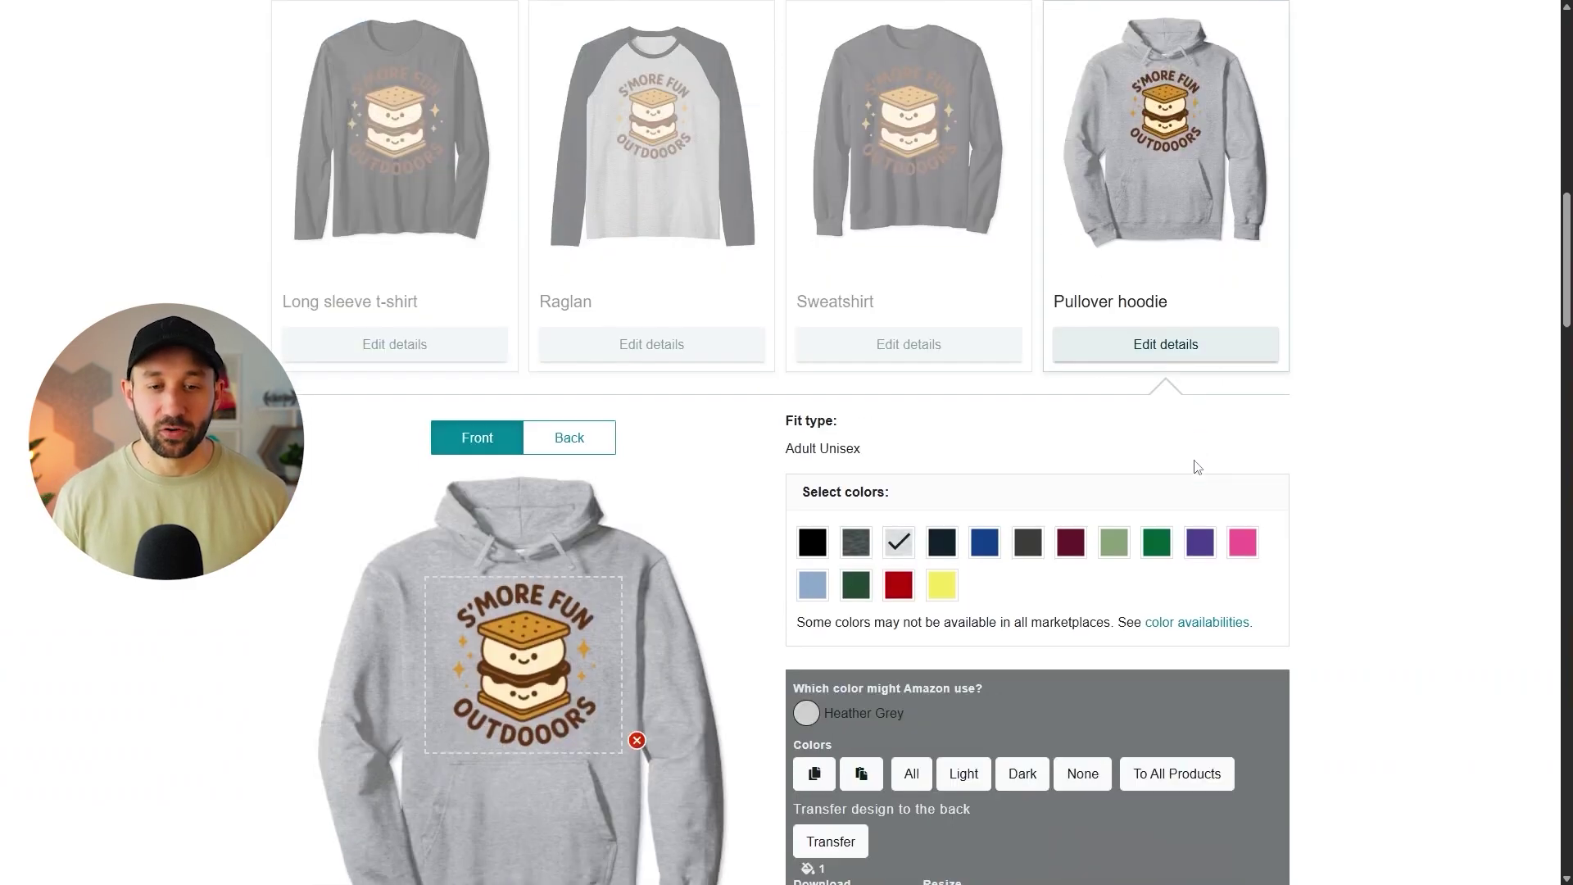
pyautogui.scroll(8, 1180, 451)
# Step: Raise the Standard t-shirt's .com price to 17.99 and copy it to the other marketplaces
pyautogui.click(406, 693)
pyautogui.scroll(-2, 856, 647)
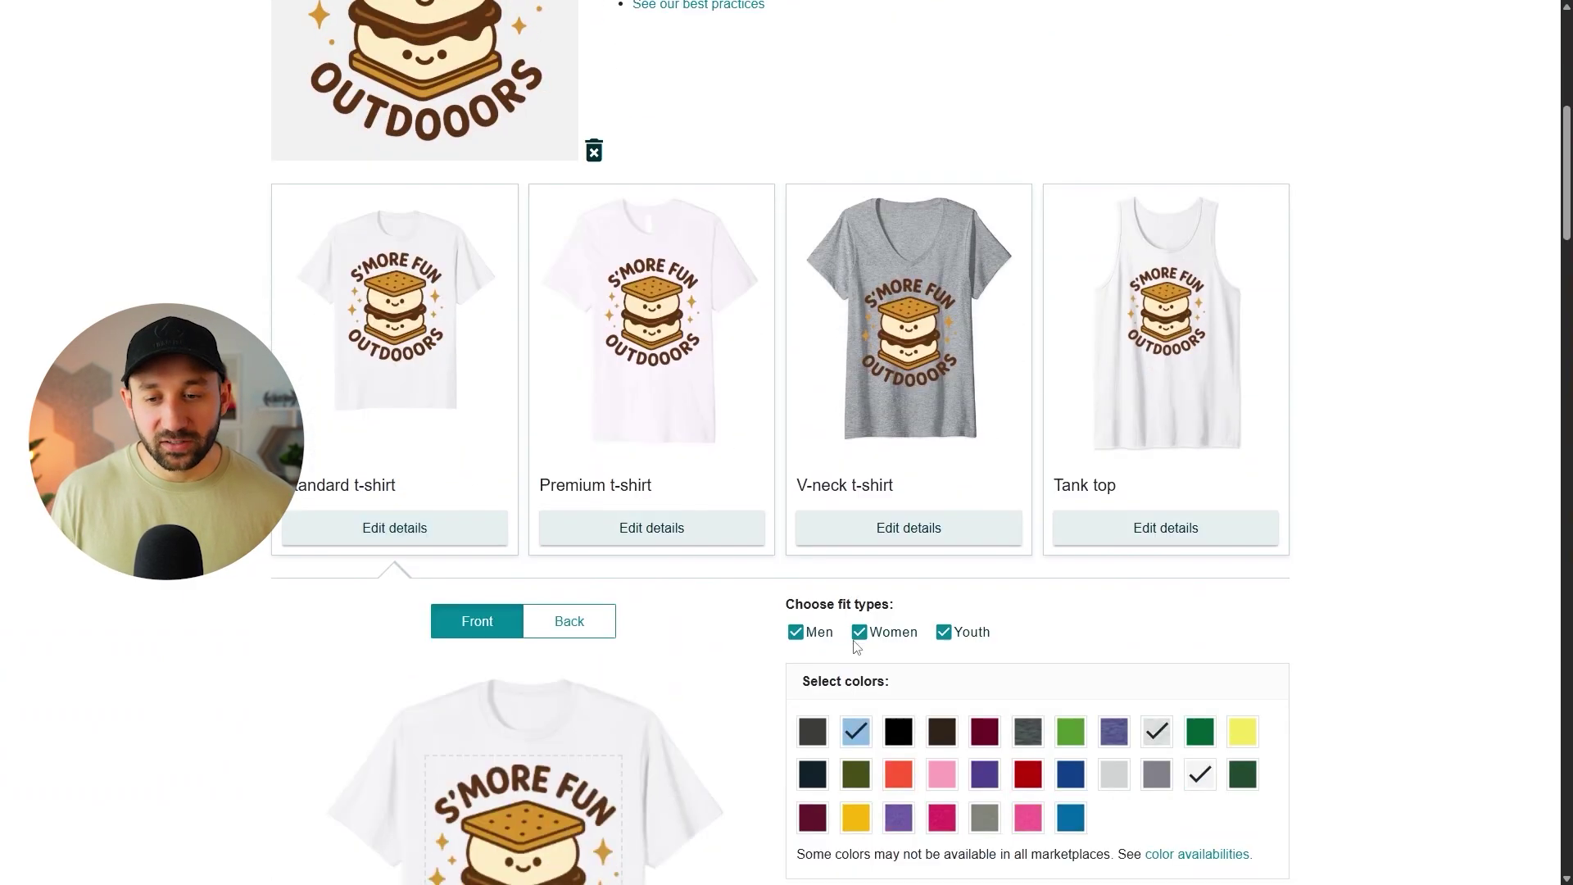
pyautogui.scroll(-10, 856, 647)
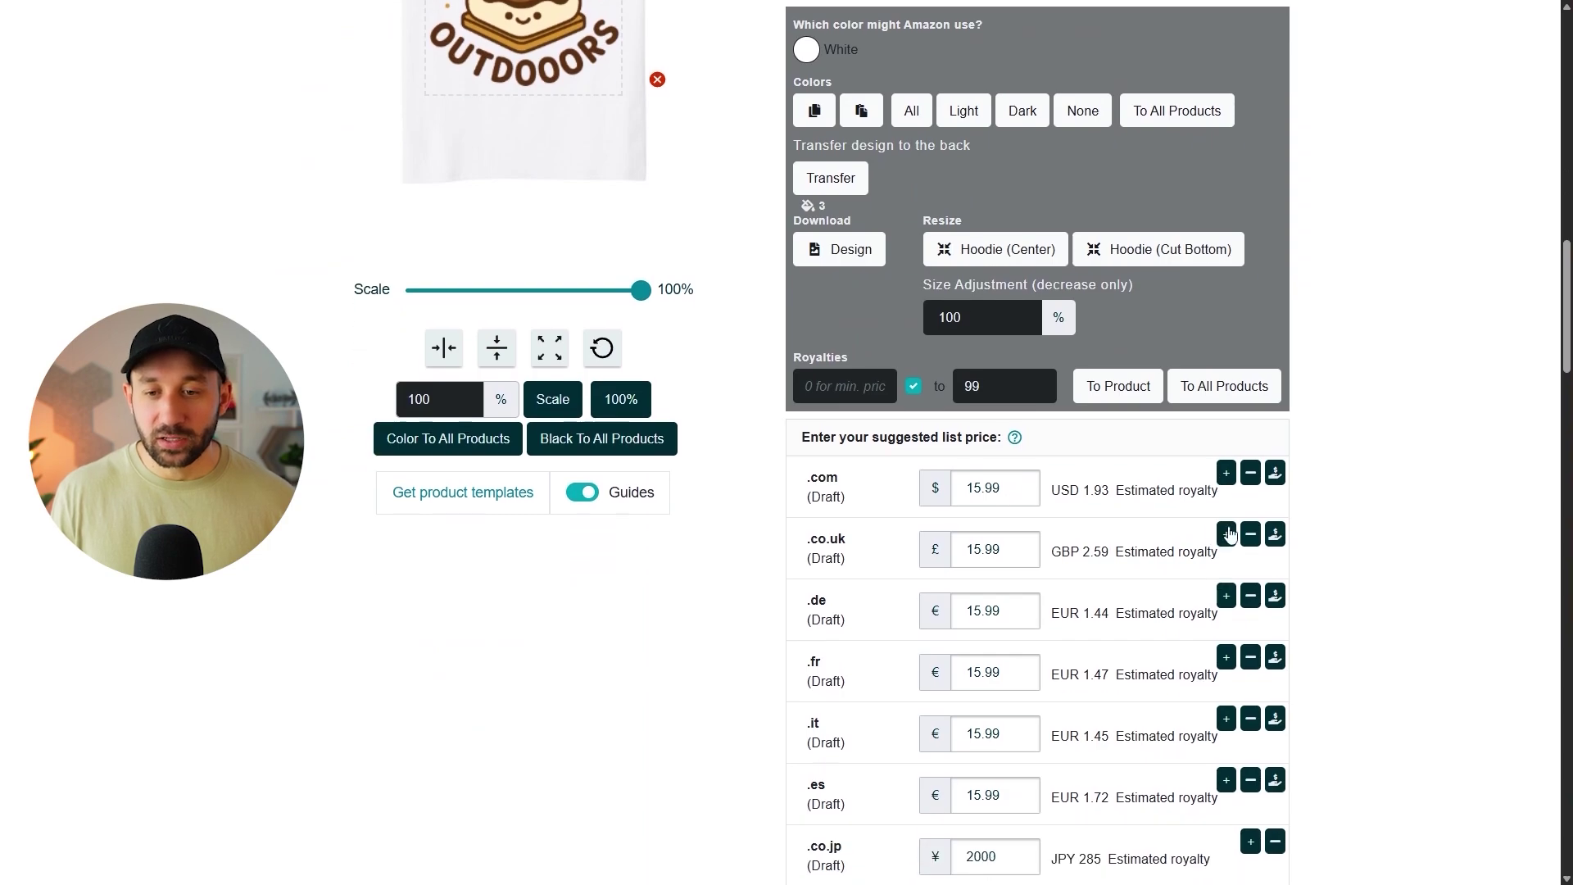
pyautogui.click(1226, 474)
pyautogui.scroll(-1, 1229, 480)
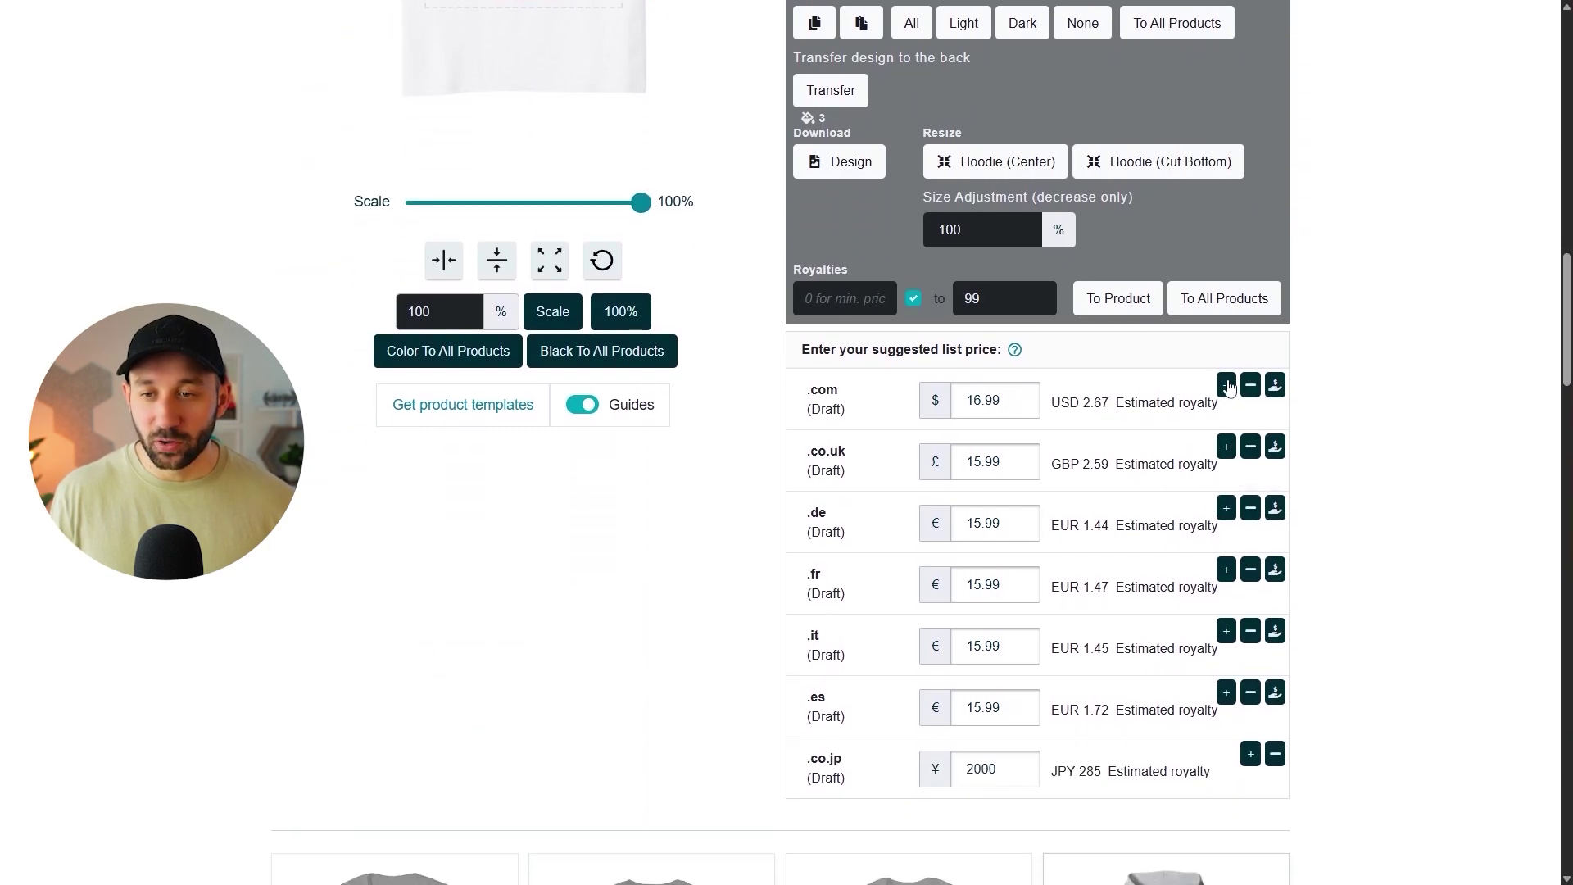
pyautogui.click(1275, 387)
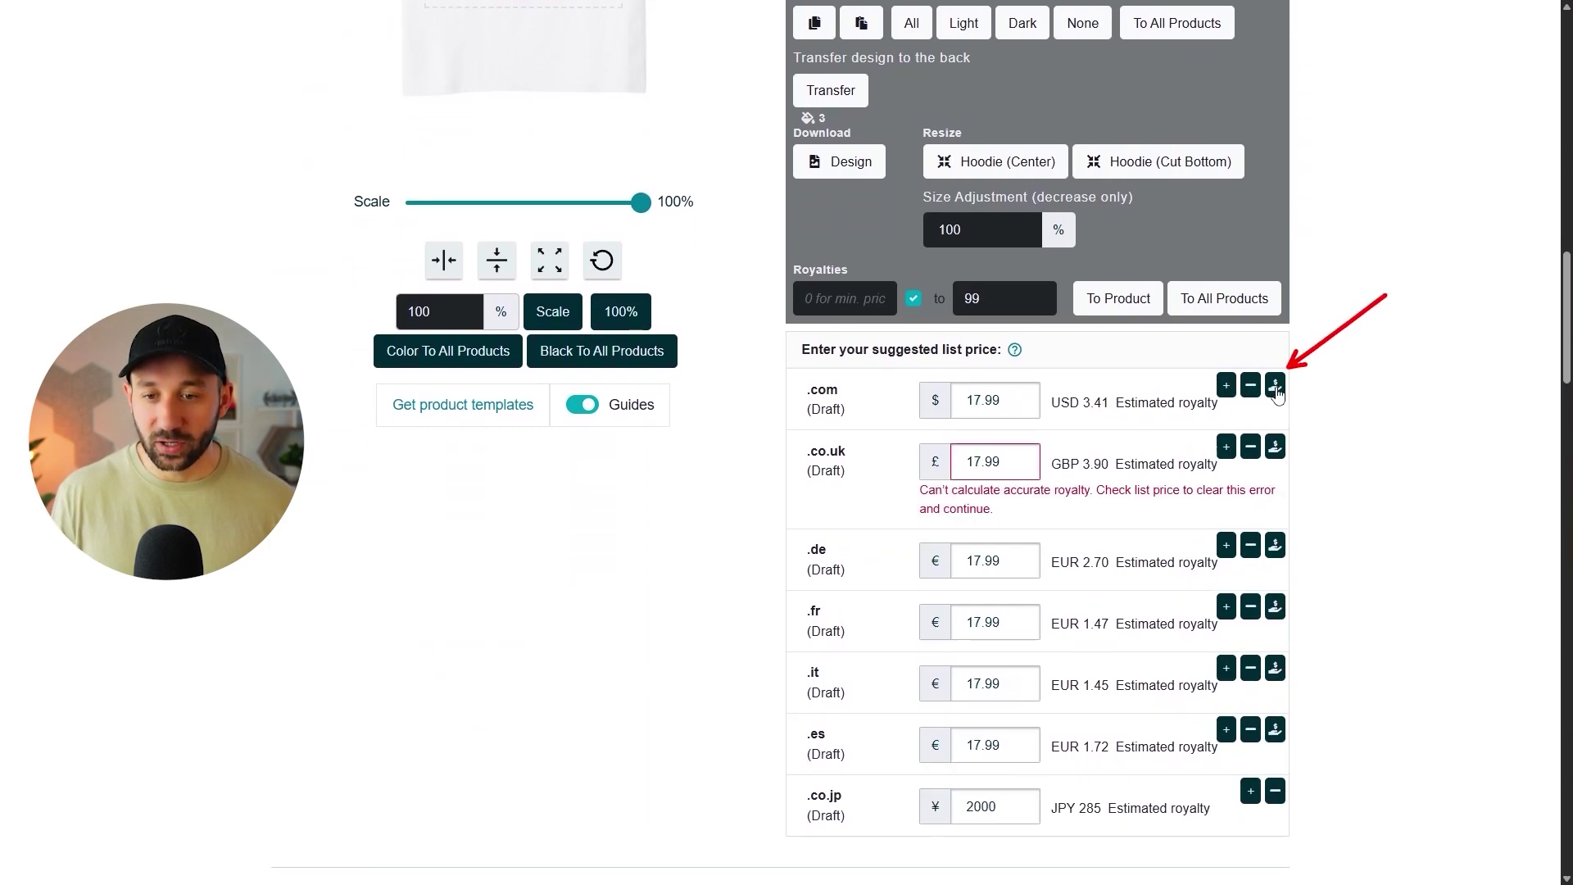
pyautogui.scroll(-2, 1090, 598)
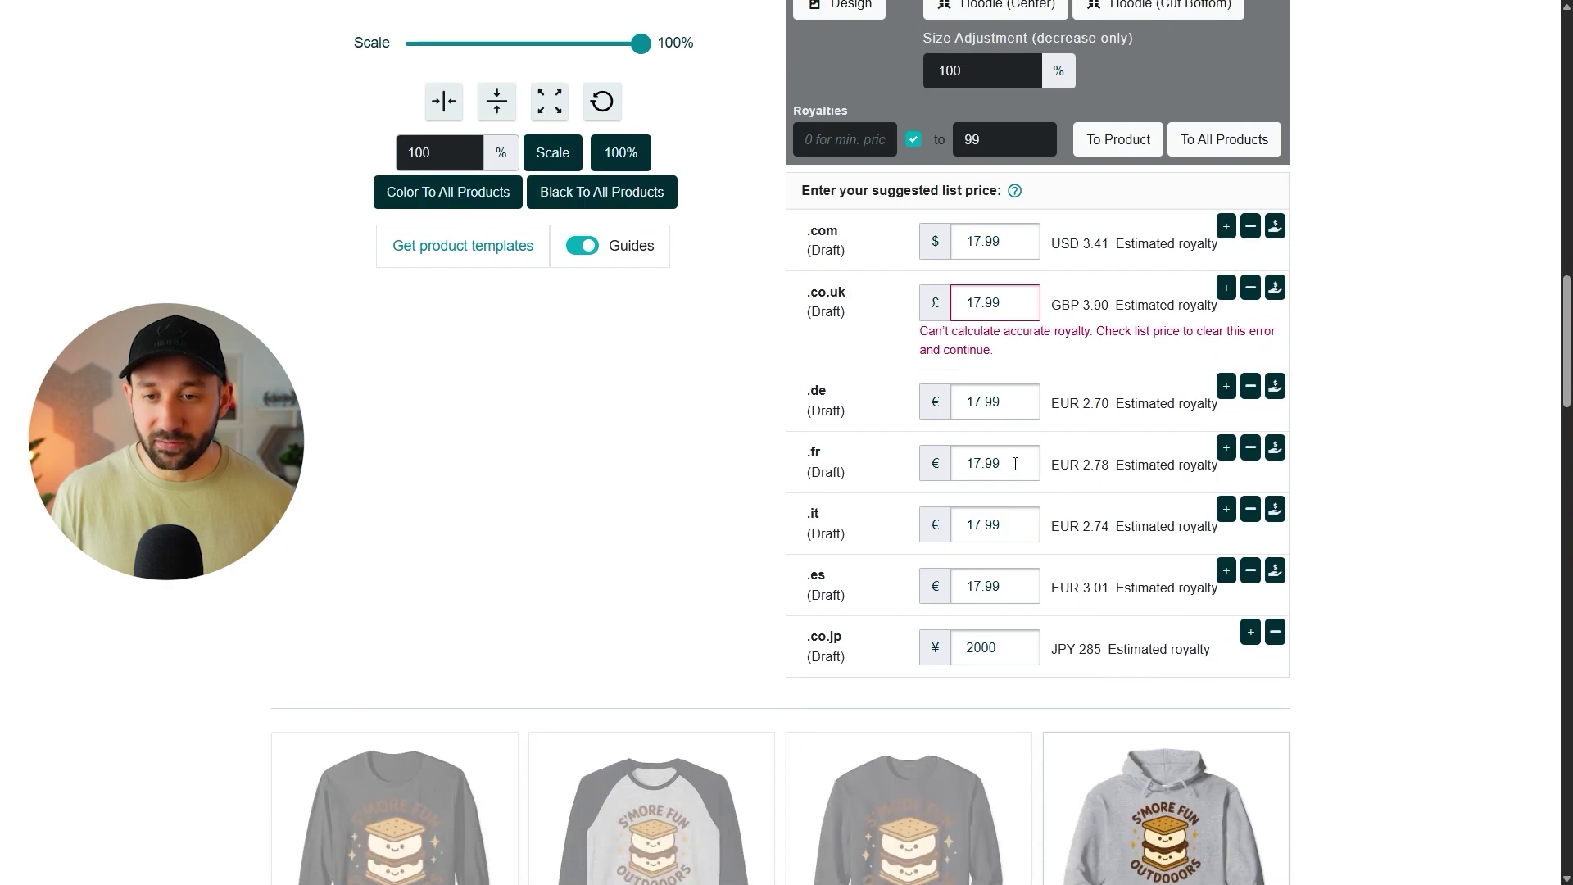
pyautogui.scroll(2, 992, 459)
# Step: Lower the .co.uk price to 17.49 and review the marketplace prices
pyautogui.write('4')
pyautogui.click(1356, 441)
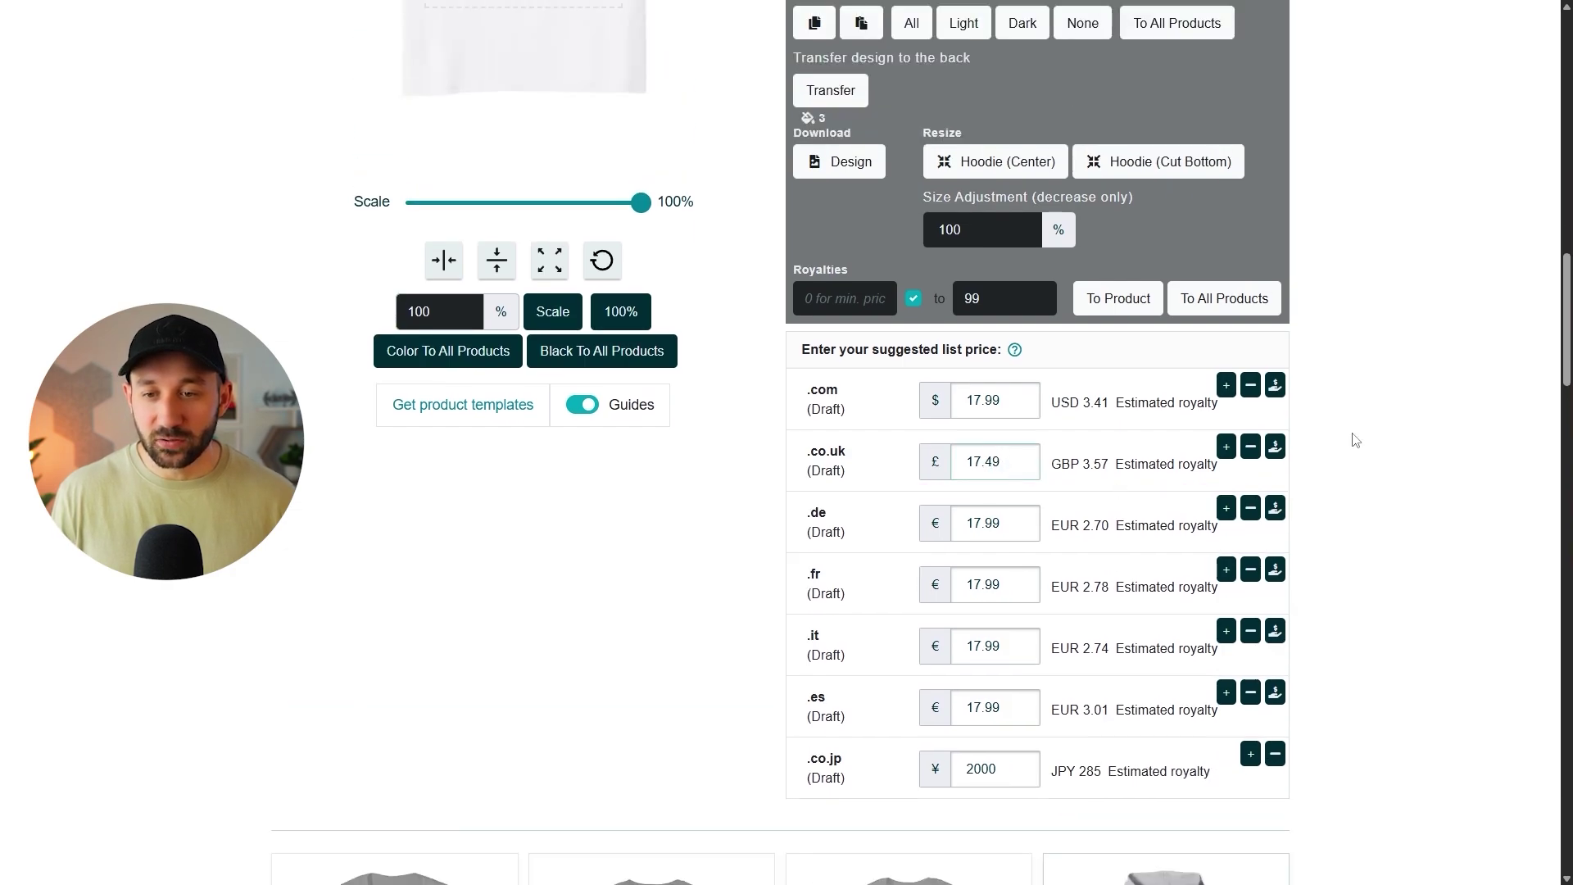
pyautogui.scroll(2, 1358, 438)
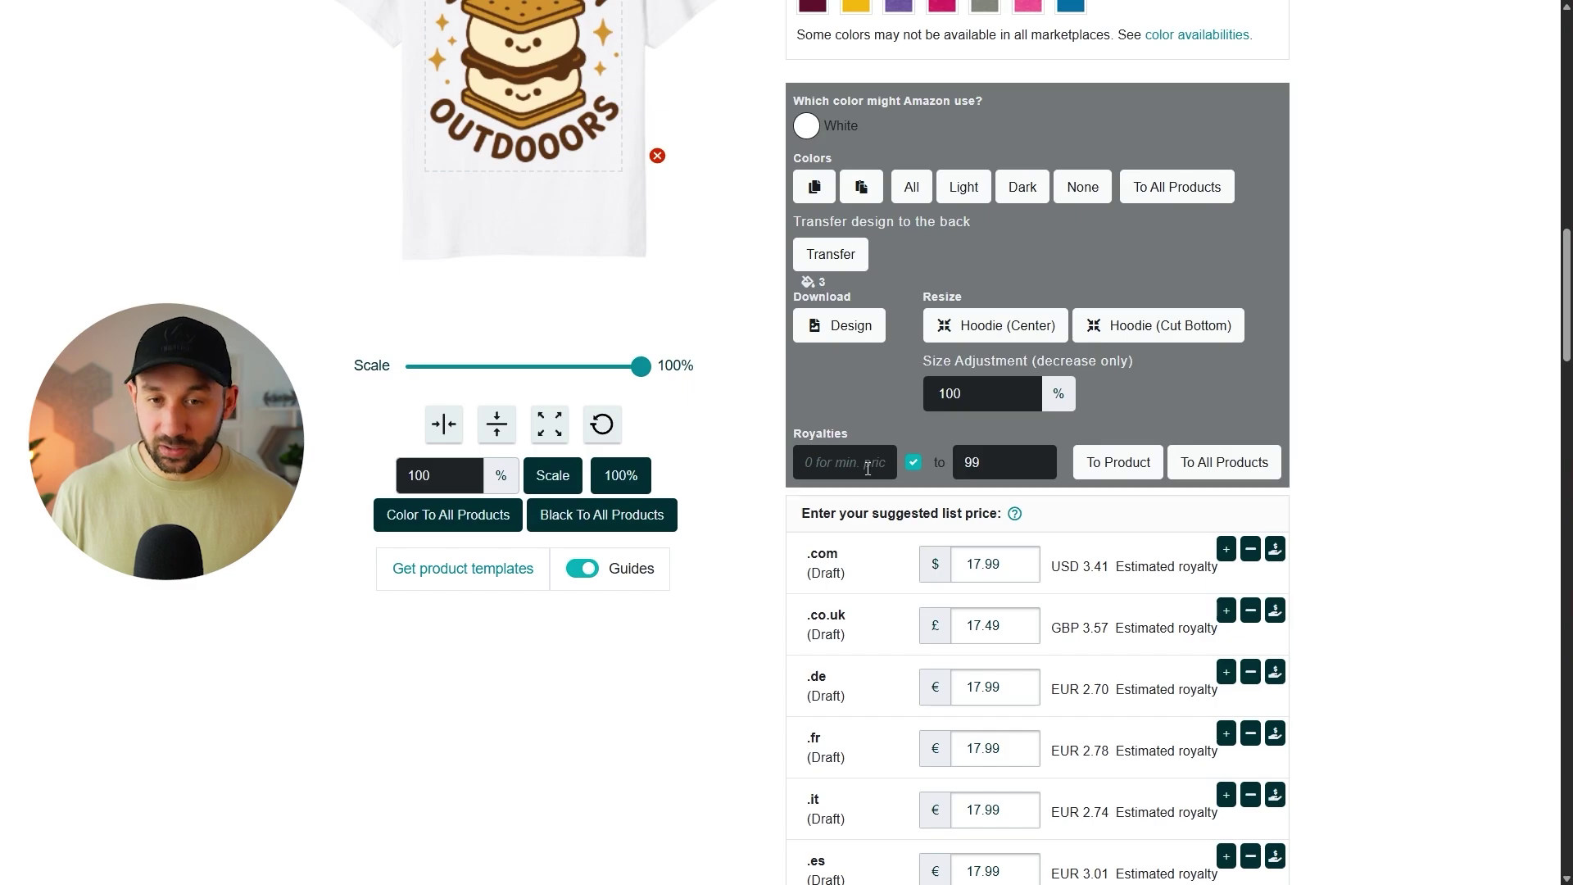
pyautogui.scroll(5, 1194, 534)
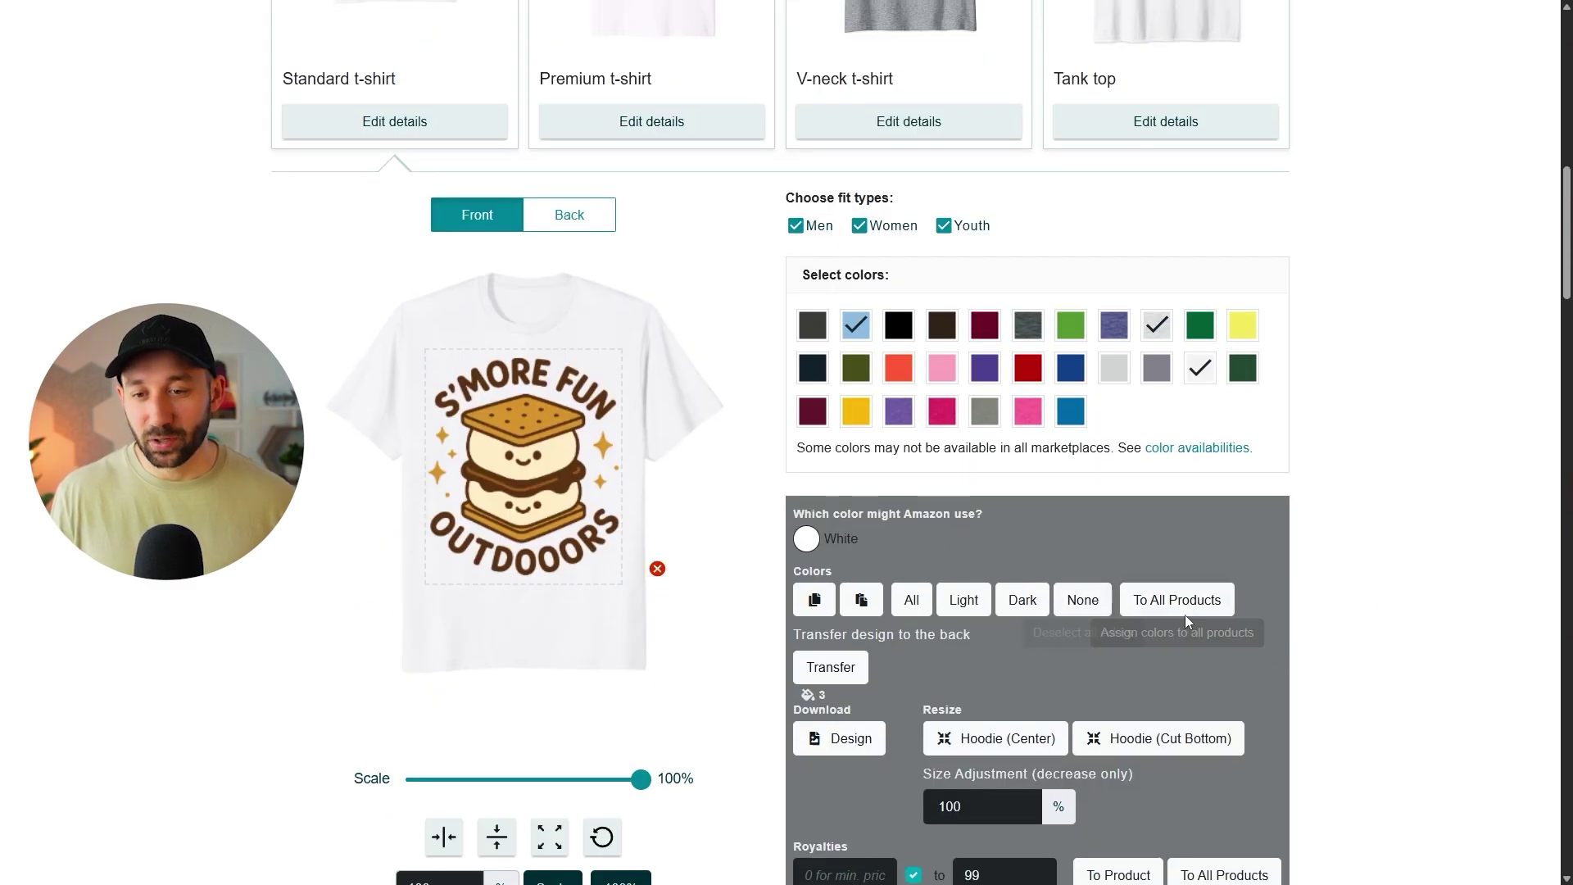
pyautogui.scroll(10, 1185, 614)
pyautogui.scroll(1, 1075, 597)
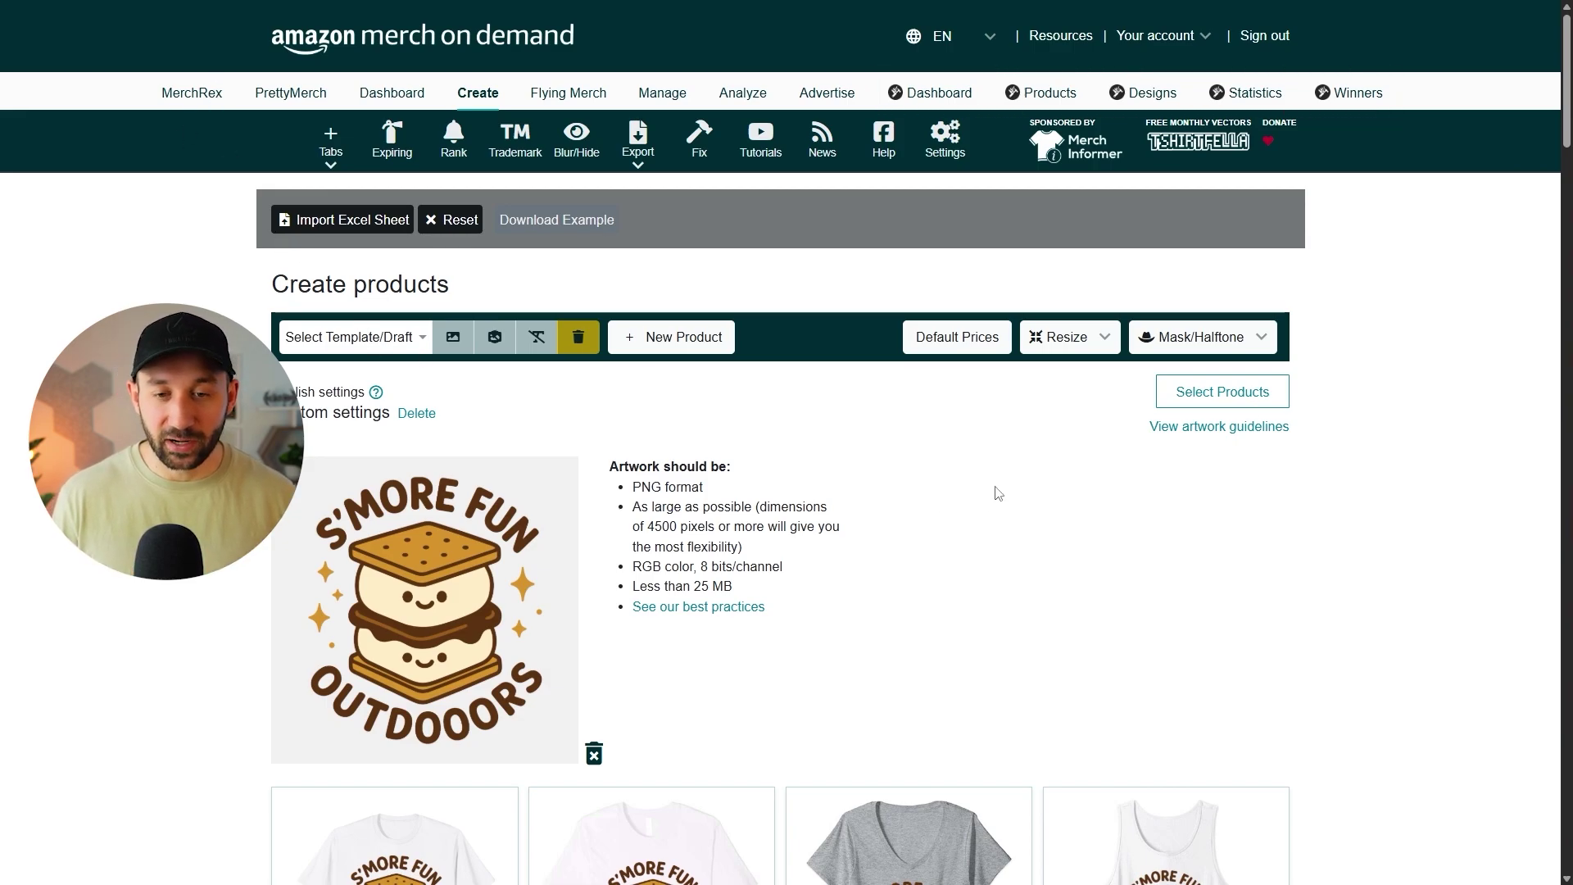
pyautogui.scroll(-4, 998, 492)
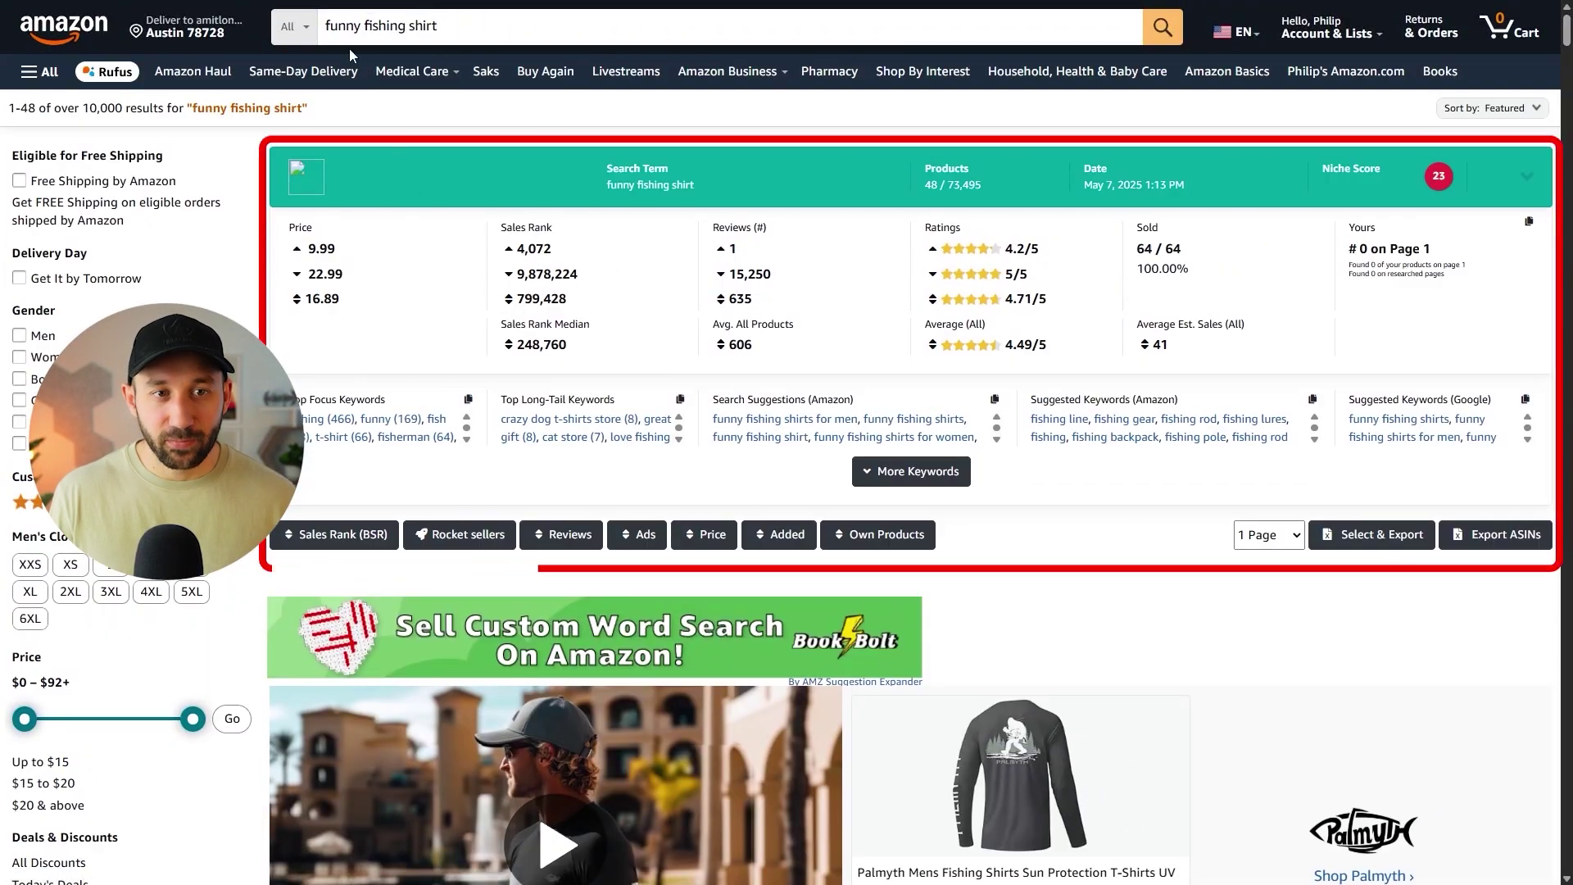
pyautogui.scroll(-10, 888, 533)
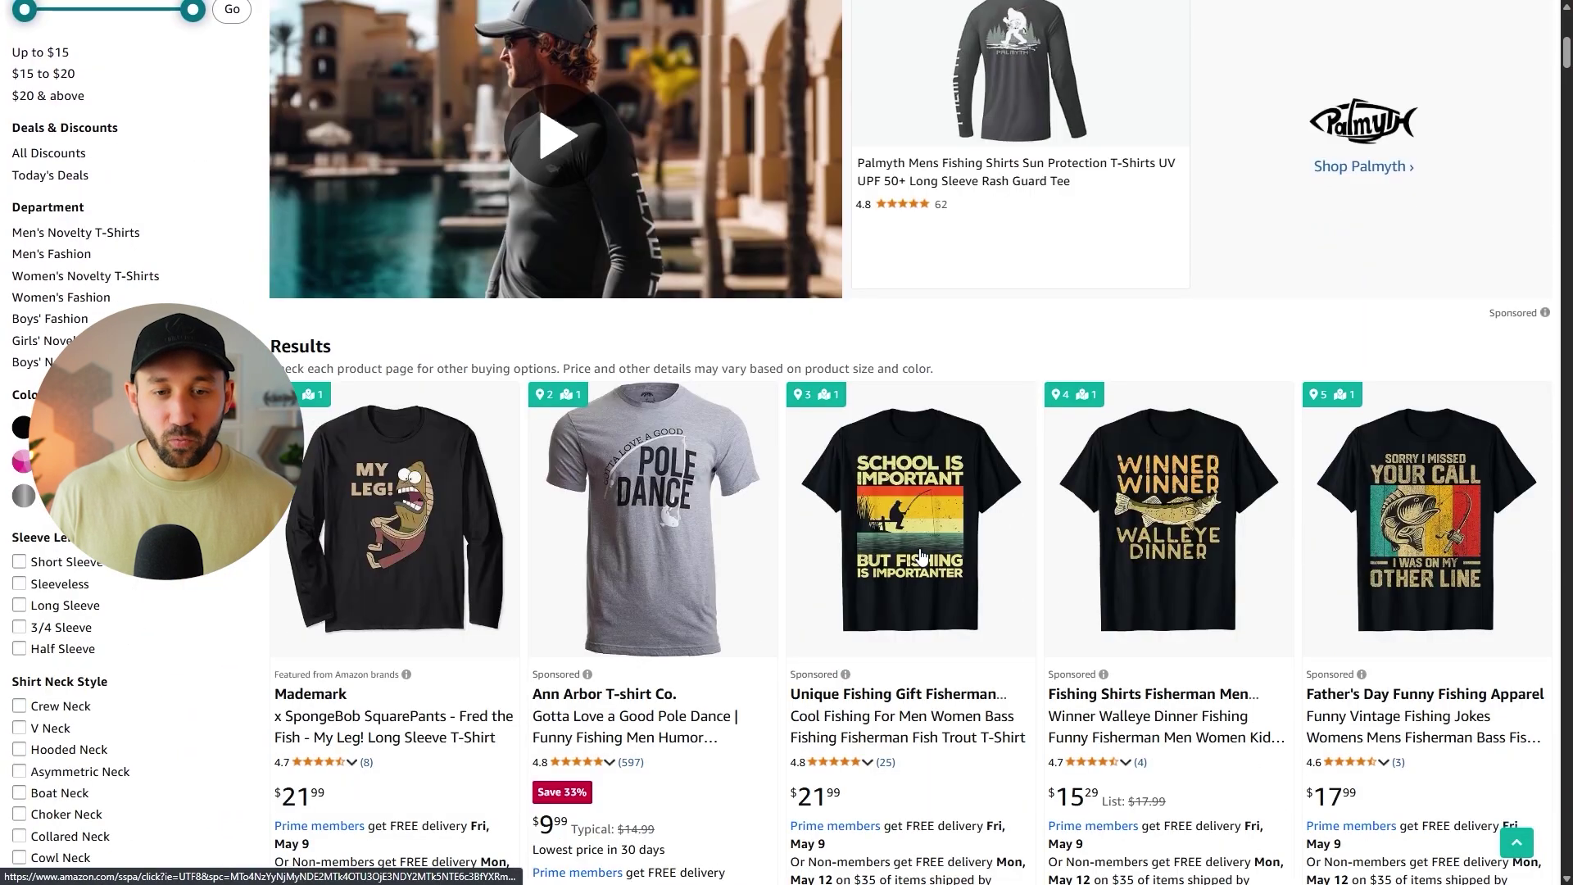
pyautogui.scroll(-2, 922, 549)
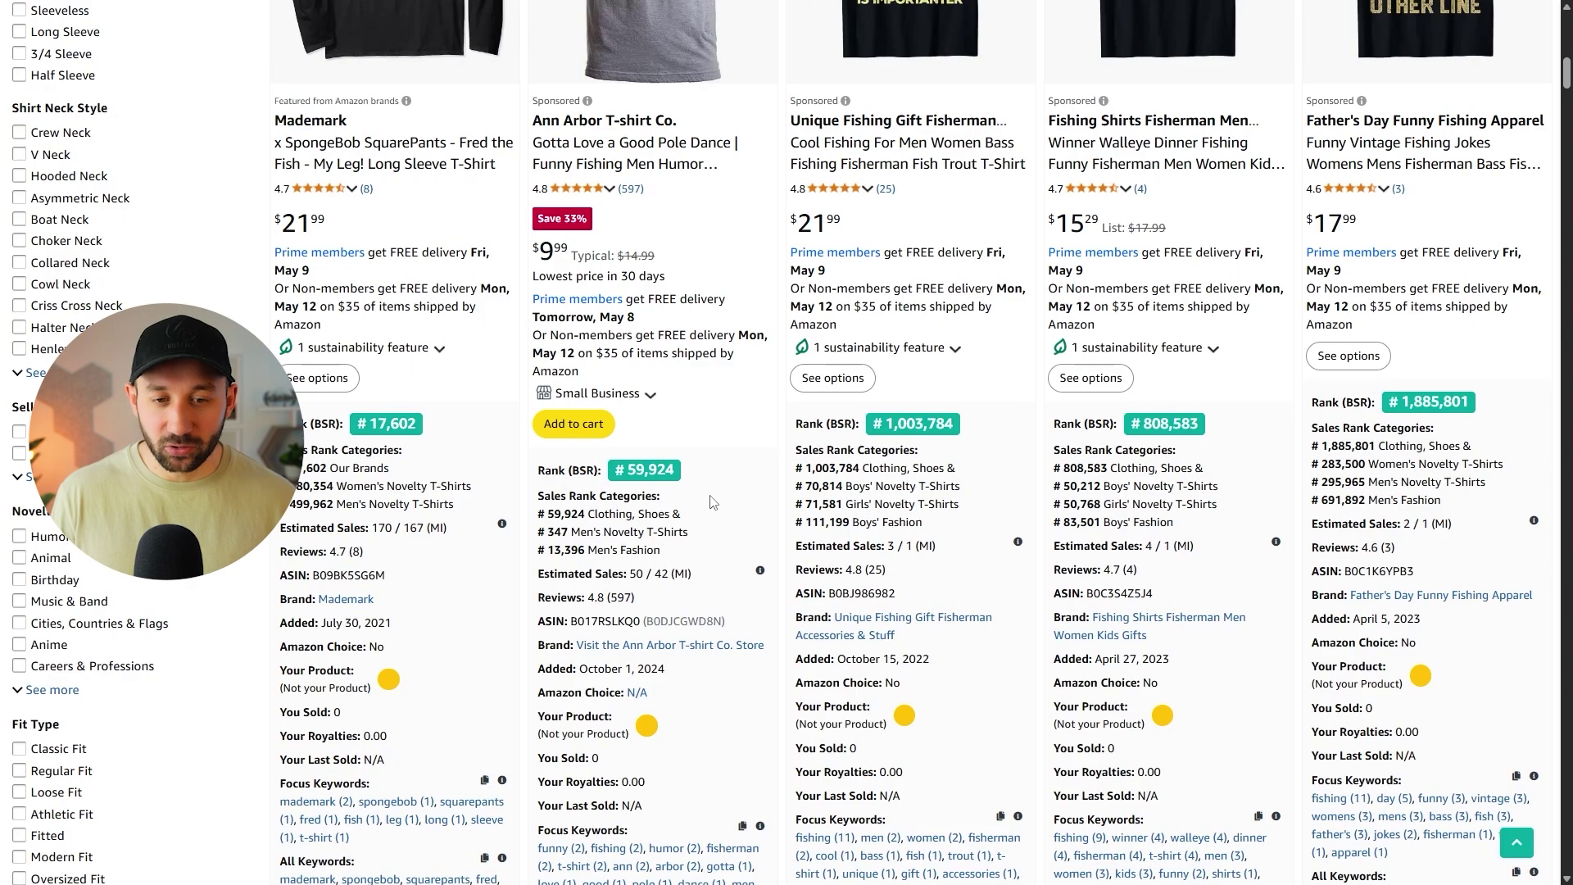
pyautogui.scroll(-1, 713, 502)
pyautogui.scroll(-2, 619, 509)
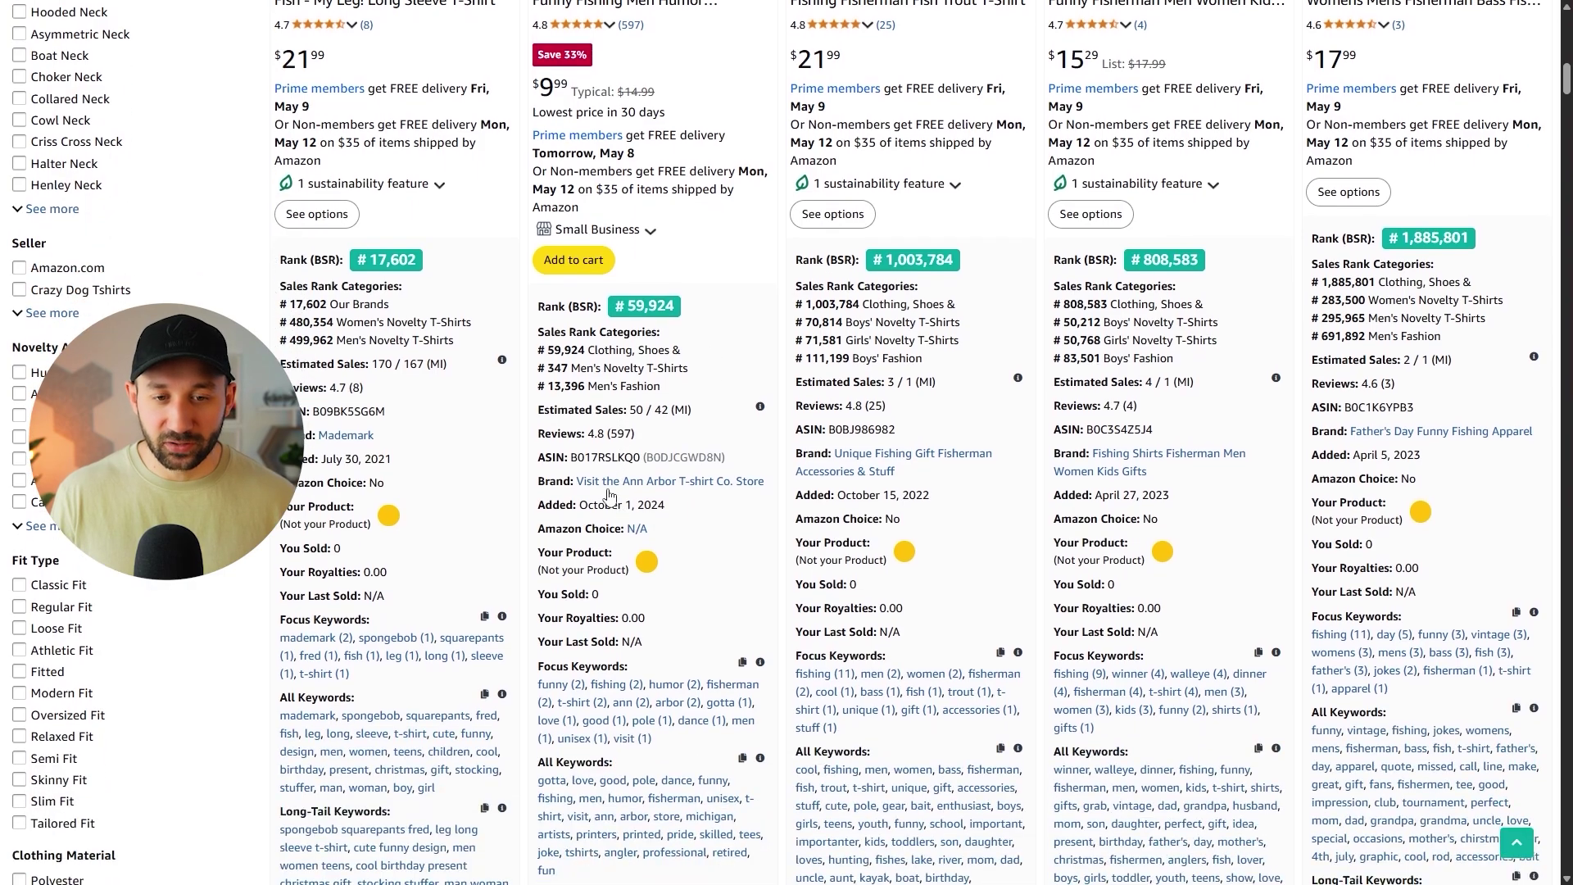
pyautogui.moveTo(539, 427); pyautogui.dragTo(620, 431)
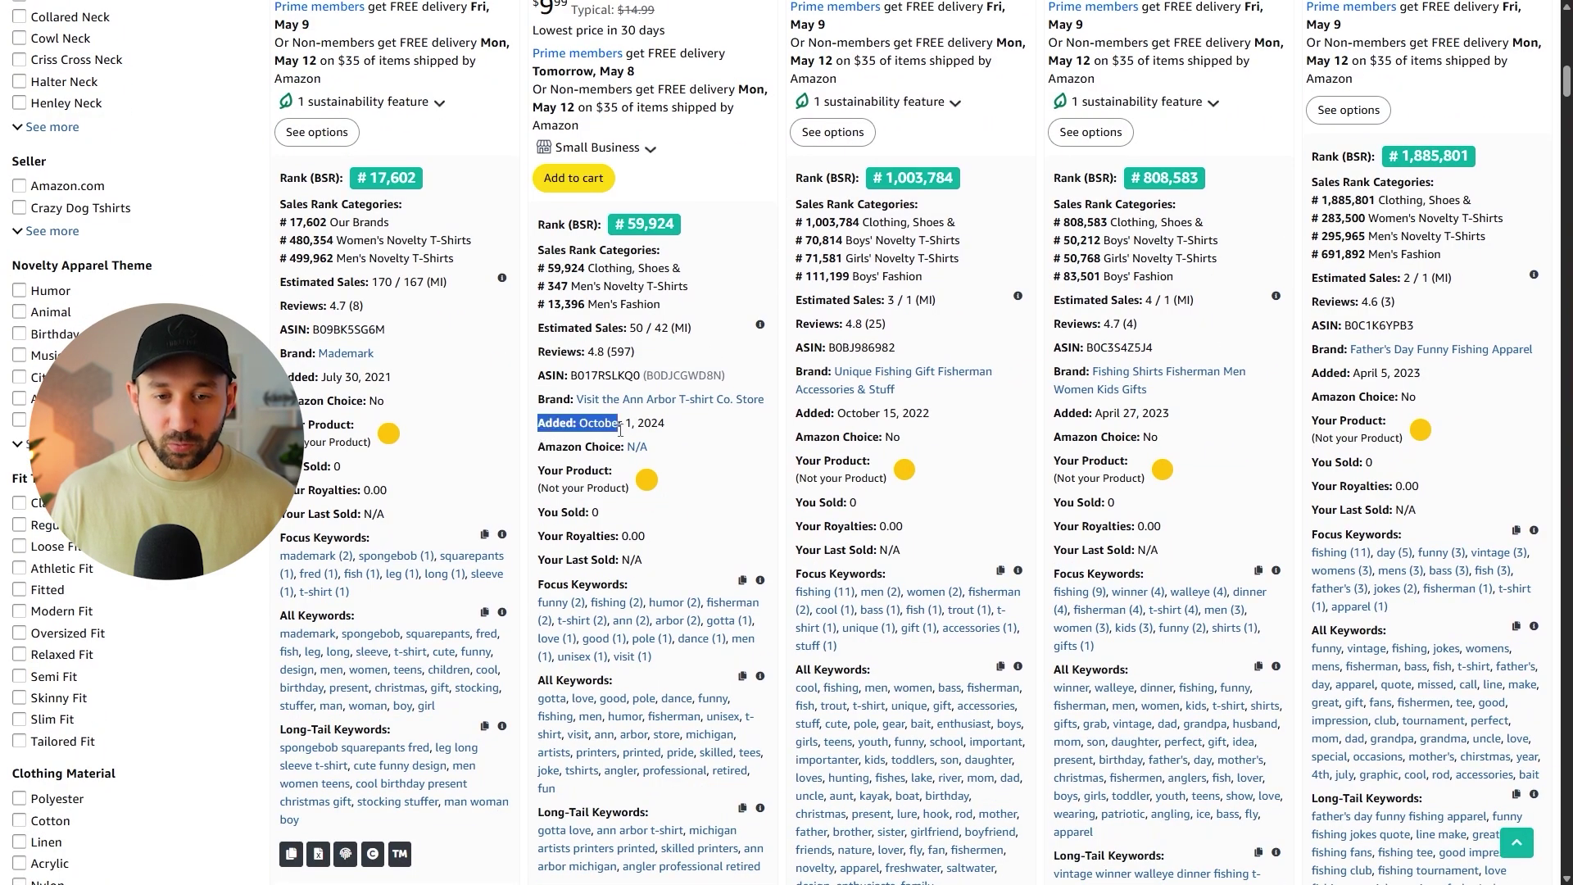
pyautogui.click(669, 435)
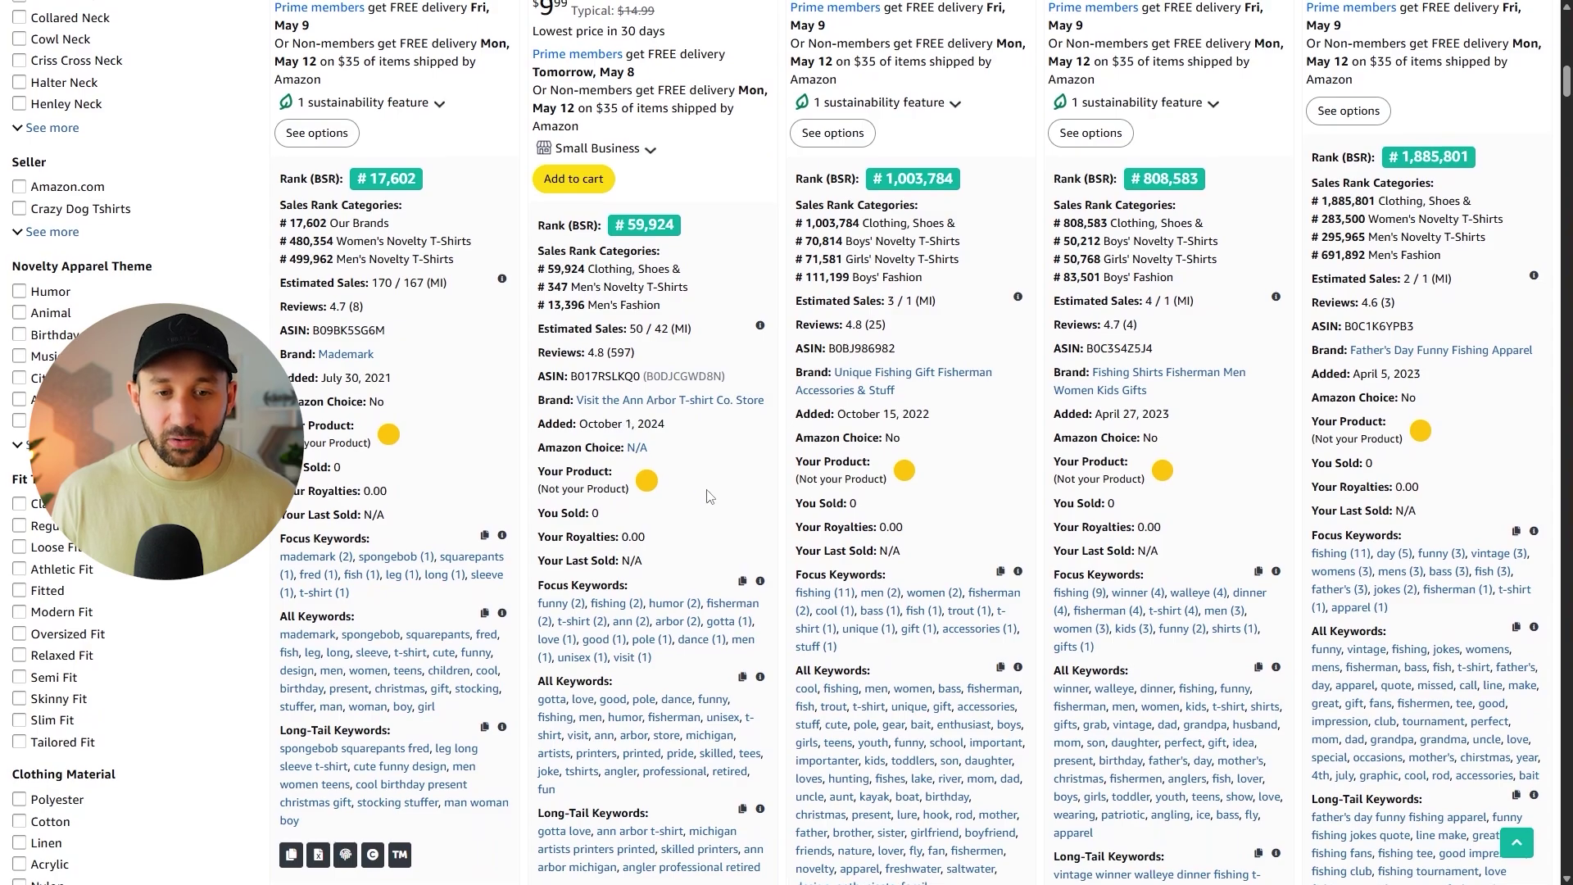
pyautogui.scroll(-12, 705, 524)
pyautogui.scroll(-7, 755, 588)
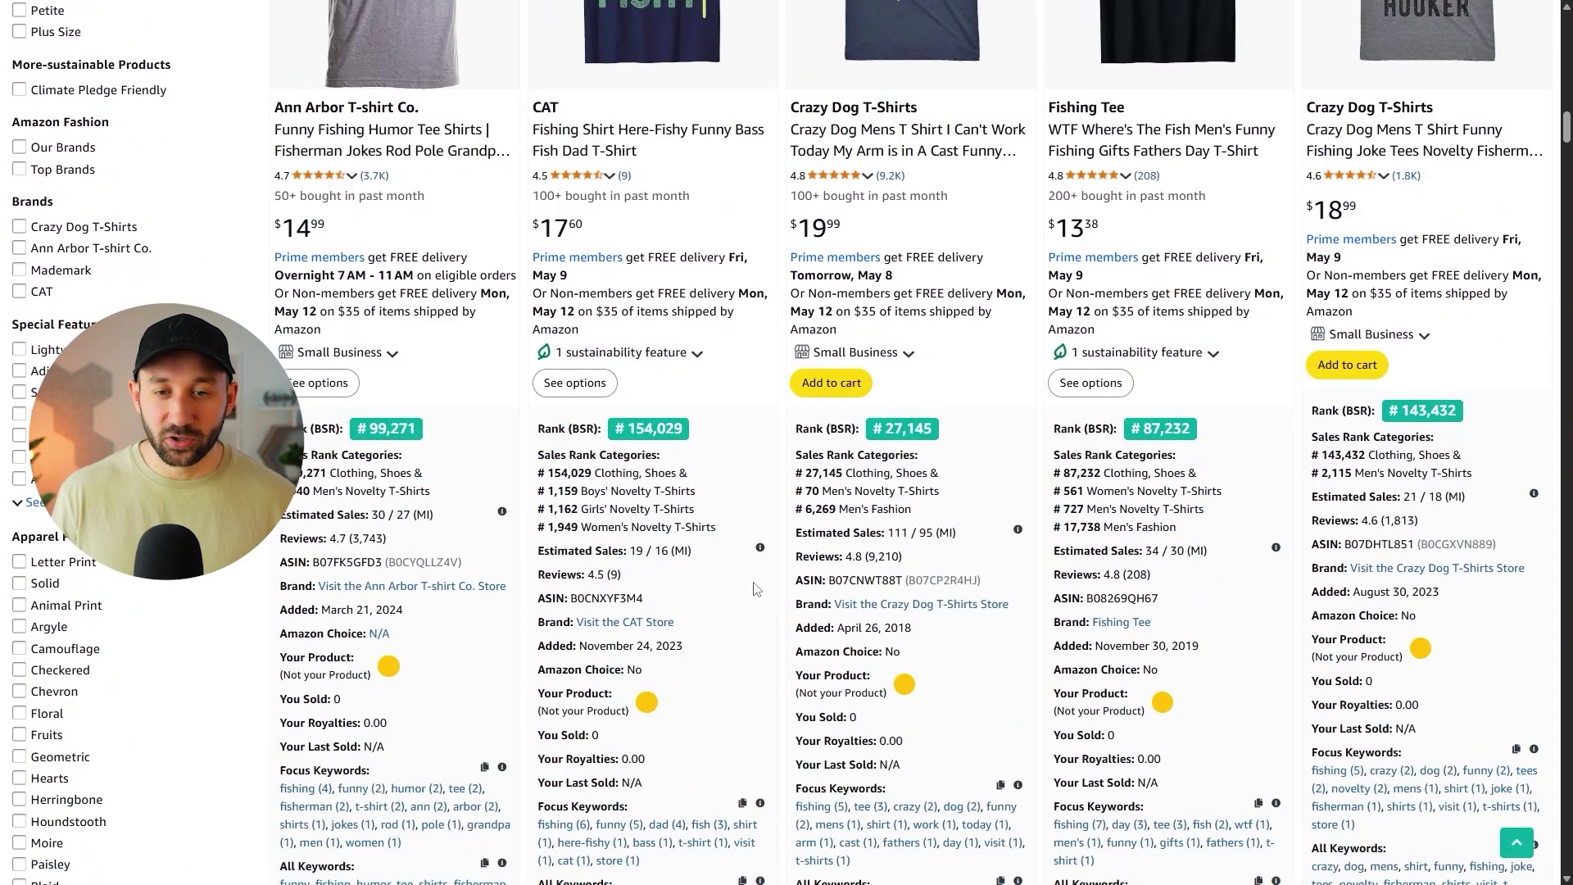
pyautogui.scroll(-2, 657, 473)
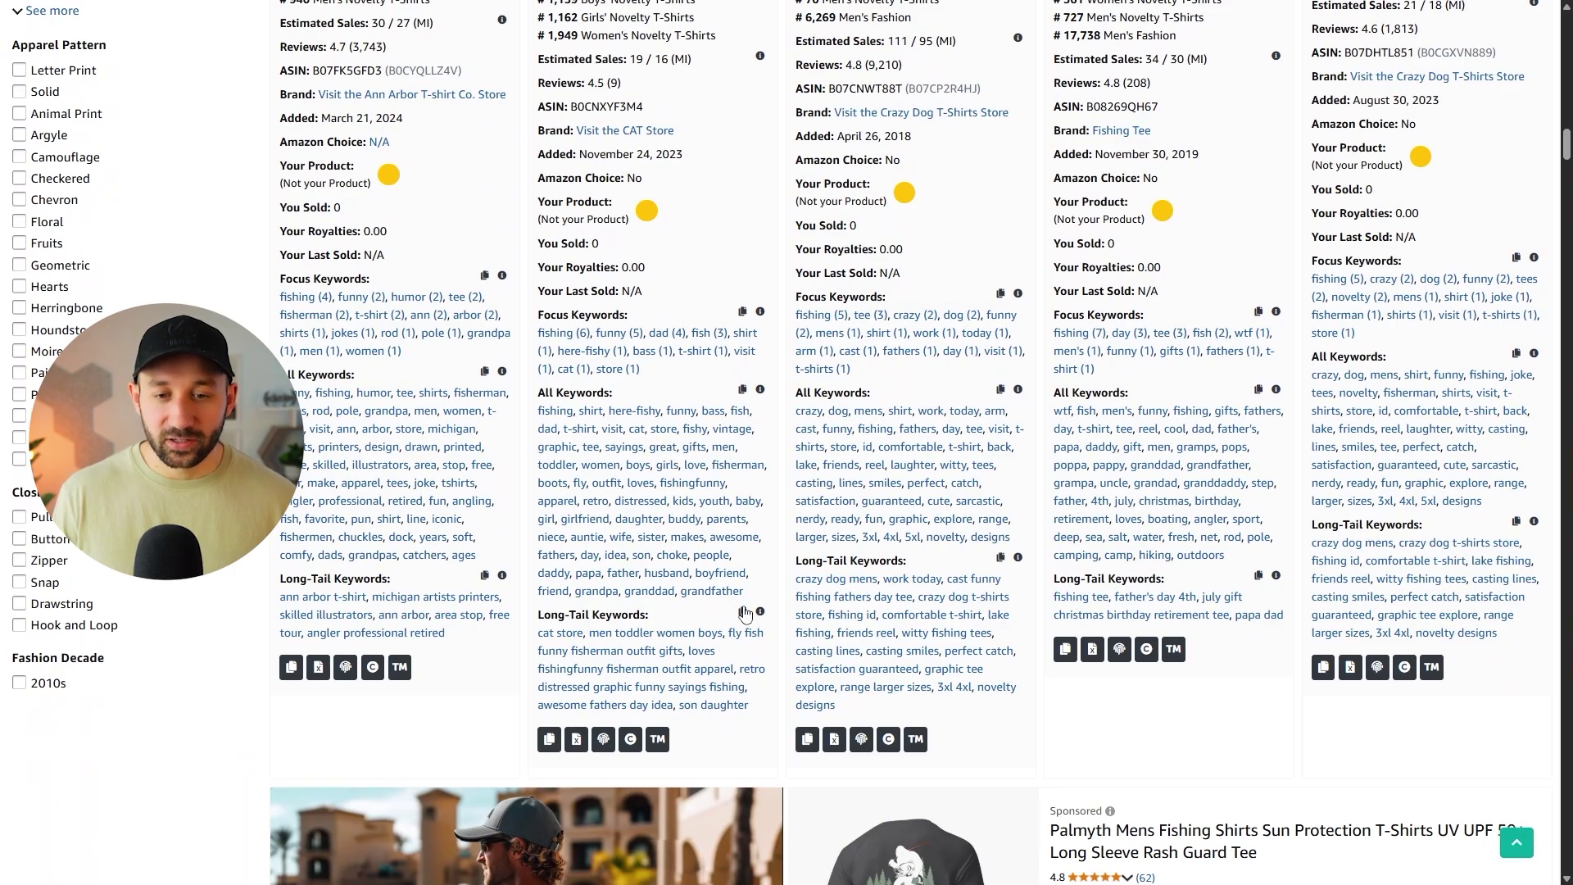
pyautogui.scroll(3, 744, 613)
pyautogui.scroll(-2, 745, 573)
pyautogui.scroll(6, 749, 553)
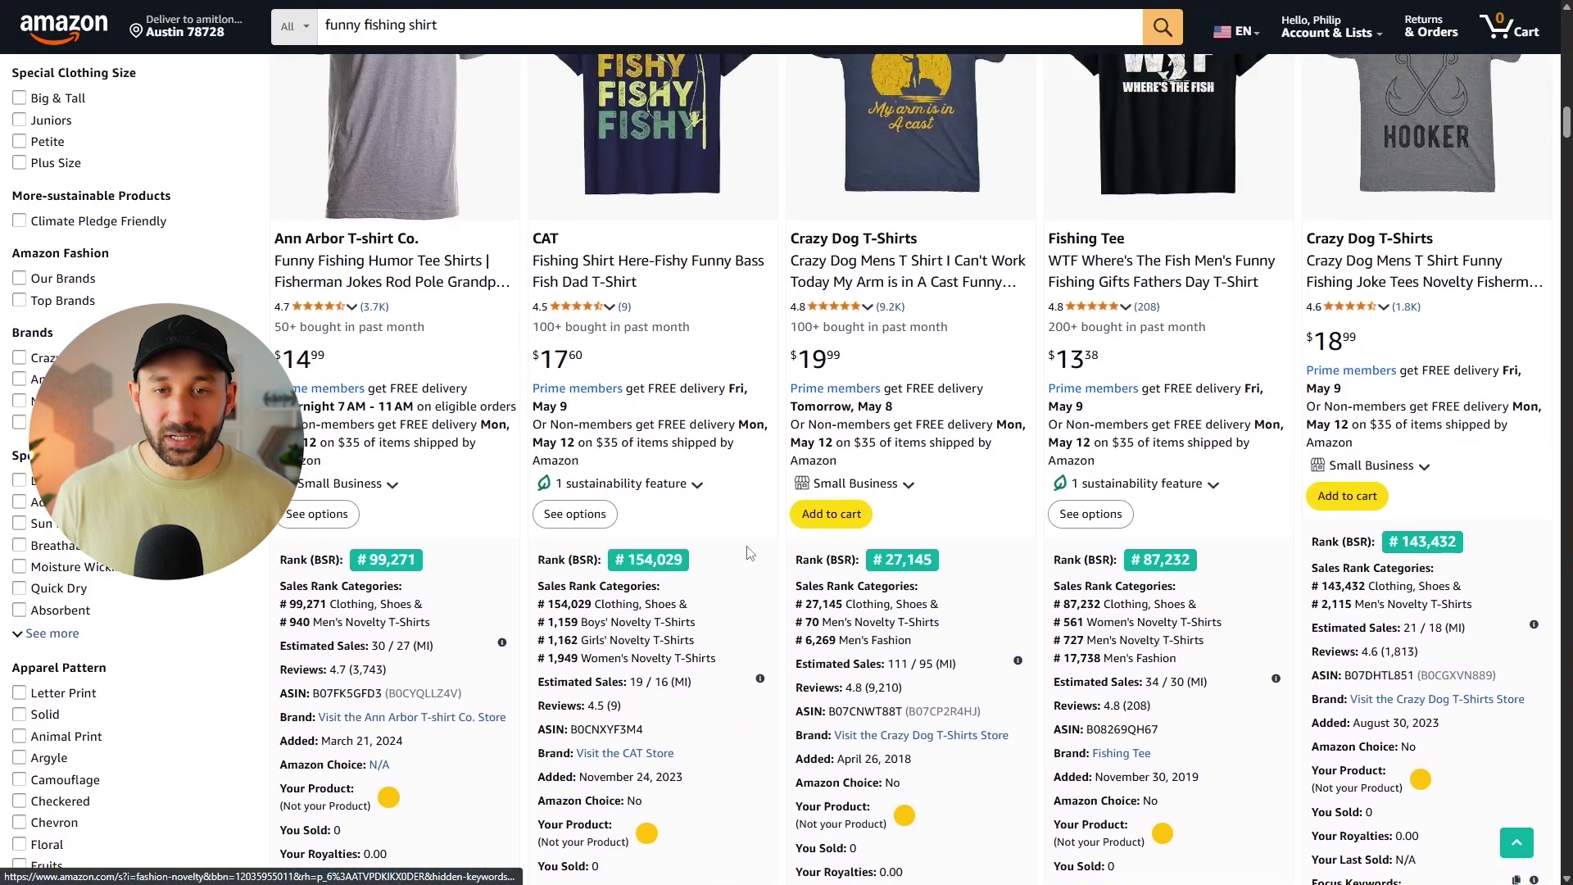
pyautogui.scroll(-20, 747, 553)
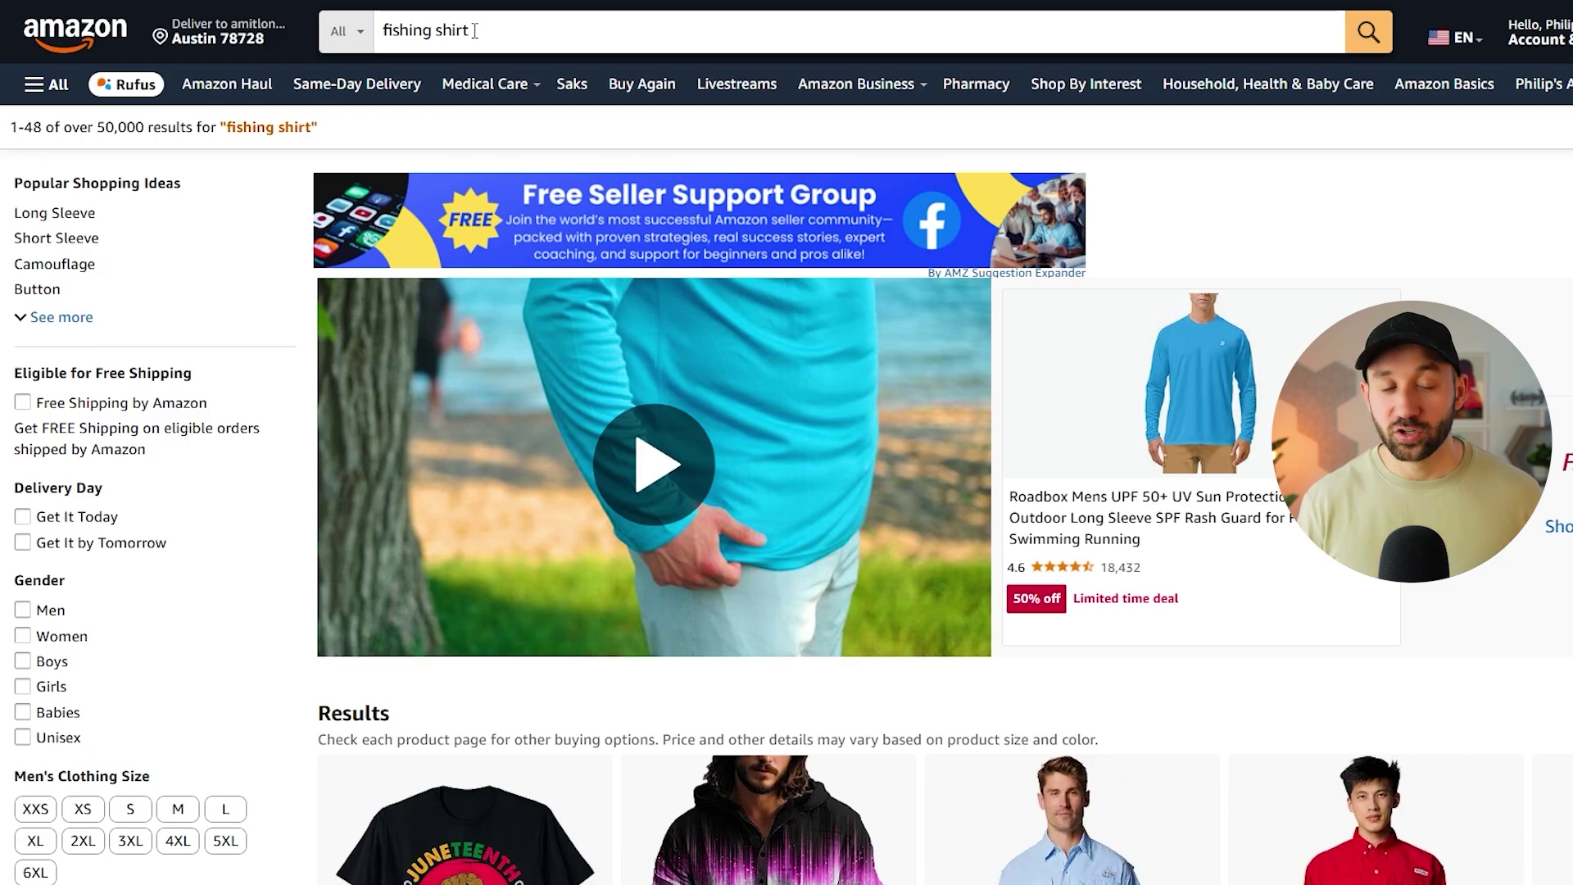
# Step: Replace the Amazon search with 'social club', refresh suggestions, then extend it to 'social club shirt'
pyautogui.tripleClick(475, 31)
pyautogui.write('soci')
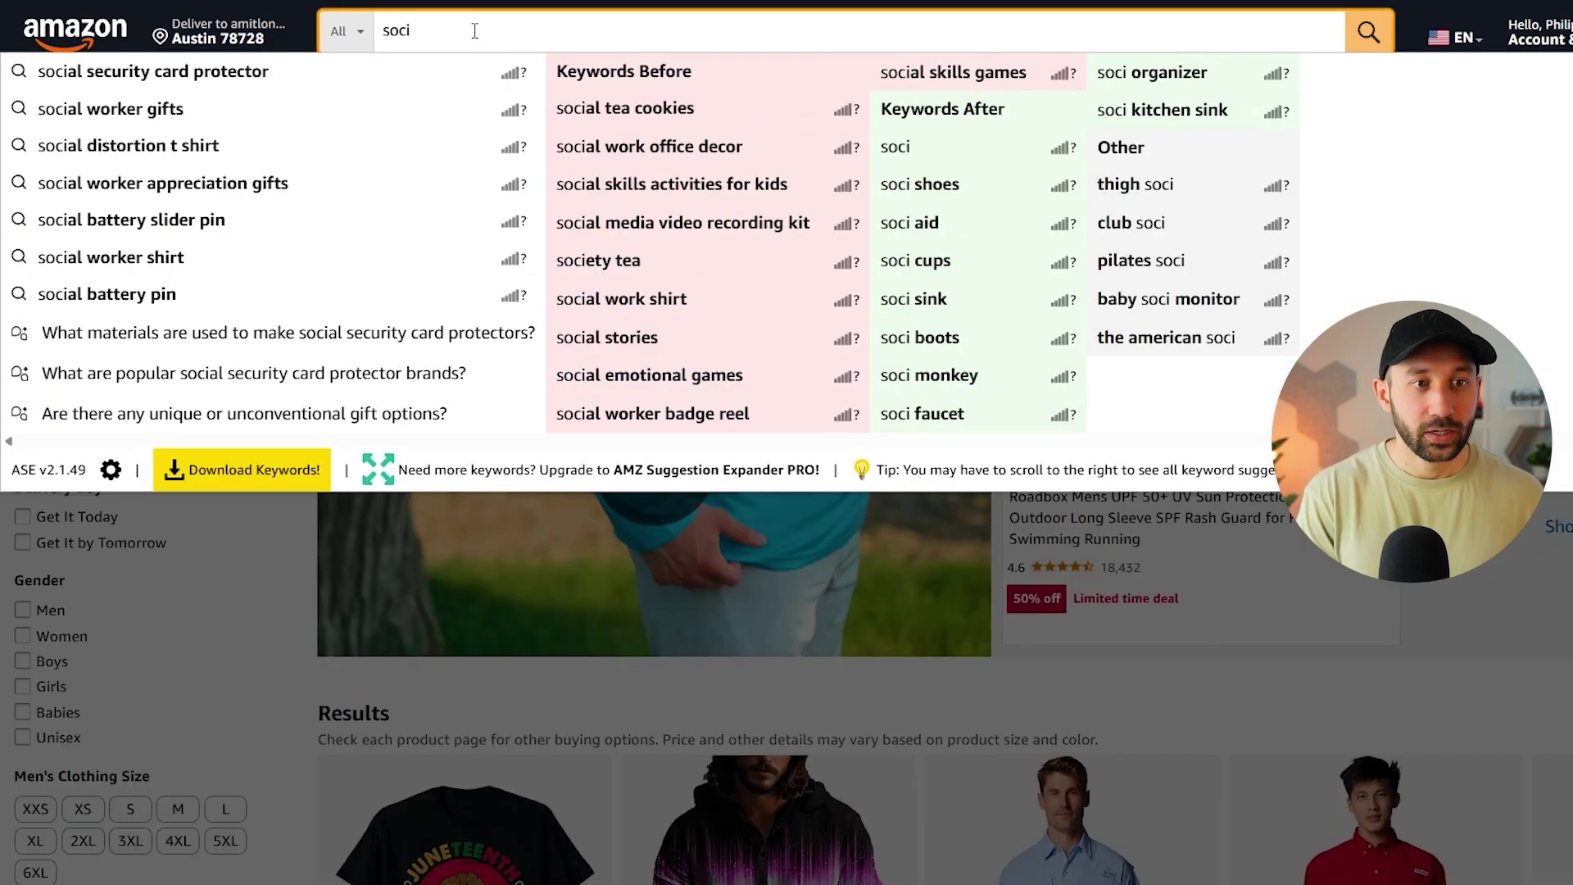
pyautogui.write('a')
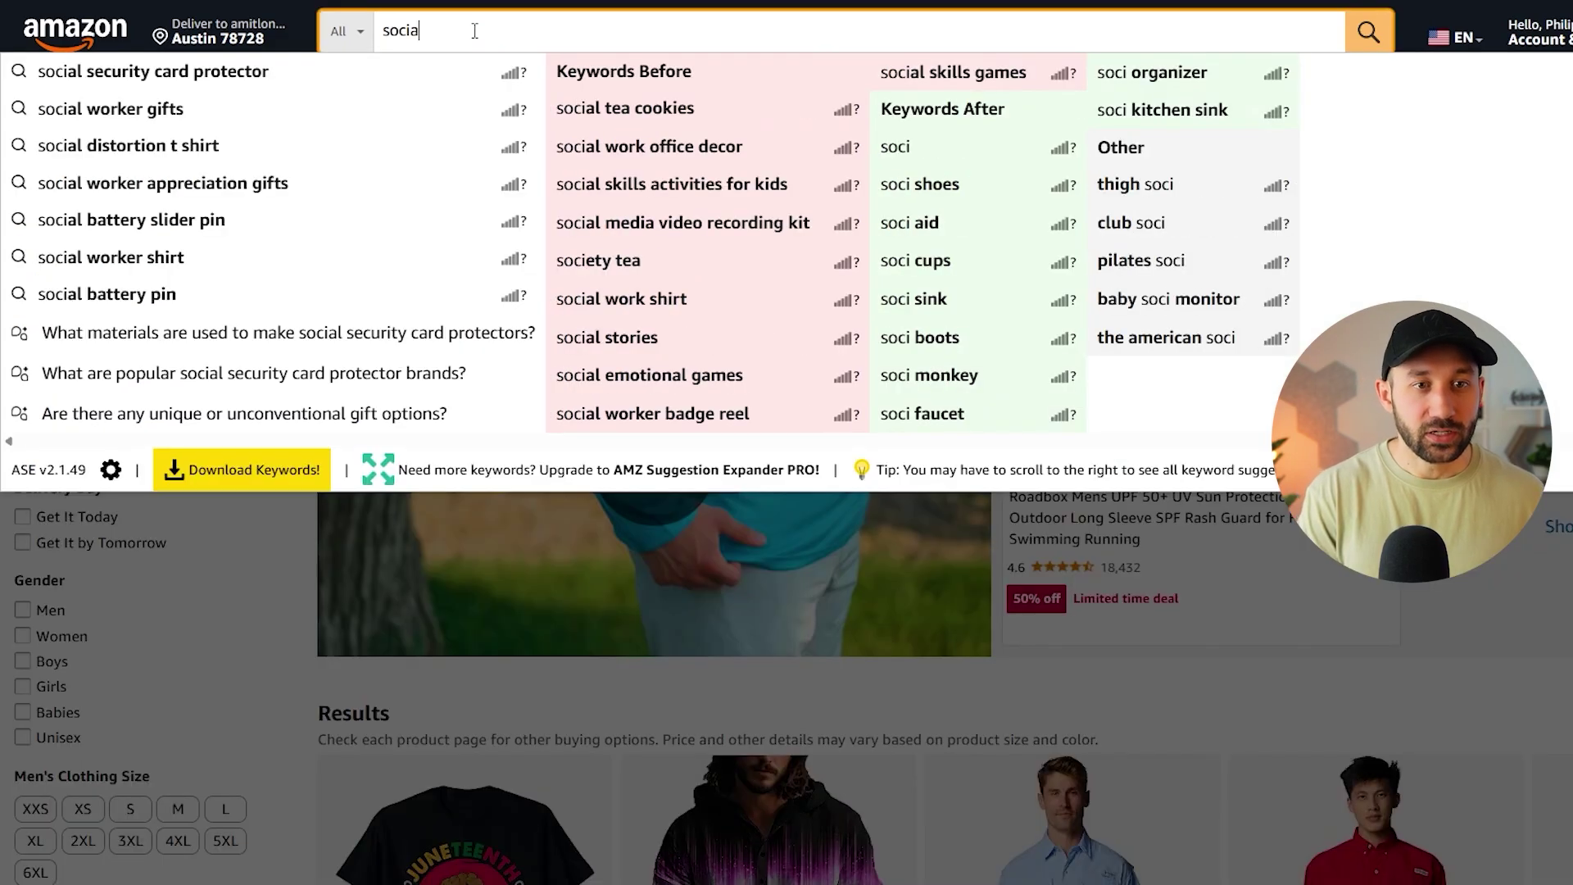
pyautogui.write('l club')
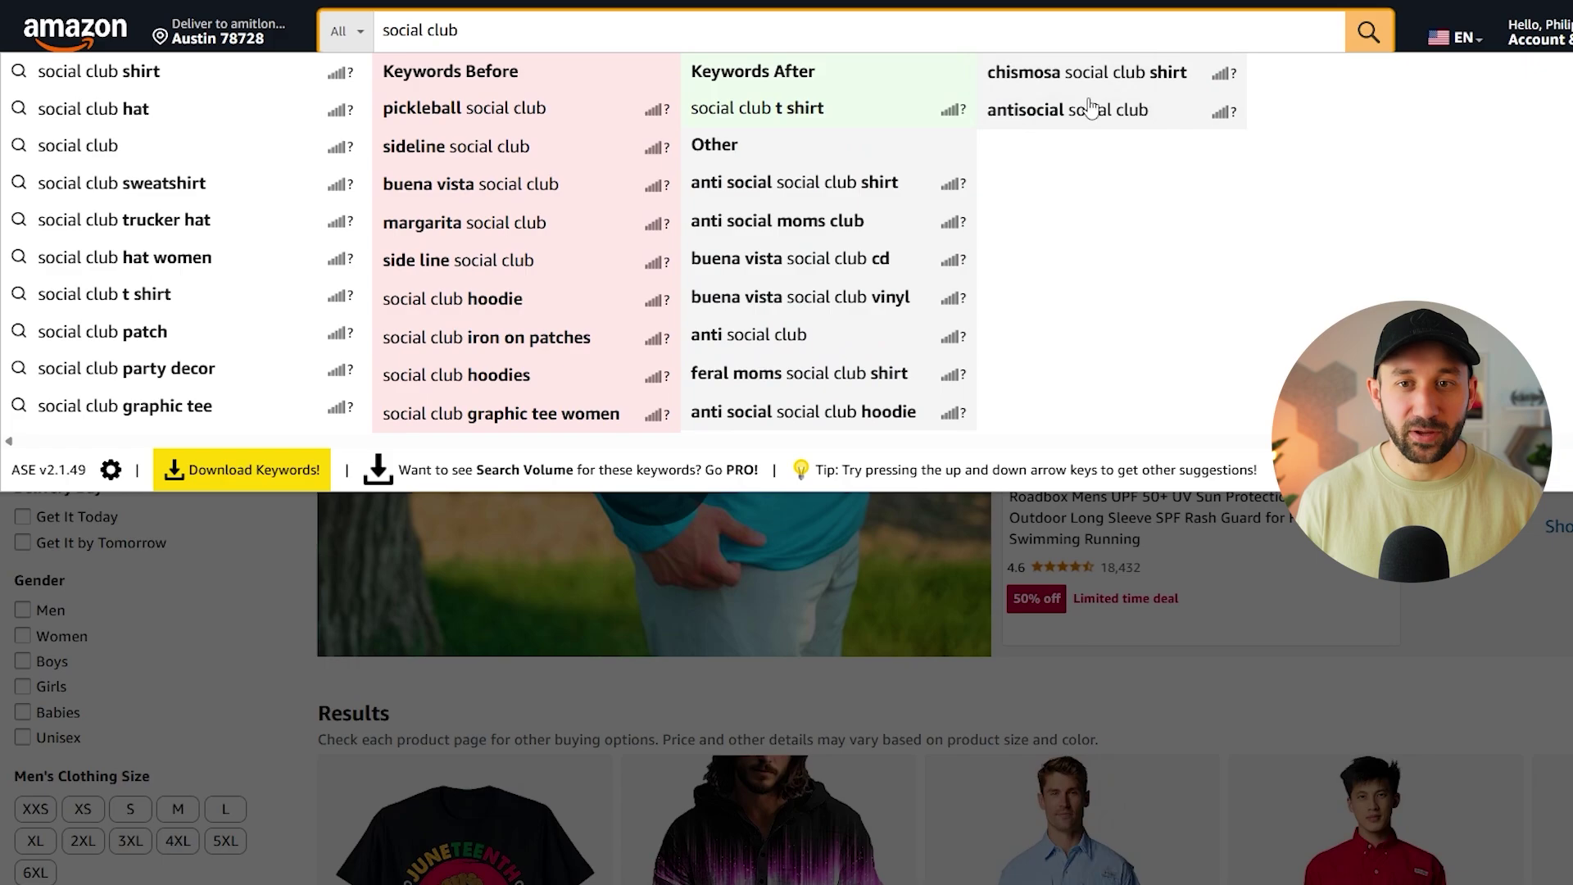
pyautogui.press('BackSpace')
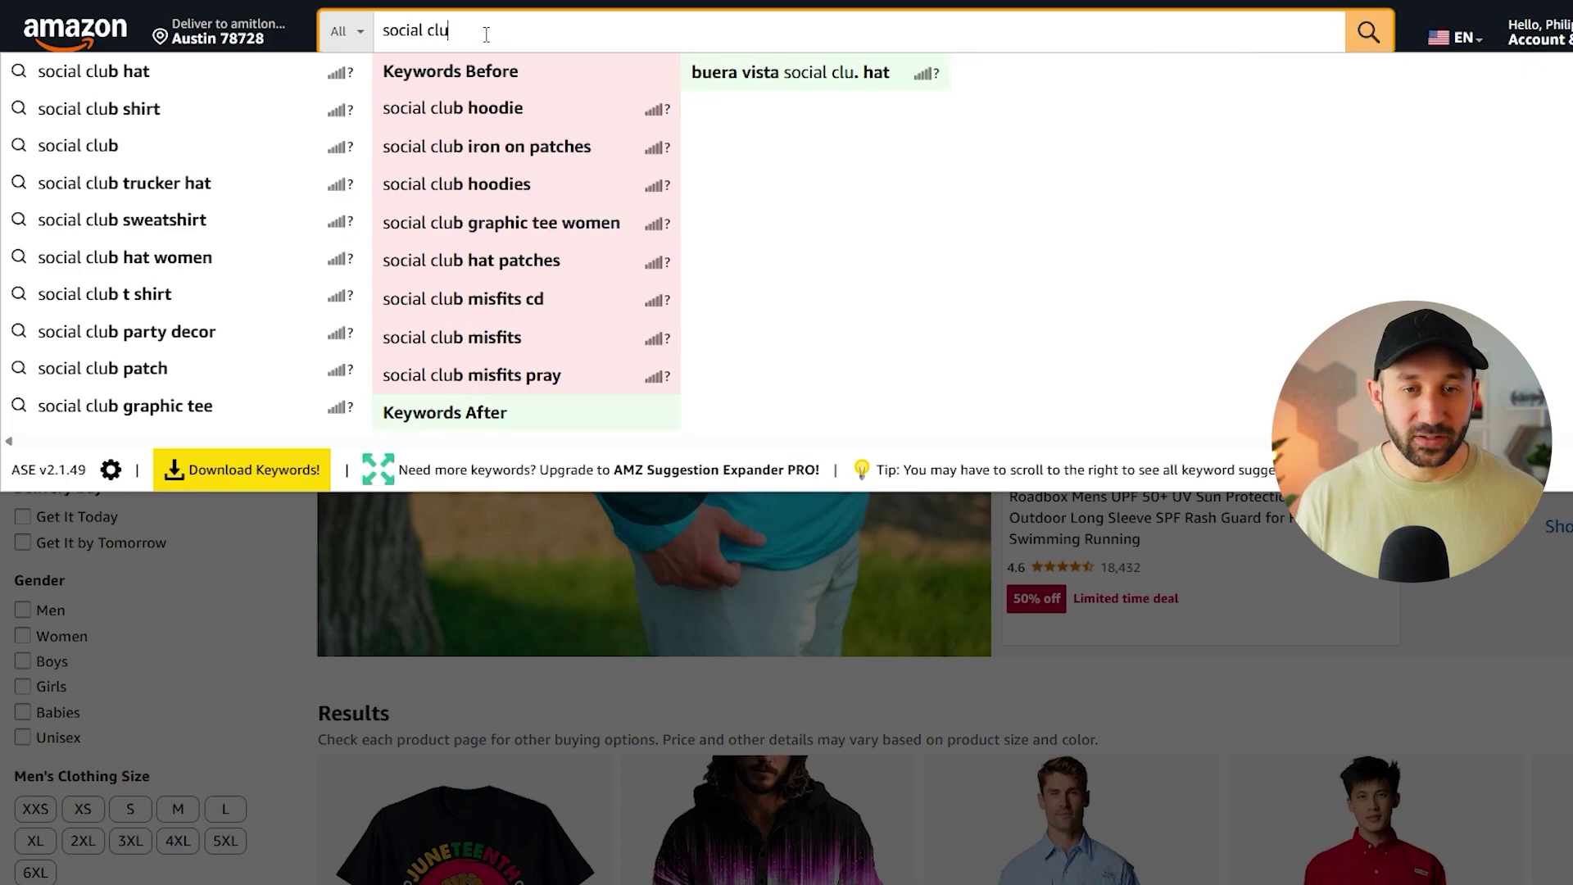
pyautogui.write('b')
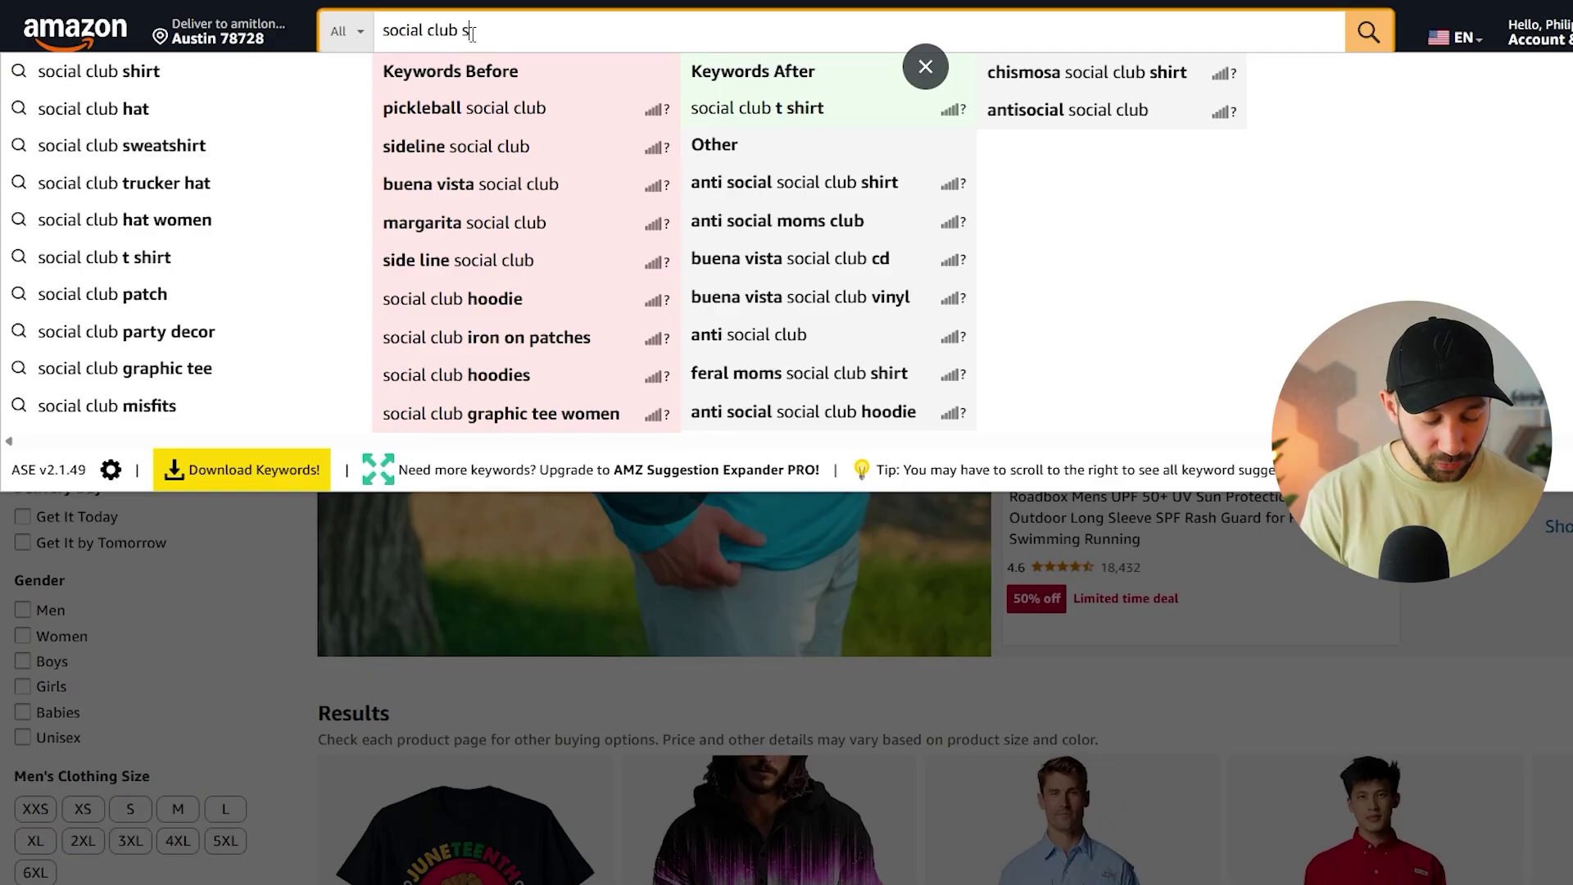
pyautogui.write('shirt')
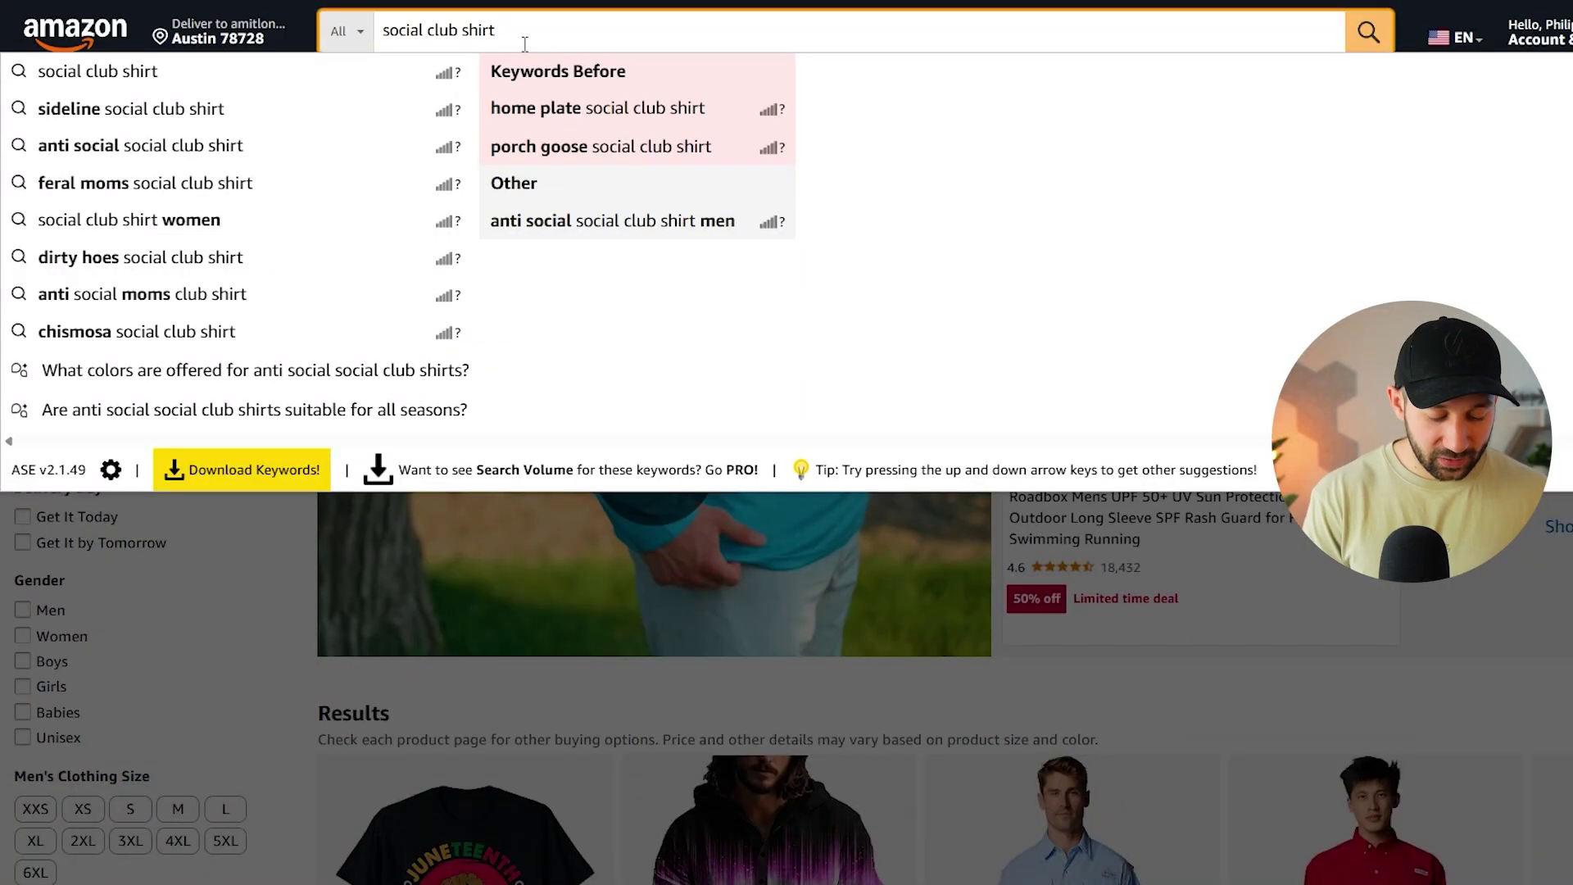
# Step: Replace the Amazon search query with 'i'd rather be' to see its keyword suggestions
pyautogui.hotkey('ctrl', 'a')
pyautogui.write("i'd rat")
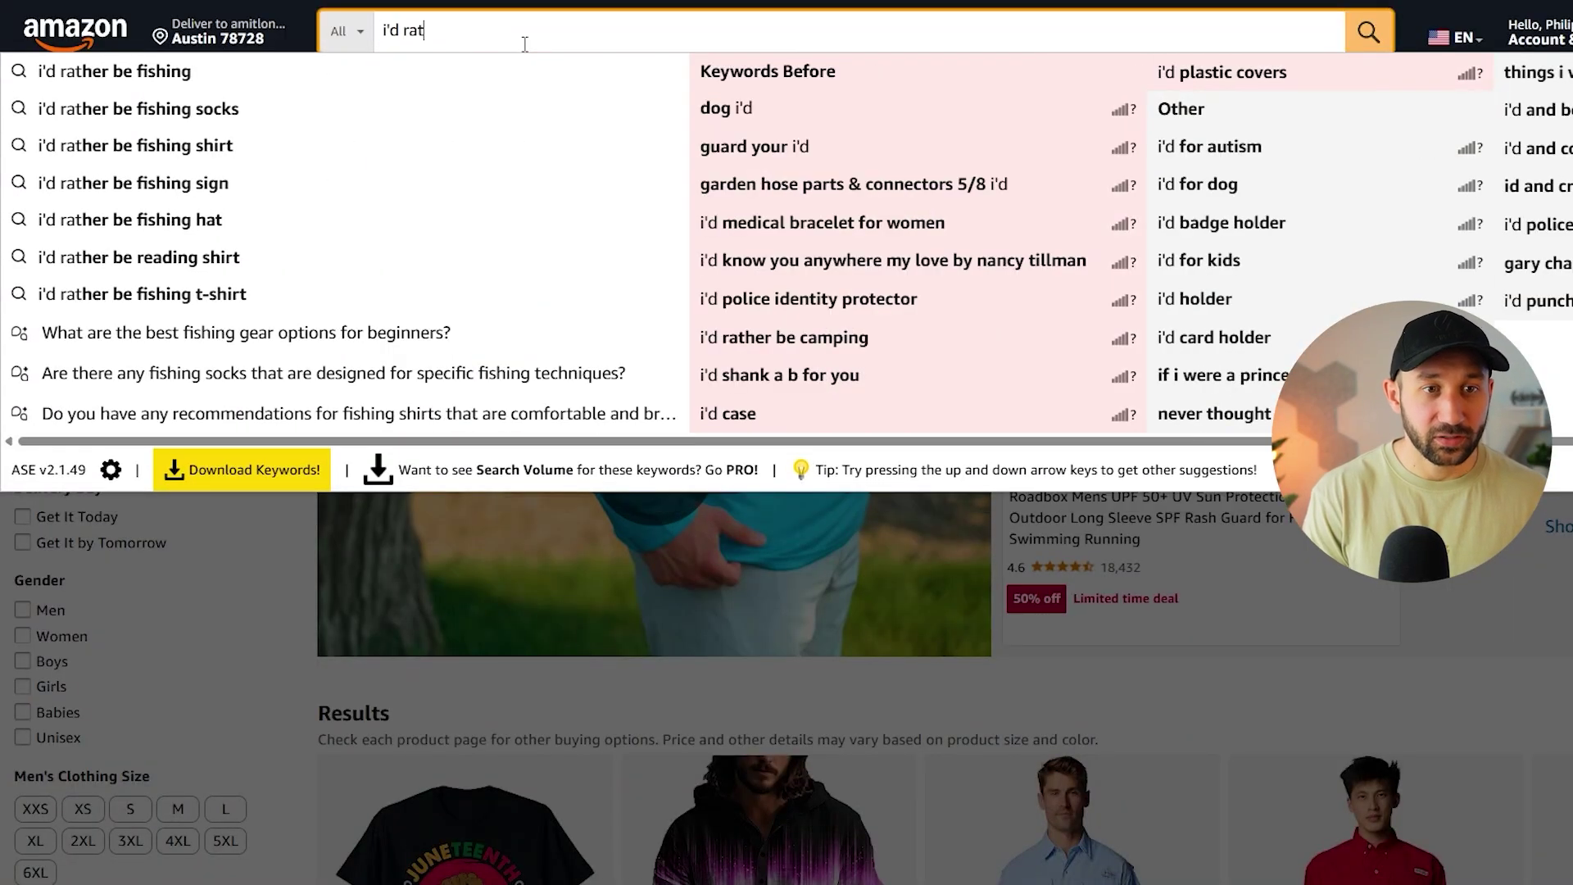
pyautogui.write('h')
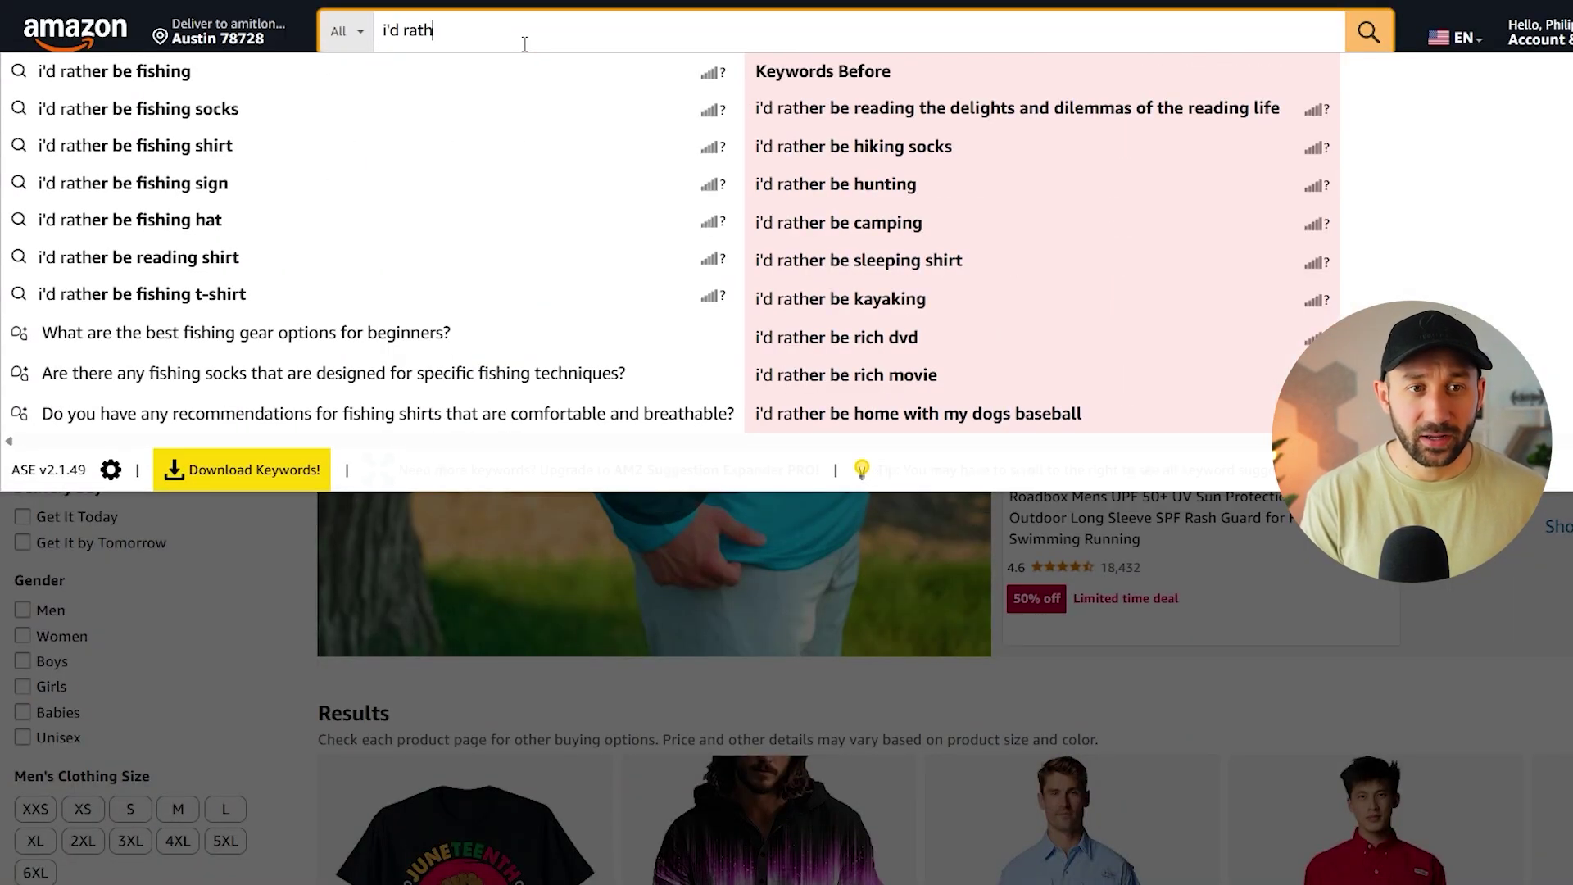
pyautogui.write('er be')
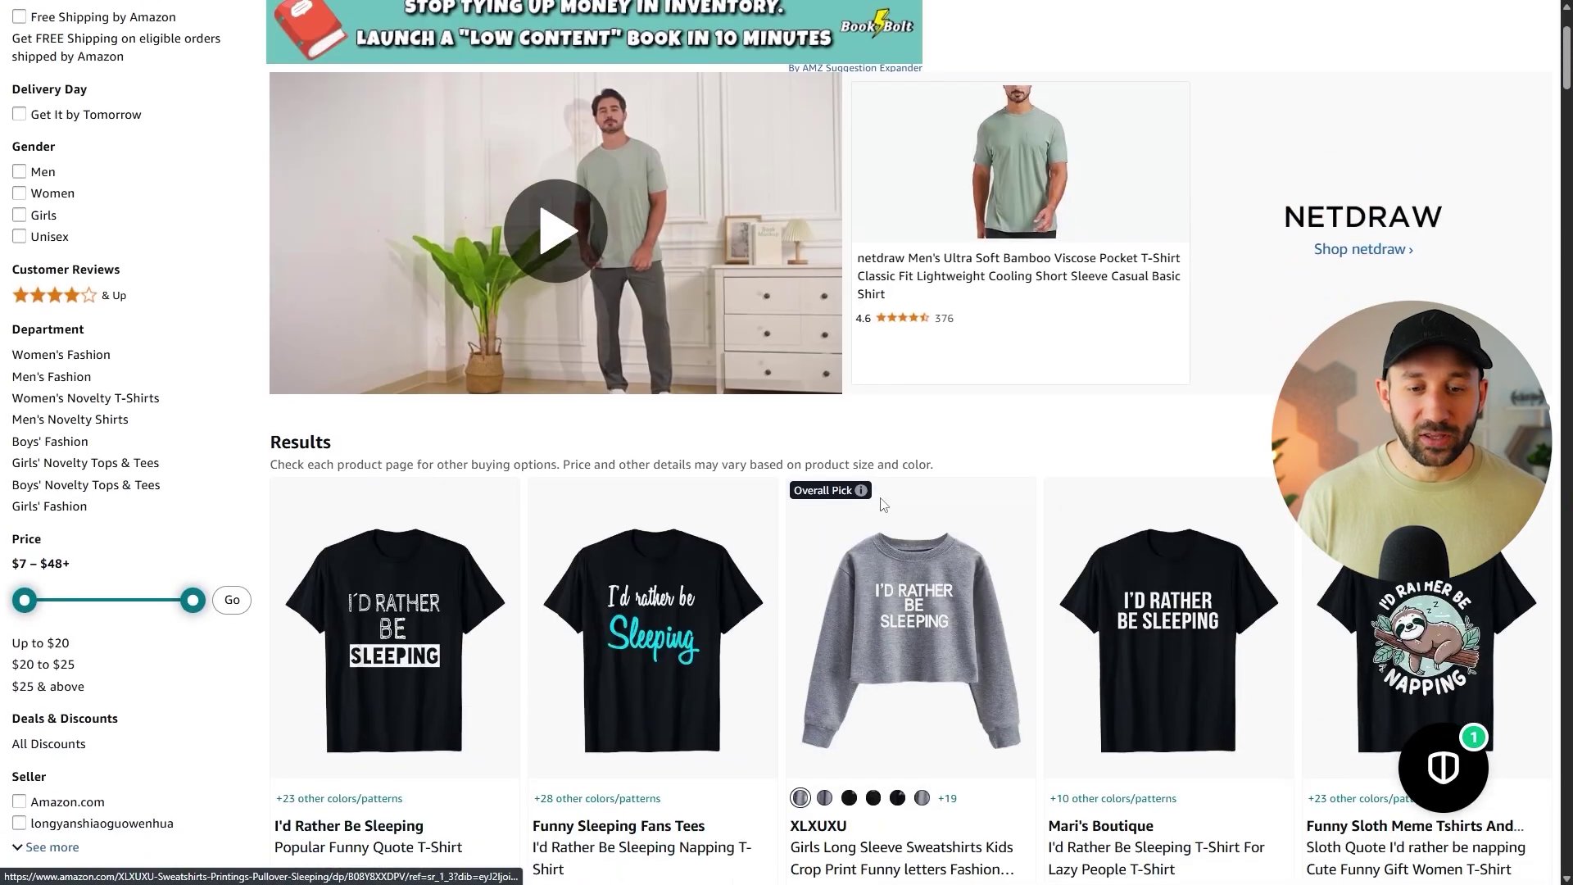
# Step: Browse down and back up through the 'i'd rather be sleeping shirt' search results
pyautogui.scroll(-3, 884, 505)
pyautogui.scroll(-2, 910, 516)
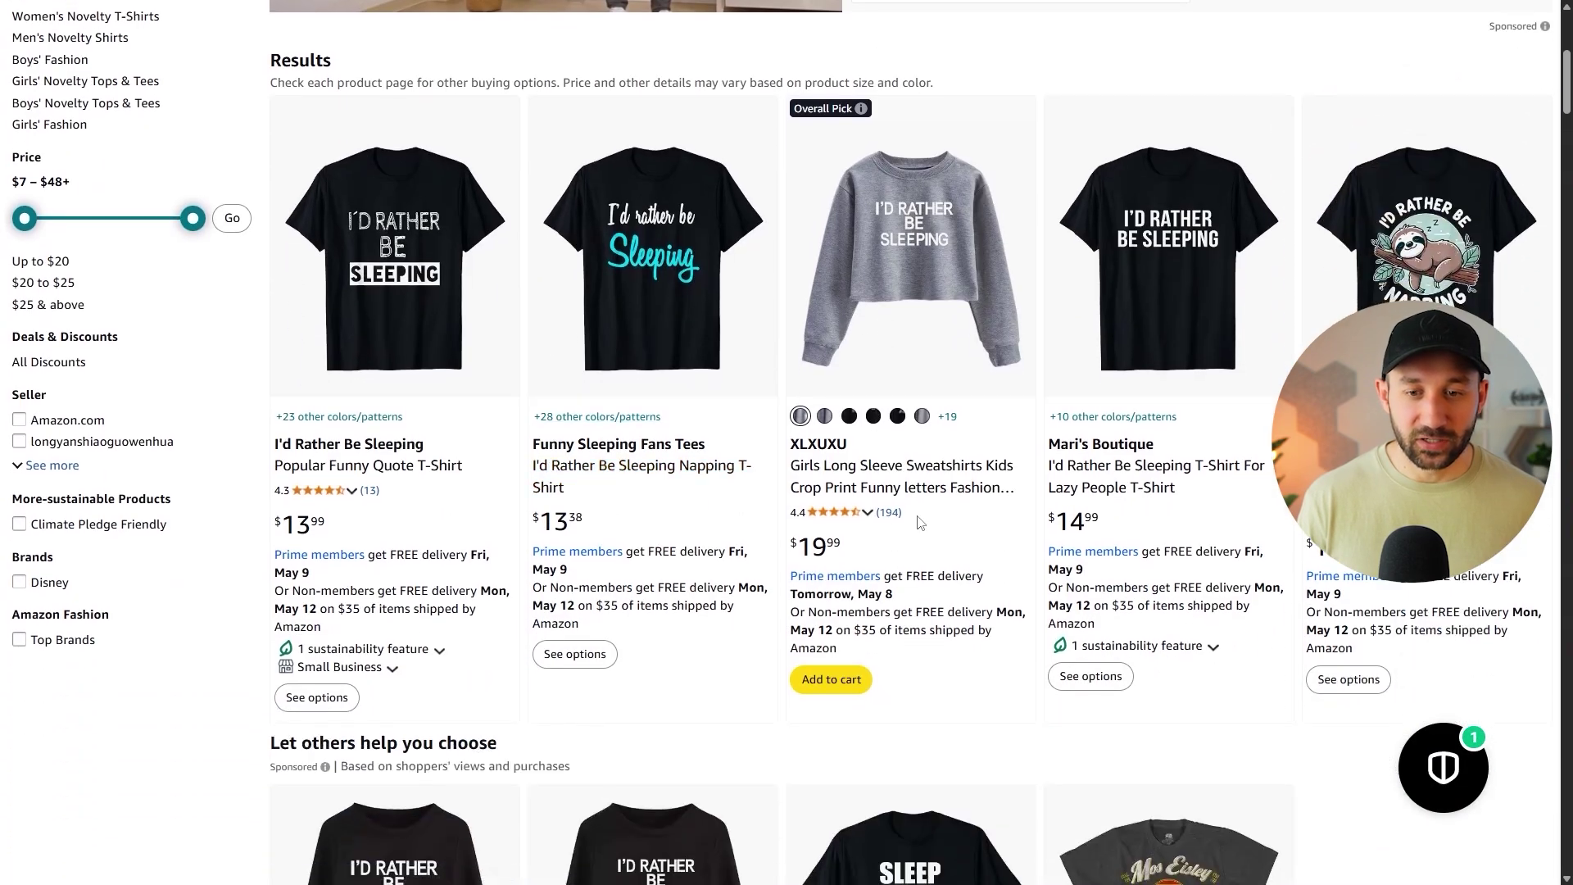
pyautogui.scroll(-3, 435, 516)
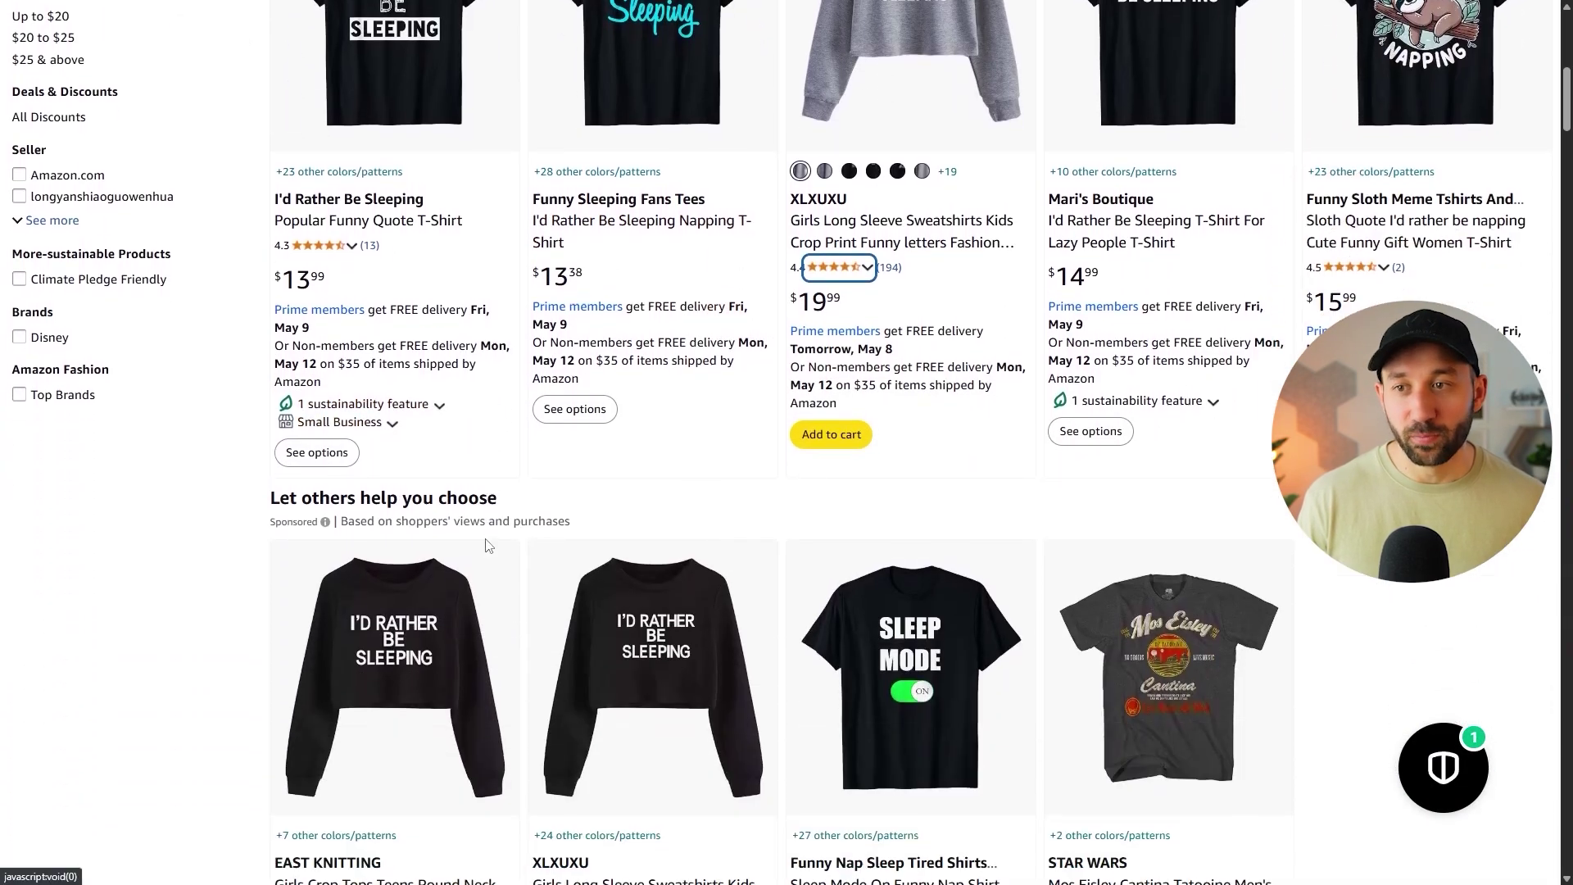
pyautogui.scroll(-3, 435, 516)
pyautogui.scroll(4, 99, 668)
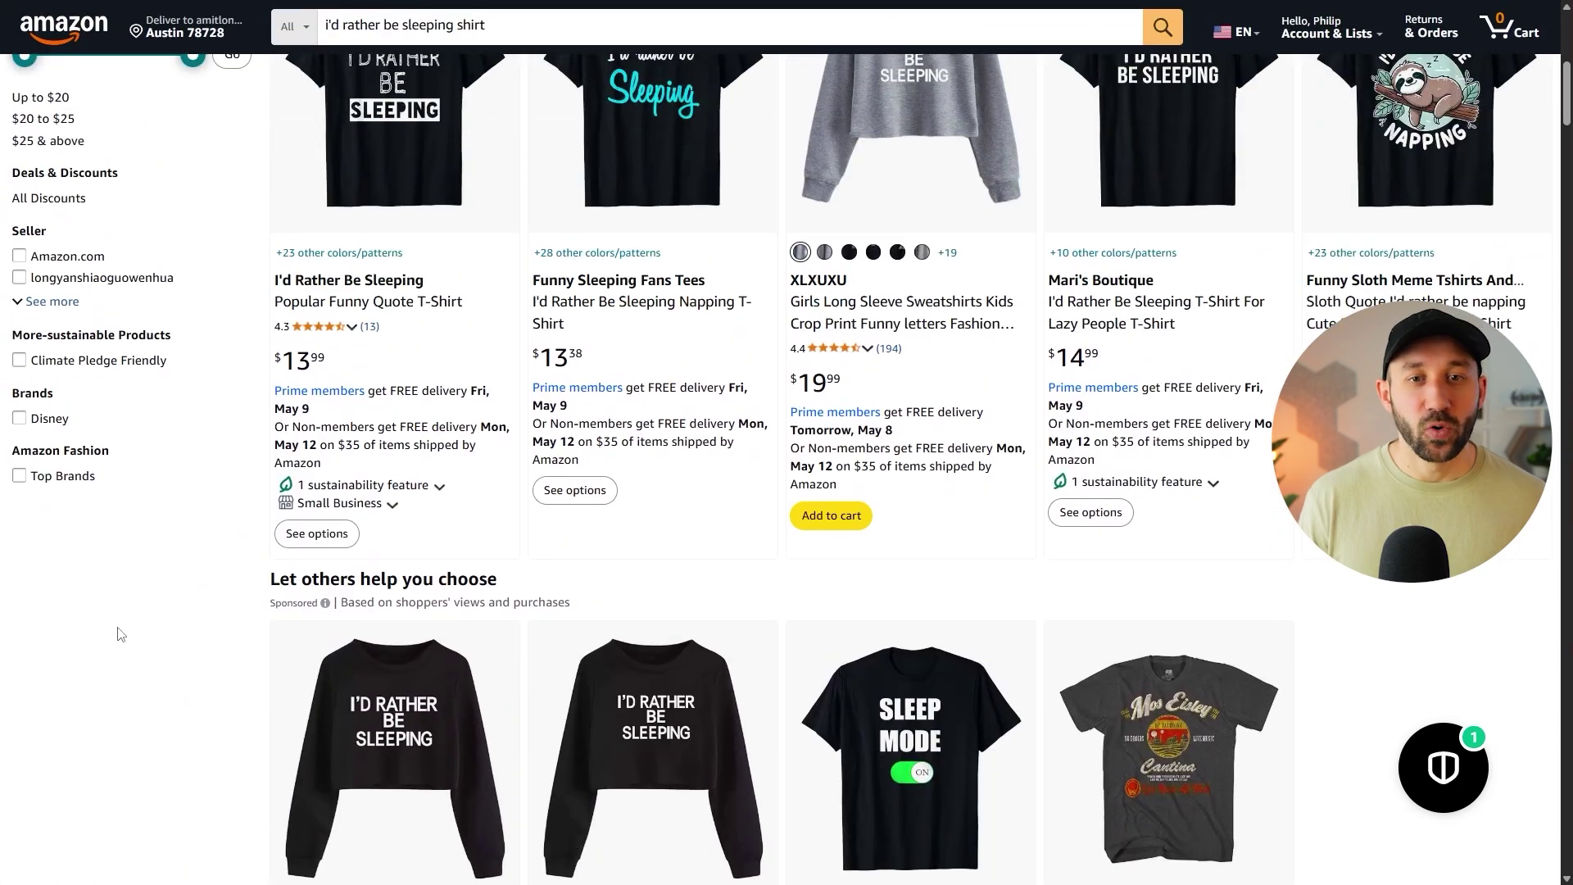
pyautogui.scroll(-2, 115, 635)
pyautogui.scroll(-2, 119, 631)
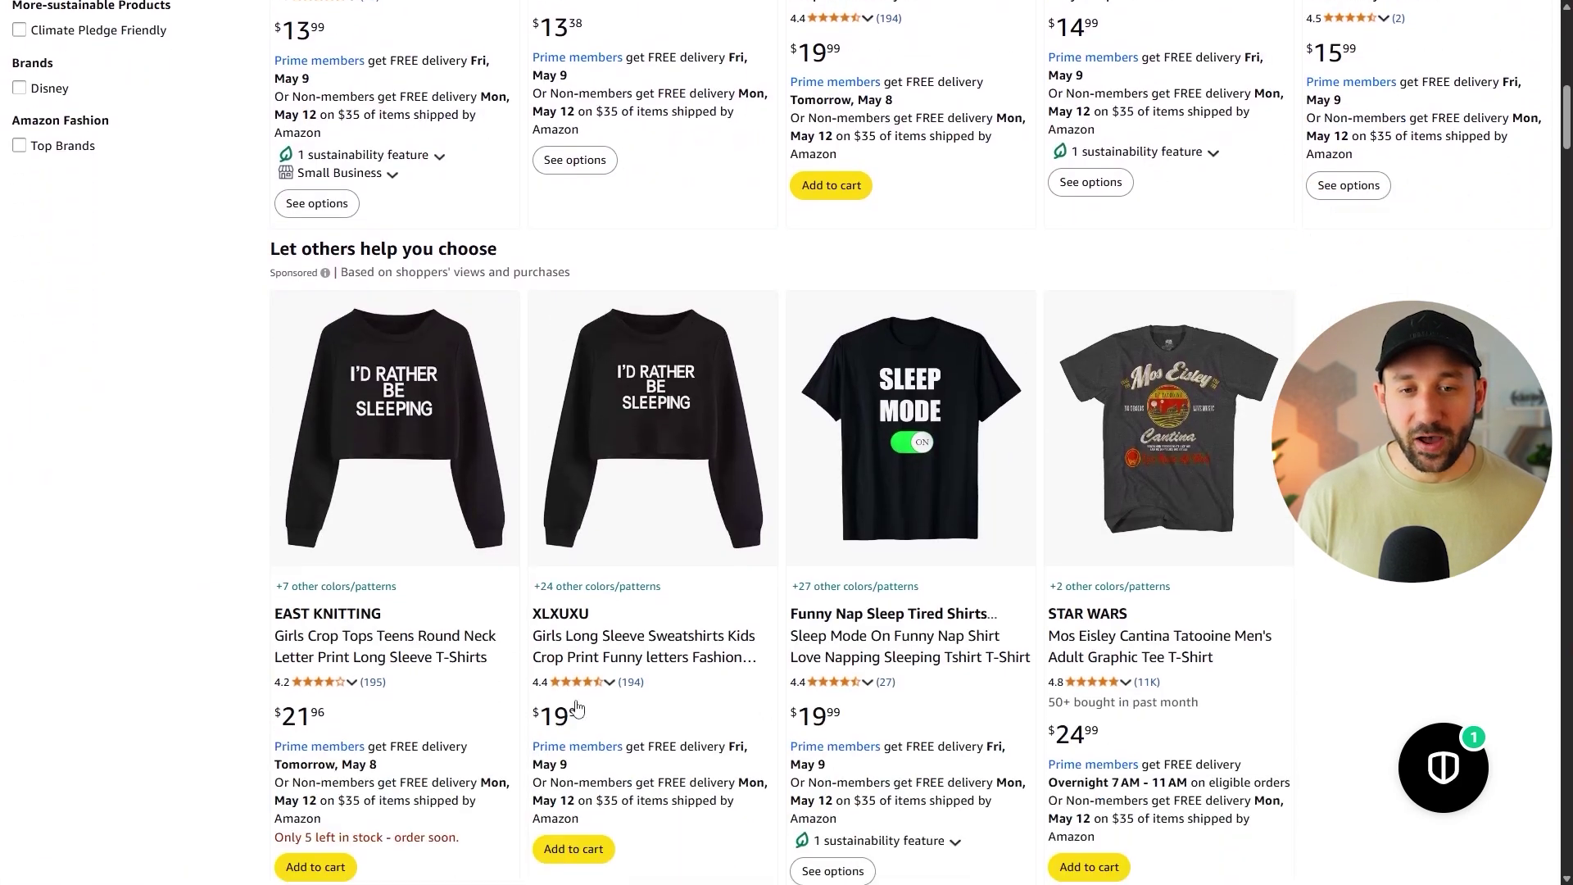
pyautogui.scroll(-4, 468, 662)
pyautogui.scroll(1, 1062, 262)
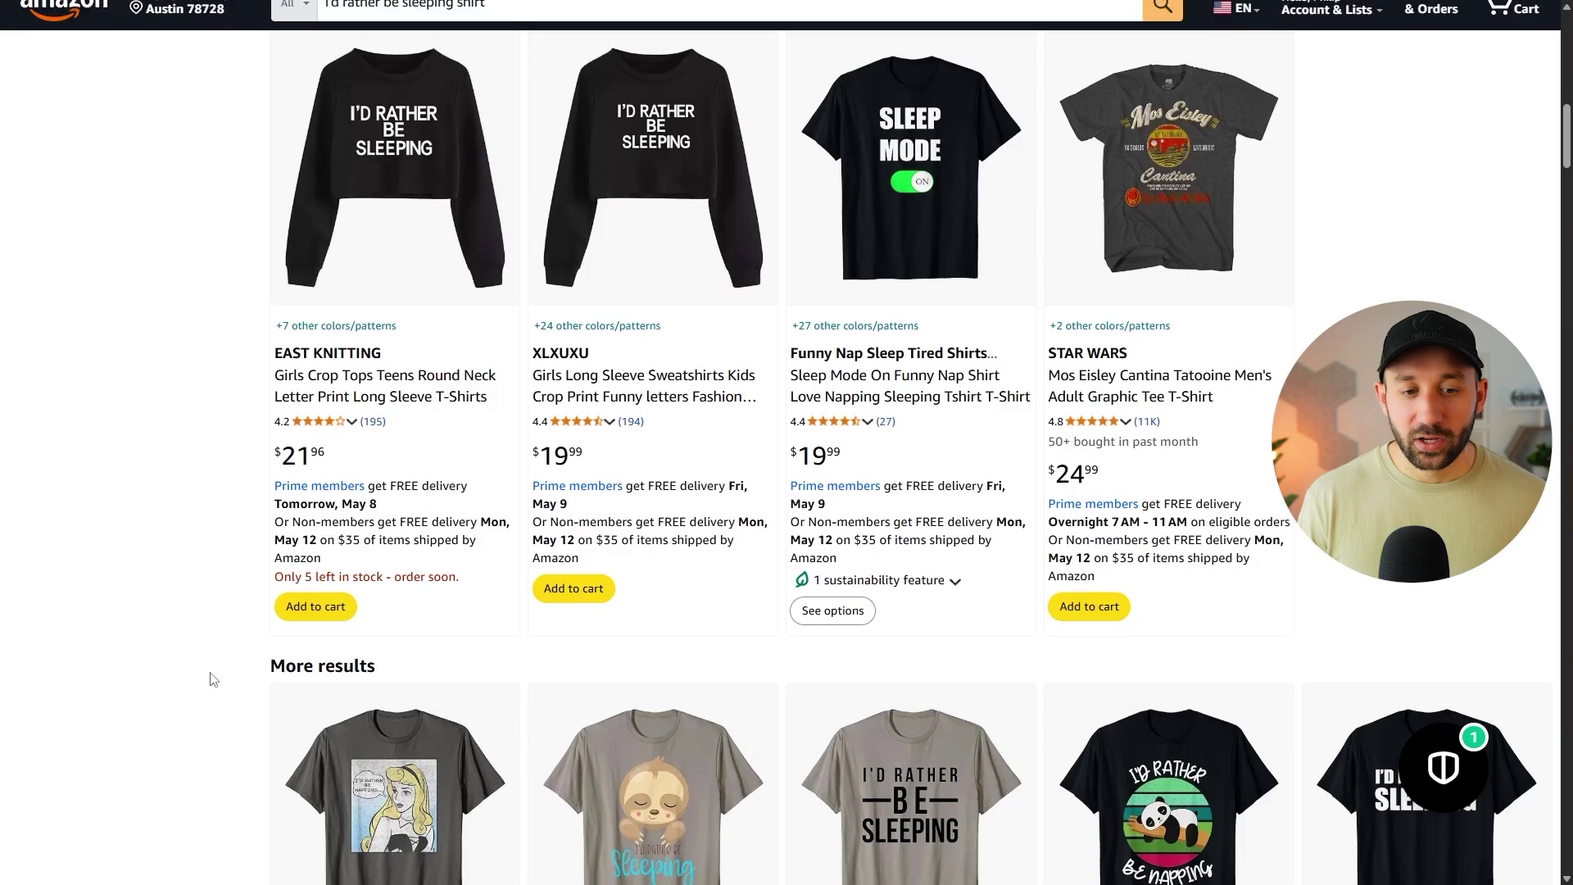
pyautogui.scroll(-20, 841, 560)
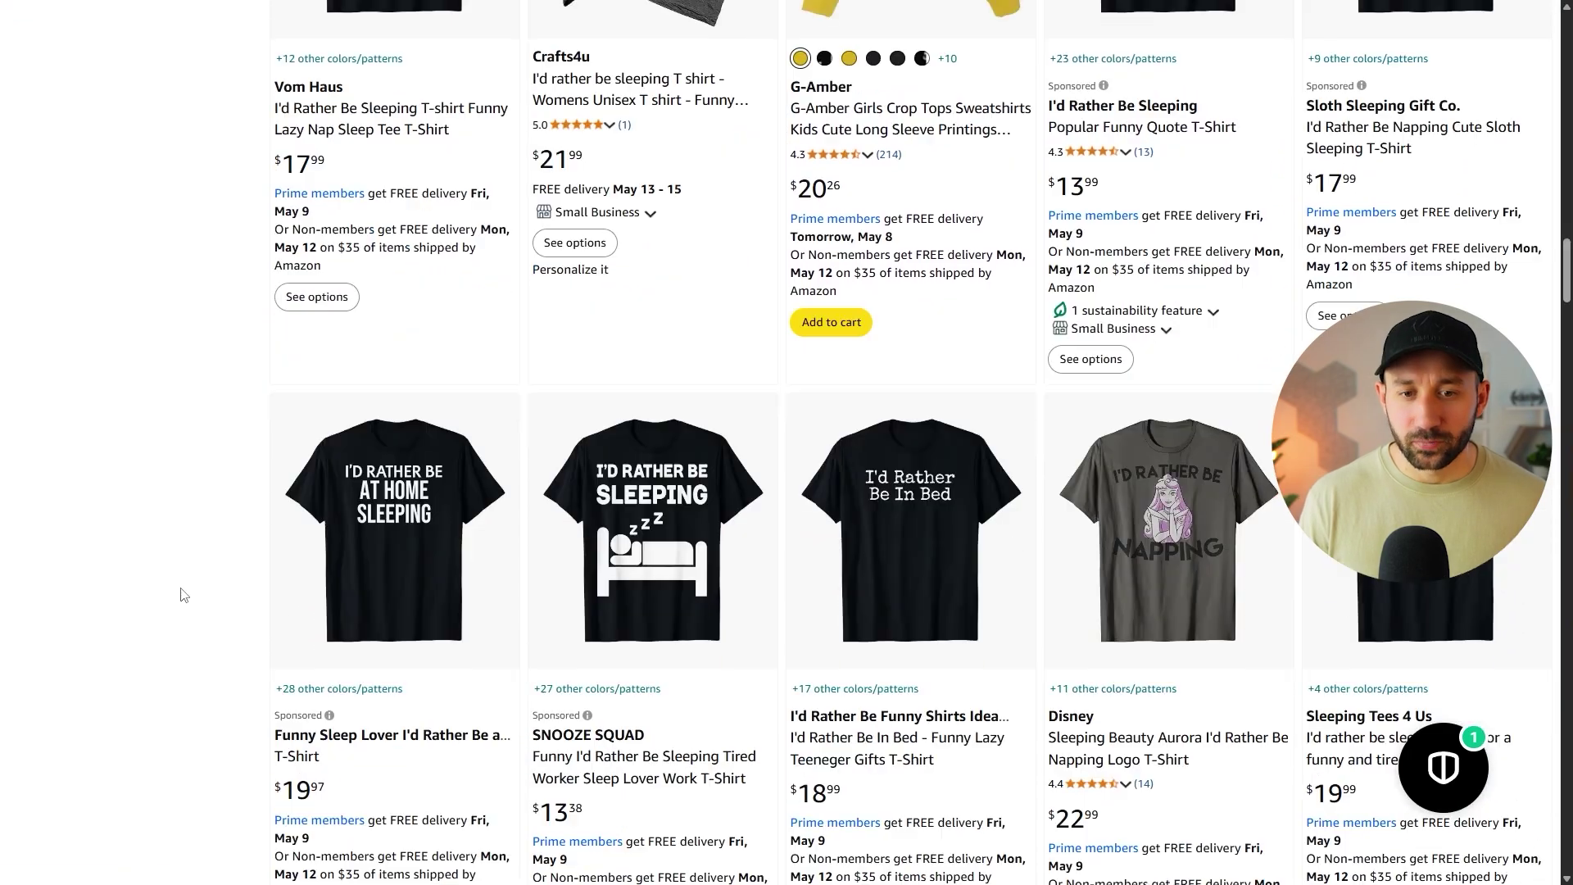
pyautogui.scroll(9, 189, 597)
pyautogui.scroll(10, 1421, 636)
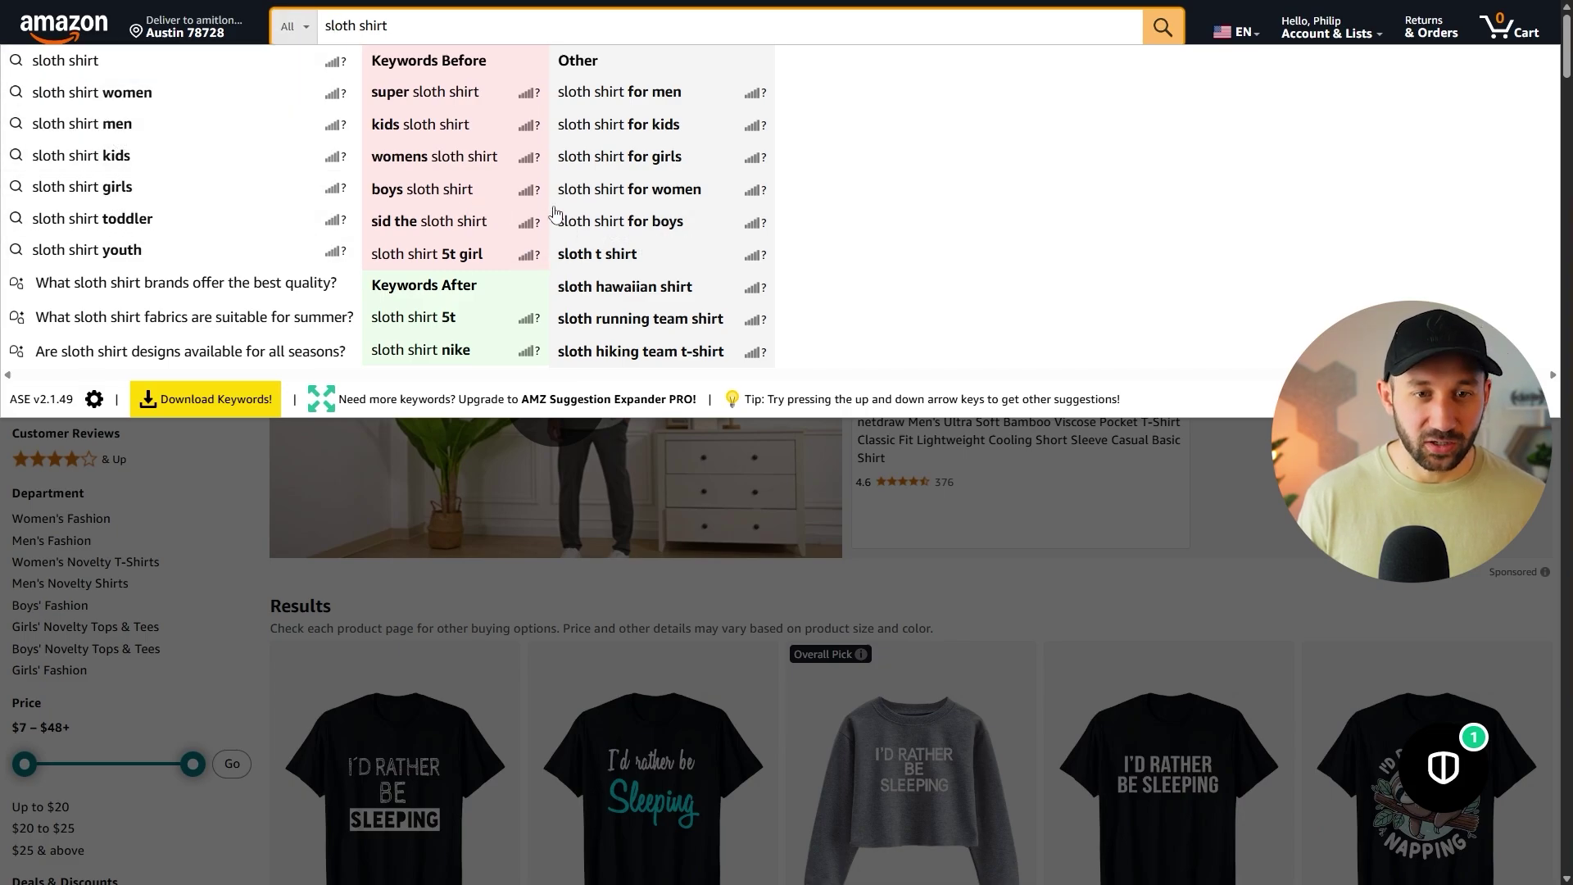
# Step: Dismiss the sloth shirt suggestions and scroll through the sleeping shirt 'More results' rows
pyautogui.click(942, 604)
pyautogui.scroll(-12, 942, 605)
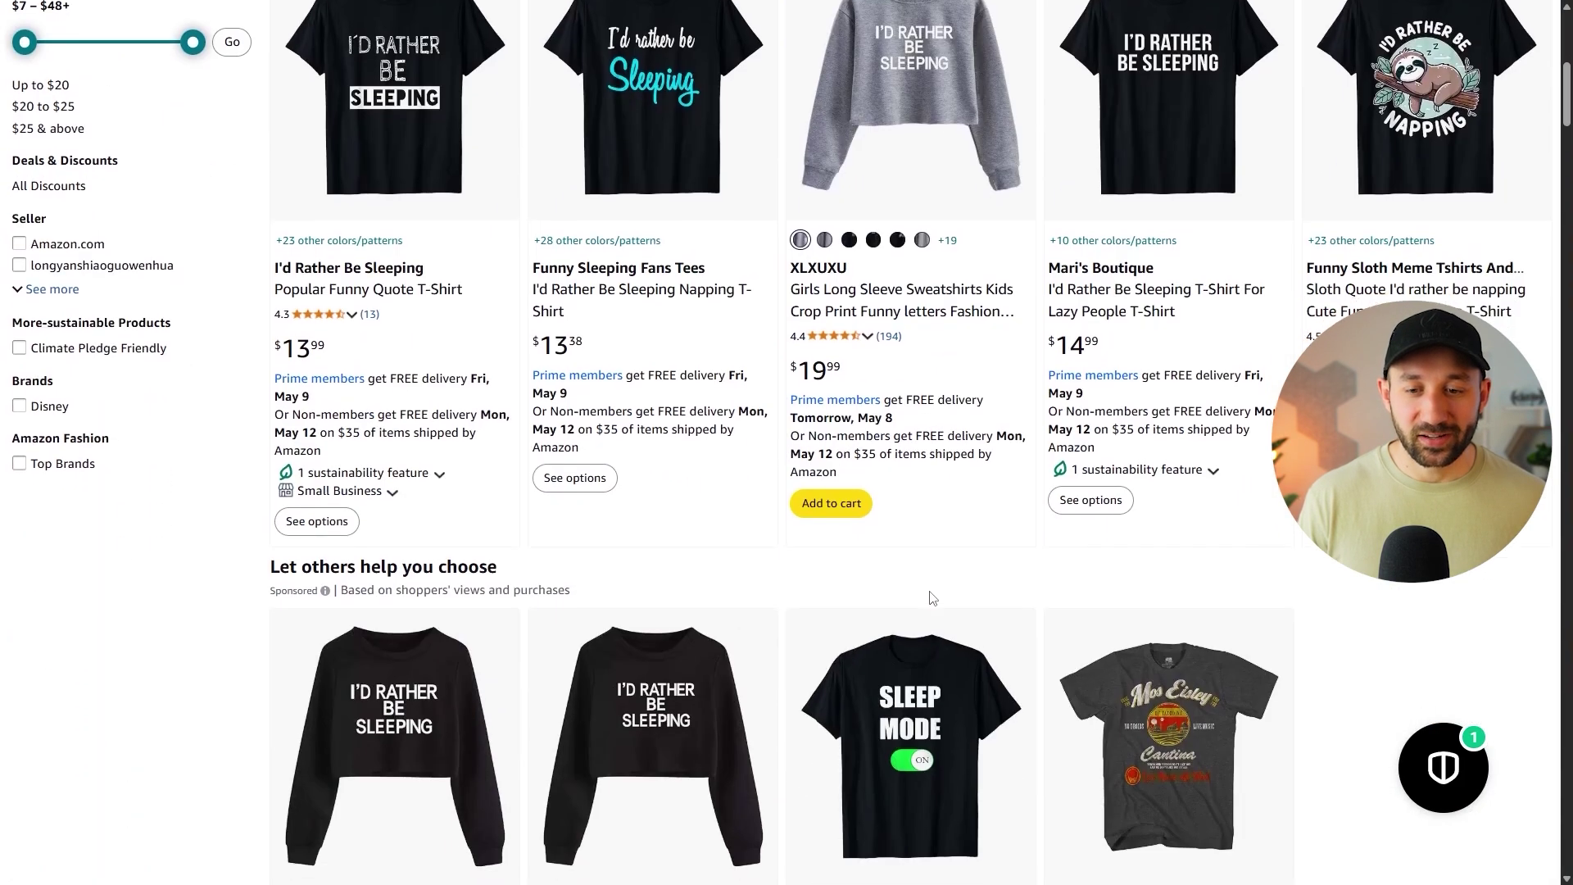
pyautogui.scroll(-3, 826, 566)
pyautogui.scroll(-2, 211, 436)
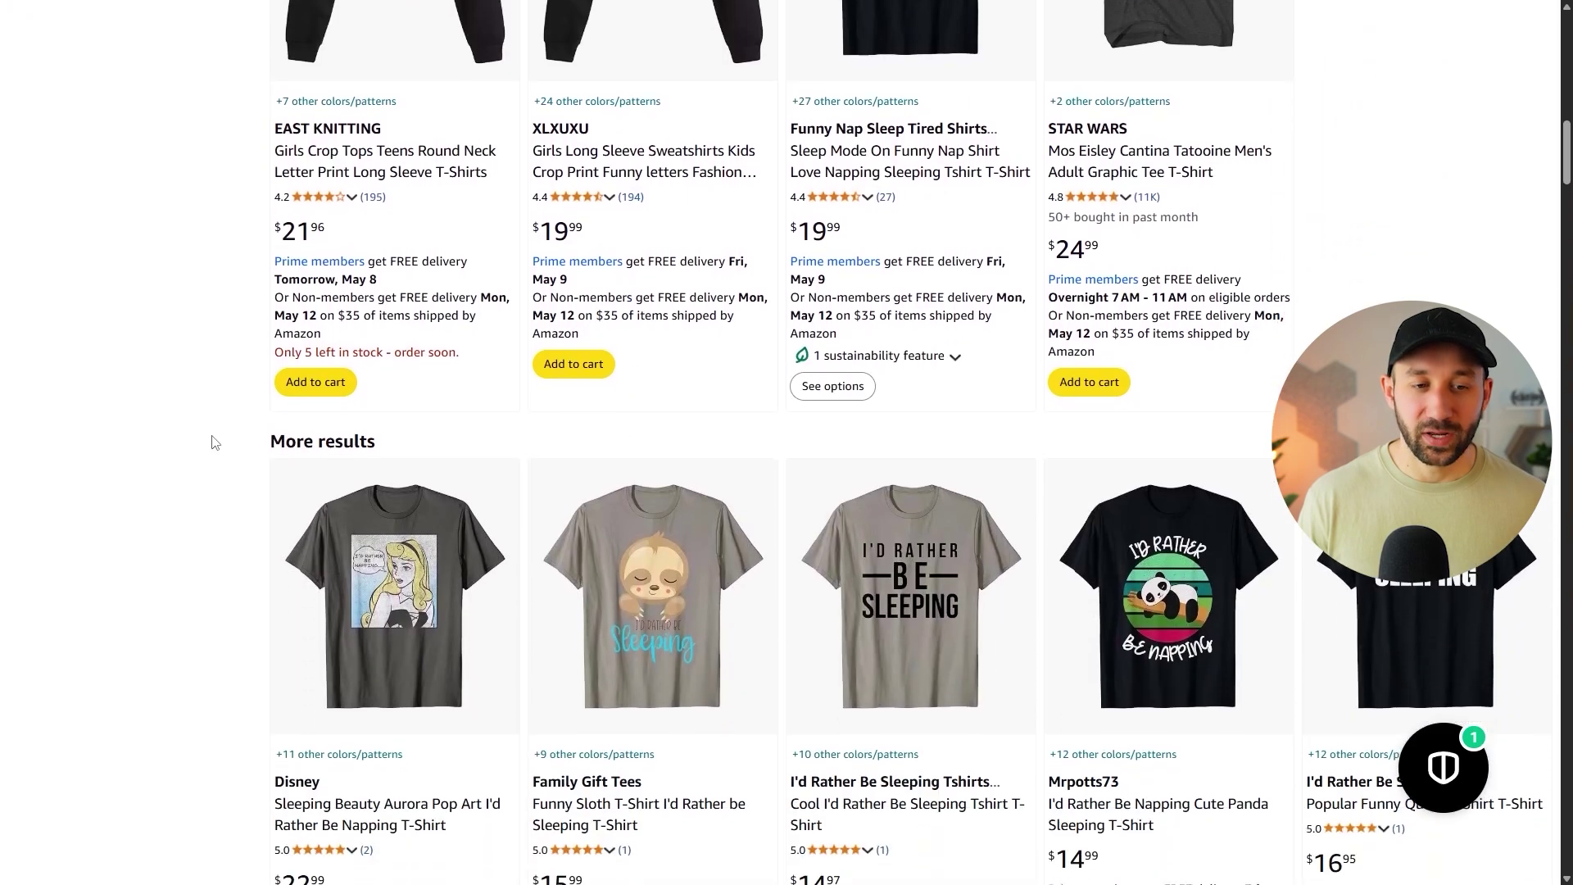
pyautogui.scroll(-4, 212, 434)
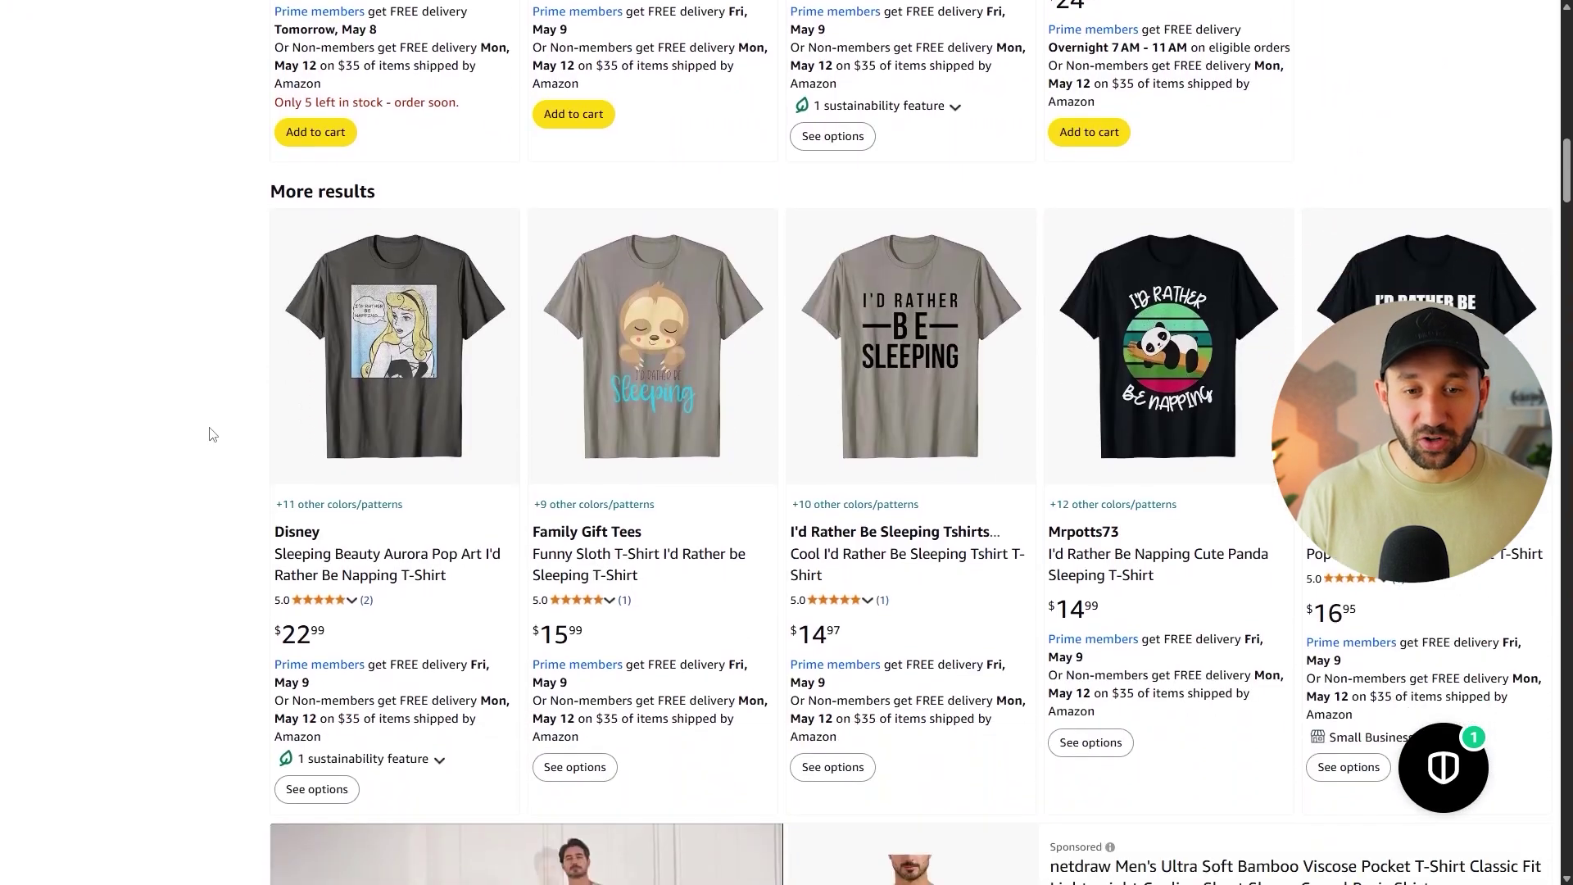
pyautogui.scroll(-9, 234, 481)
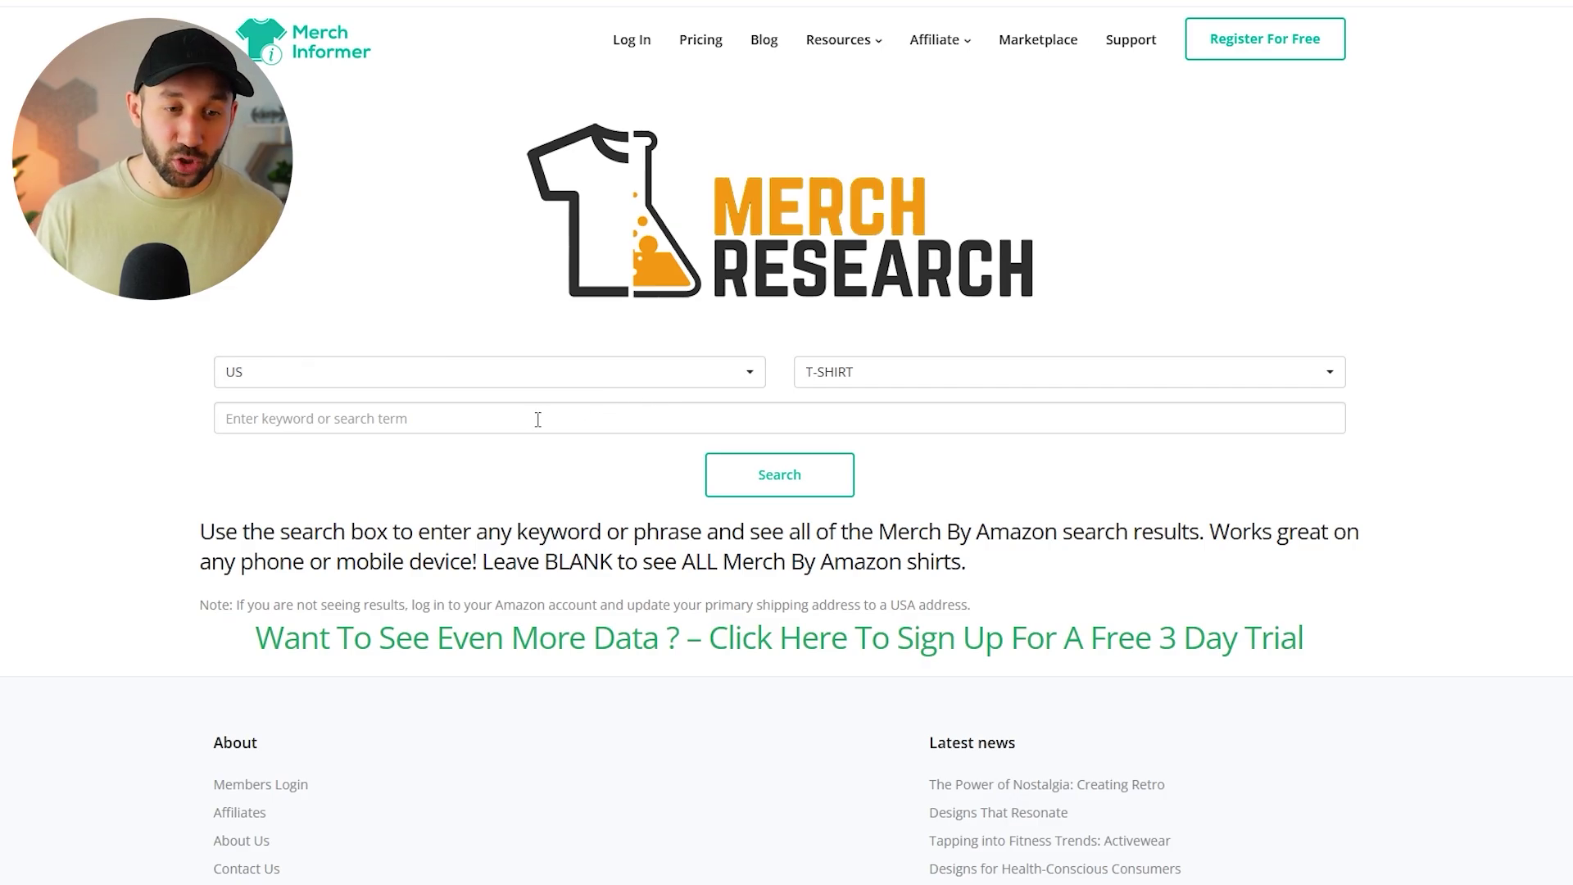
# Step: Check Merch Research's marketplace and product-type lists, then open the Amazon results' sort options
pyautogui.click(527, 378)
pyautogui.click(946, 373)
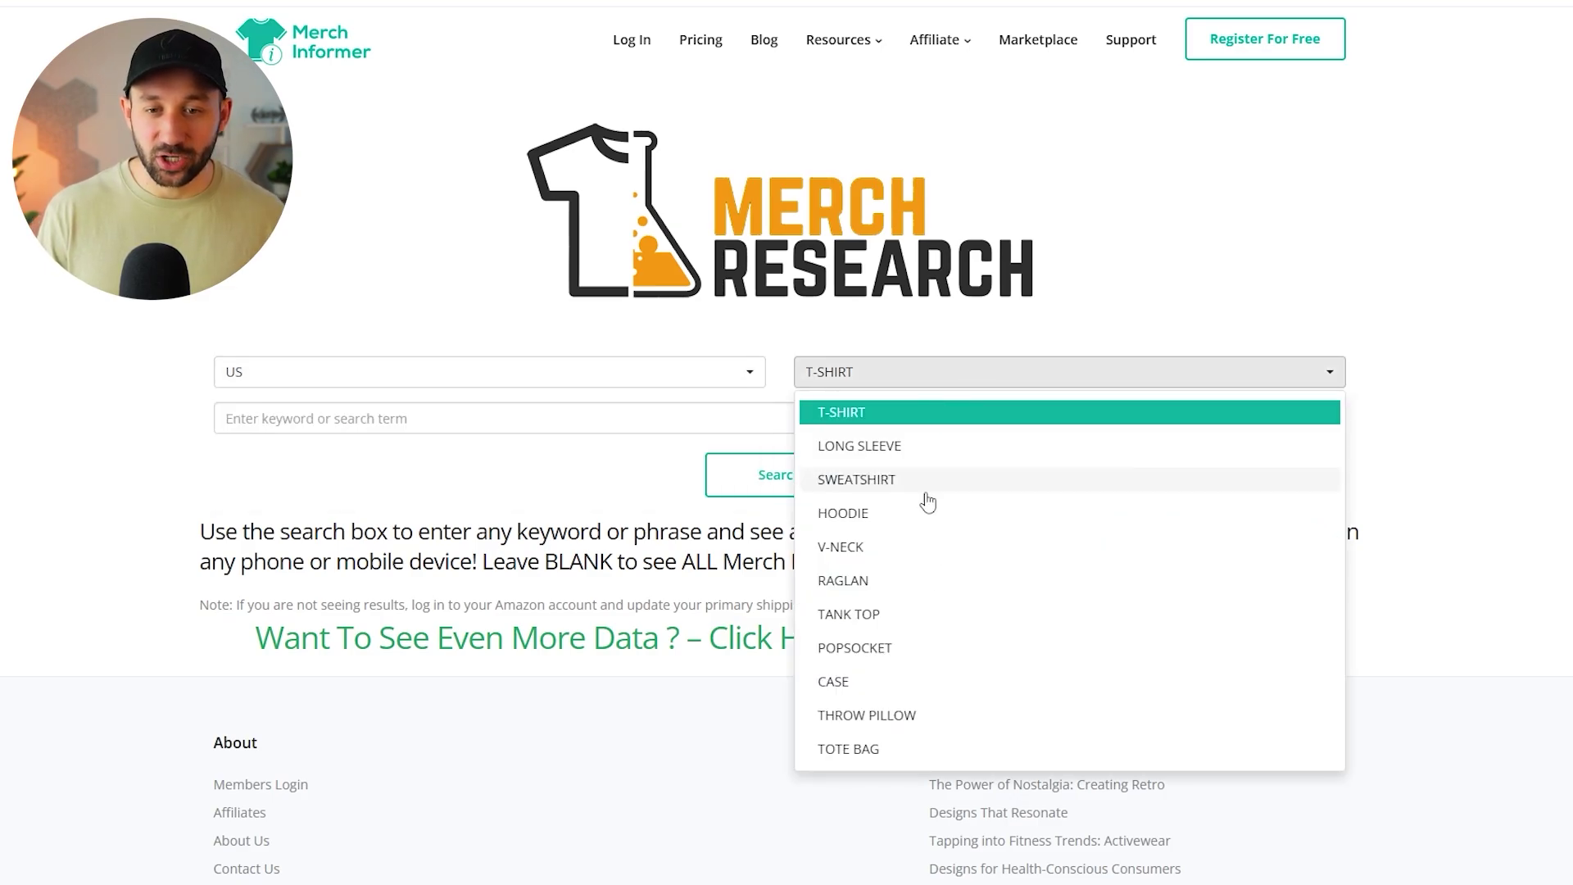
pyautogui.scroll(-1, 926, 492)
pyautogui.press('Escape')
pyautogui.scroll(1, 349, 399)
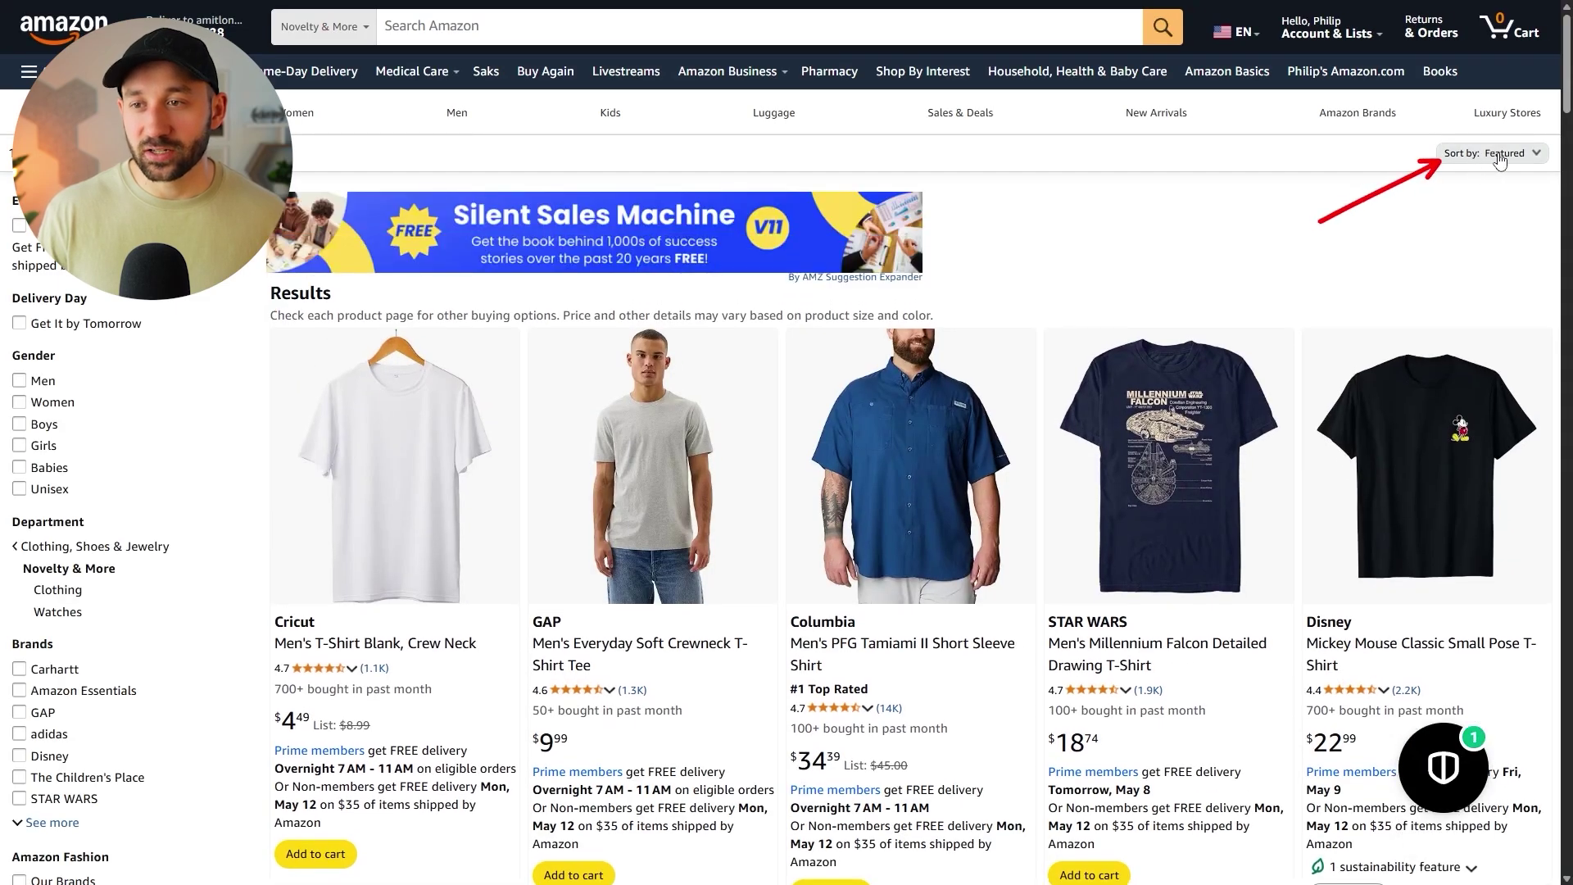
pyautogui.click(1512, 160)
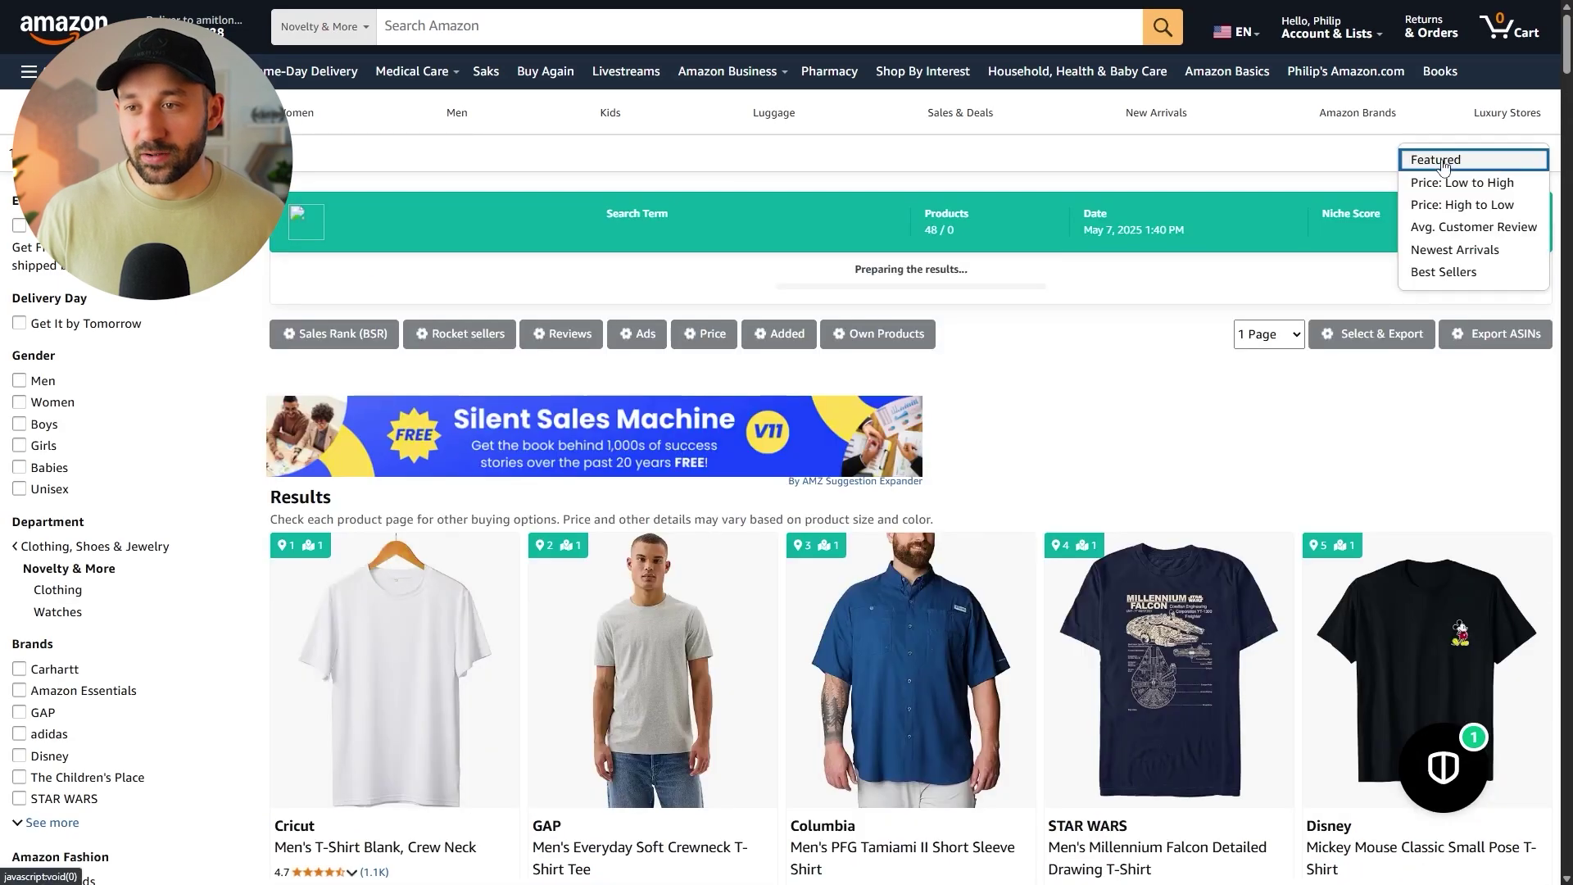
# Step: Sort the Novelty & More results by Newest Arrivals and review the first rows' Productor data
pyautogui.click(1459, 251)
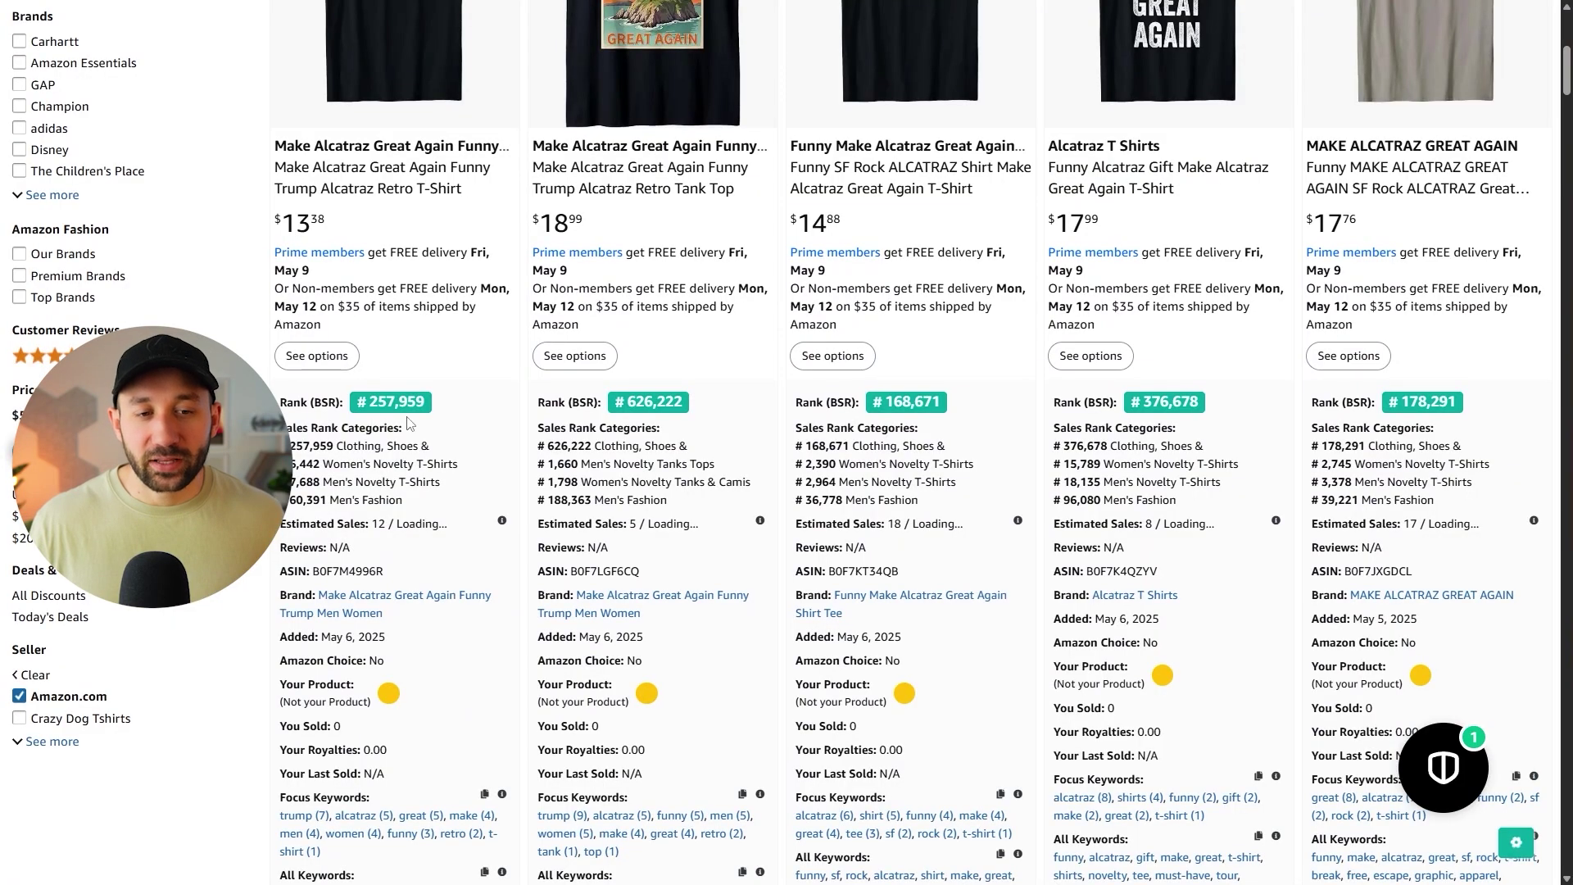
pyautogui.scroll(4, 701, 420)
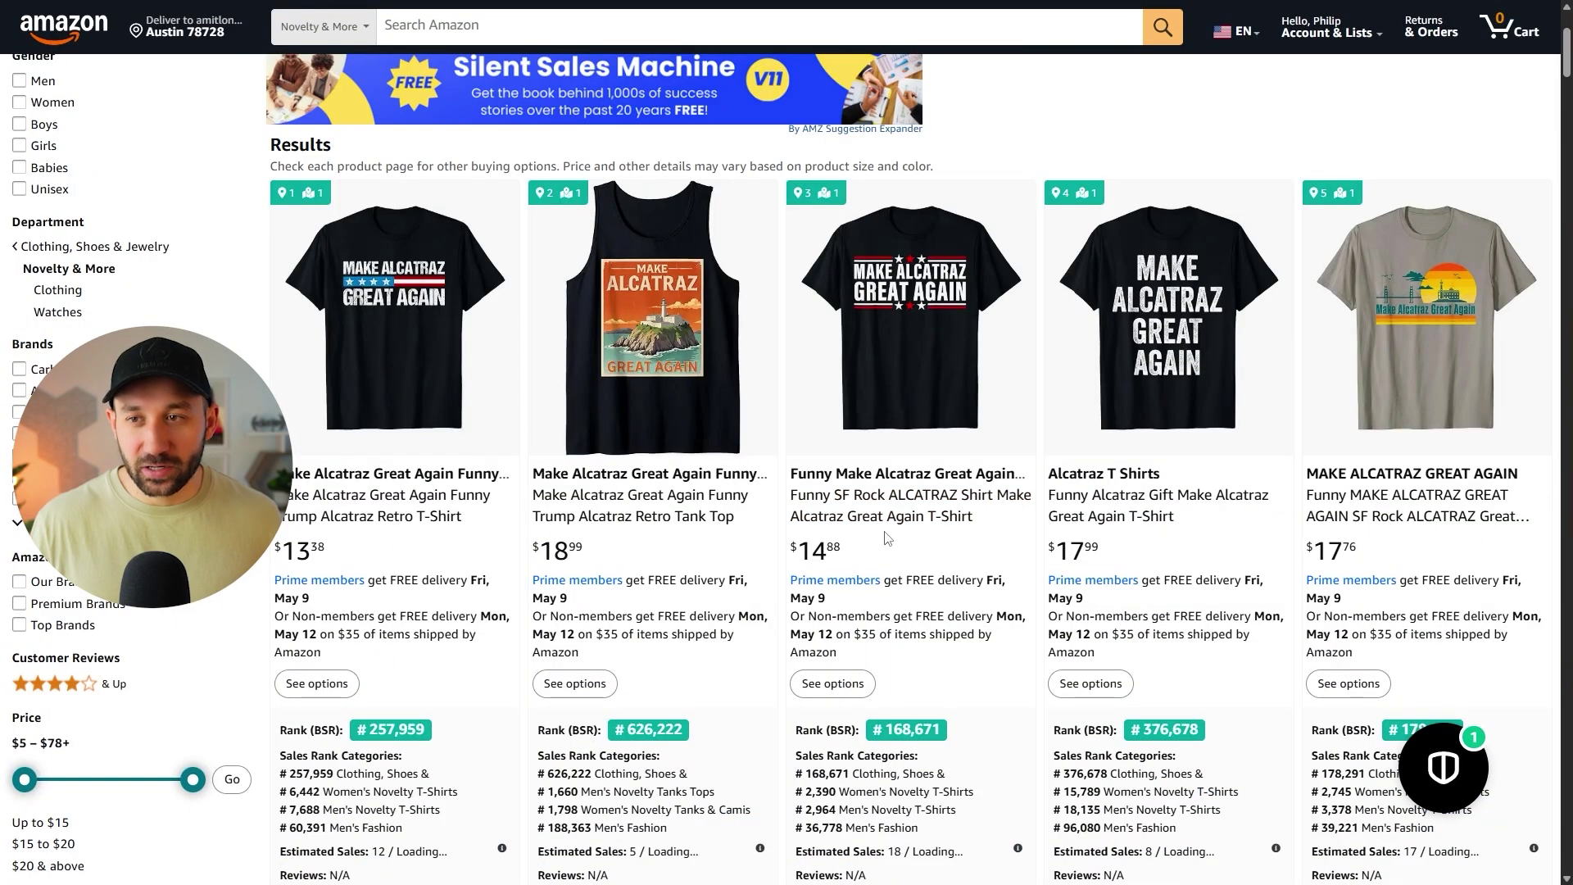
pyautogui.scroll(-3, 886, 537)
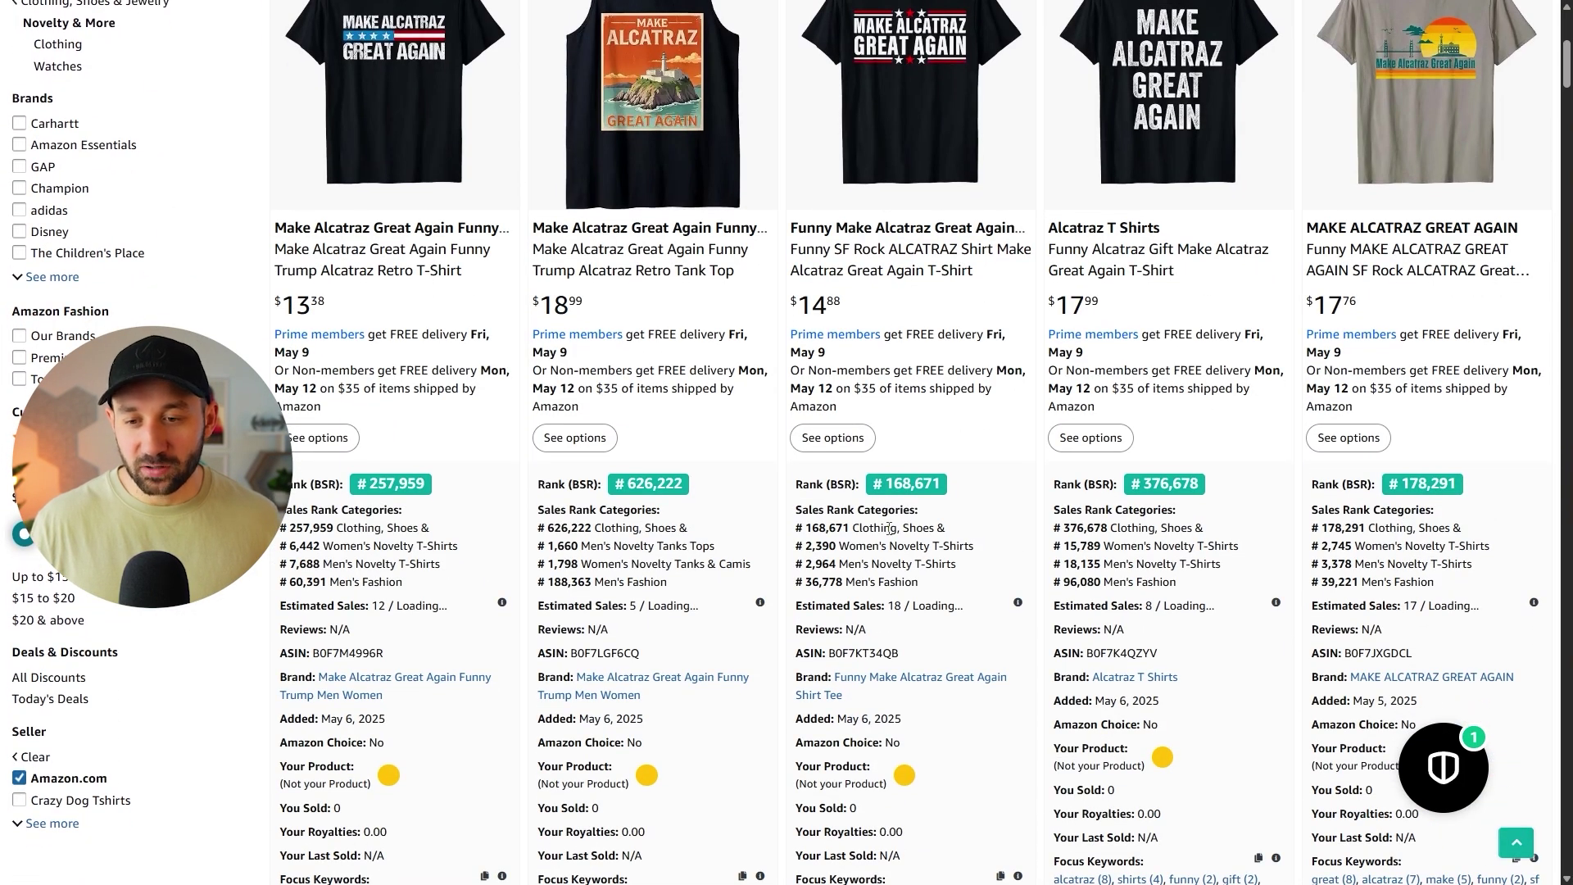
pyautogui.scroll(-1, 428, 591)
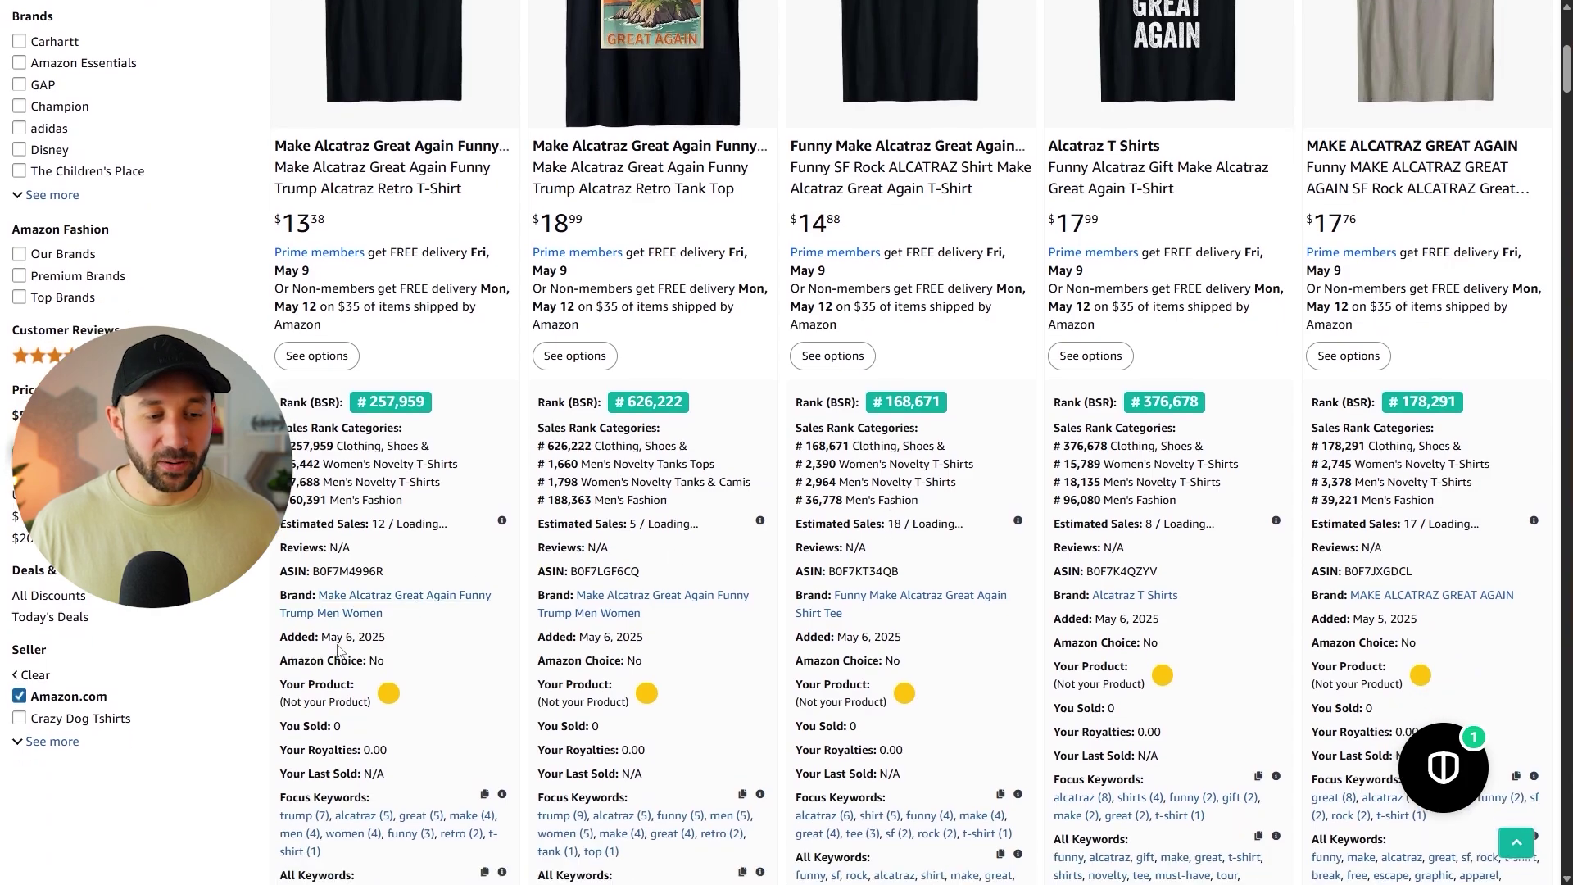
pyautogui.scroll(-1, 338, 649)
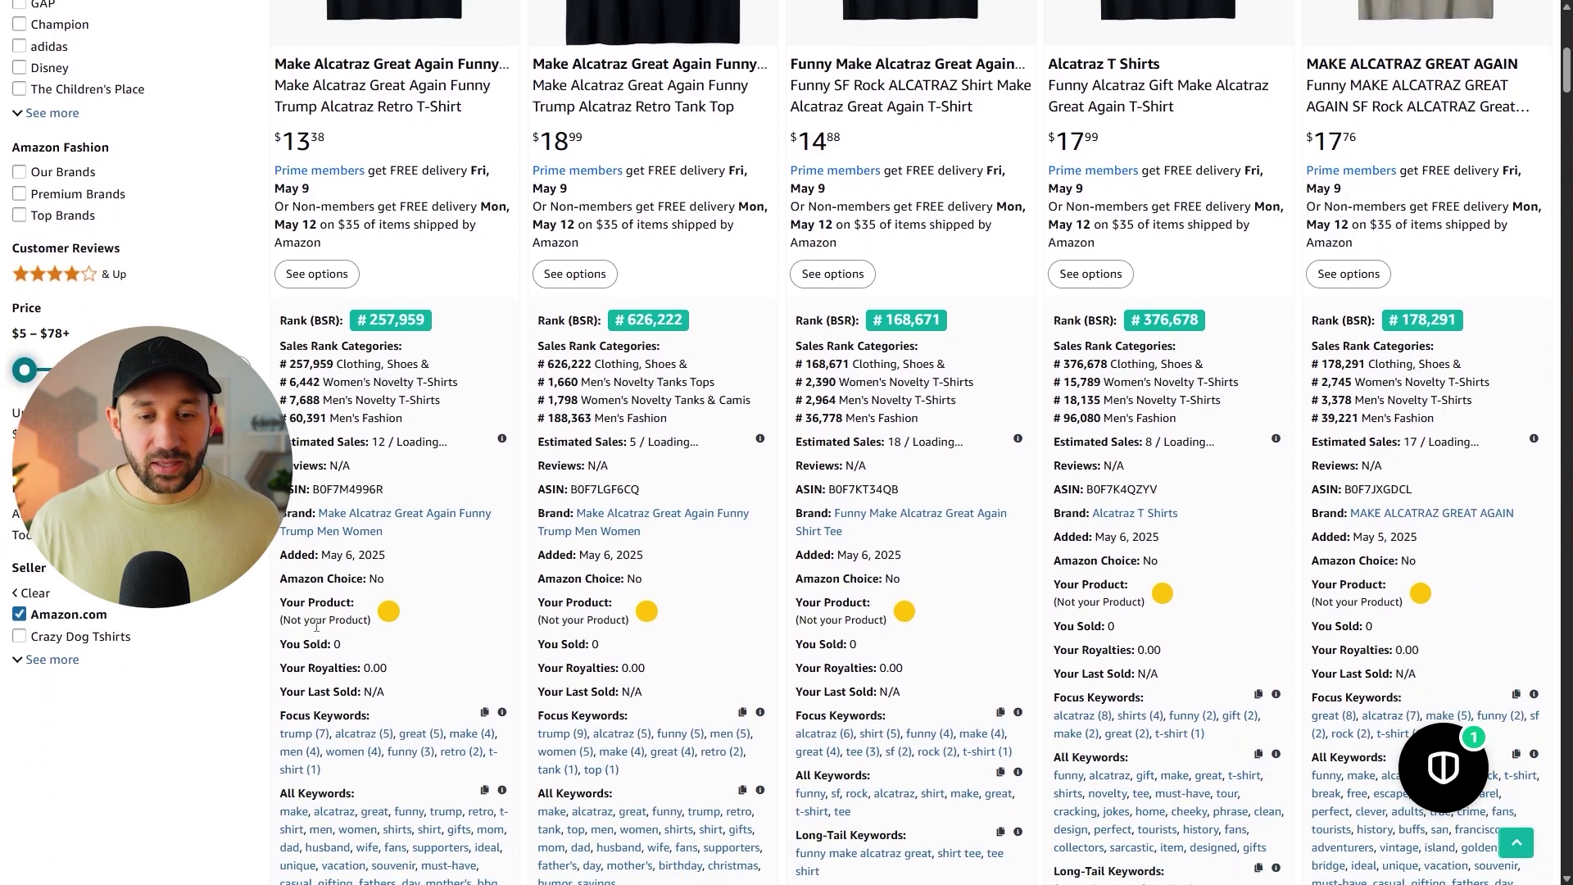
pyautogui.scroll(2, 975, 622)
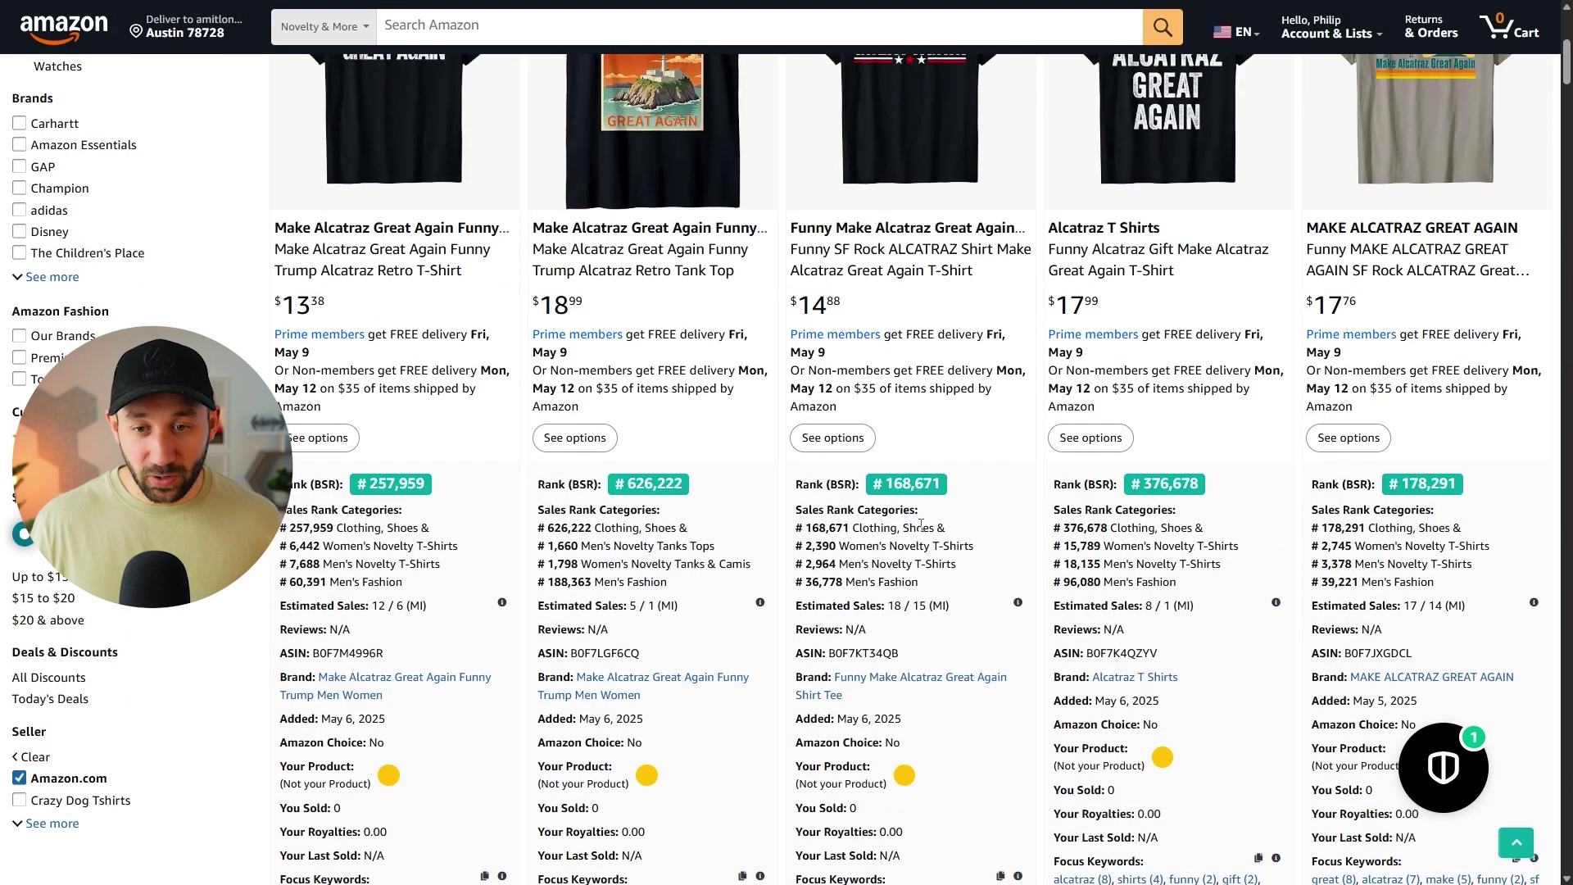
pyautogui.scroll(3, 1387, 496)
pyautogui.scroll(-1, 1368, 498)
pyautogui.scroll(1, 1352, 500)
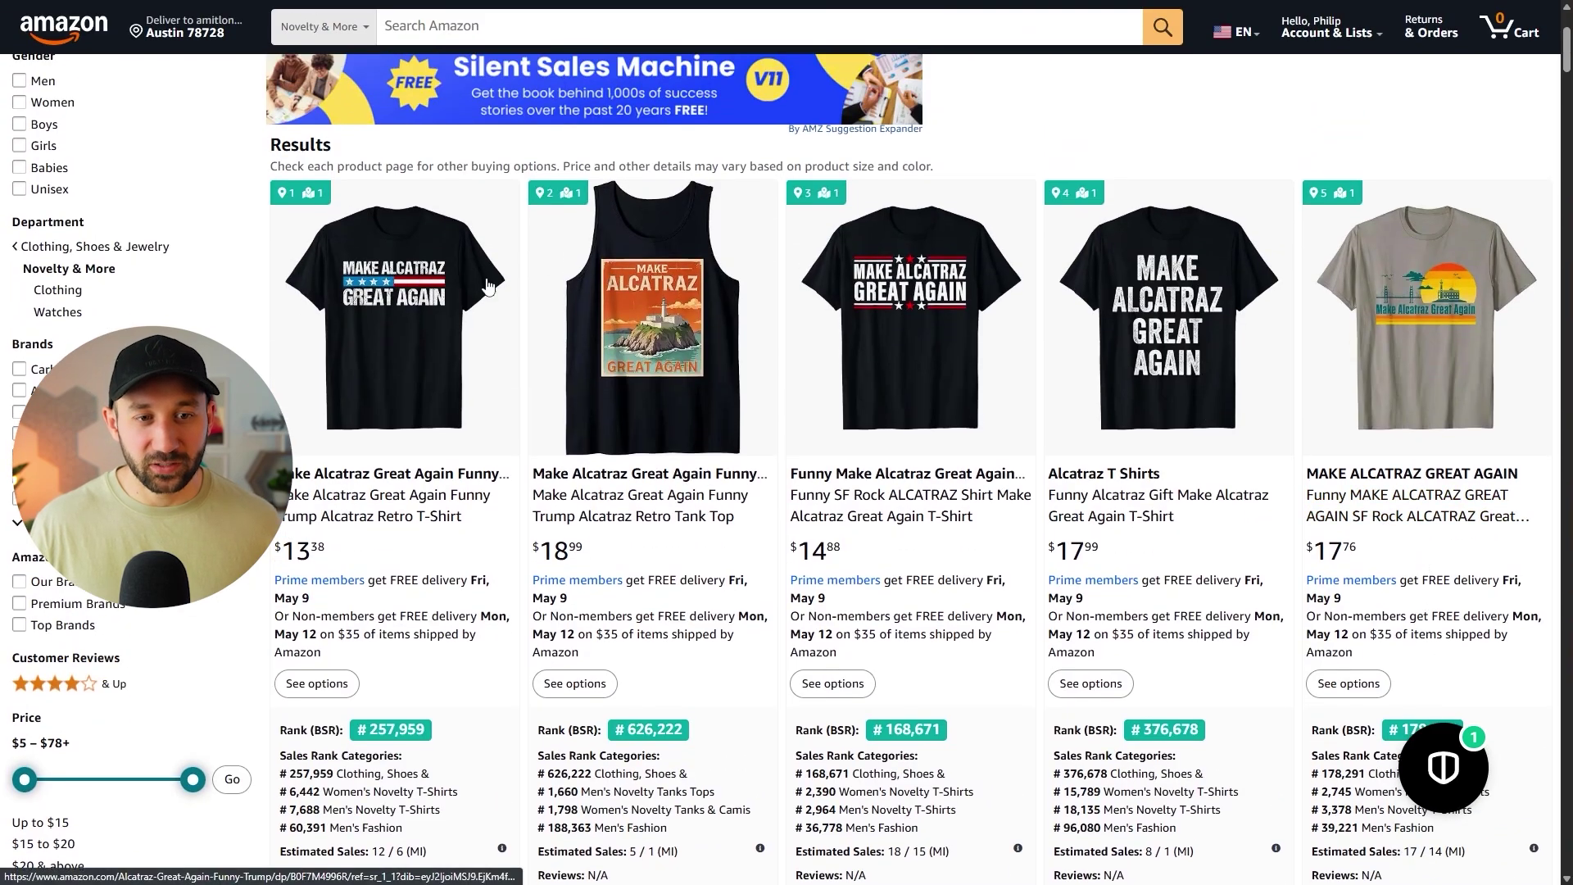
# Step: Continue down the results, reading each shirt's BSR, estimated sales and keywords
pyautogui.scroll(-14, 1407, 576)
pyautogui.scroll(-2, 1330, 574)
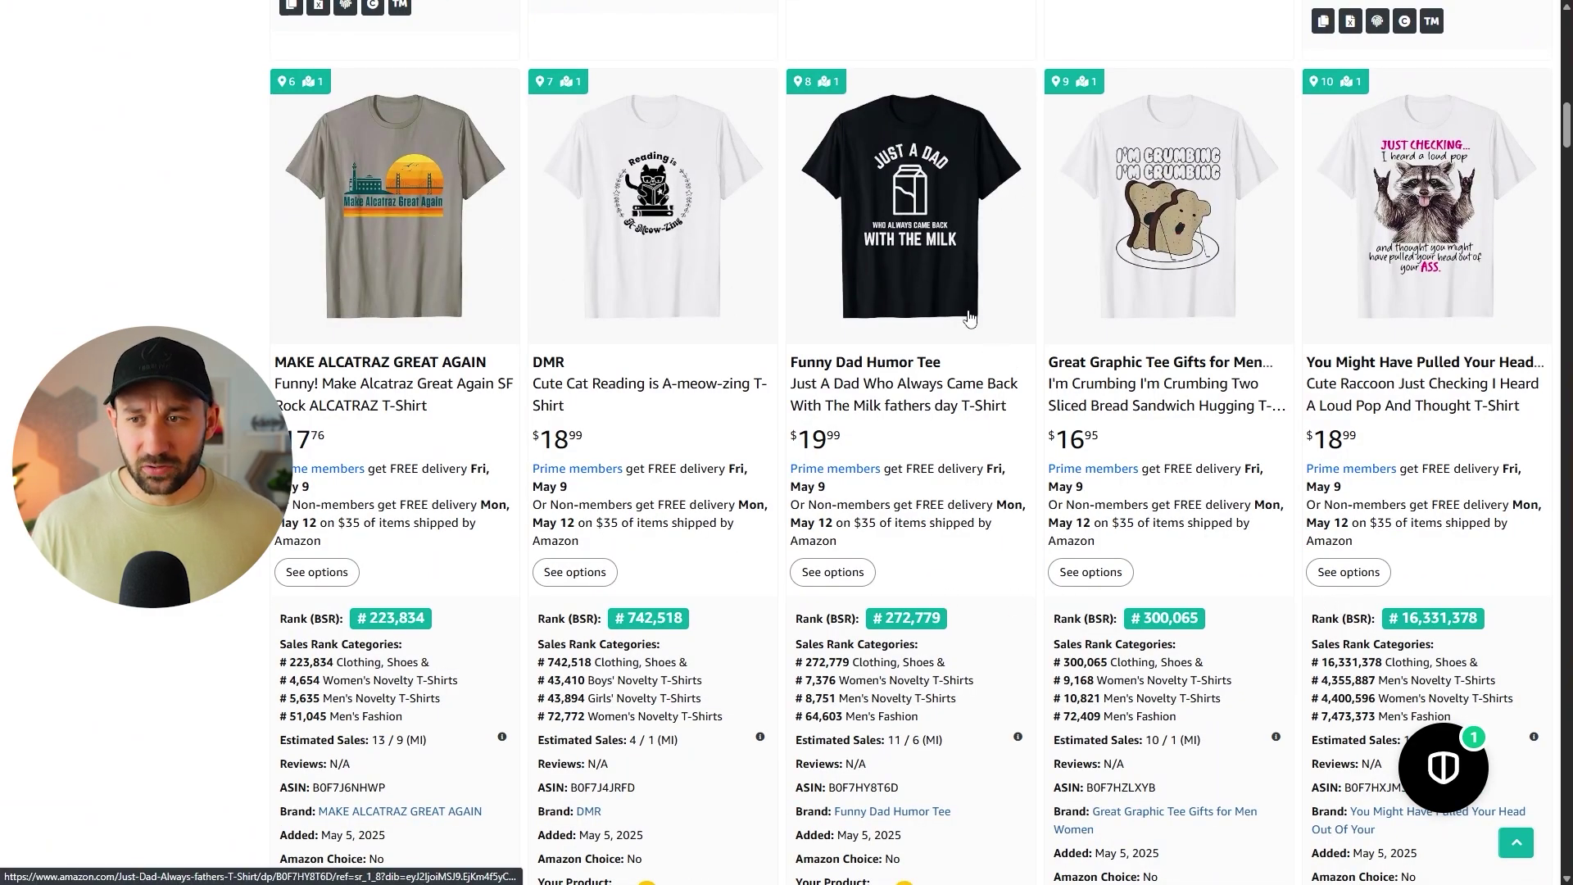
pyautogui.scroll(-4, 936, 341)
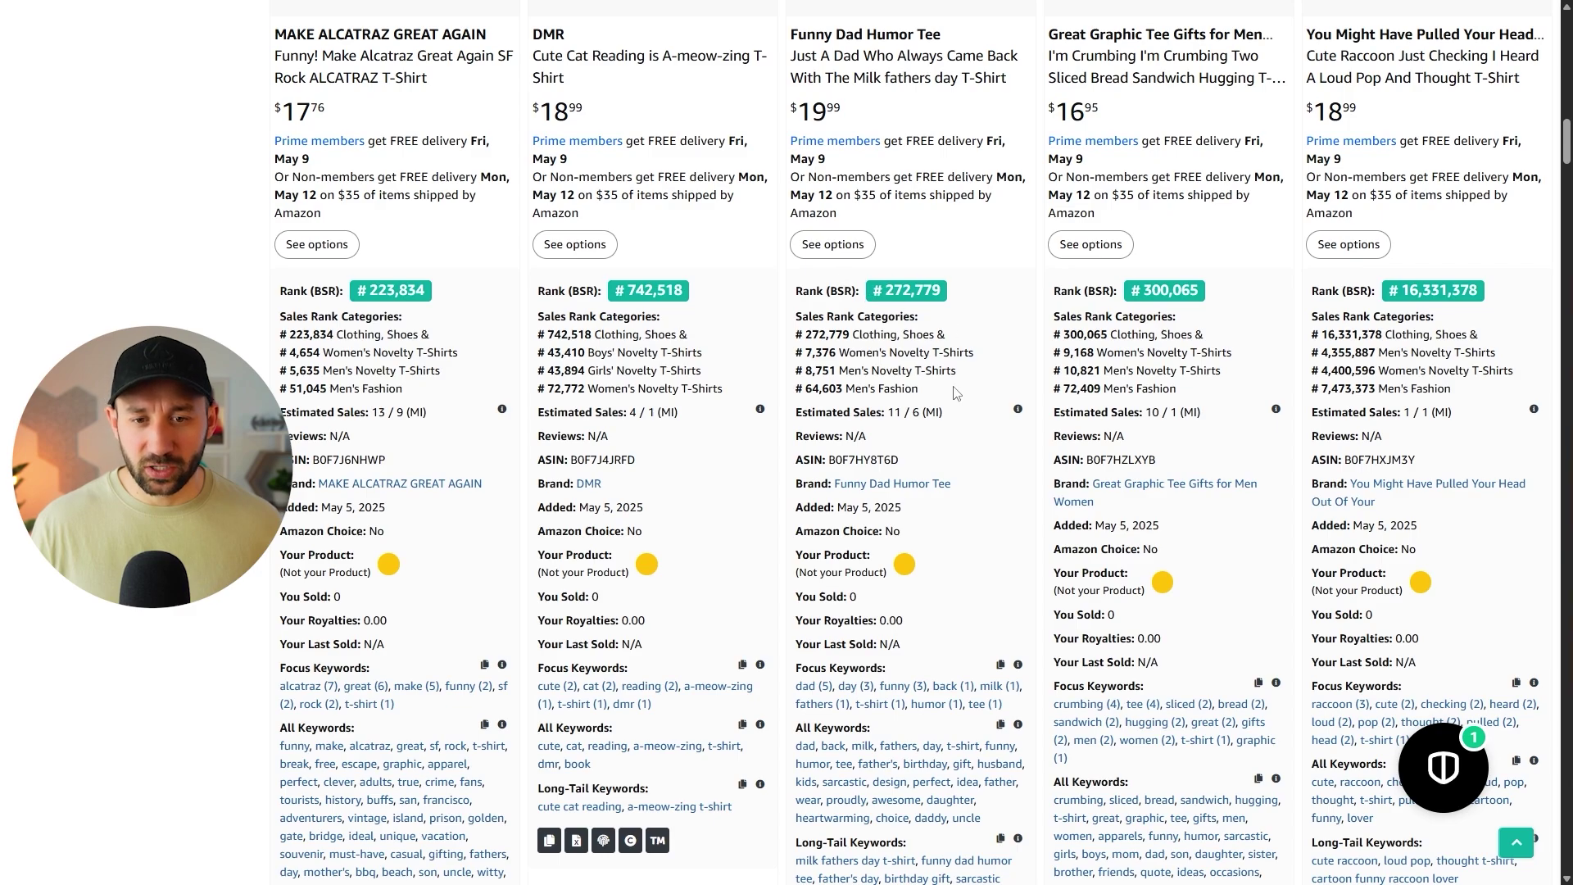
pyautogui.scroll(-1, 957, 393)
pyautogui.scroll(-11, 934, 475)
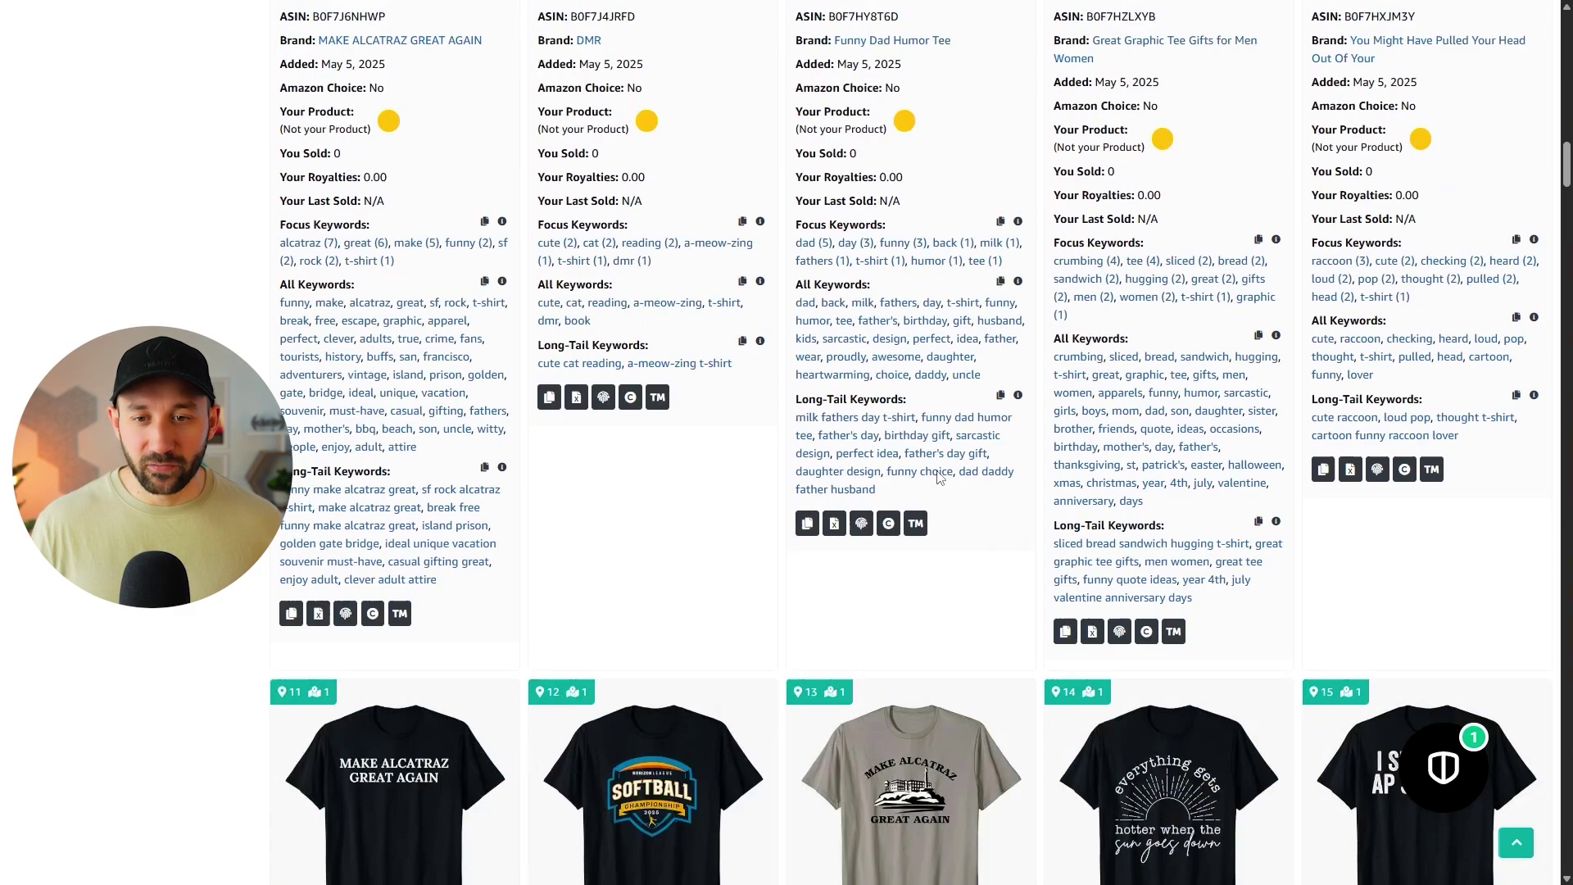
pyautogui.scroll(-2, 1458, 434)
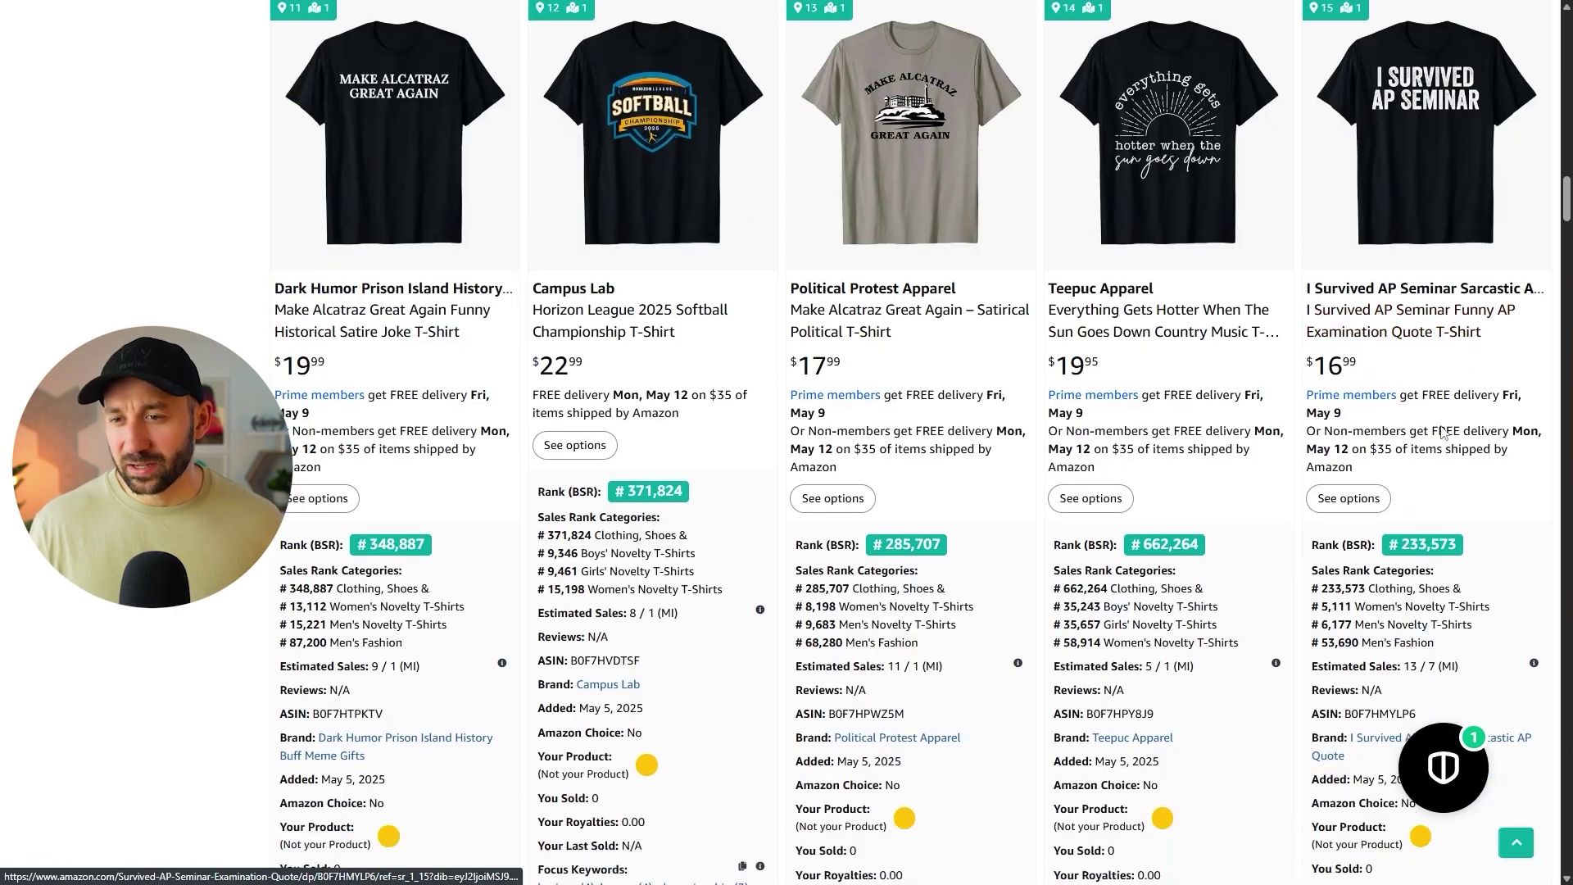
pyautogui.scroll(-1, 1440, 405)
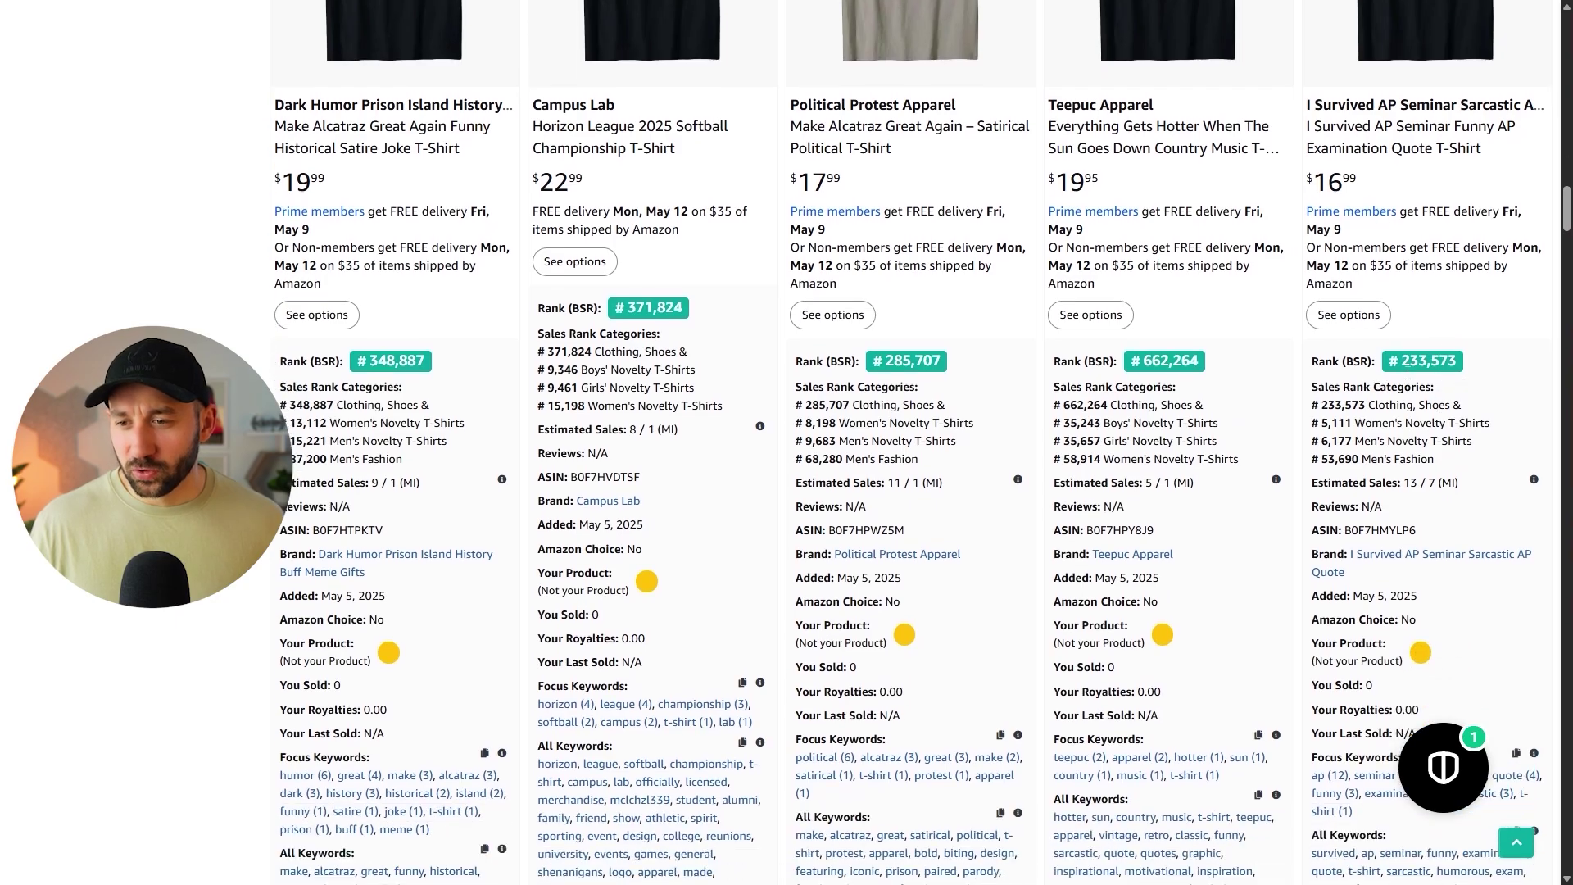
pyautogui.scroll(-2, 1414, 422)
pyautogui.scroll(-9, 1458, 476)
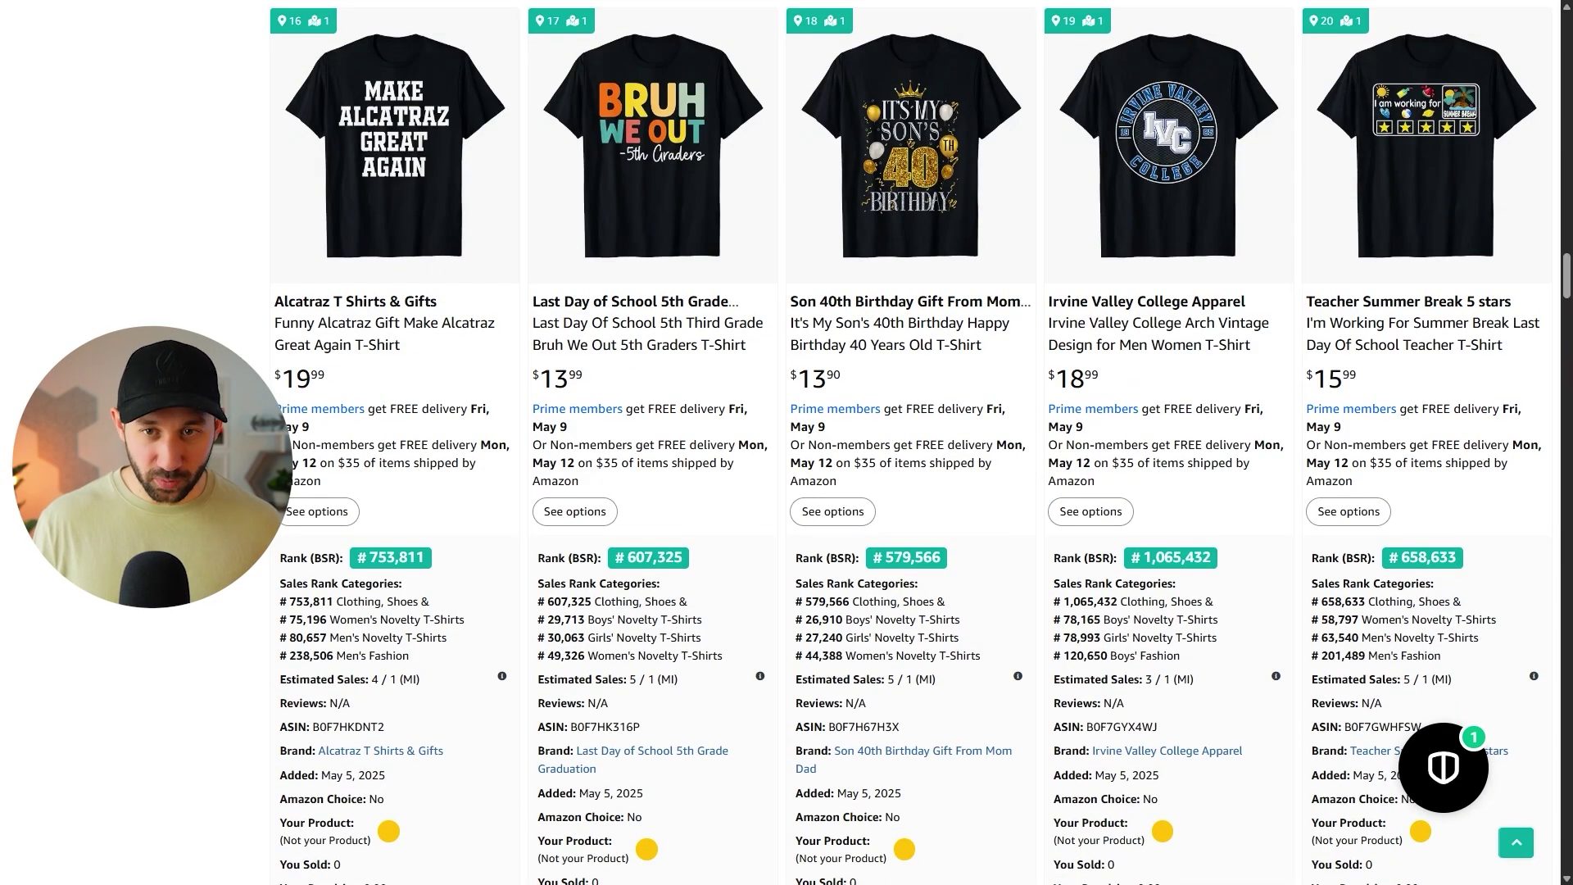
pyautogui.scroll(-10, 786, 442)
pyautogui.scroll(1, 787, 442)
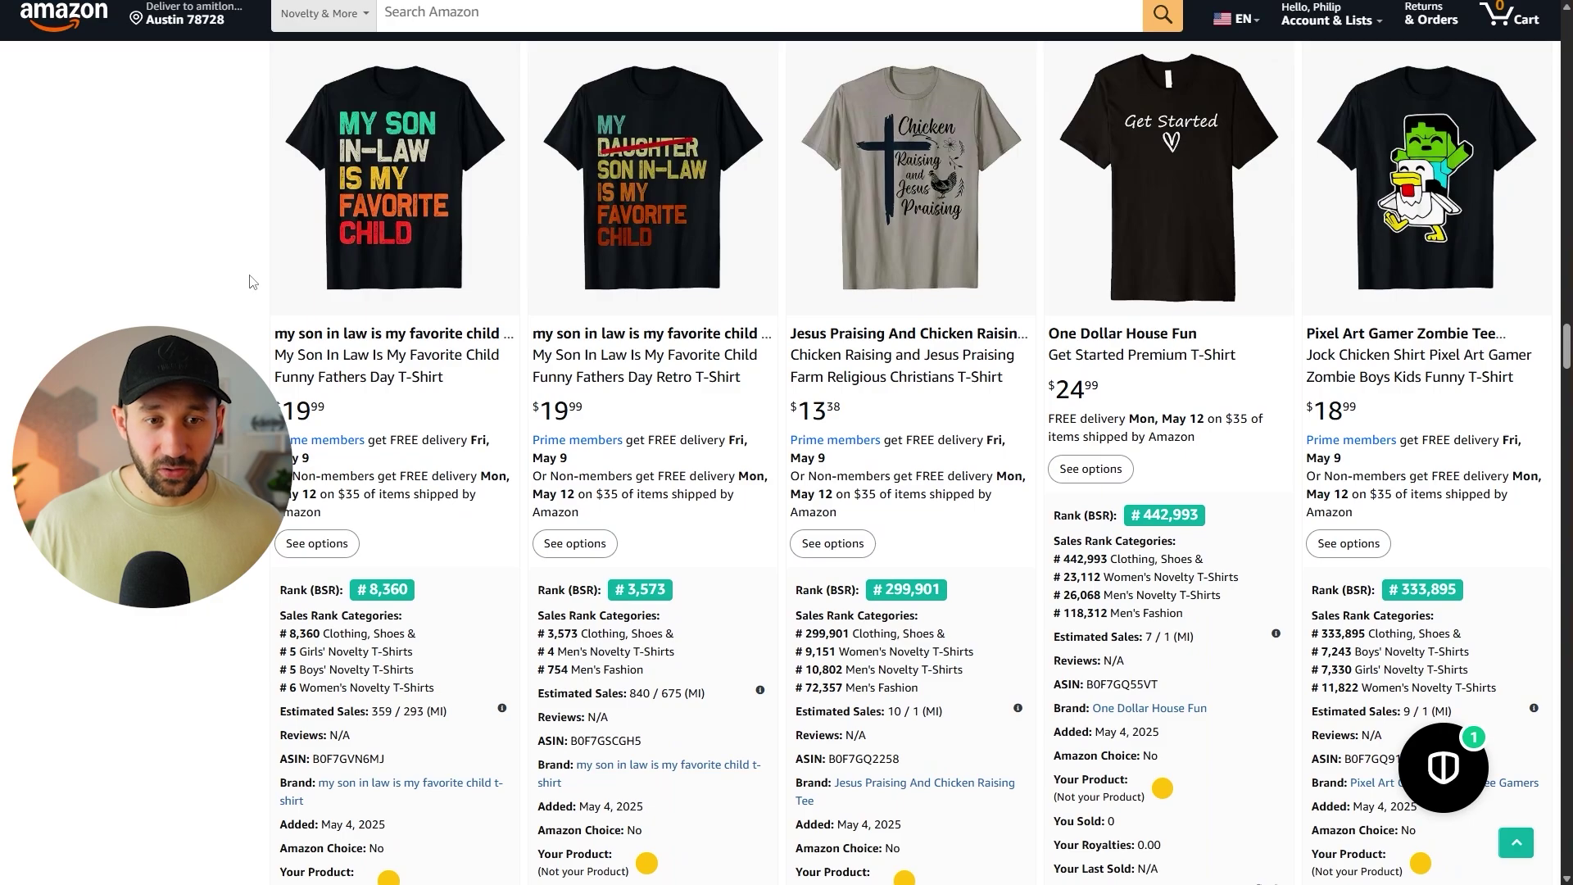
pyautogui.scroll(-3, 217, 268)
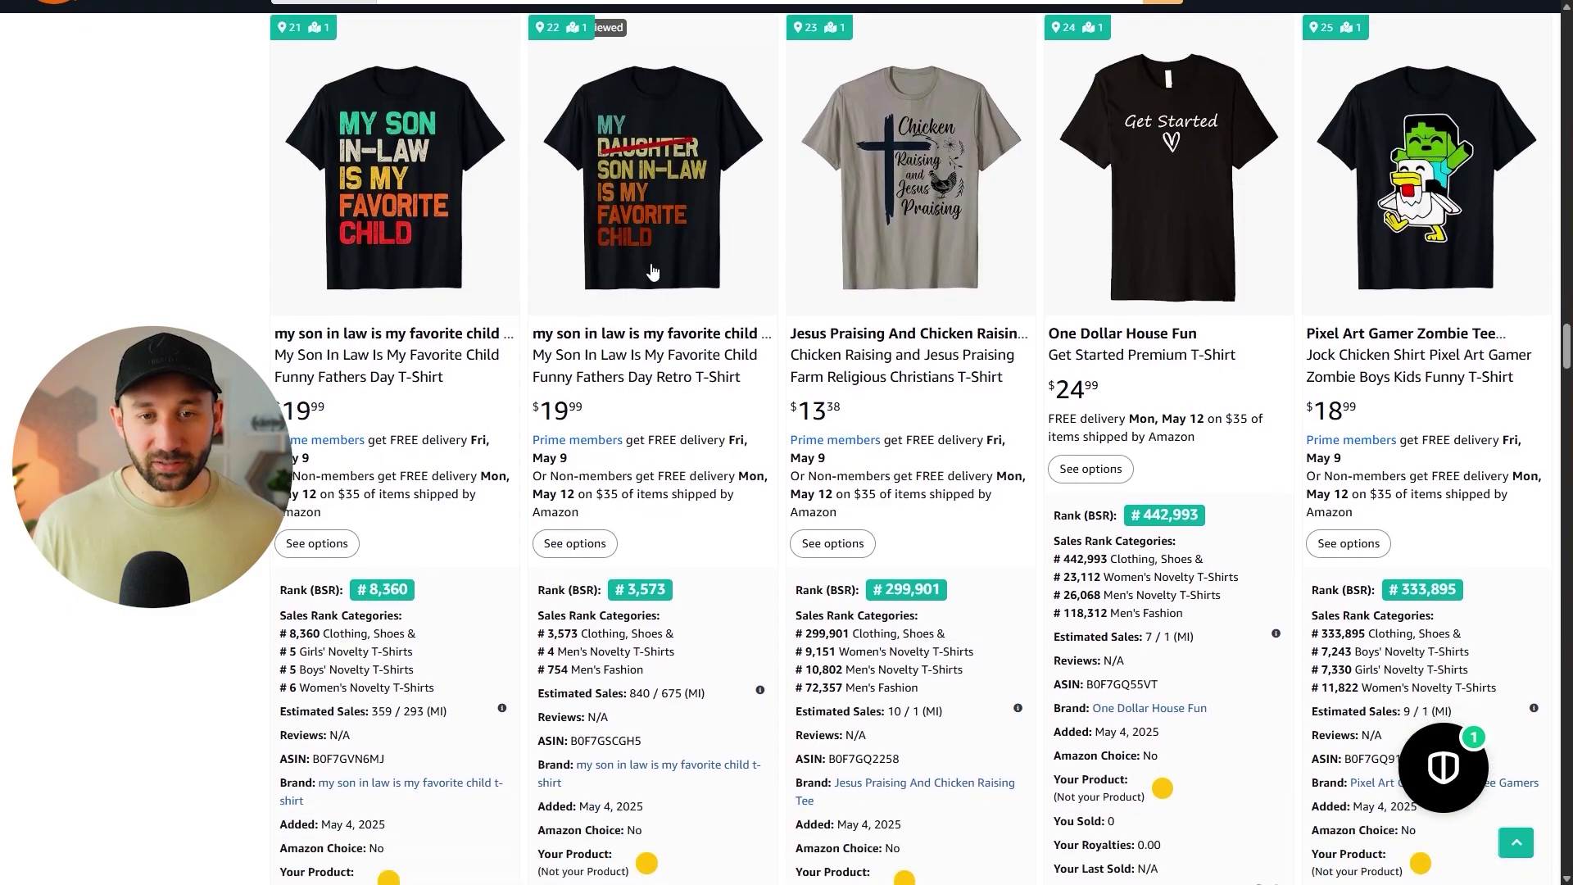
pyautogui.scroll(1, 290, 432)
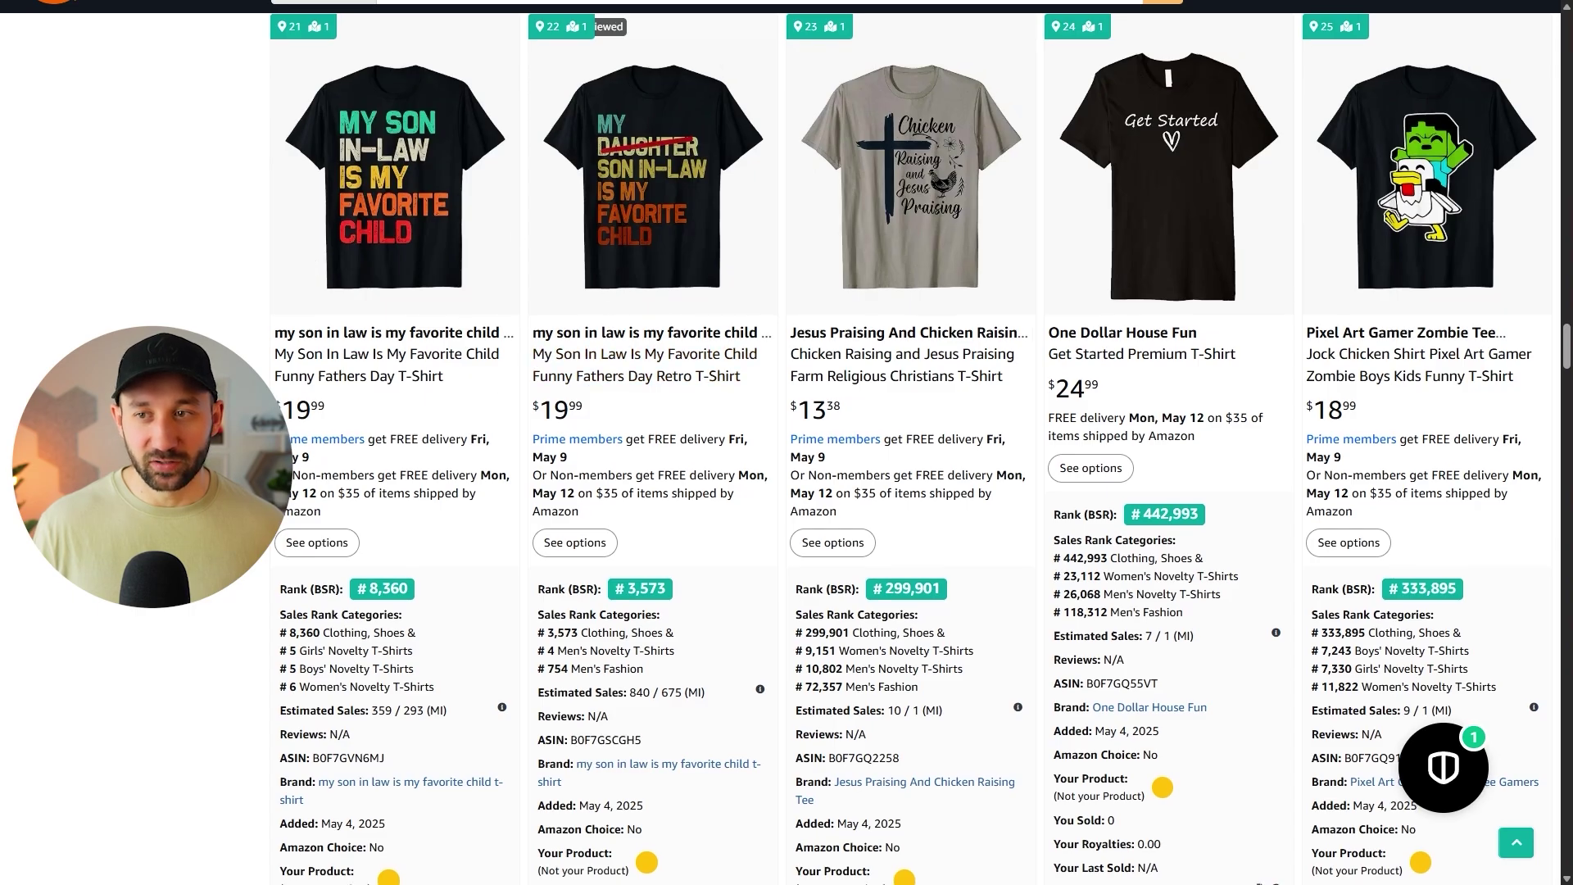
pyautogui.scroll(-8, 290, 432)
# Step: Find the Chicken Raising & Jesus Praising shirt and check its #303,105 BSR and May 3, 2025 date
pyautogui.scroll(-9, 1201, 638)
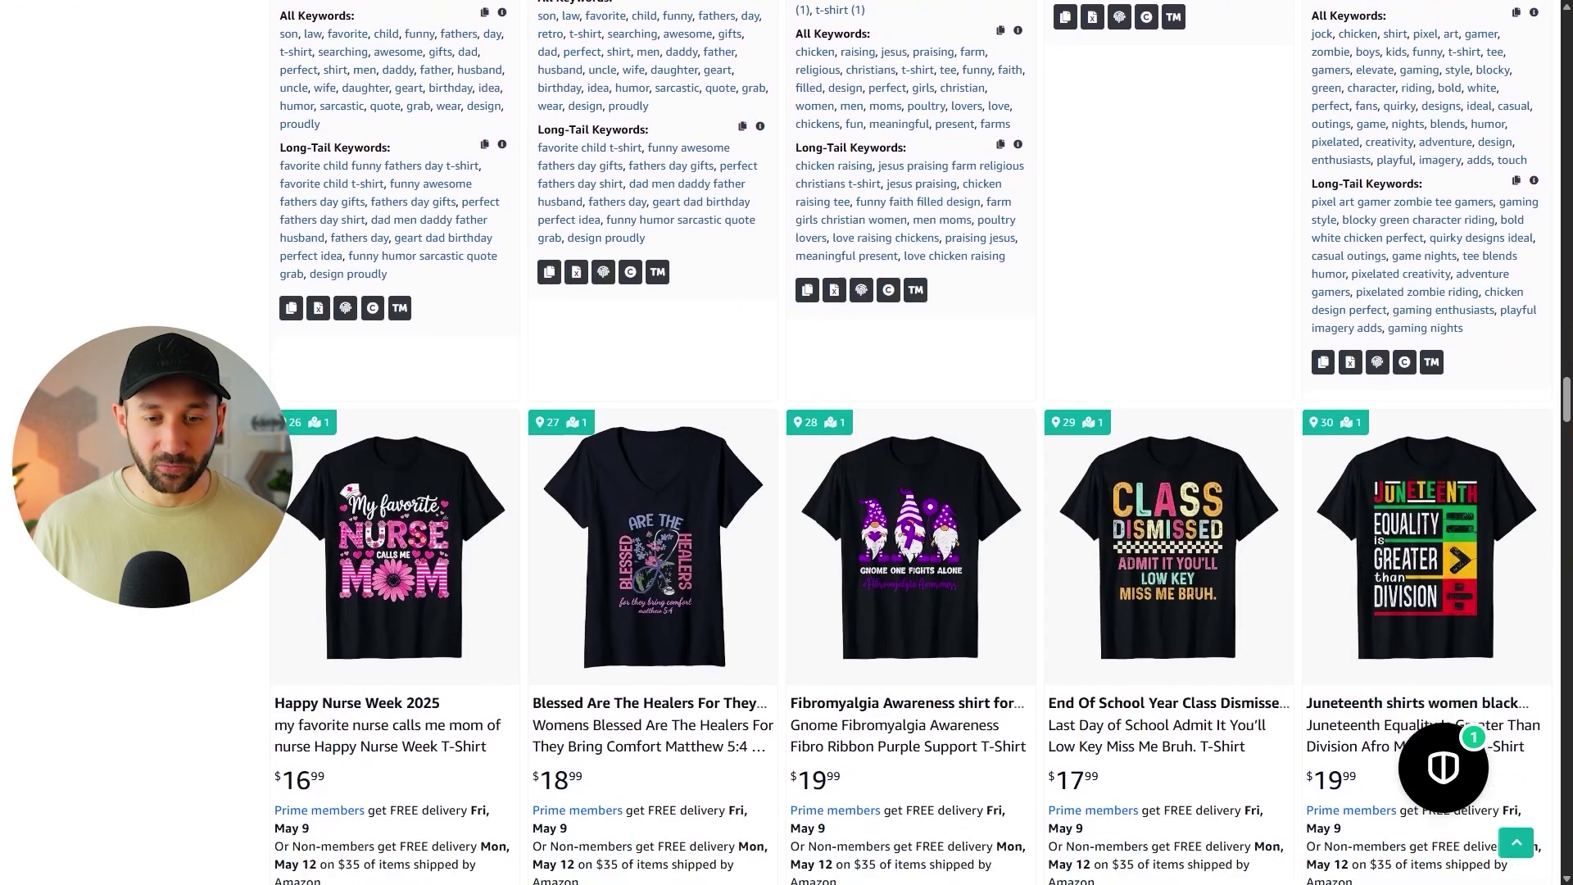
pyautogui.scroll(-1, 1201, 638)
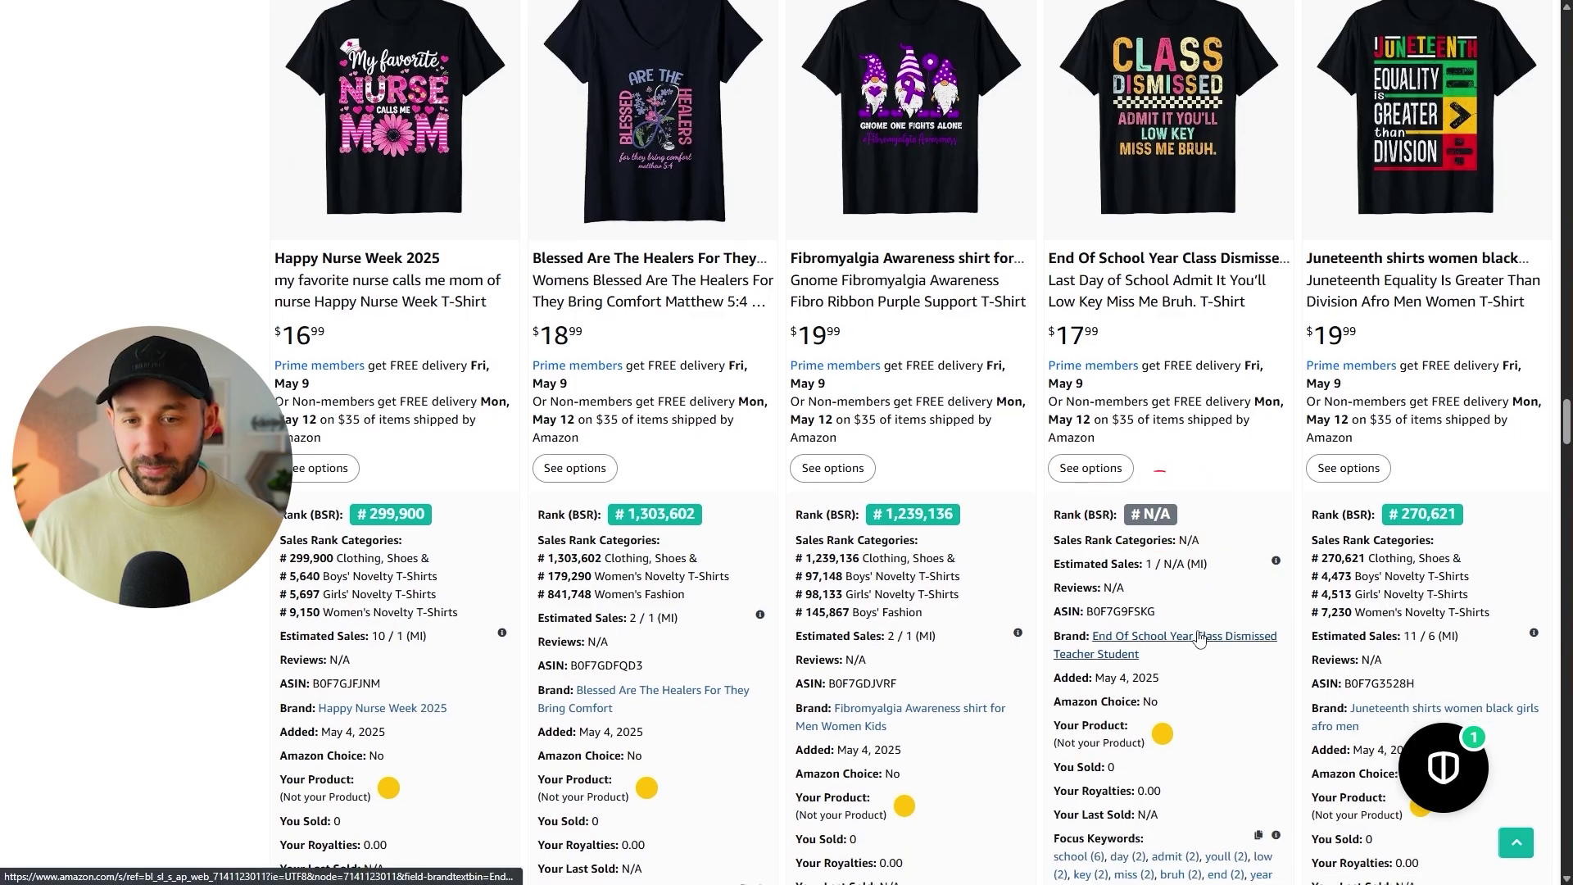
pyautogui.scroll(-18, 1201, 638)
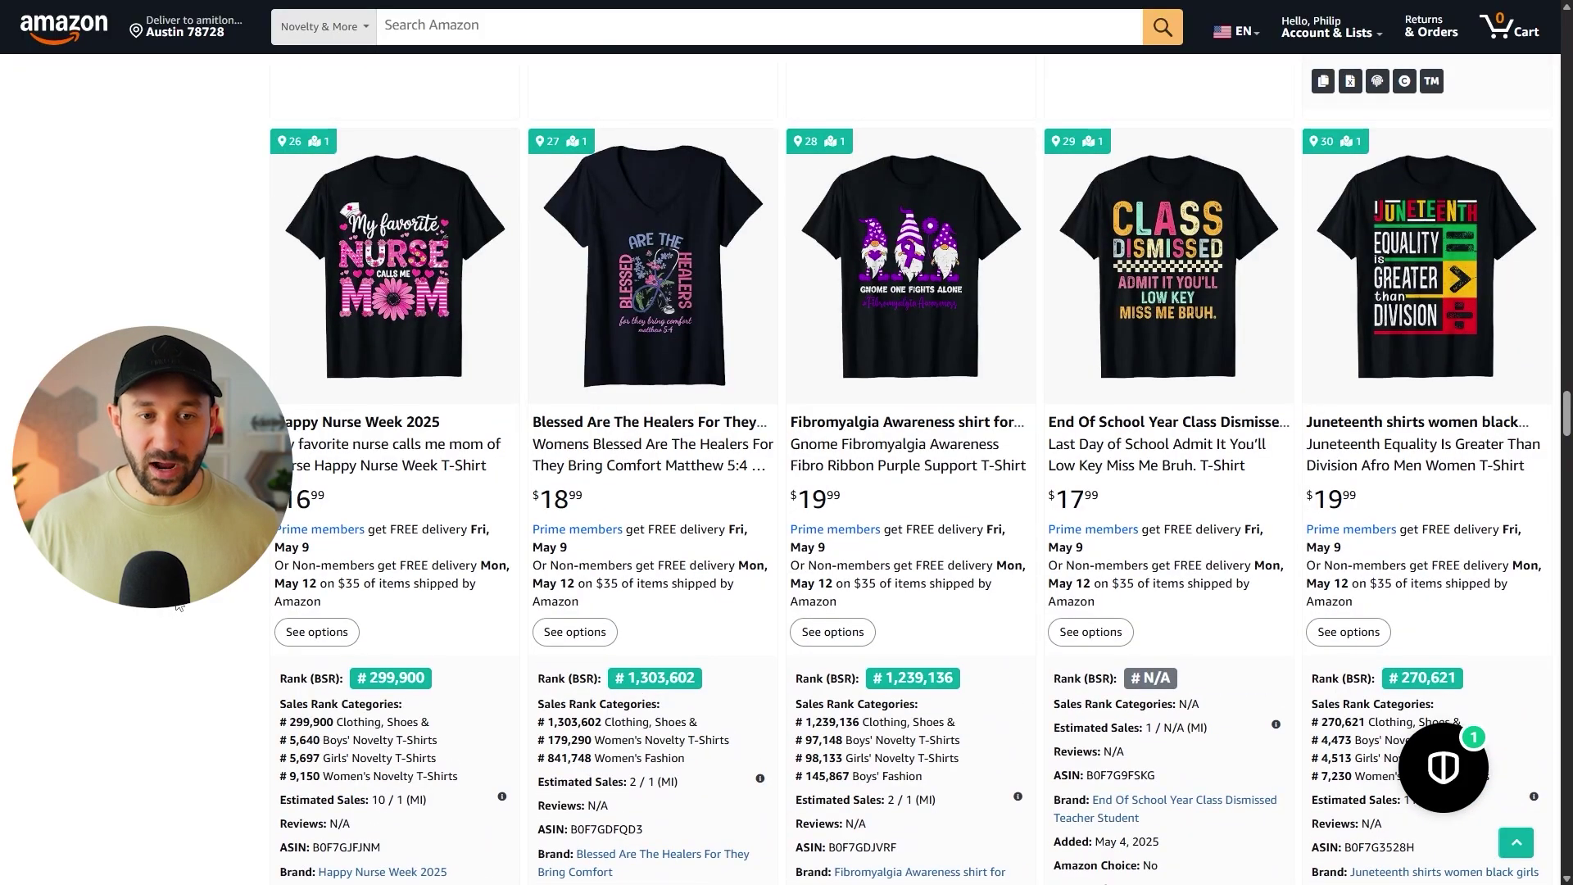
pyautogui.scroll(-2, 179, 607)
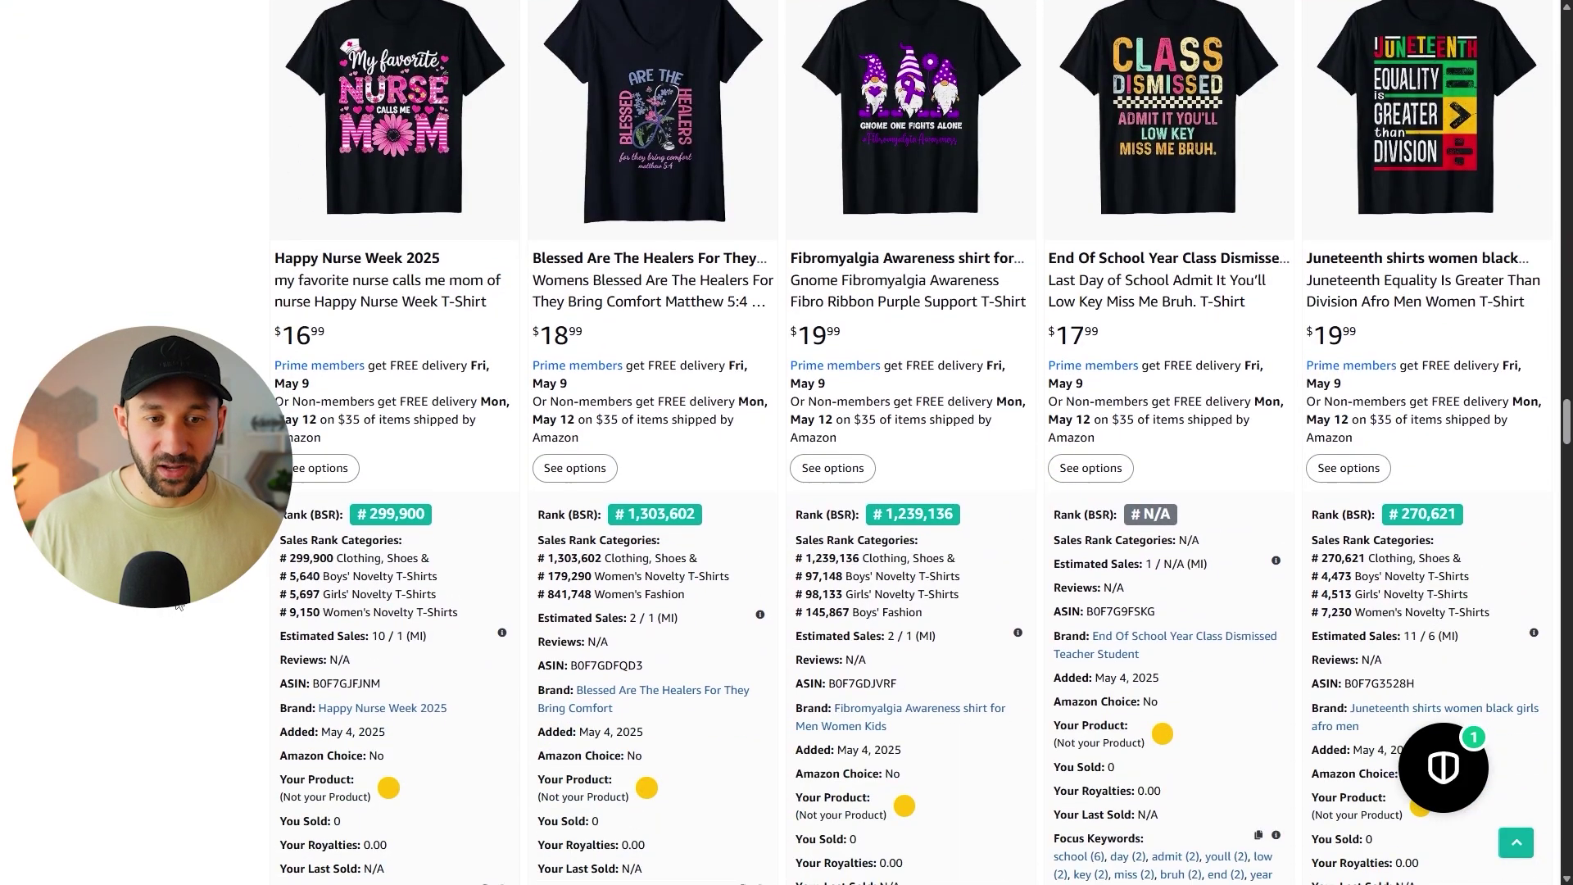
pyautogui.scroll(-10, 178, 607)
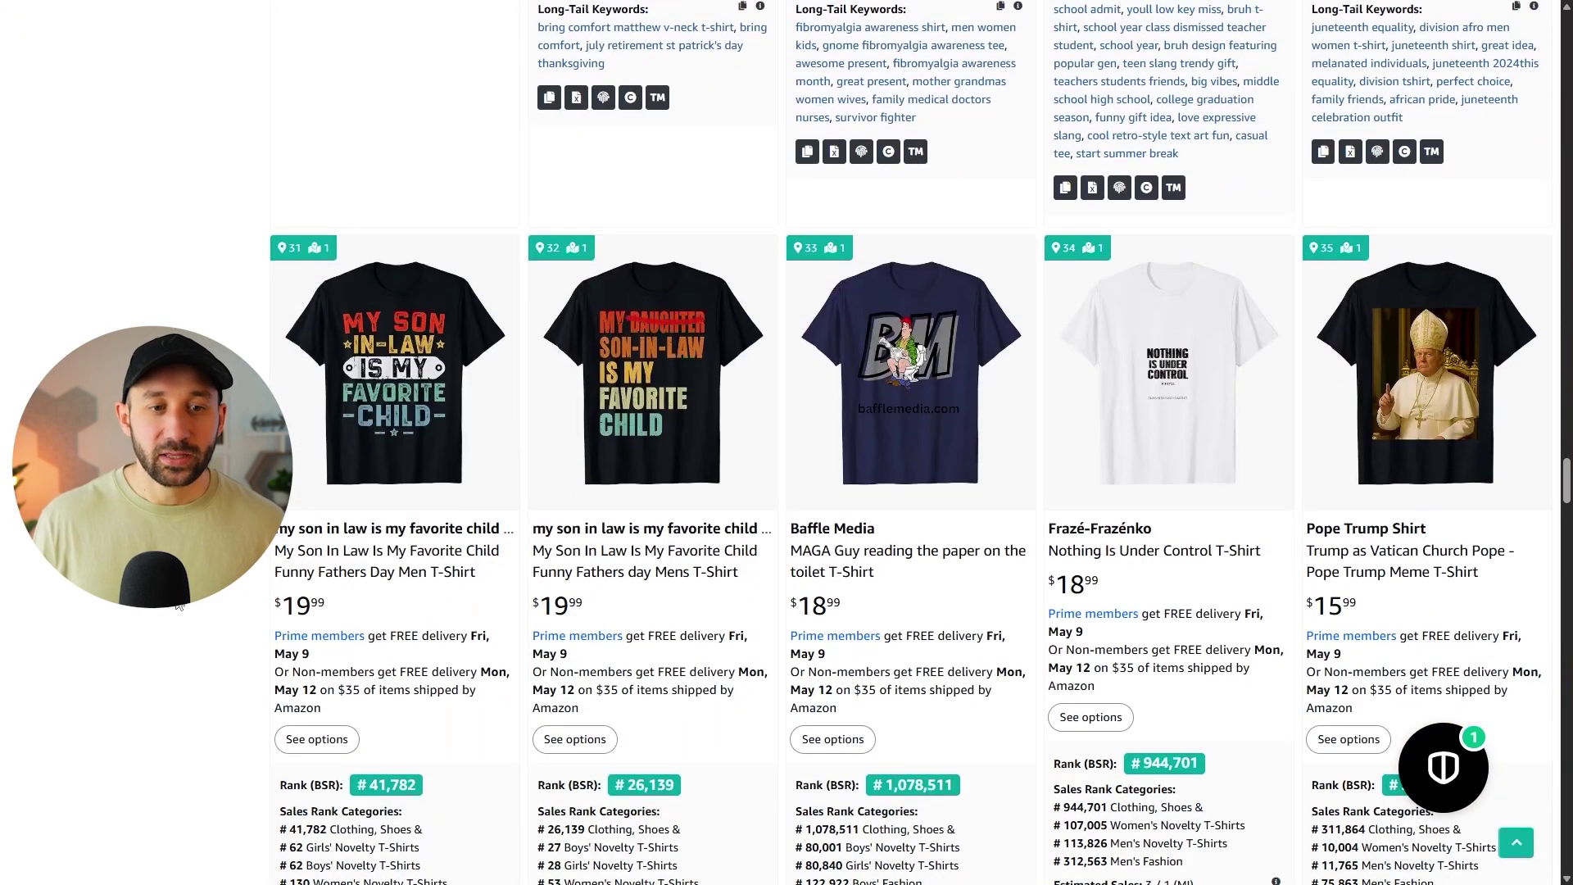
pyautogui.scroll(-12, 179, 606)
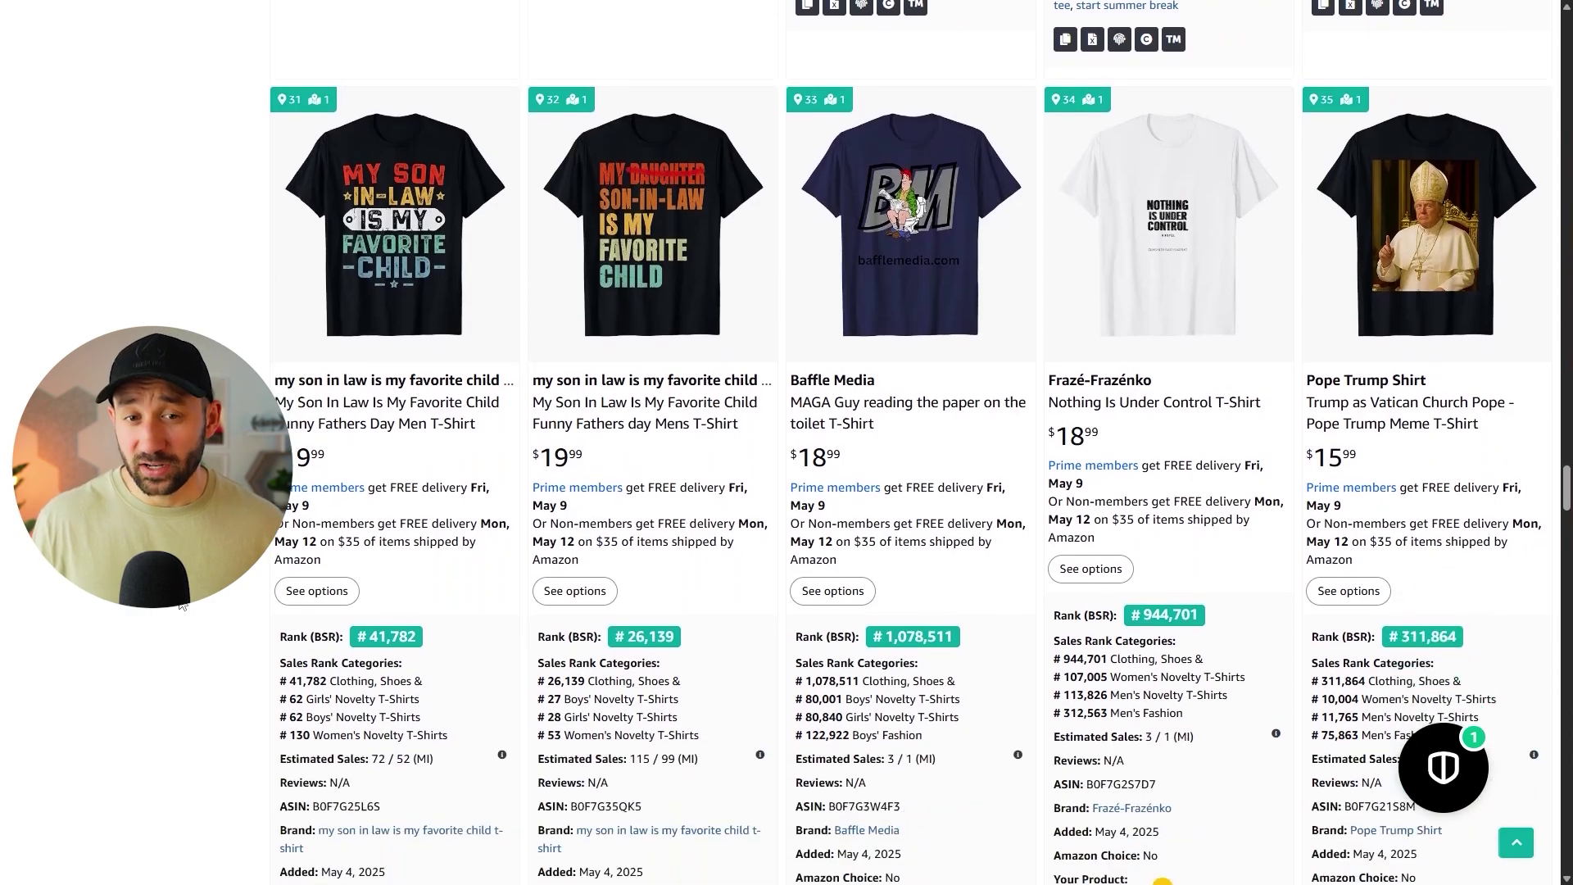
pyautogui.scroll(-3, 907, 442)
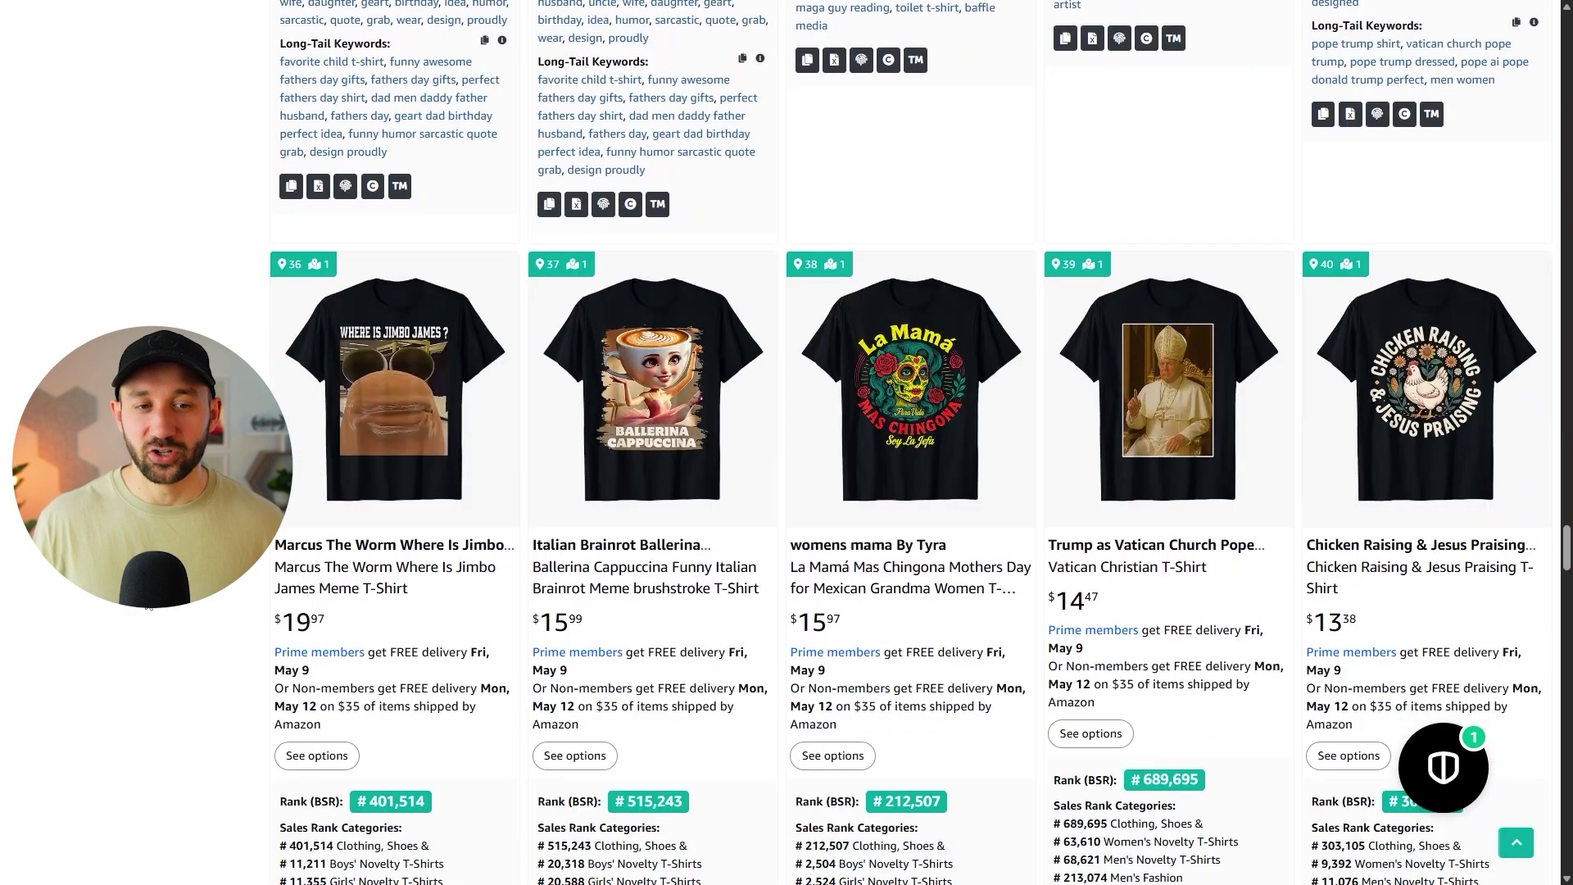
pyautogui.scroll(-1, 148, 607)
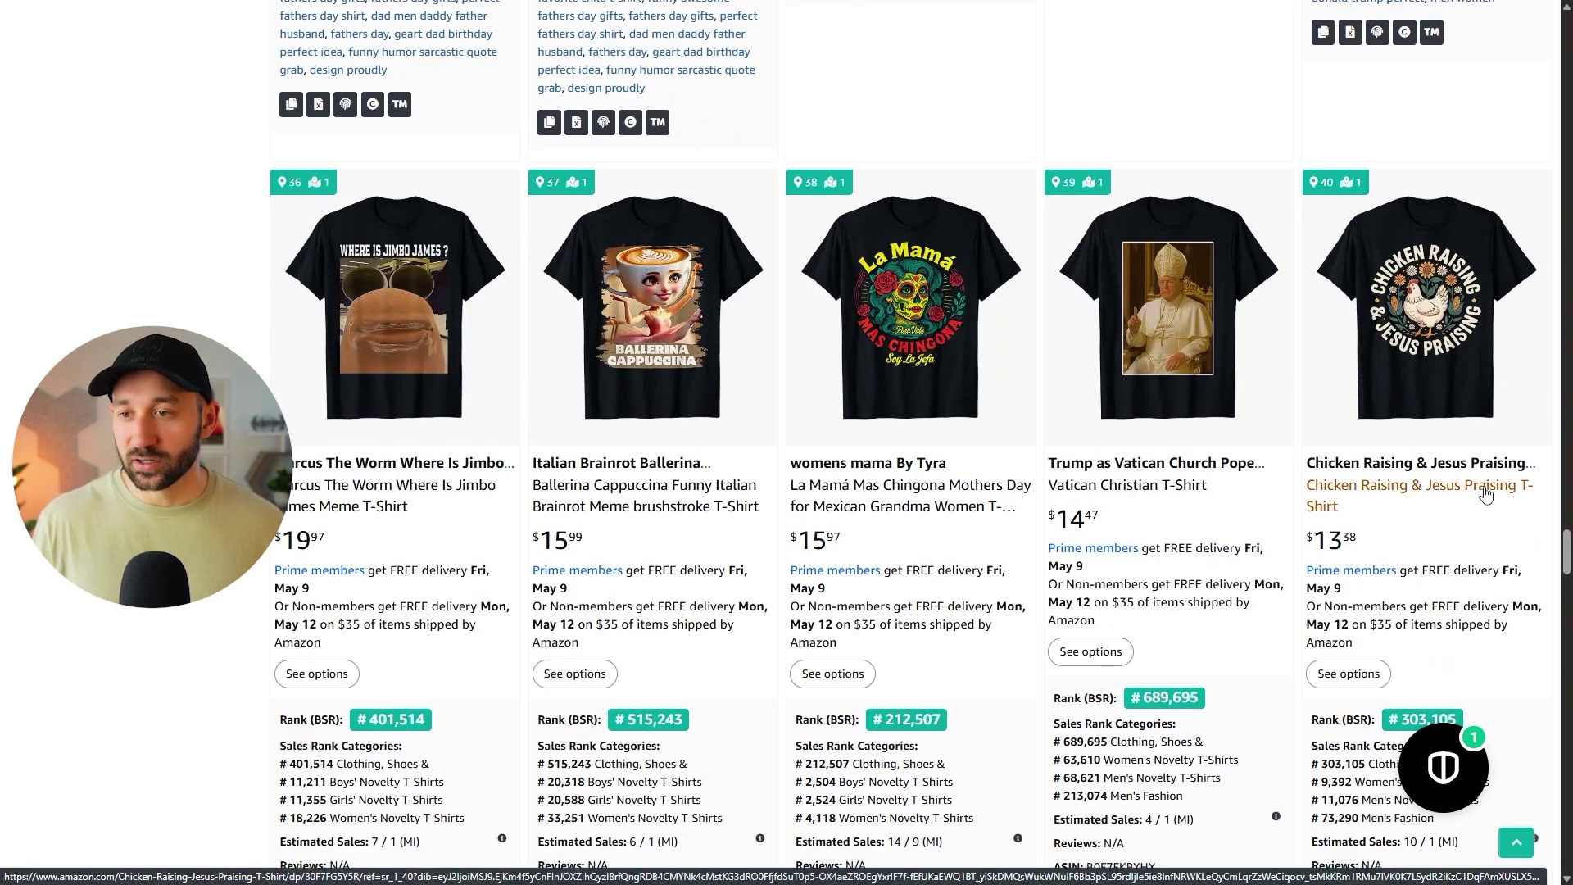
pyautogui.scroll(-2, 1492, 513)
pyautogui.scroll(-4, 1492, 513)
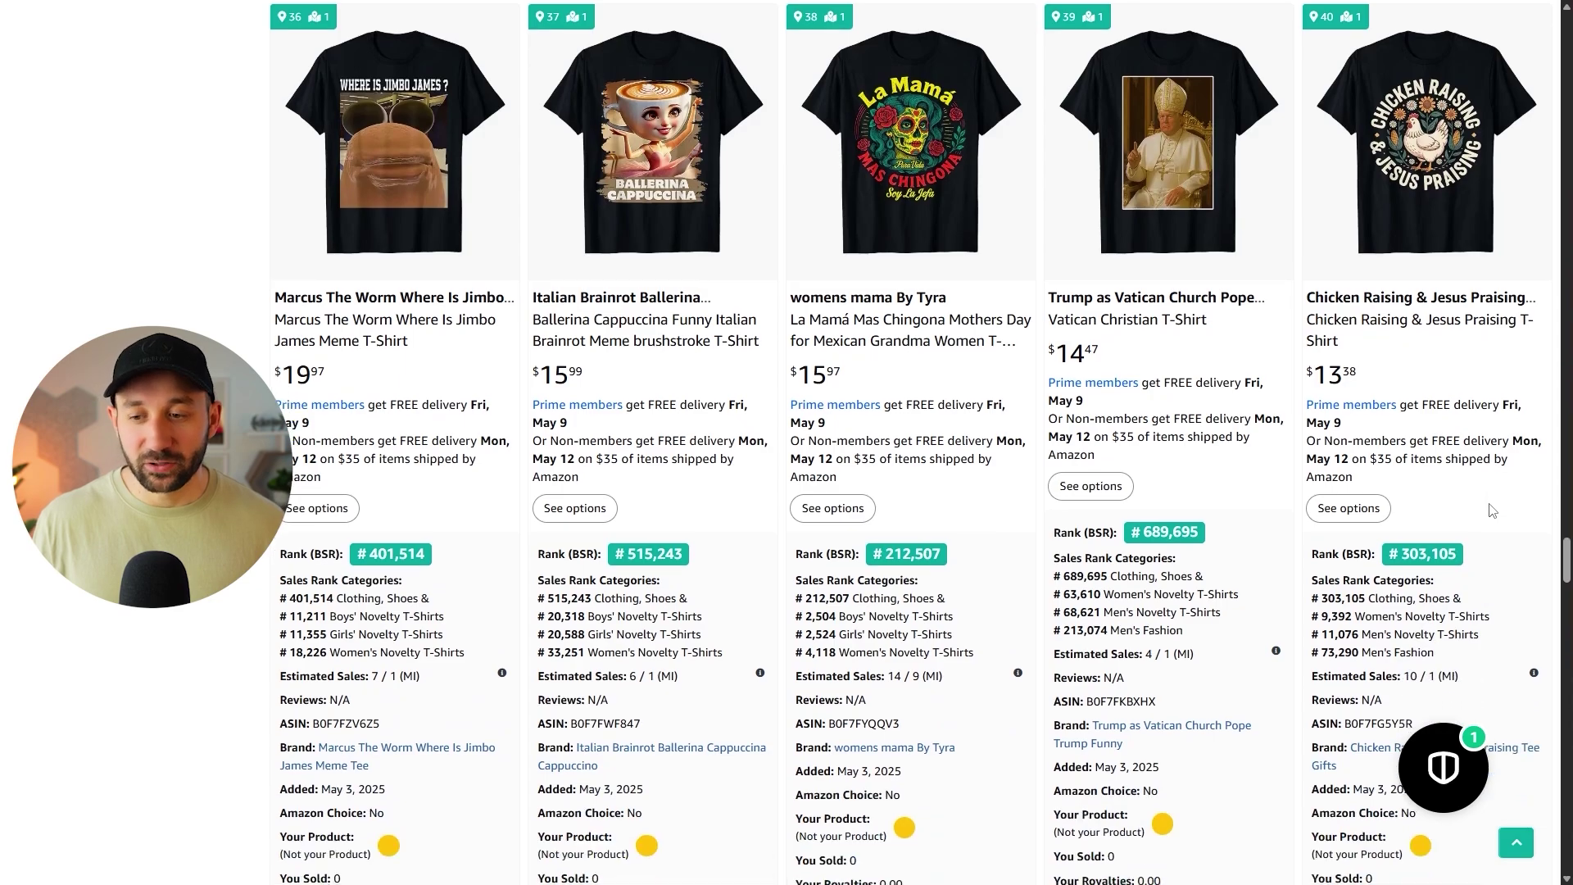
pyautogui.scroll(3, 1491, 512)
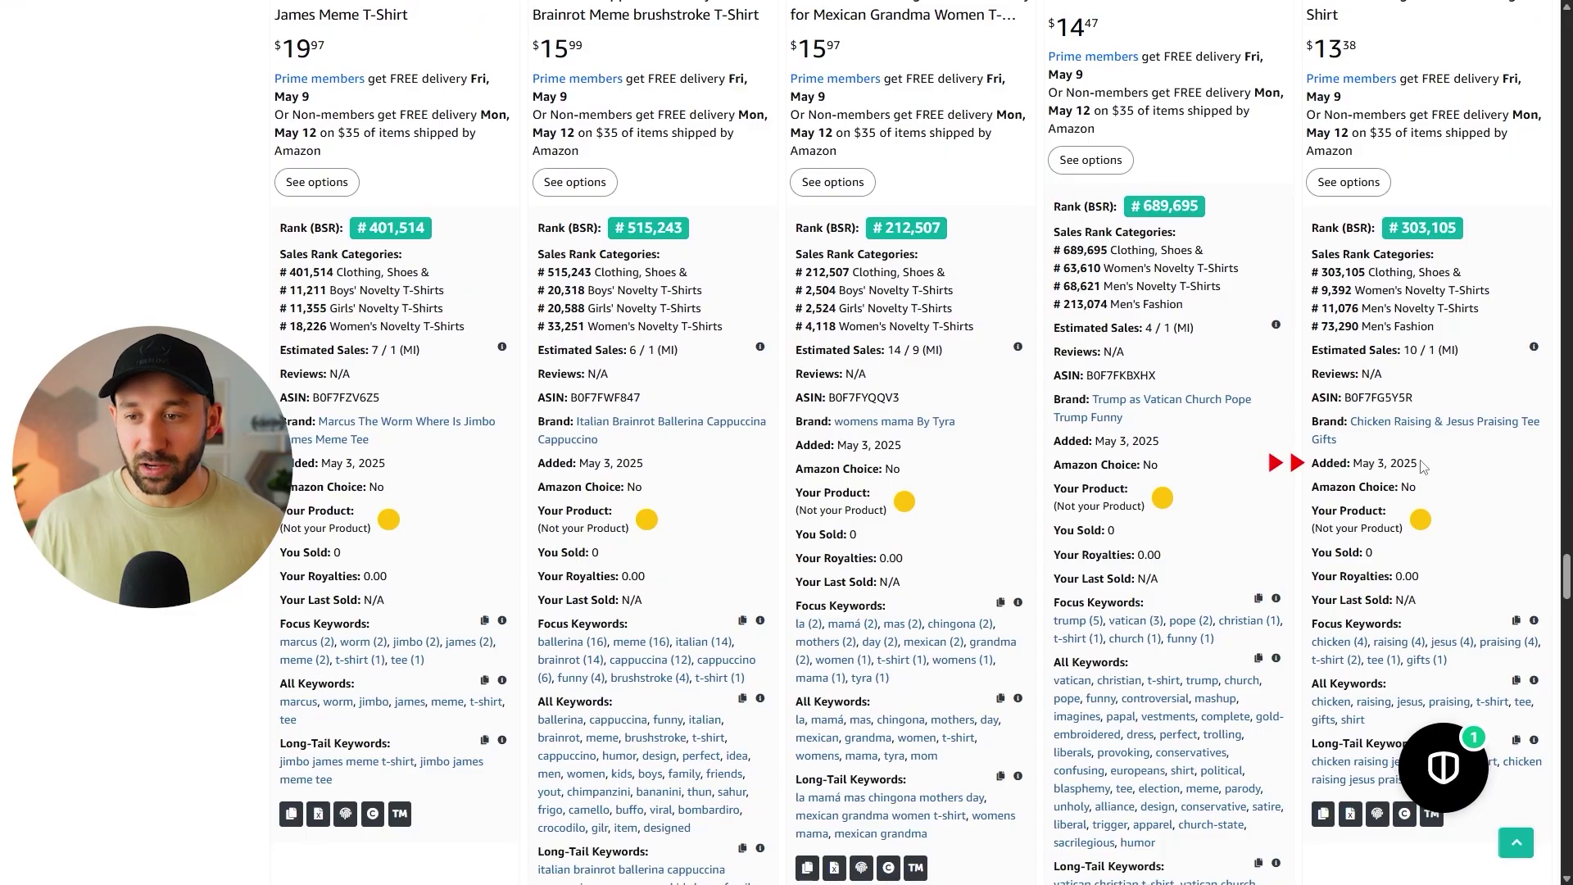
pyautogui.click(1434, 299)
pyautogui.scroll(4, 1475, 491)
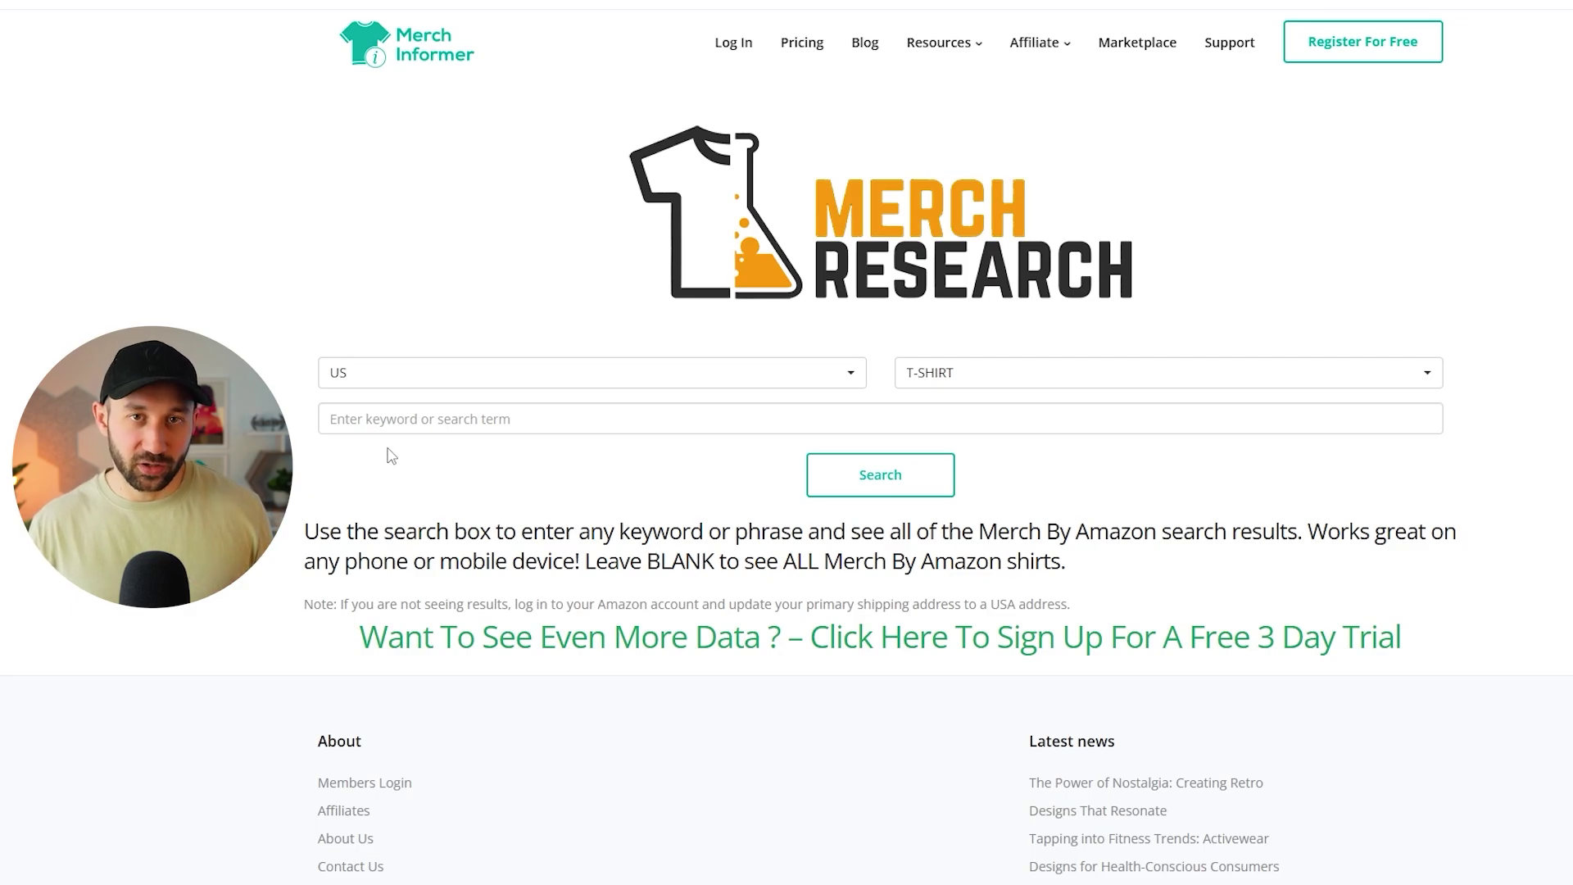
# Step: Review Merch Research's marketplace and product-type lists, leaving US and T-SHIRT selected
pyautogui.click(456, 384)
pyautogui.click(976, 355)
pyautogui.click(1011, 375)
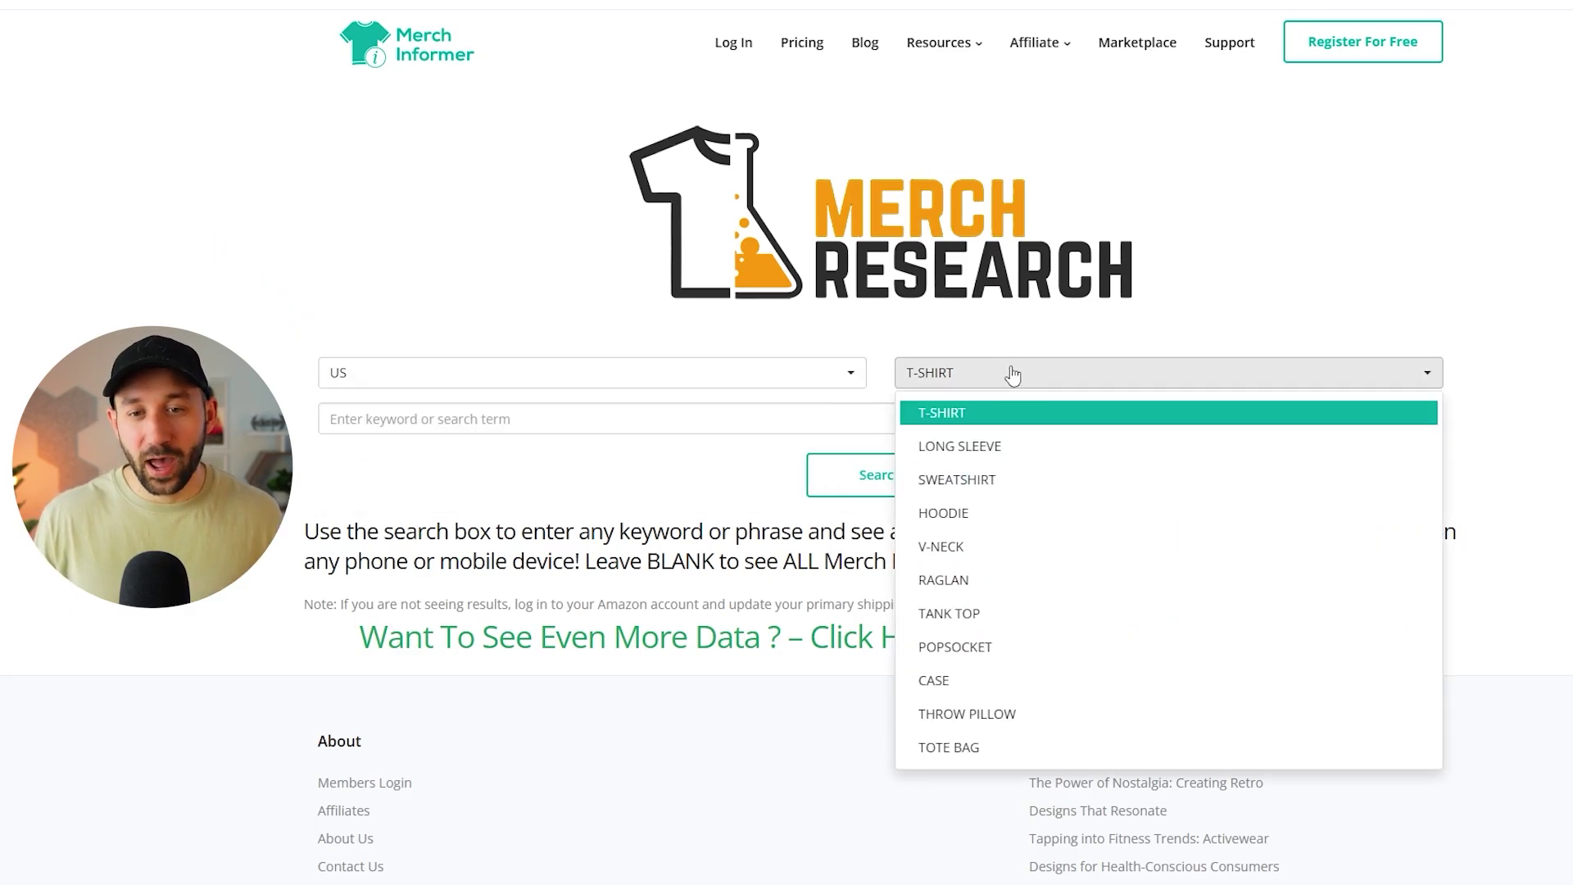
pyautogui.scroll(-2, 1131, 500)
pyautogui.scroll(2, 1119, 510)
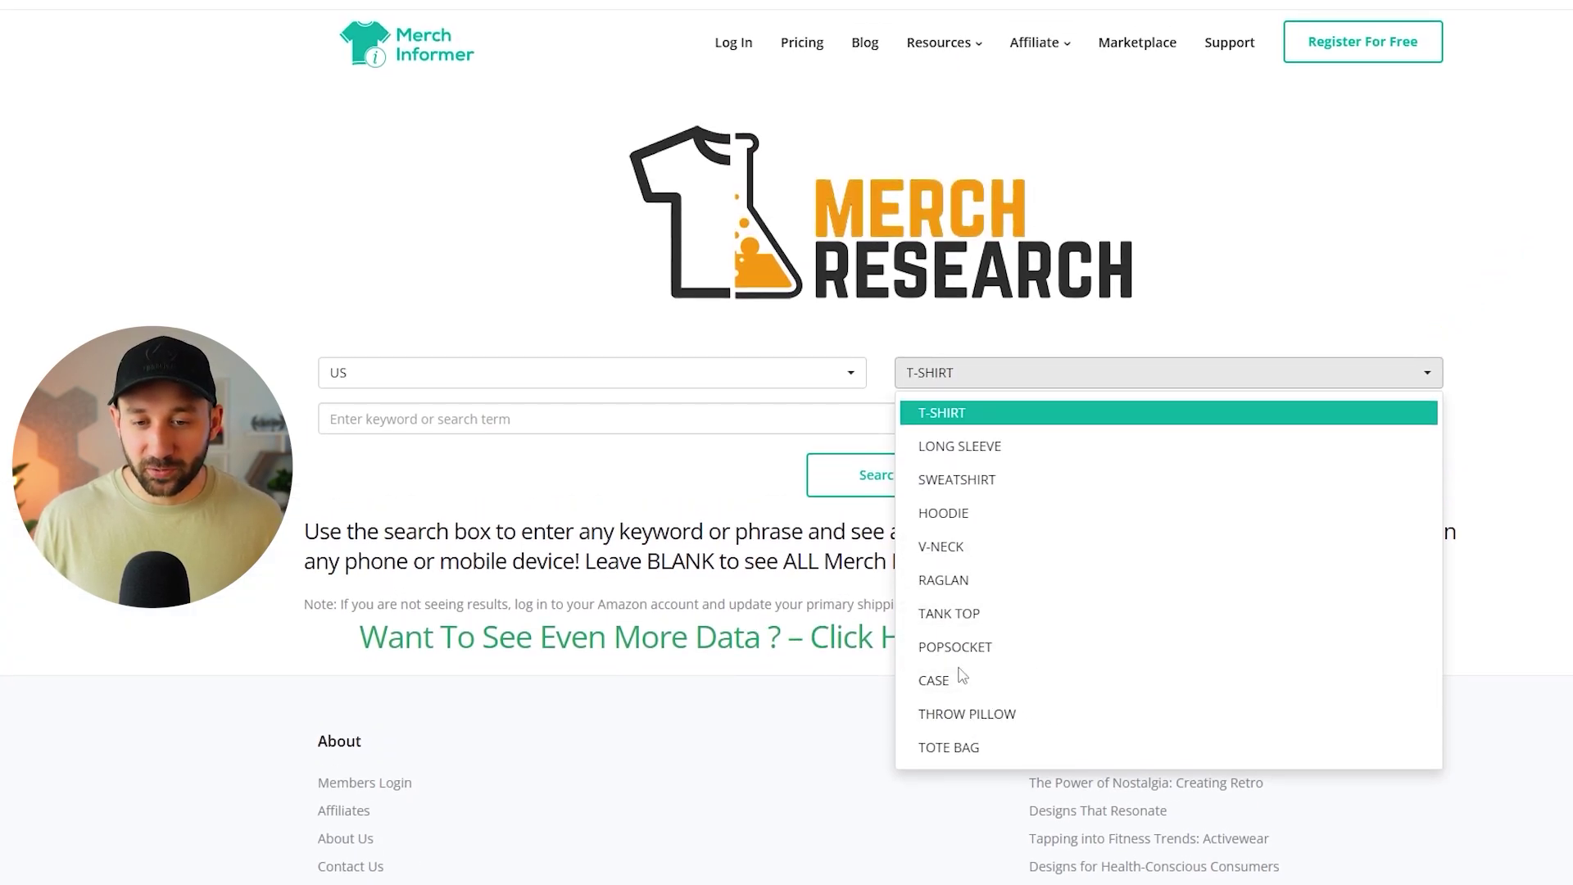
pyautogui.click(609, 492)
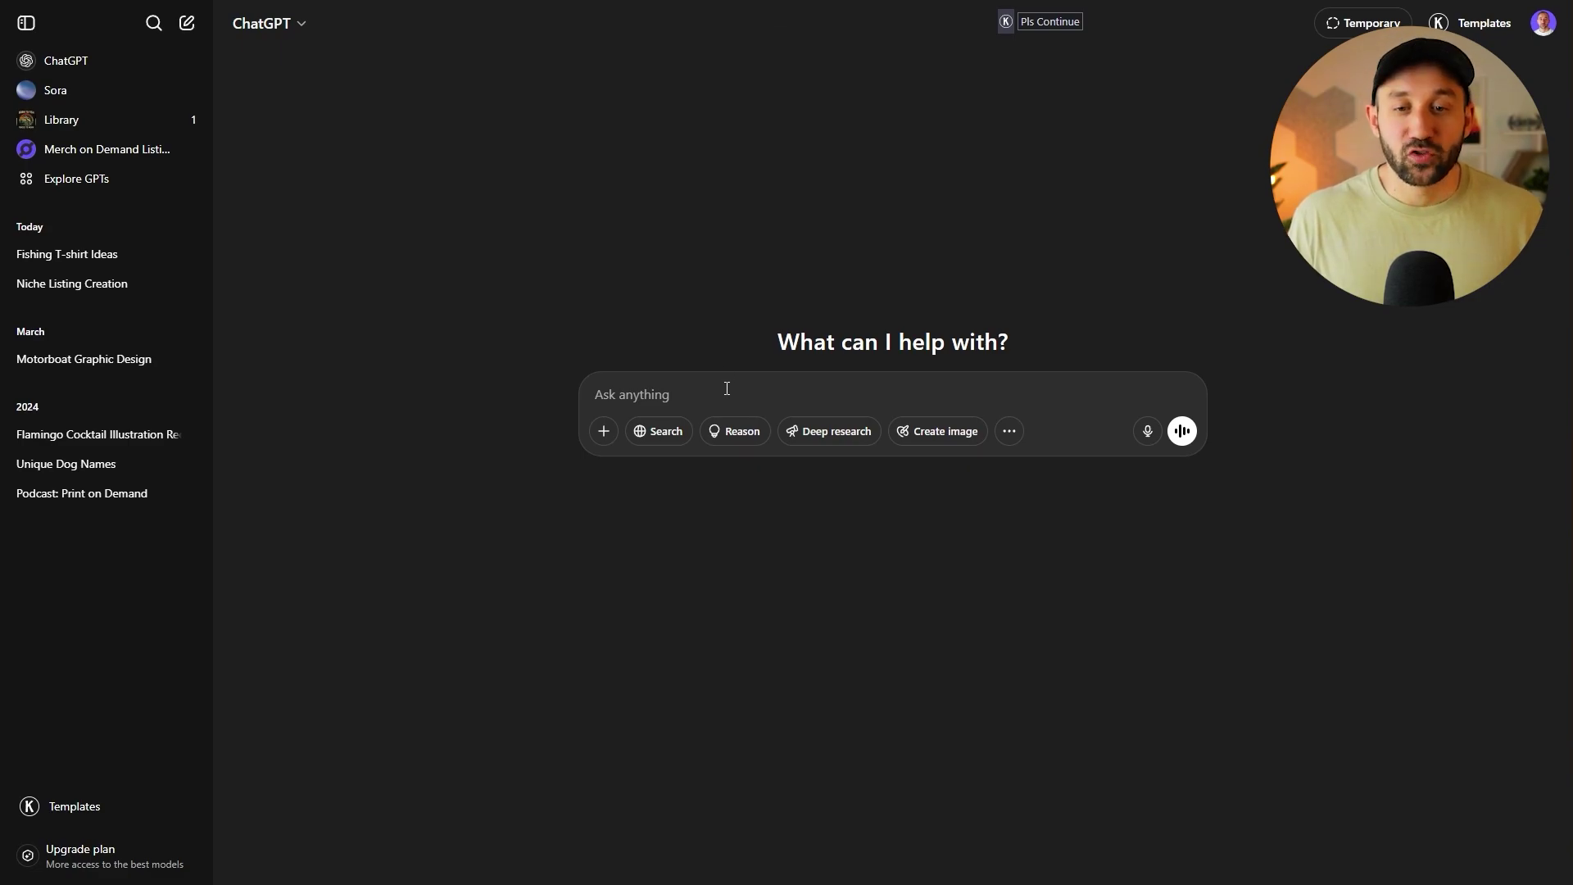
# Step: Send the fishing shirt ideas prompt and highlight the Reel Cool Dad idea in the reply
pyautogui.write('help me come up with t-shirt design ideas for fishing')
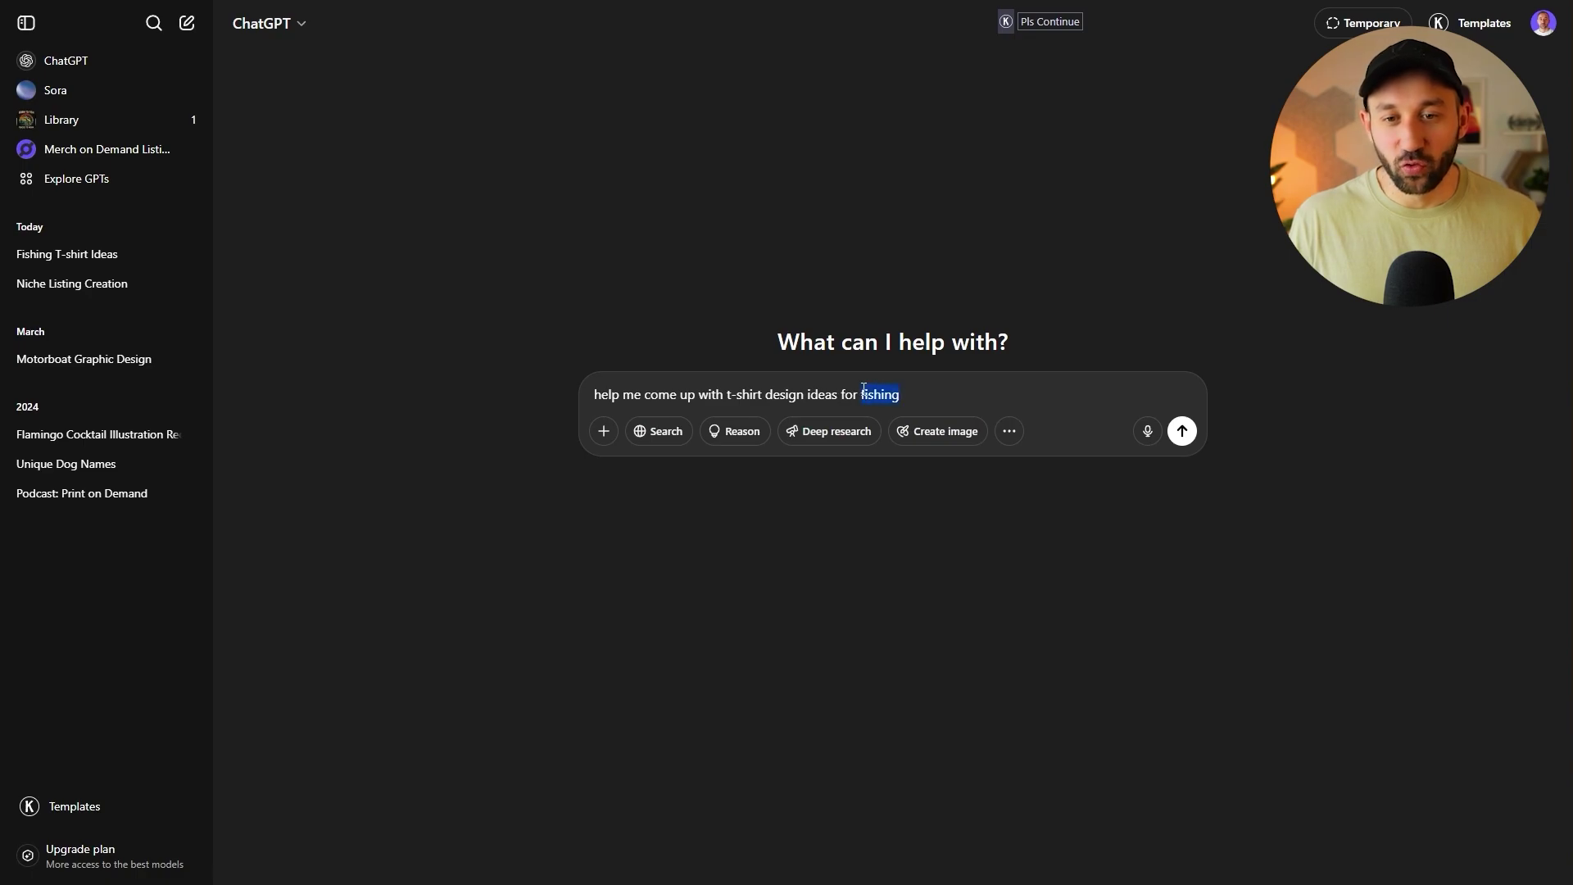
pyautogui.click(1182, 431)
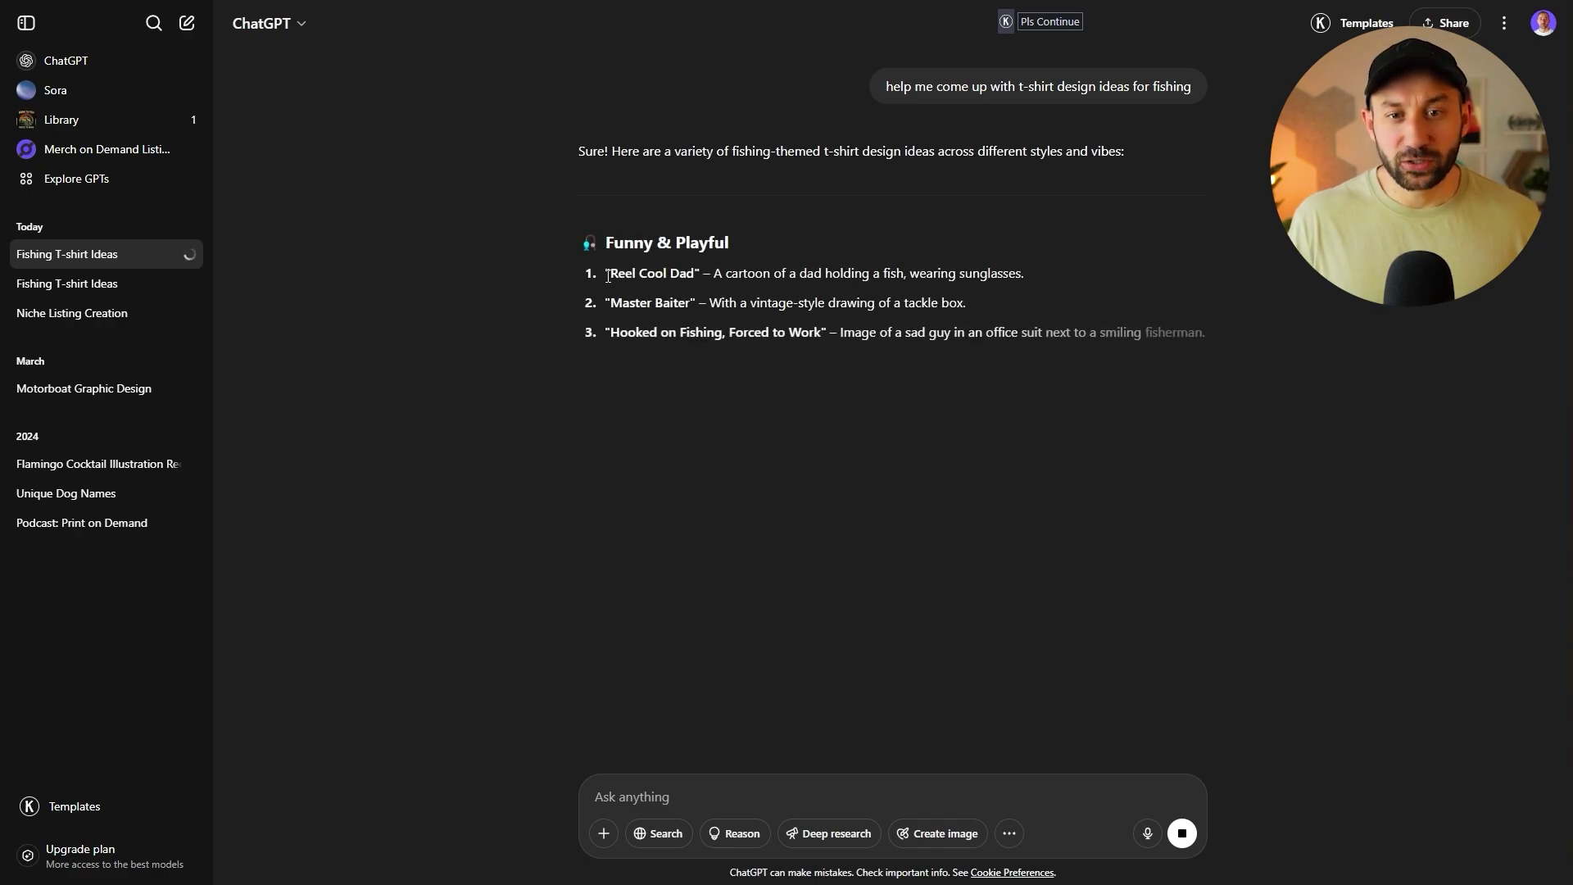
pyautogui.moveTo(606, 273); pyautogui.dragTo(821, 275)
pyautogui.click(882, 275)
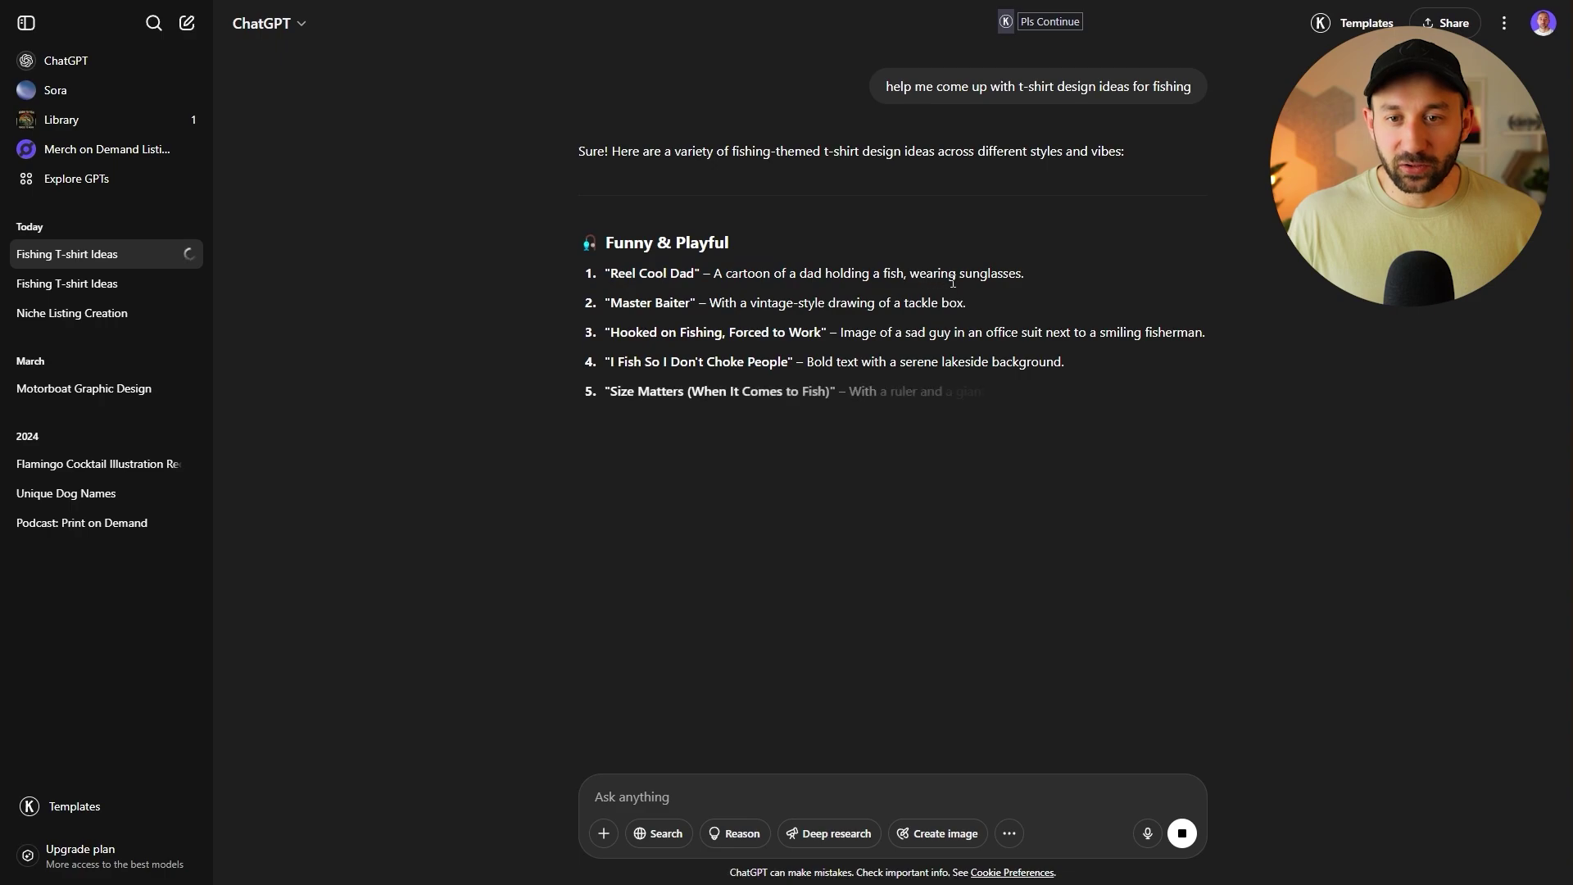
pyautogui.doubleClick(709, 243)
pyautogui.moveTo(606, 273); pyautogui.dragTo(718, 270)
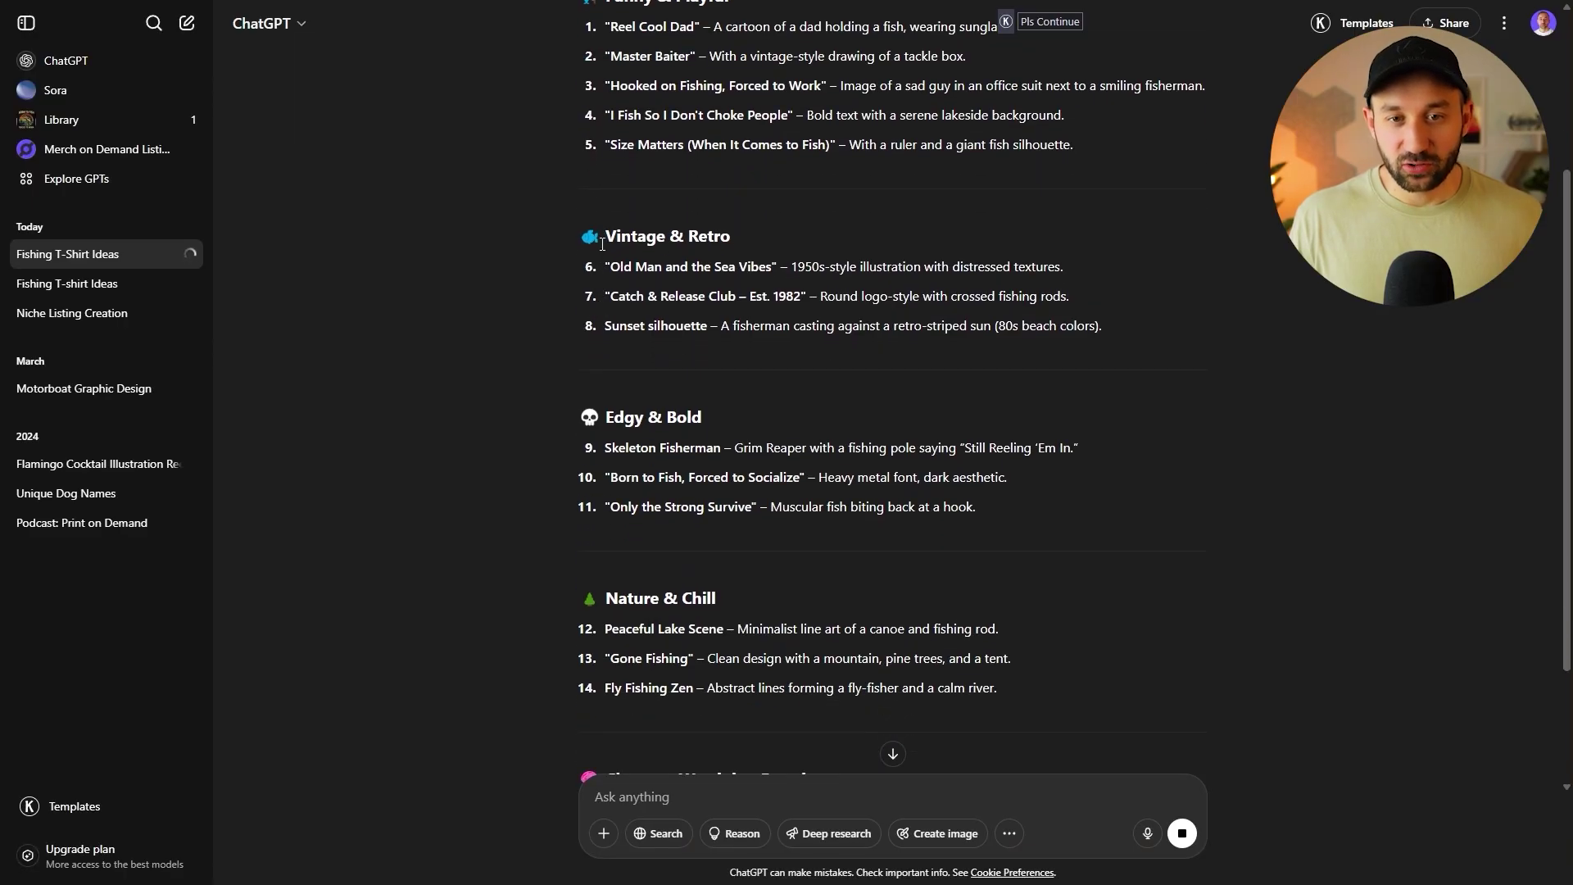
# Step: Look over the idea list, highlighting the Vintage & Retro heading and another idea
pyautogui.moveTo(603, 244); pyautogui.dragTo(732, 242)
pyautogui.click(743, 247)
pyautogui.scroll(-5, 706, 379)
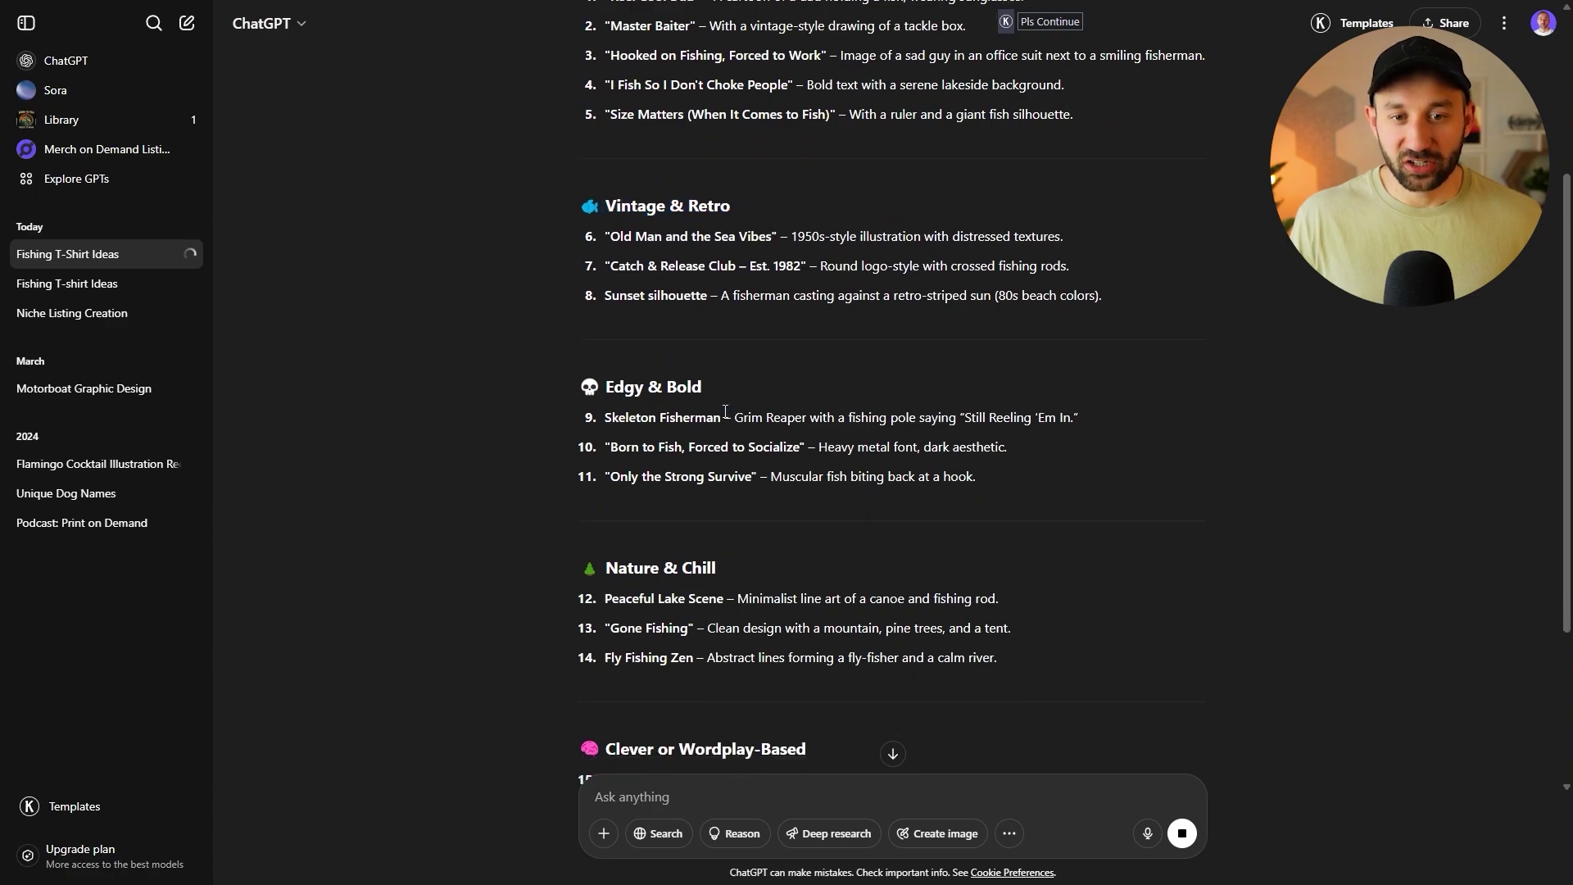
pyautogui.moveTo(679, 401); pyautogui.dragTo(818, 407)
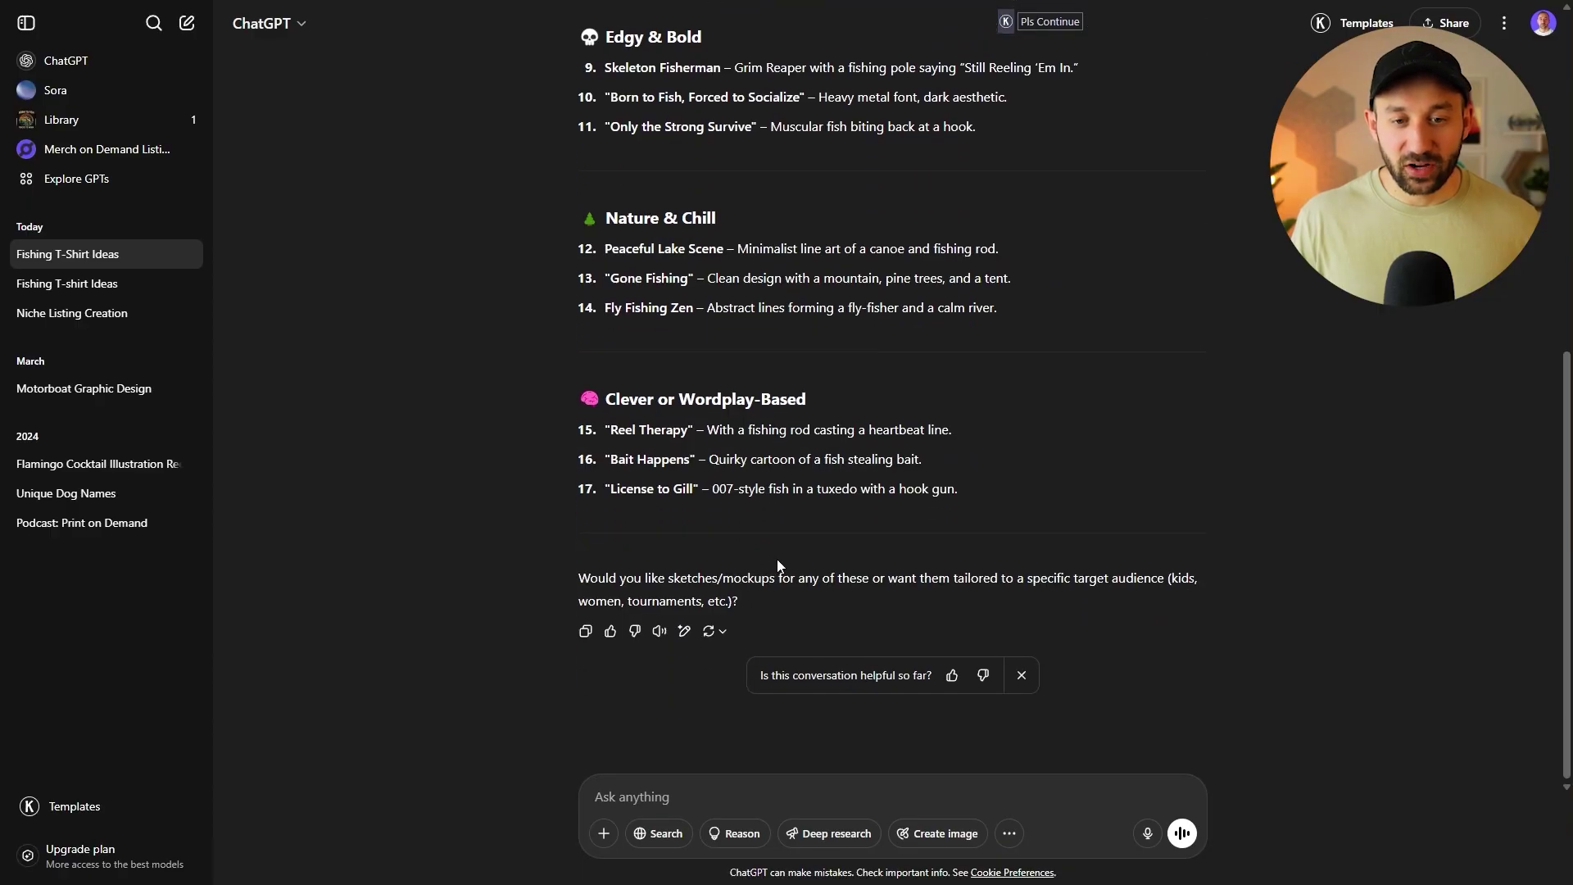
pyautogui.scroll(5, 777, 559)
pyautogui.scroll(1, 745, 544)
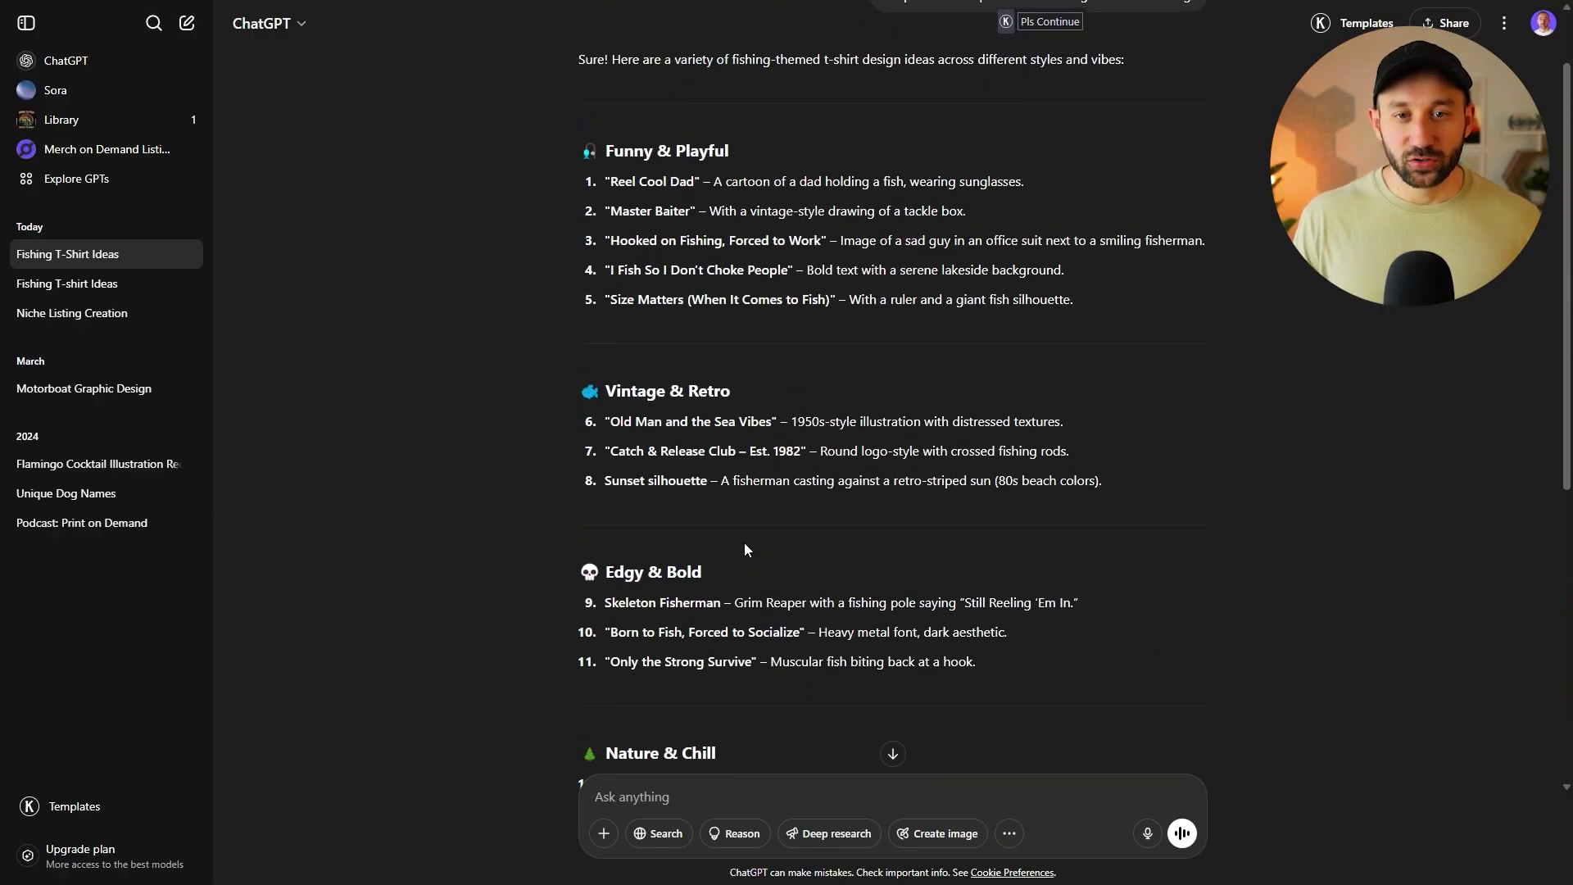
pyautogui.scroll(-2, 729, 508)
# Step: Copy idea 3, 'Hooked on Fishing, Forced to Work', and send it after 'please generate'
pyautogui.moveTo(606, 114); pyautogui.dragTo(706, 115)
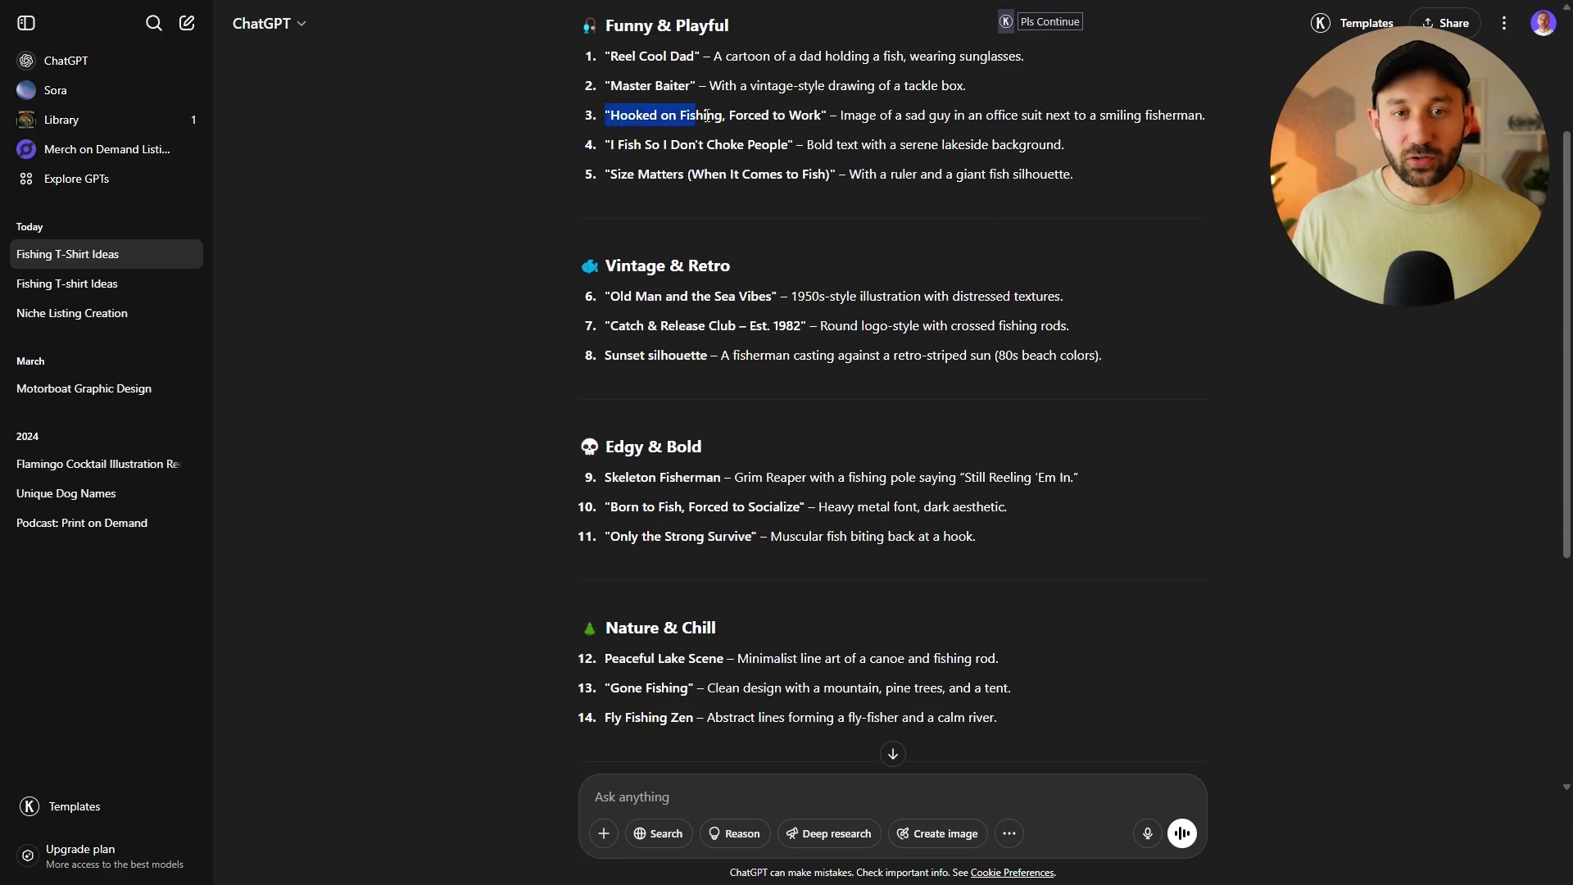
pyautogui.tripleClick(706, 115)
pyautogui.scroll(-5, 838, 764)
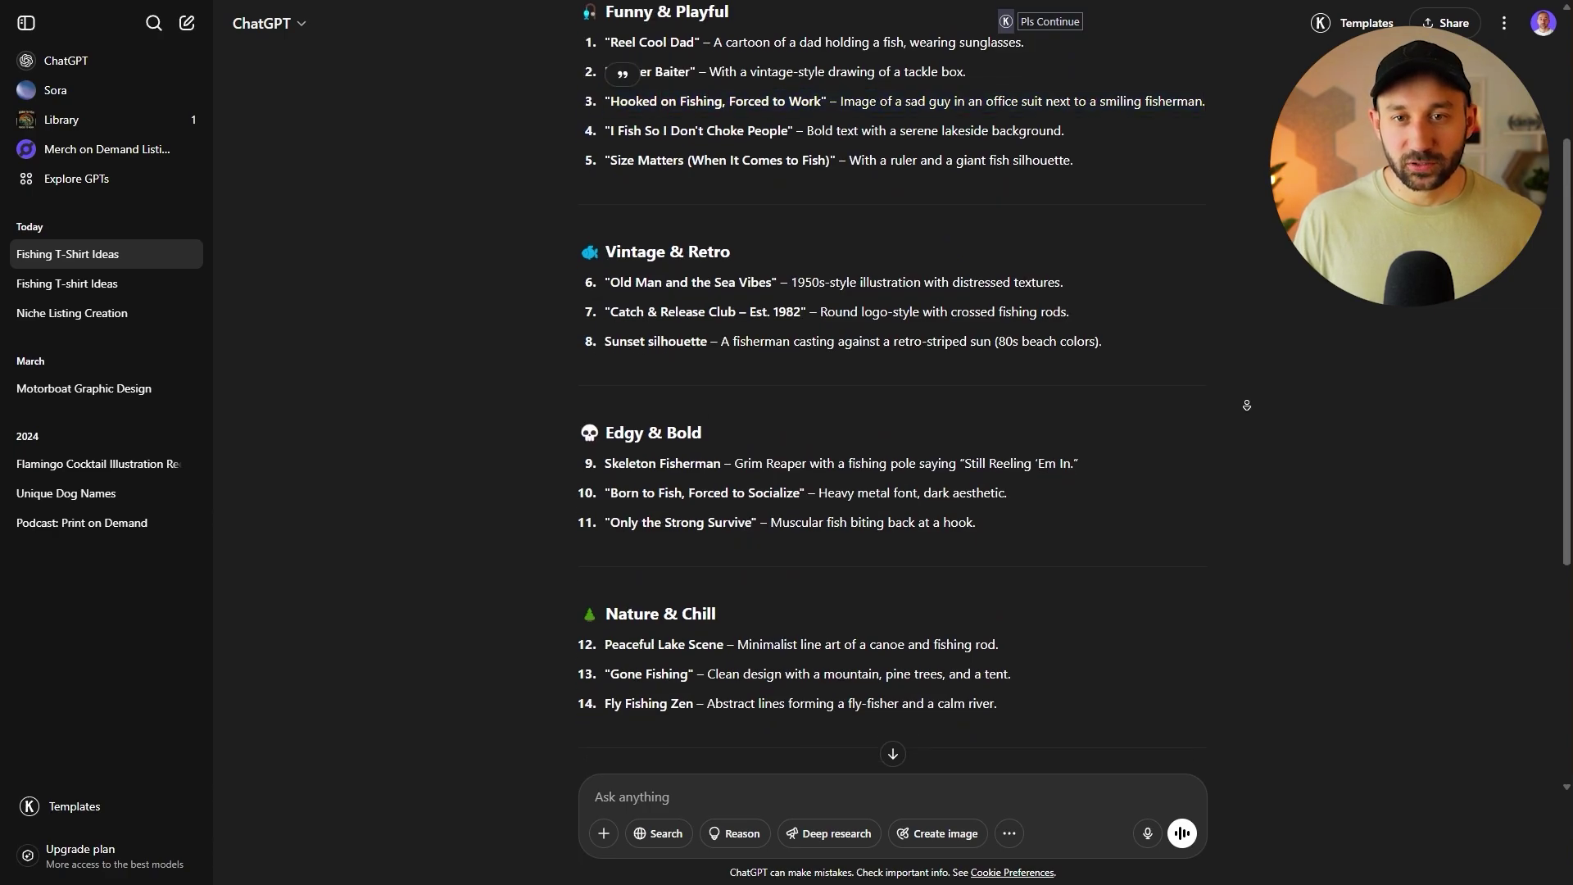
pyautogui.write('please genera')
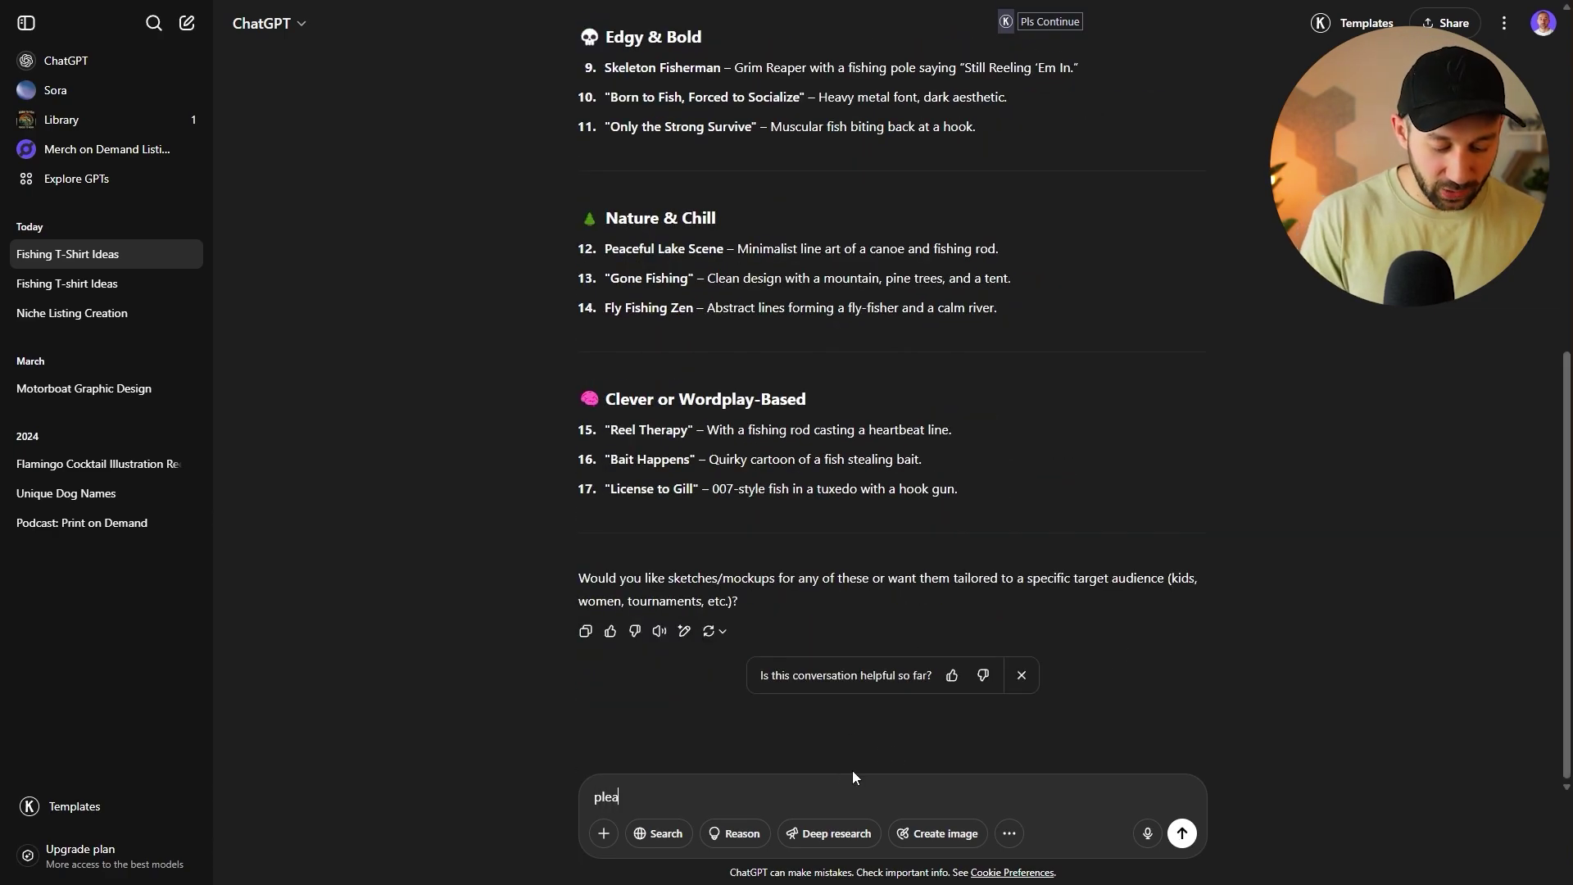
pyautogui.write('te')
pyautogui.write('3. "Hooked on Fishing, Forced to Work" – Image of a sad guy in an office suit next to a smiling fisherman.')
pyautogui.press('Return')
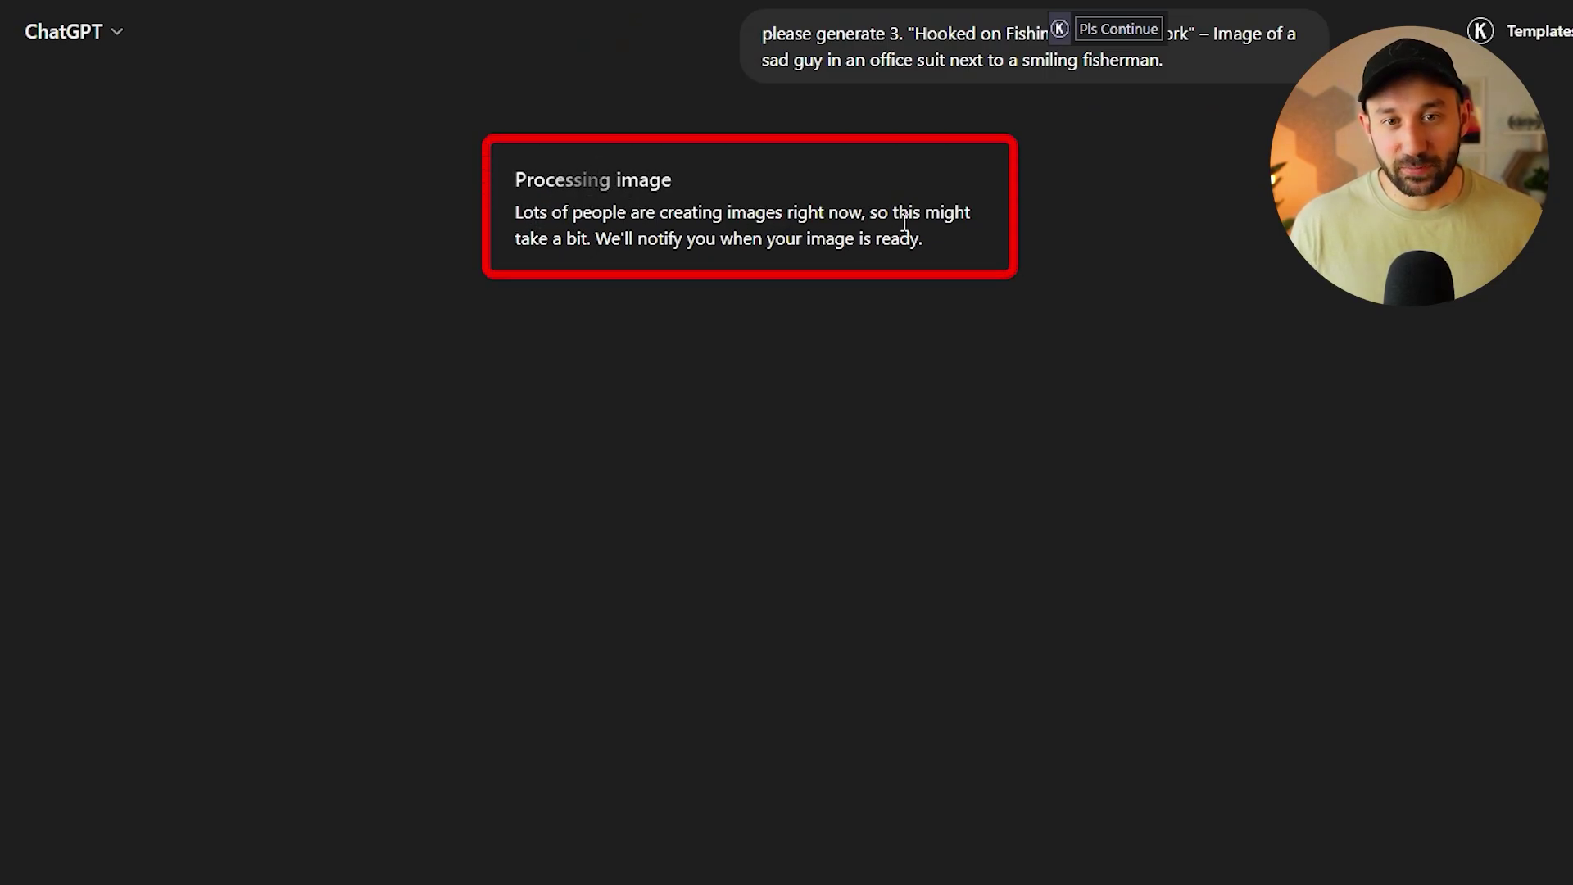
pyautogui.moveTo(922, 244); pyautogui.dragTo(512, 176)
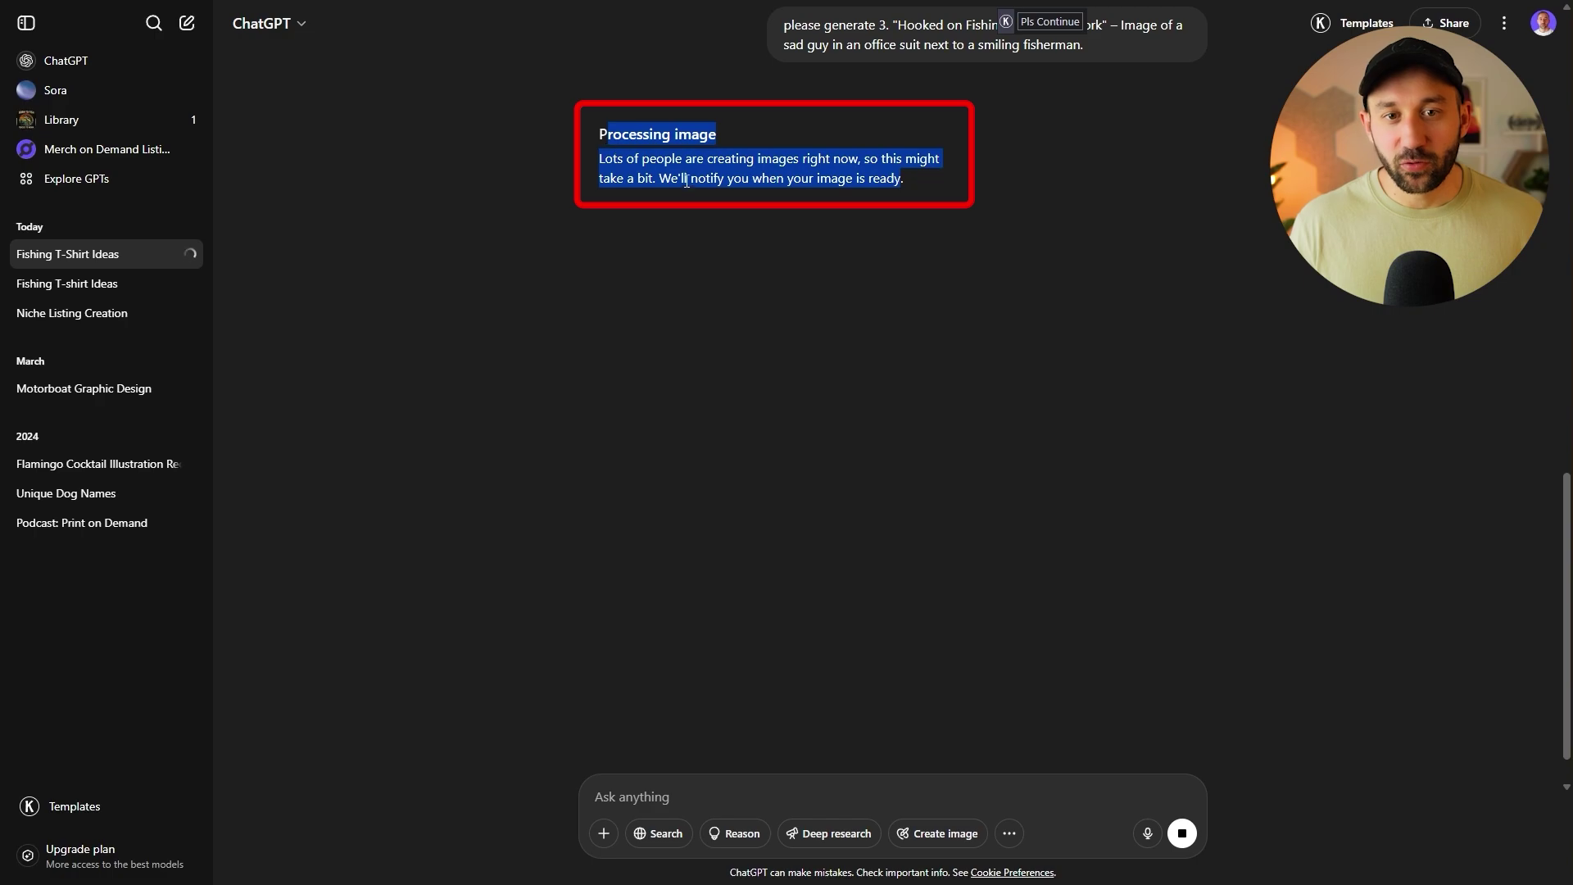
pyautogui.click(647, 251)
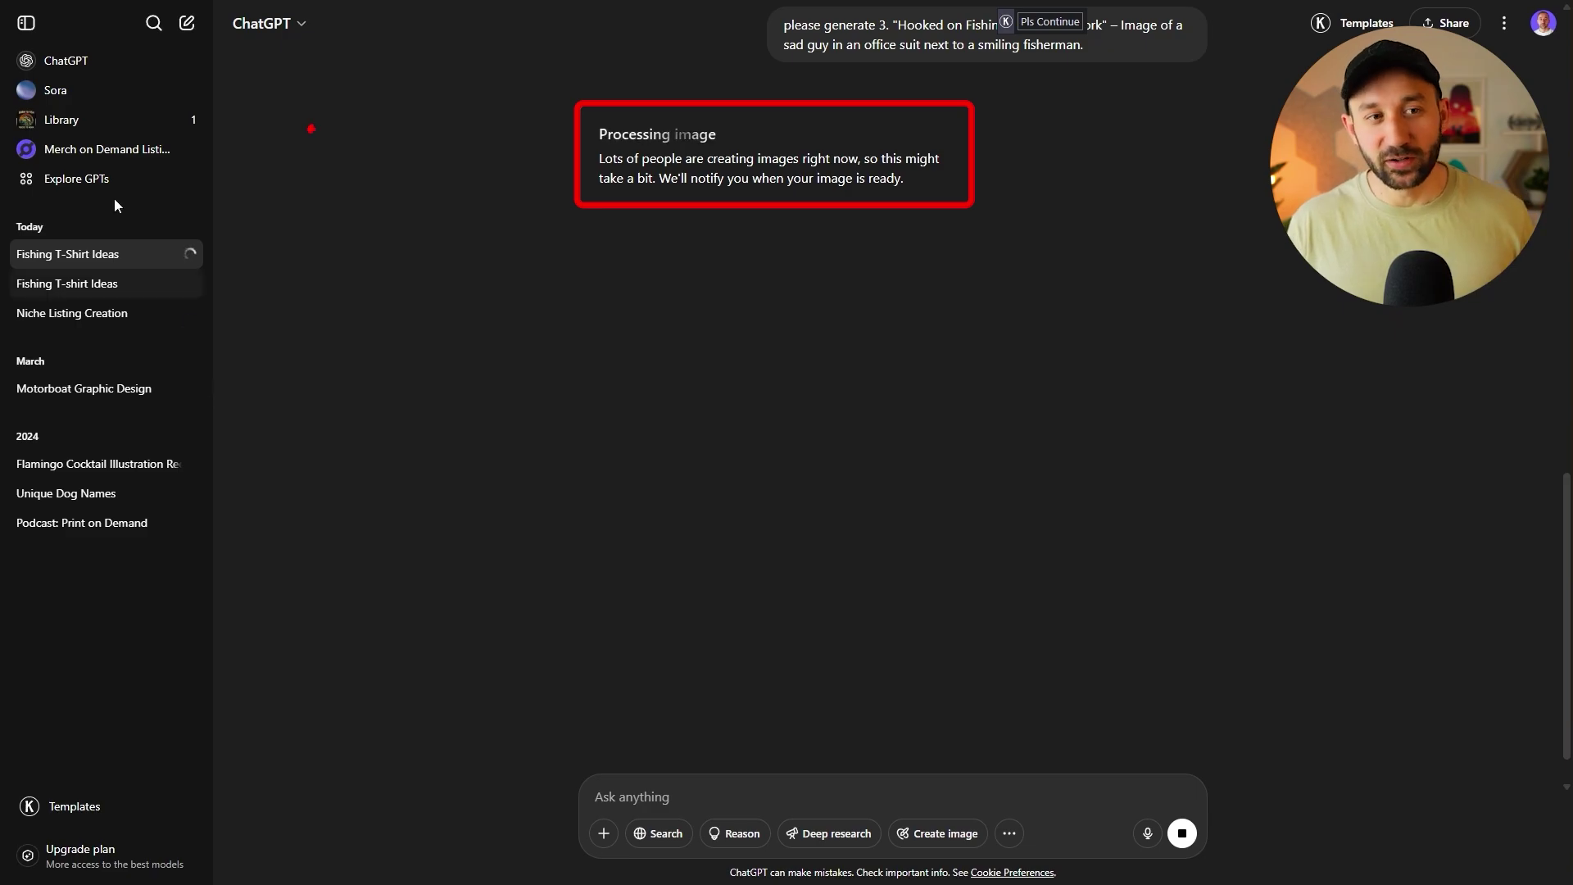
pyautogui.click(77, 123)
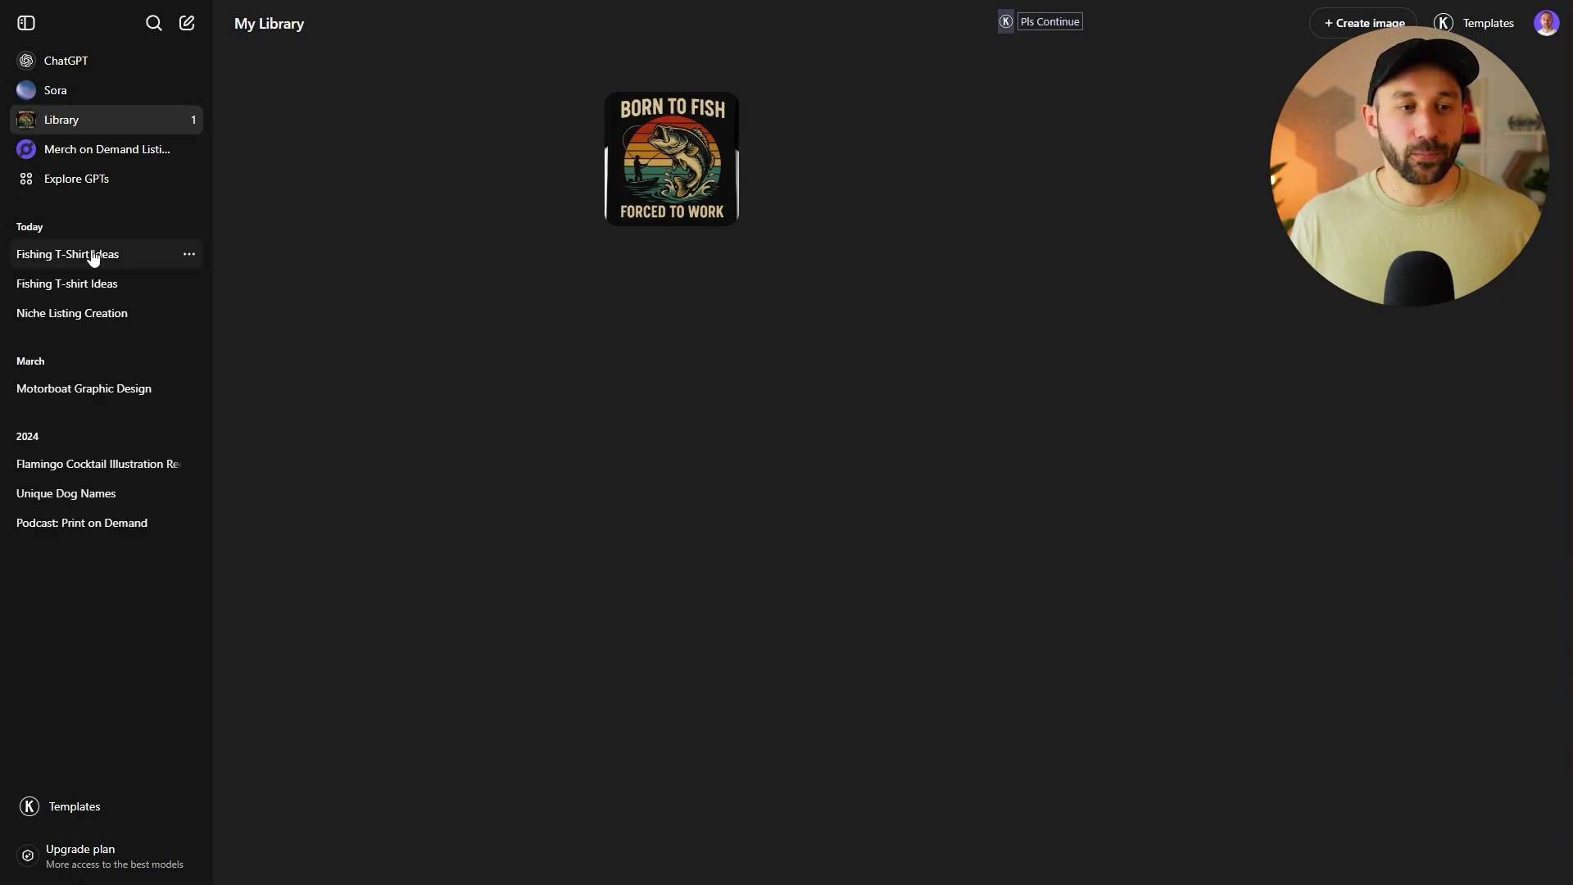
pyautogui.click(106, 254)
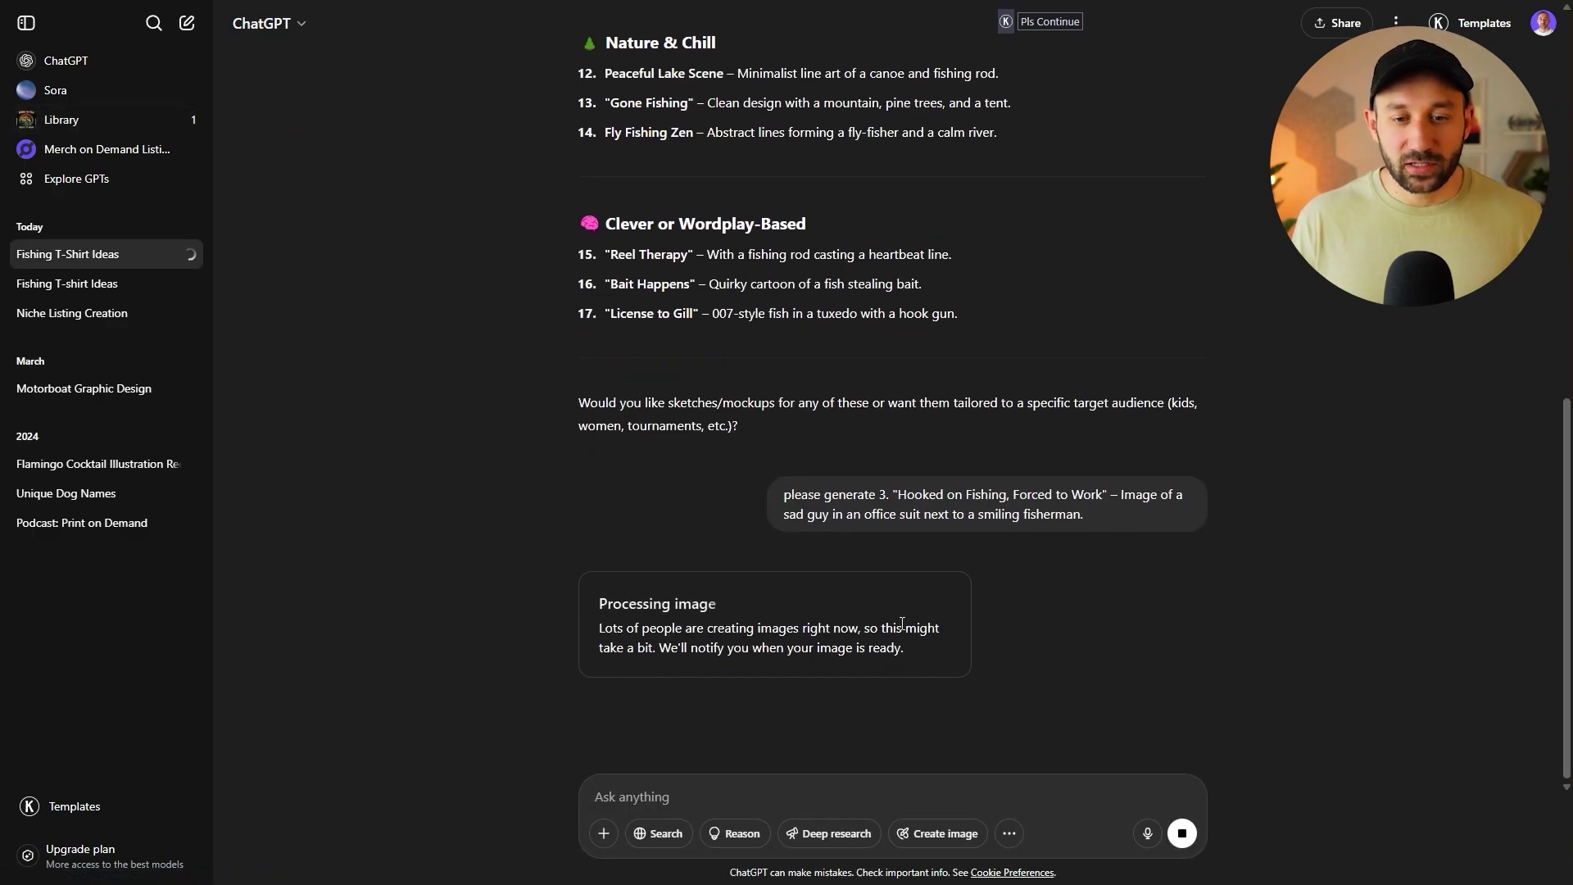
pyautogui.moveTo(592, 622); pyautogui.dragTo(1002, 690)
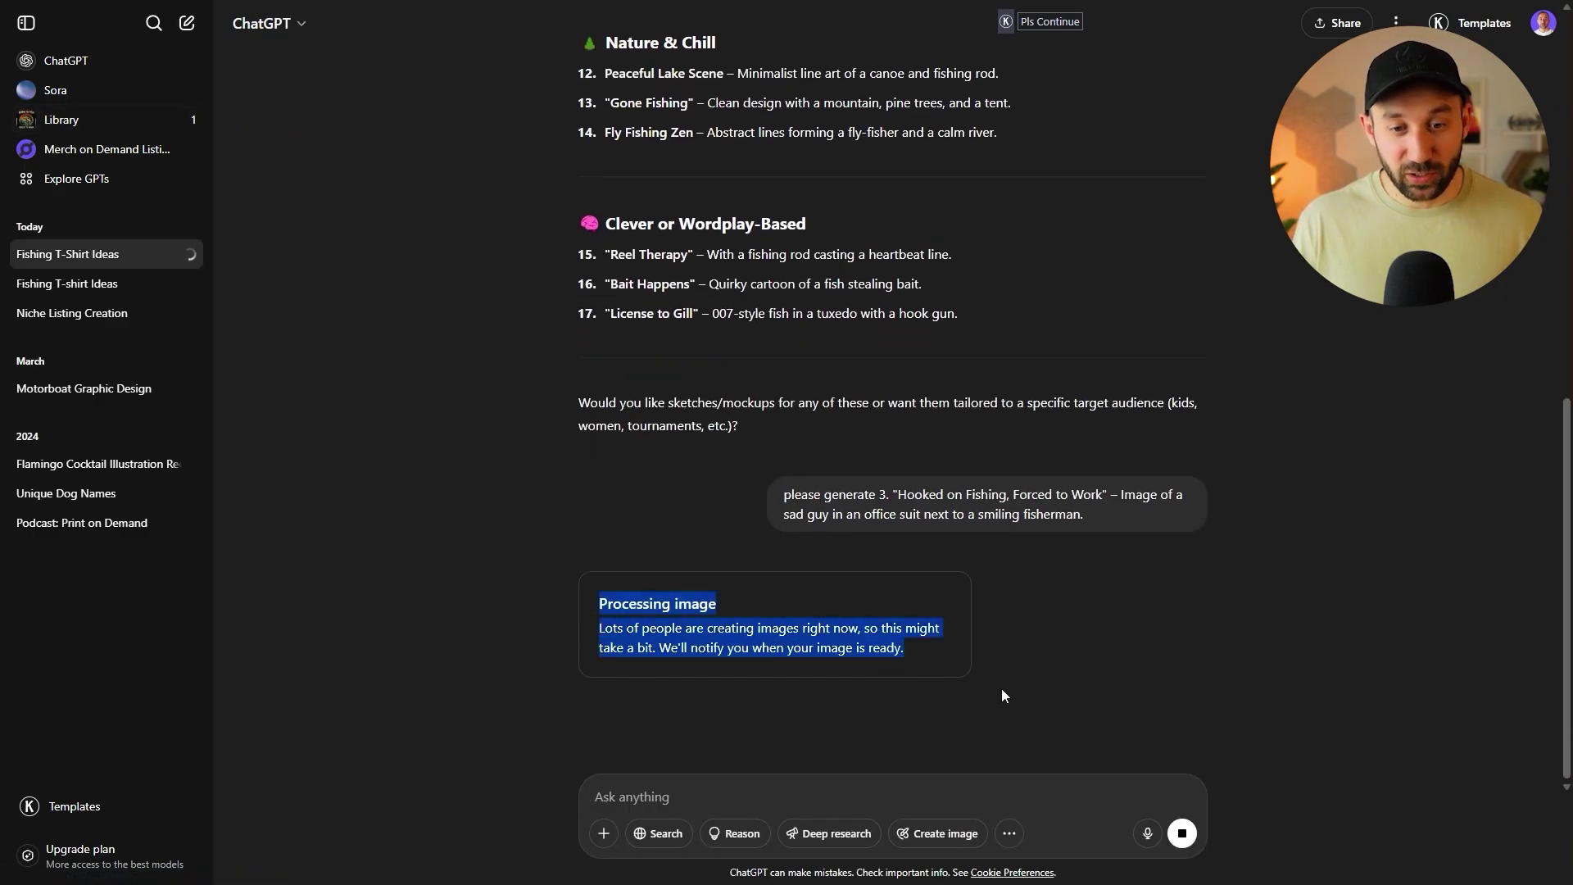
pyautogui.click(844, 629)
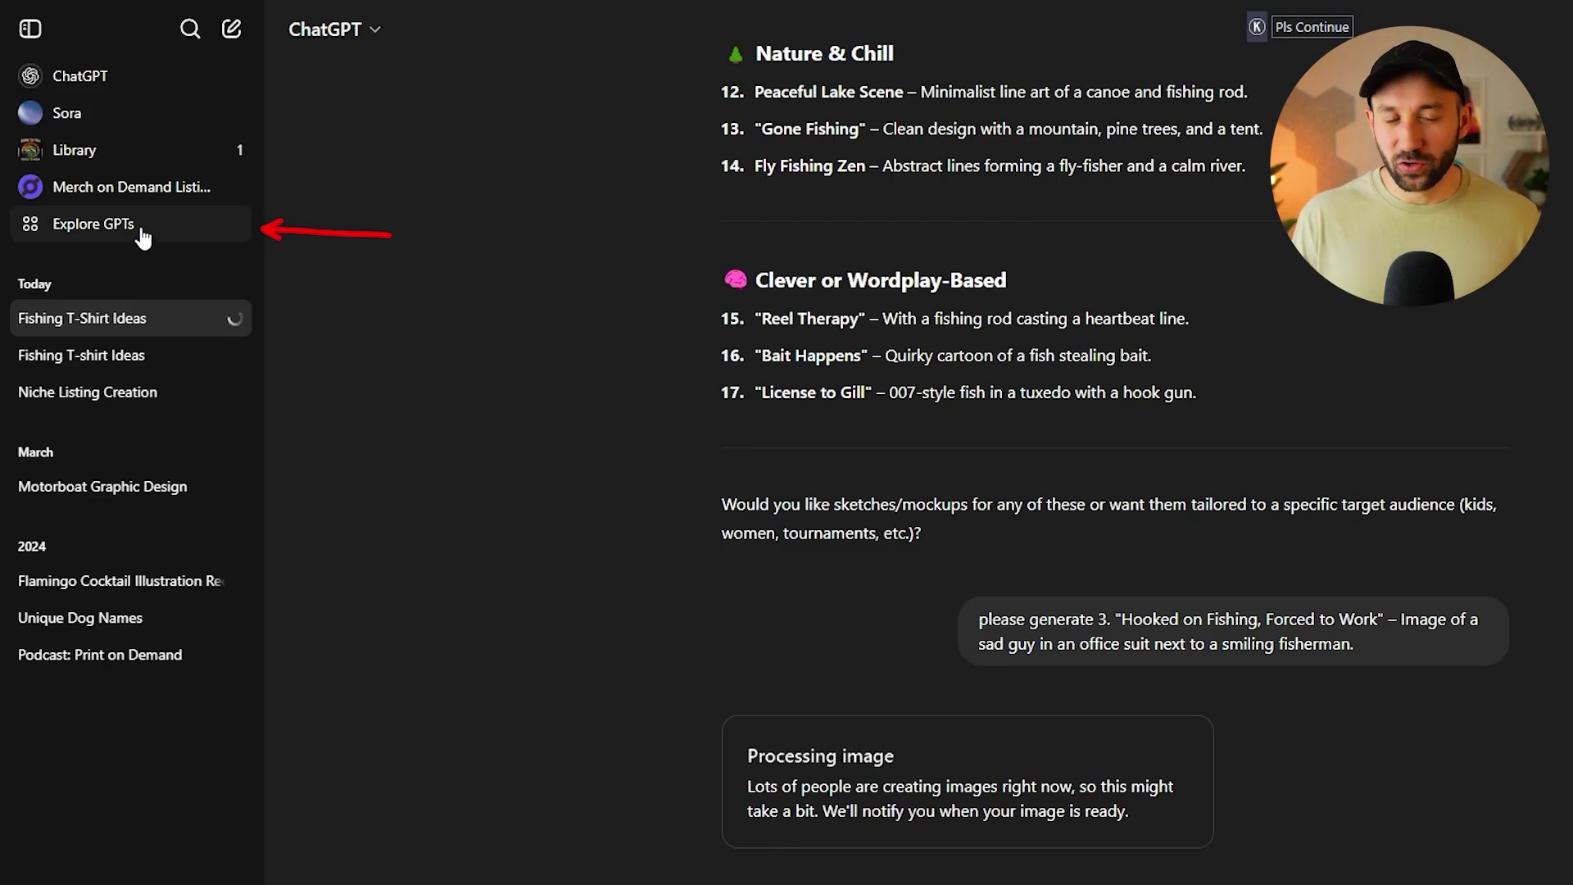
# Step: Search the GPT store for 'merch on demand' and start a chat with Merch on Demand Listing Assistant
pyautogui.click(141, 234)
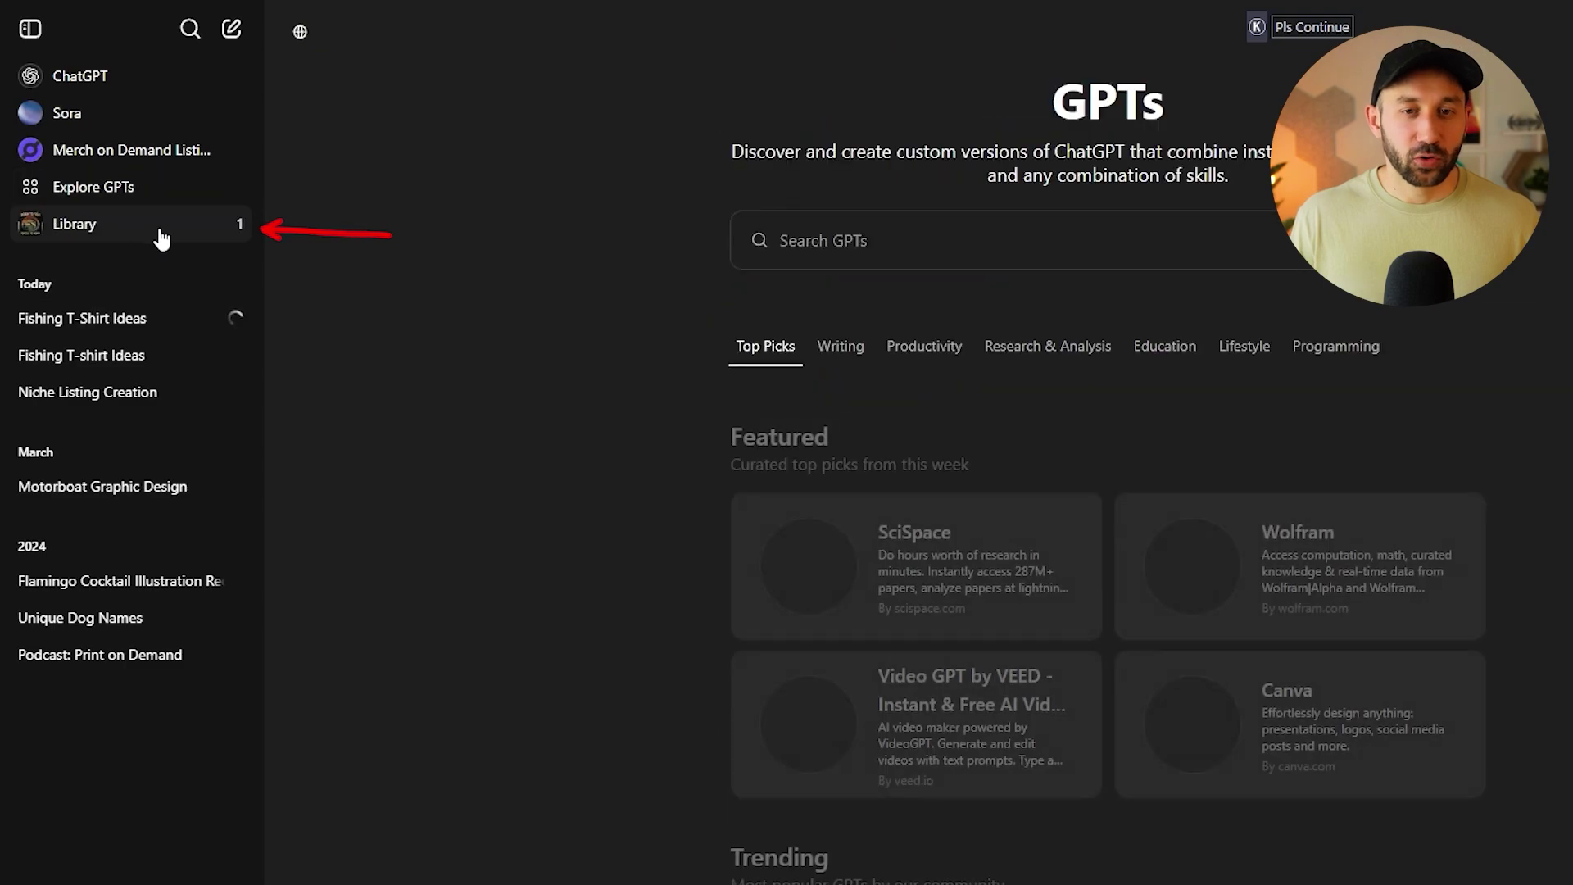
pyautogui.click(789, 181)
pyautogui.write('print o')
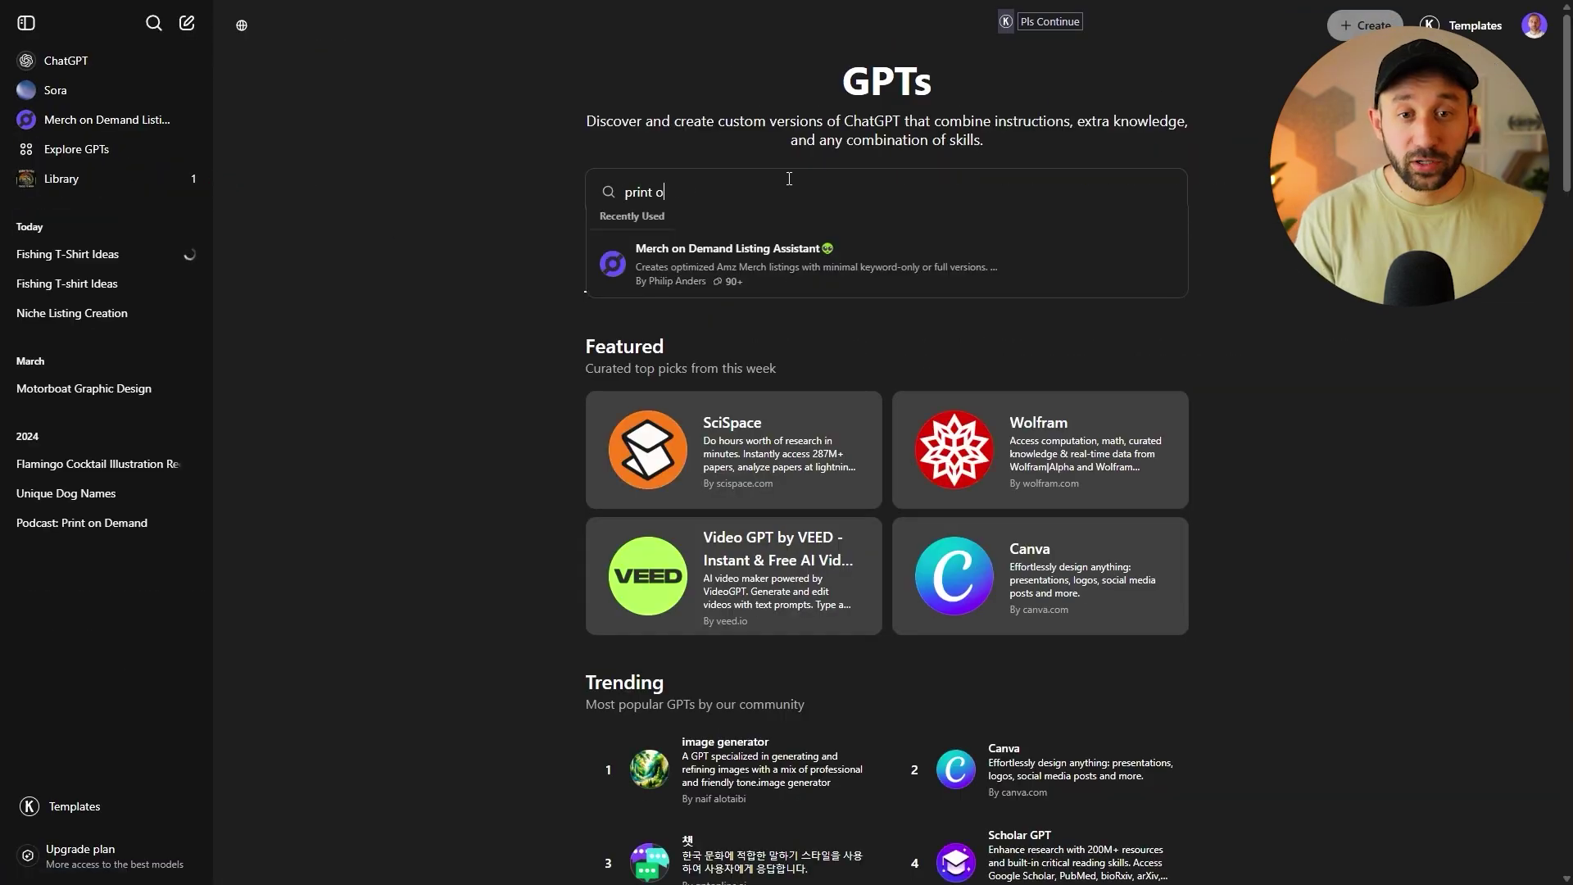
pyautogui.write('n demand')
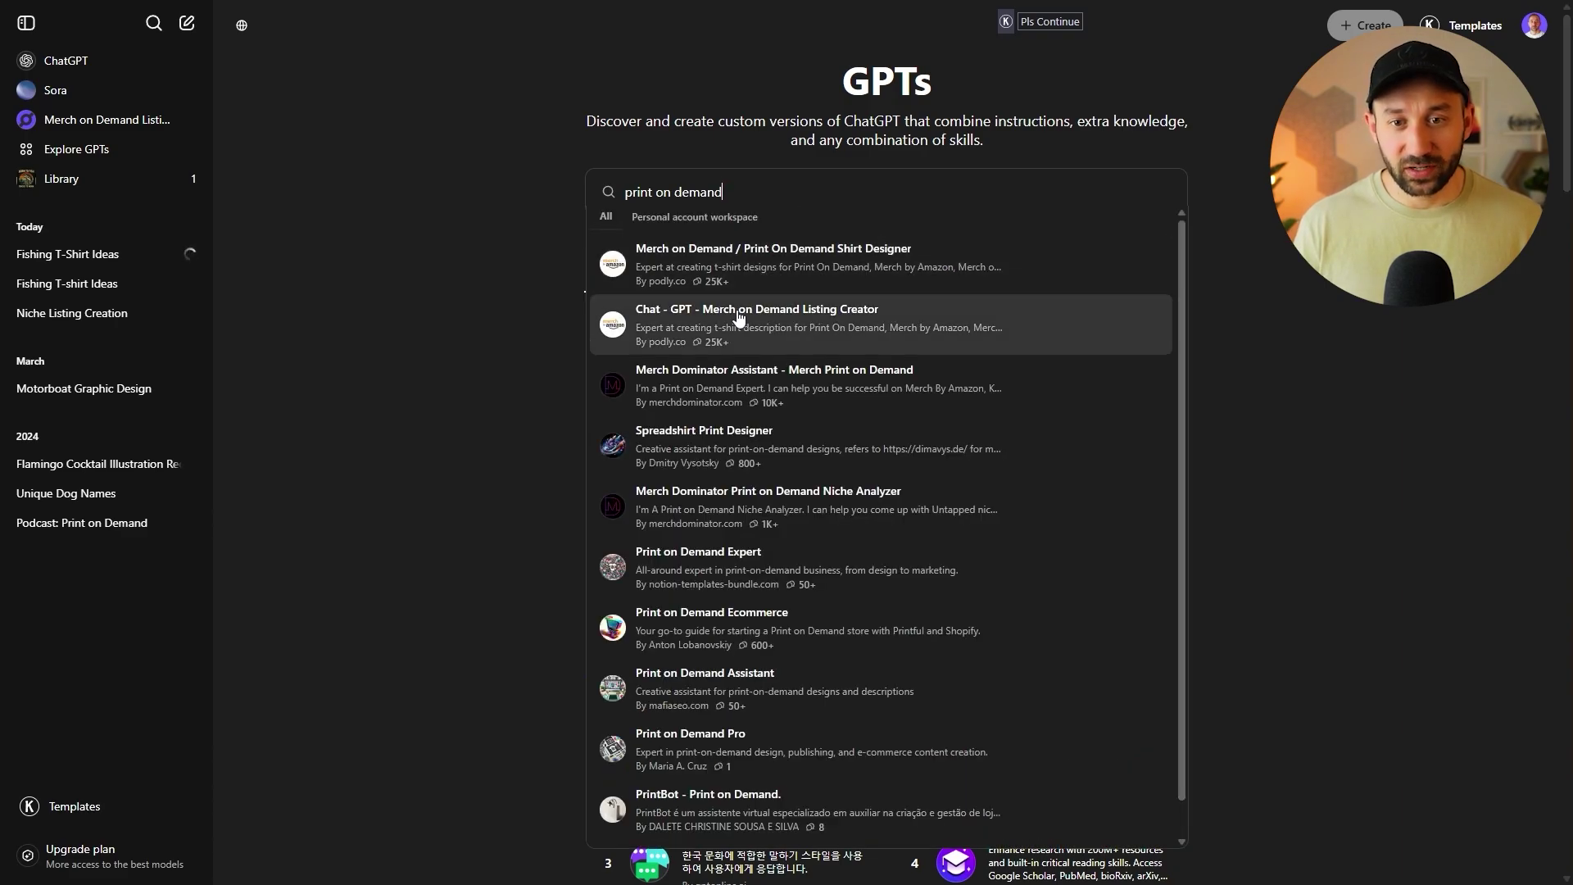
pyautogui.scroll(-1, 739, 317)
pyautogui.scroll(1, 739, 317)
pyautogui.tripleClick(733, 189)
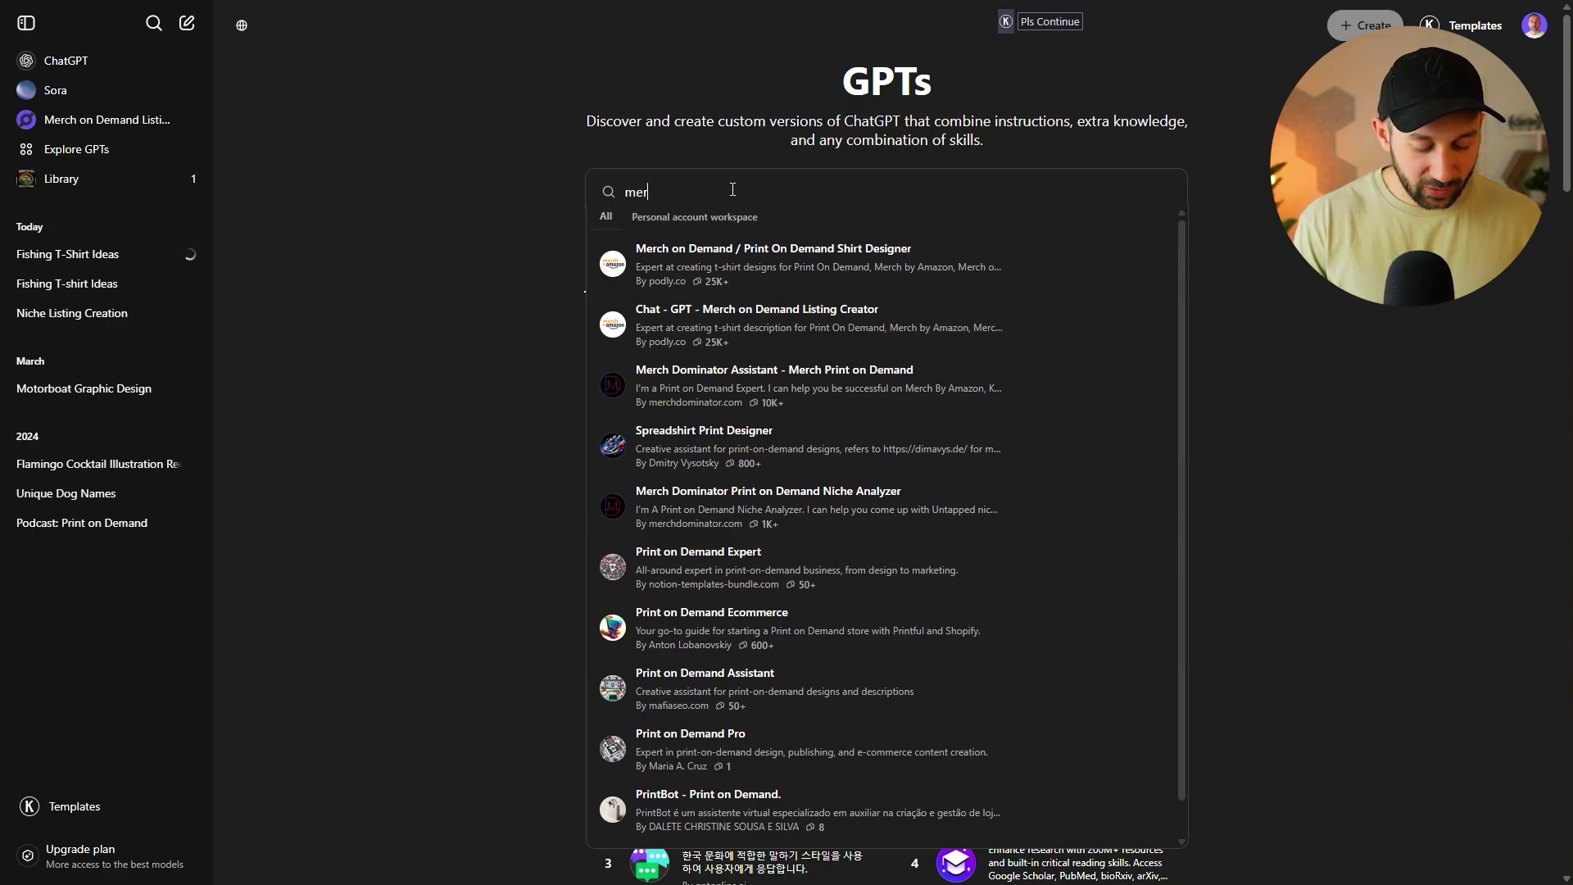
pyautogui.write('ch on demand')
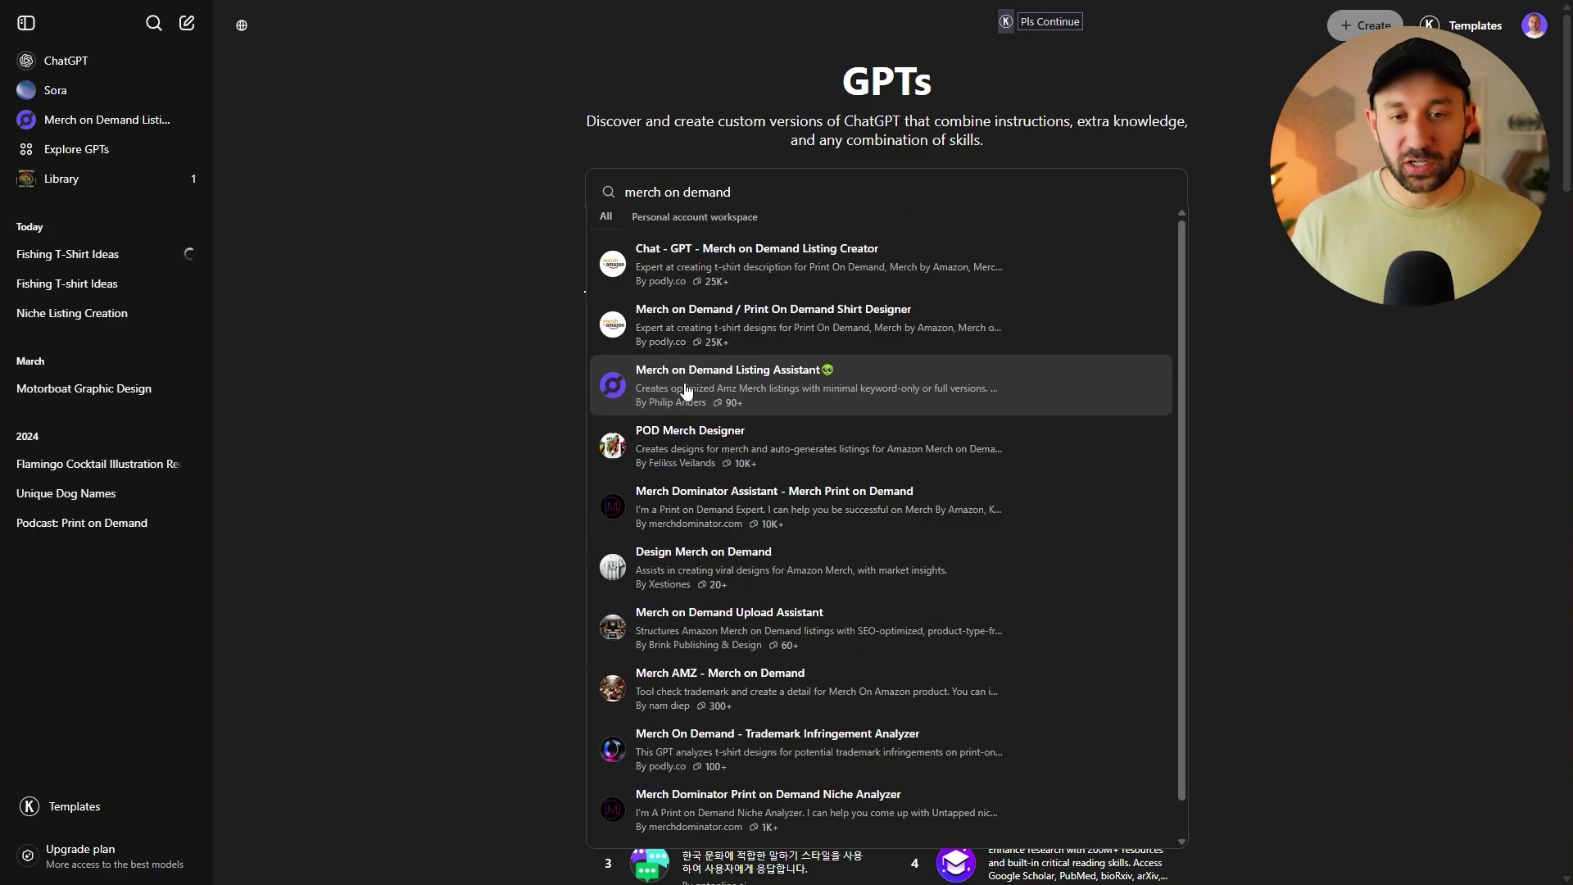
pyautogui.click(813, 387)
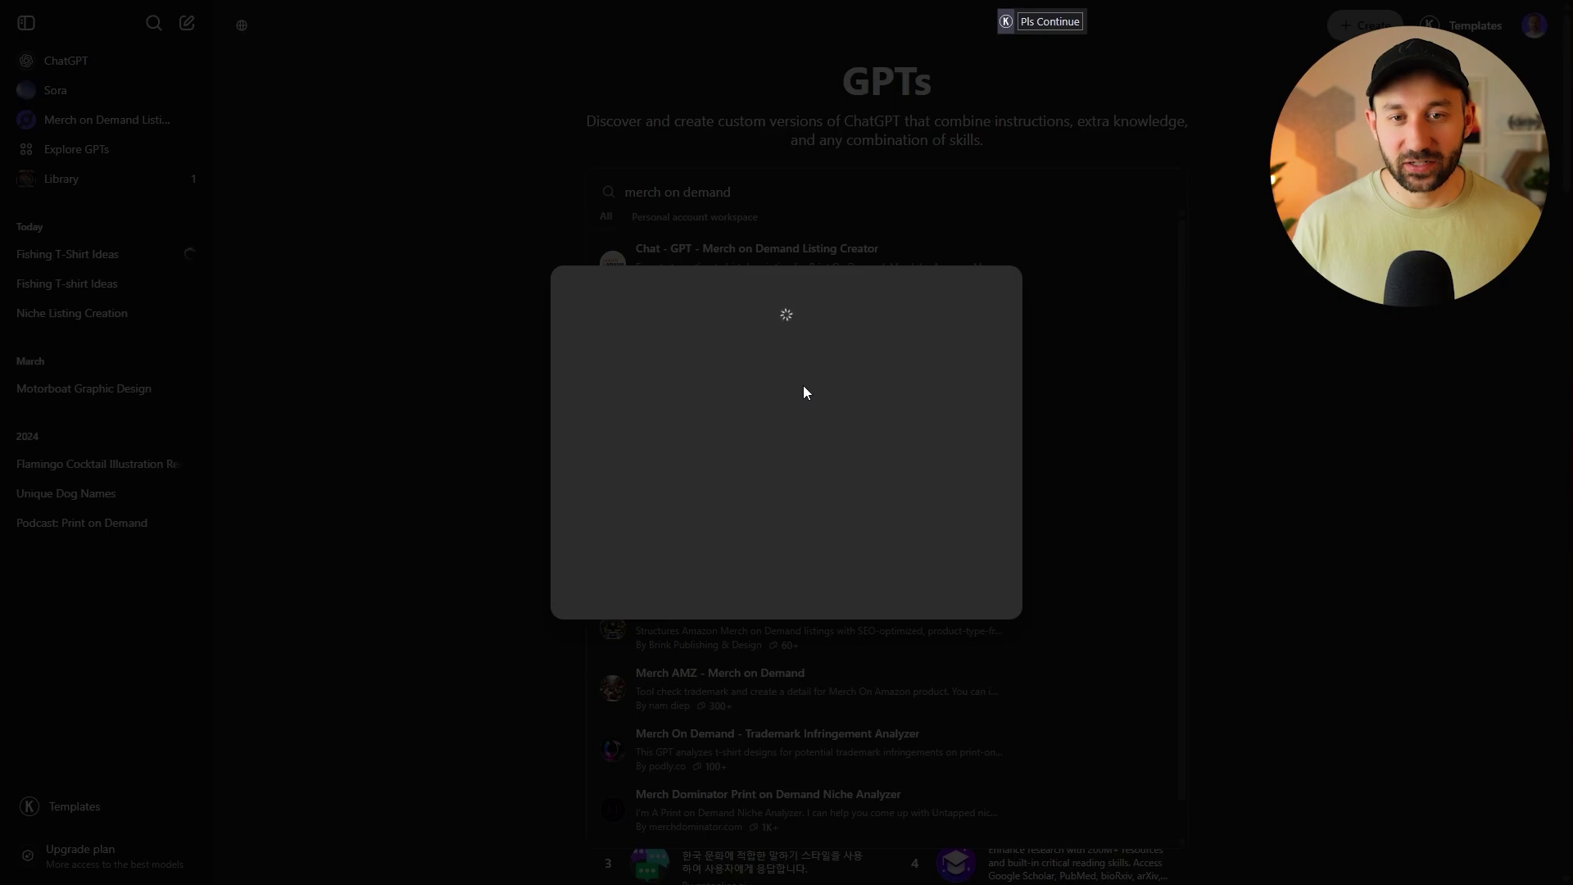
pyautogui.click(808, 838)
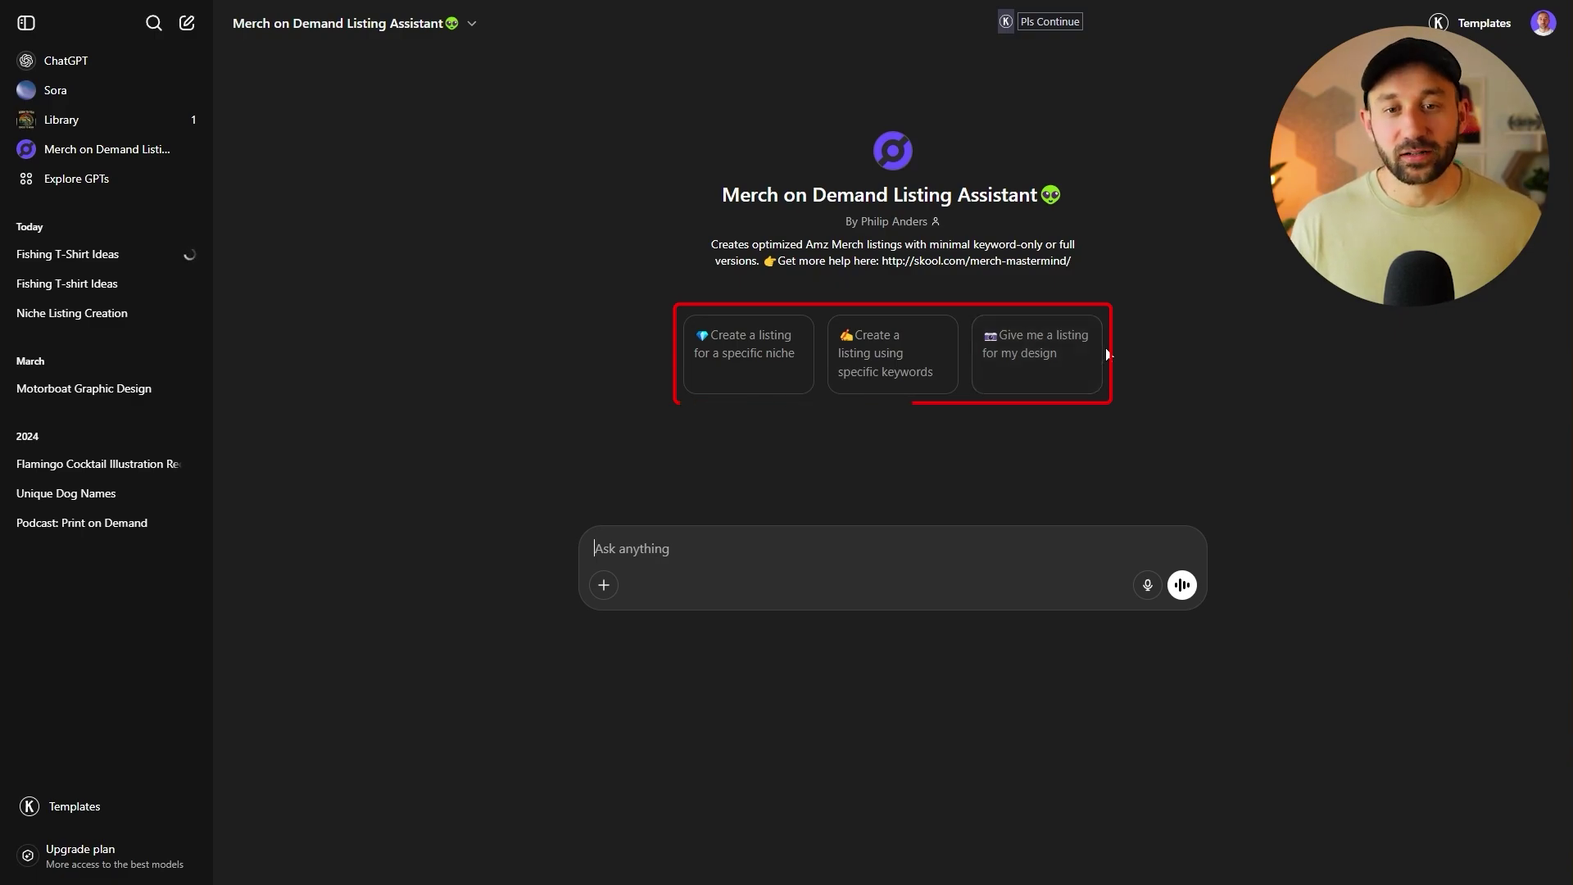
# Step: Ask the Listing Assistant for a listing from the keywords fishing, funny, retro, fish, angler
pyautogui.click(873, 368)
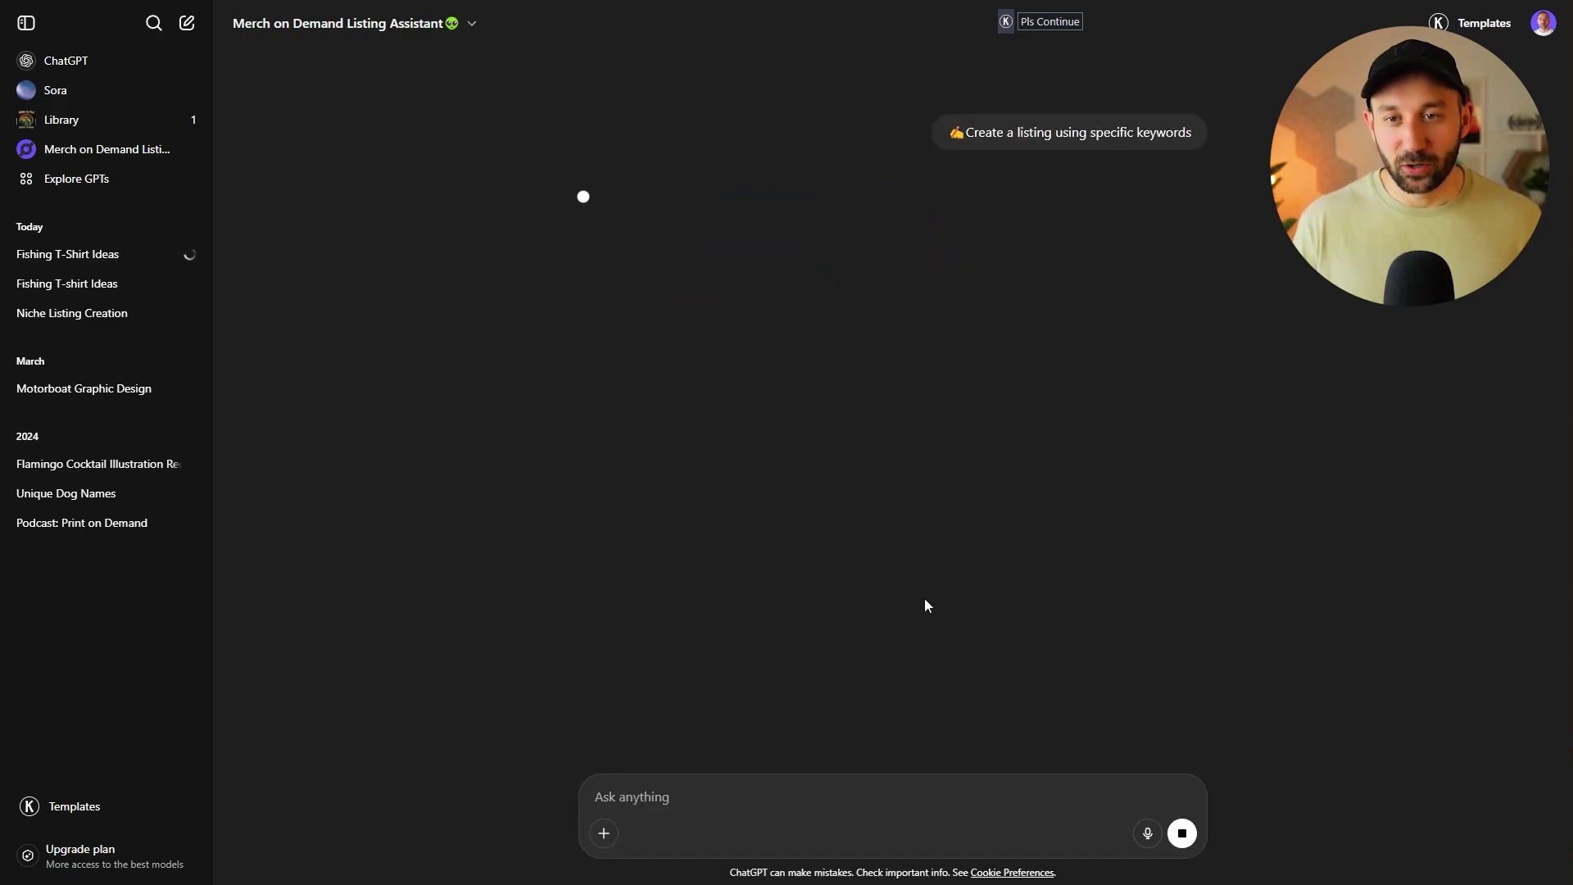
pyautogui.write('fishing, funny, retro, fish, angler,')
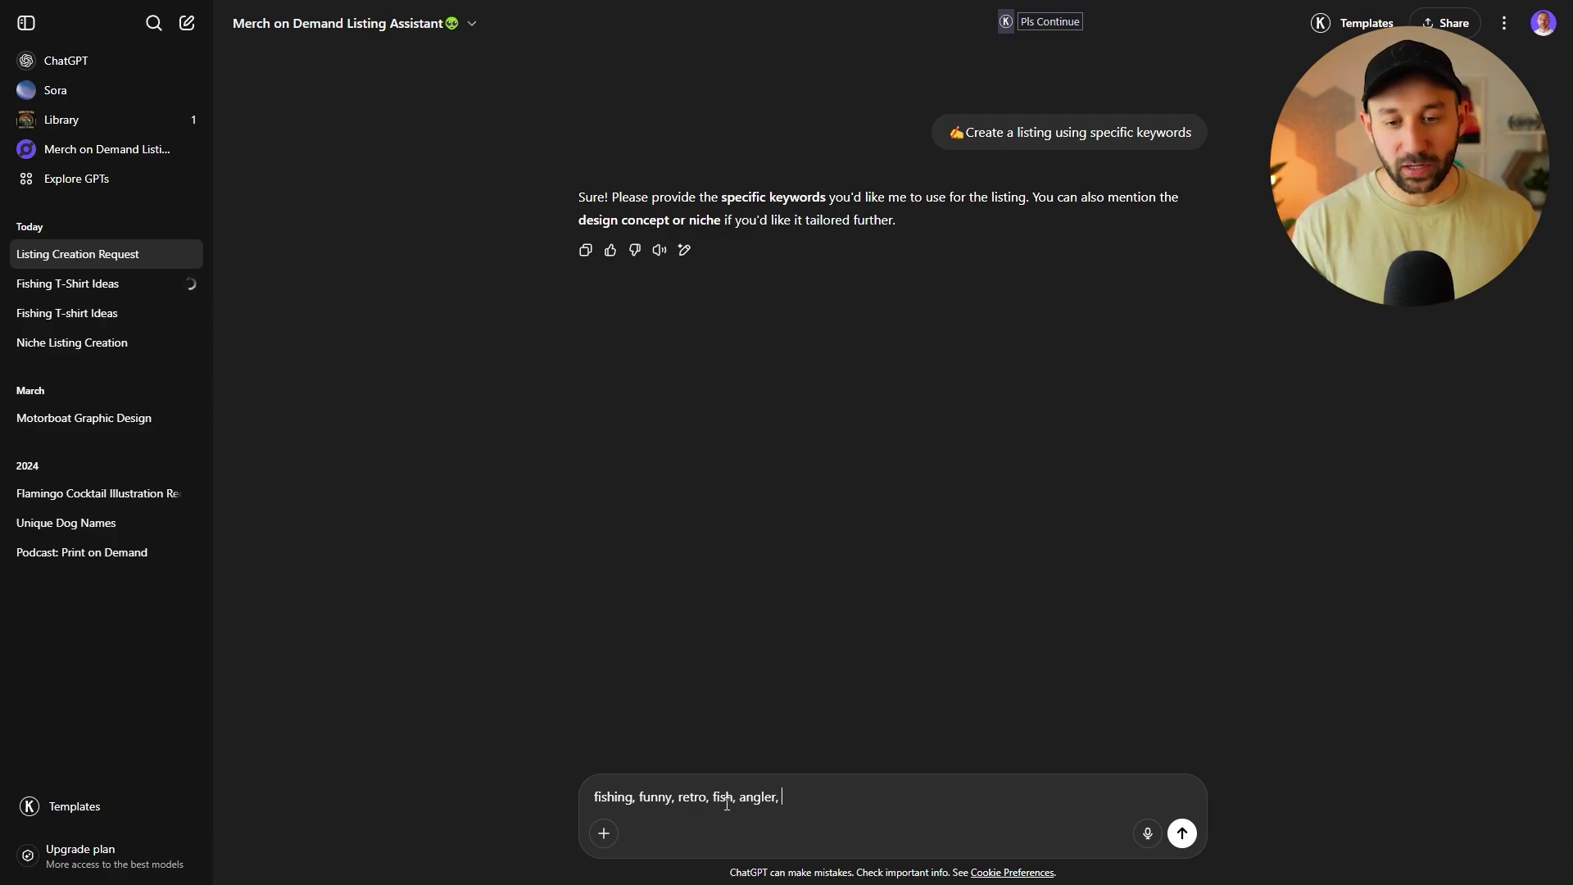
pyautogui.press('BackSpace')
pyautogui.press('Return')
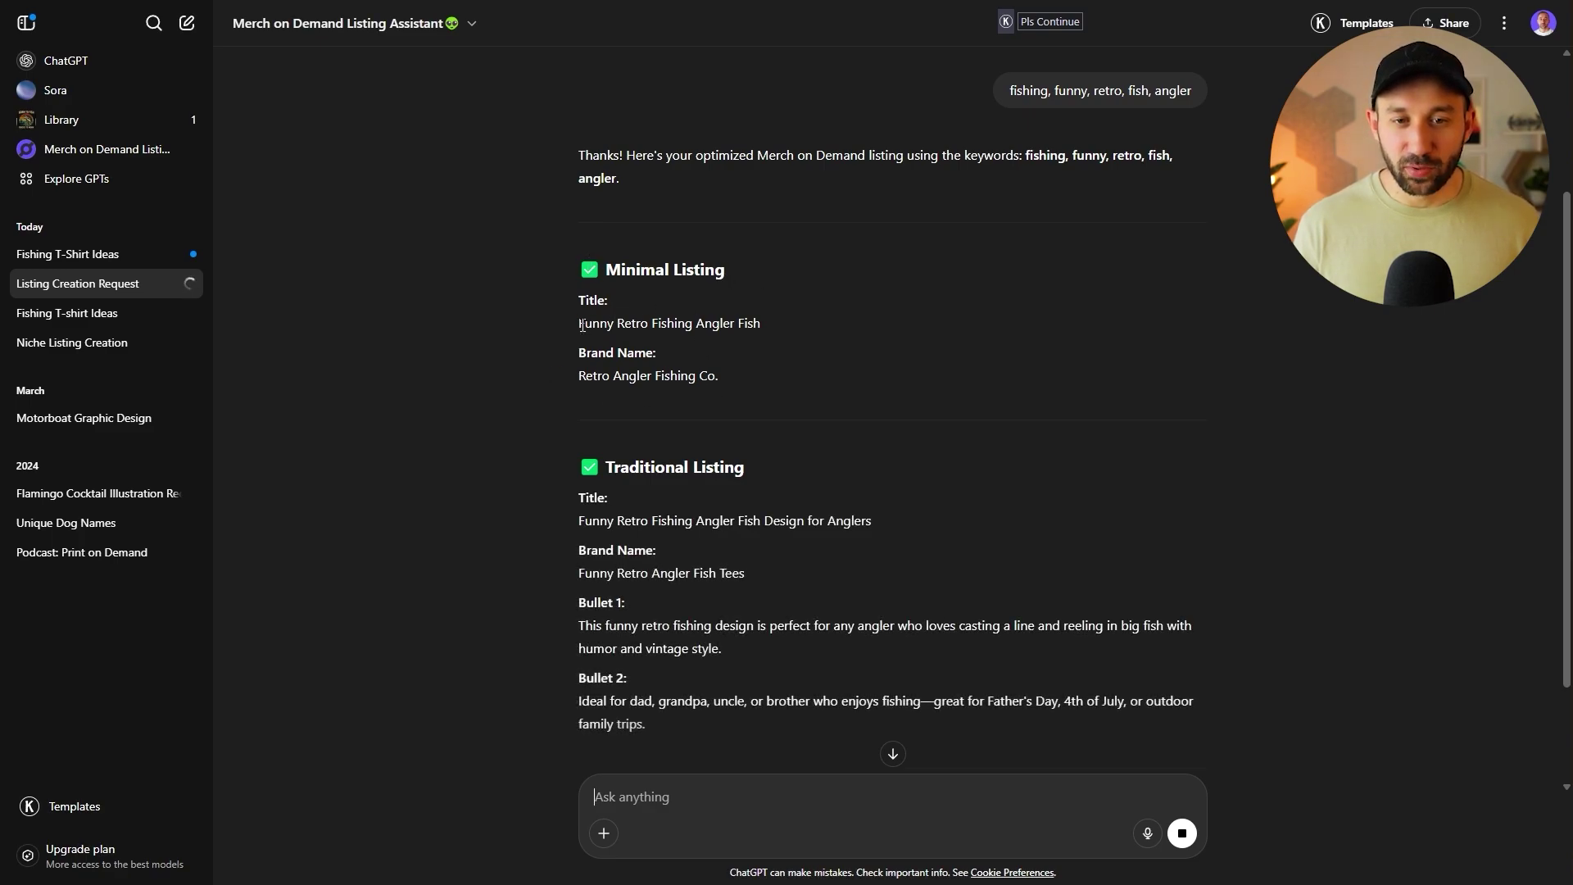
# Step: Review the generated minimal and traditional listing titles and bullet points
pyautogui.moveTo(578, 324); pyautogui.dragTo(700, 330)
pyautogui.scroll(-2, 721, 368)
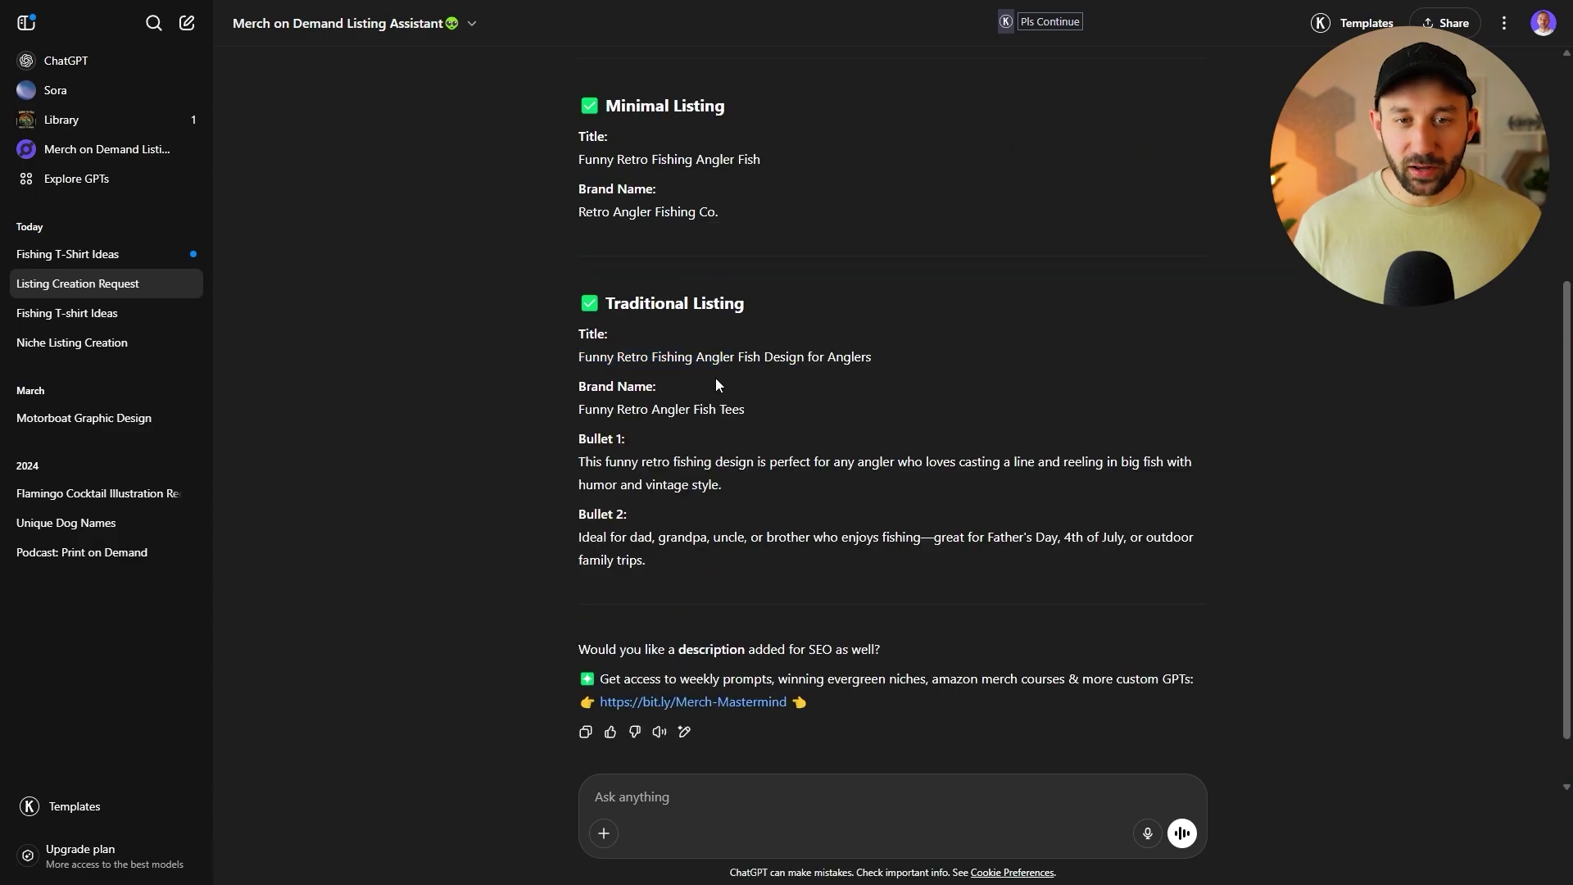
pyautogui.scroll(-1, 585, 329)
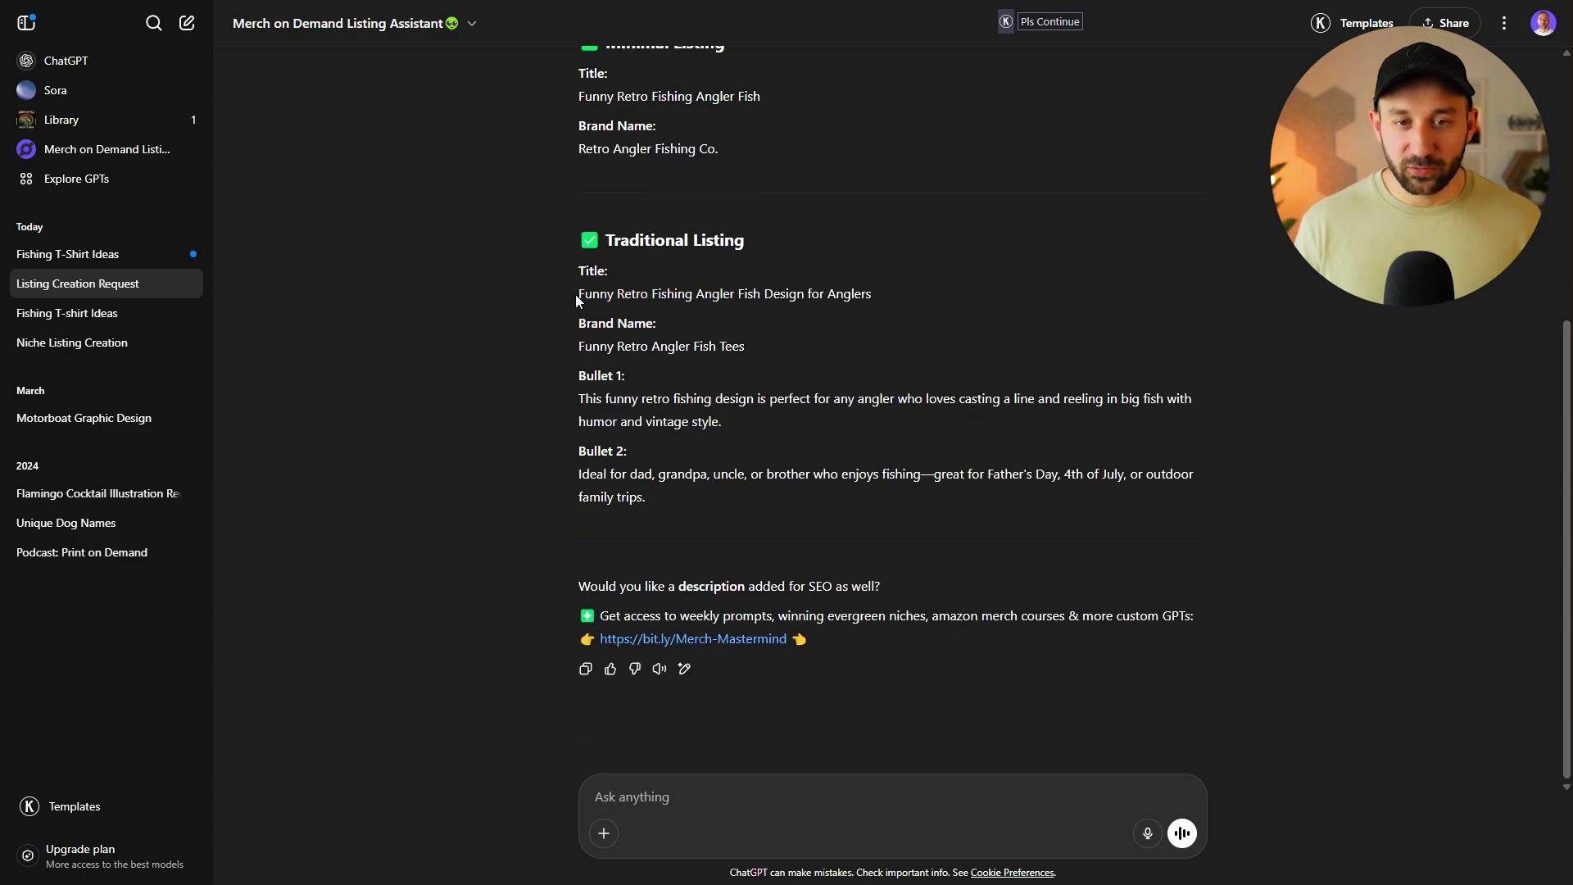
pyautogui.moveTo(576, 300); pyautogui.dragTo(967, 287)
pyautogui.moveTo(574, 398); pyautogui.dragTo(808, 508)
pyautogui.click(808, 508)
pyautogui.scroll(5, 804, 534)
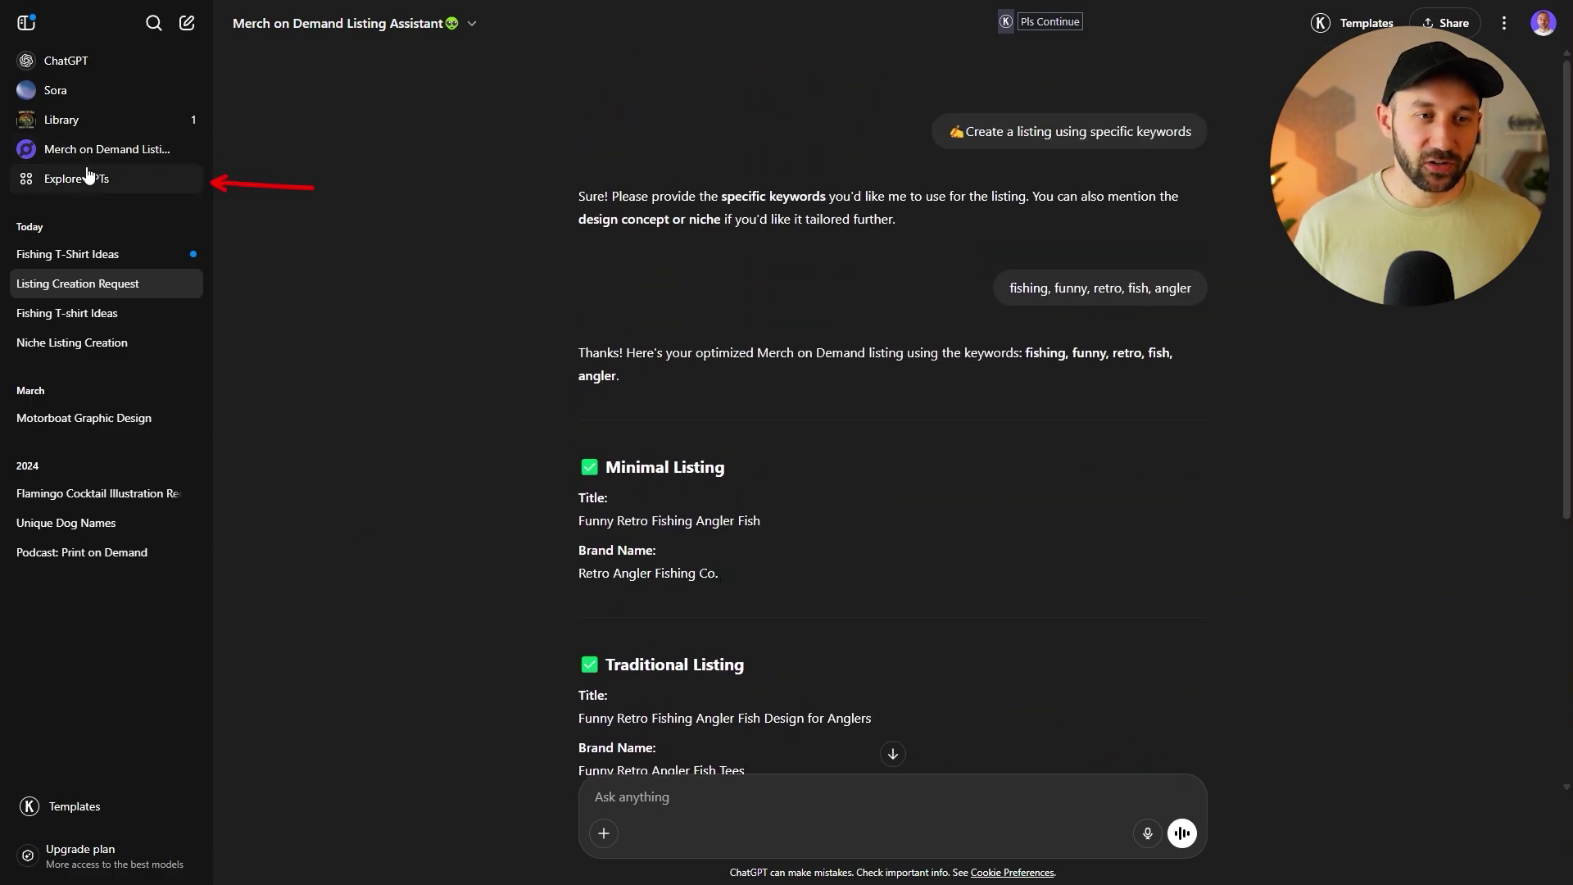
pyautogui.click(111, 184)
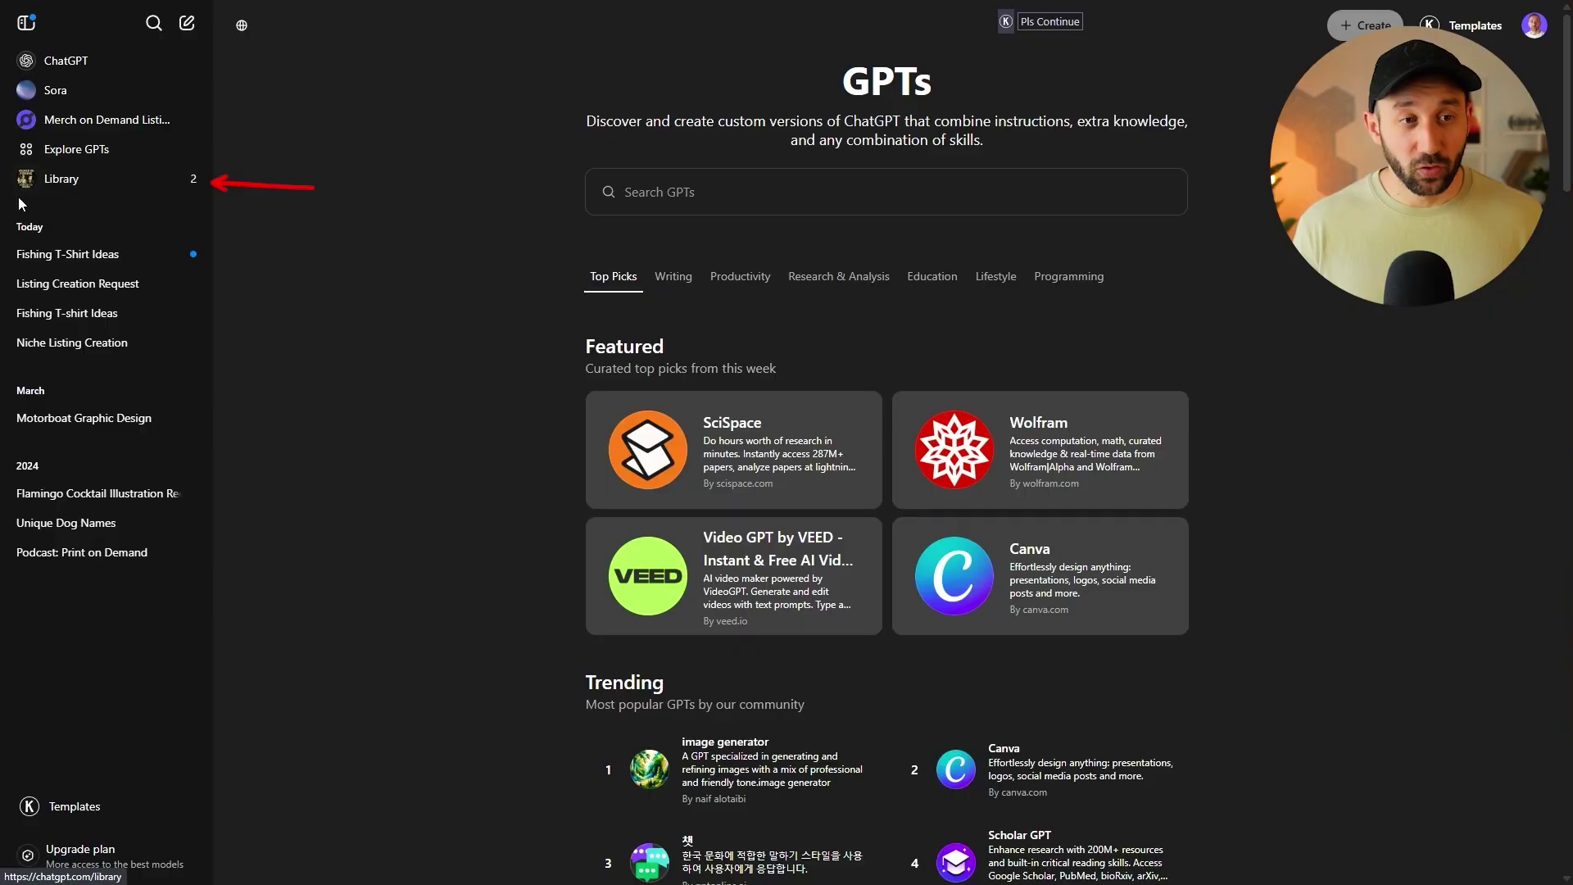
# Step: Find the Hooked on Fishing image in the library, view it full size in its chat, then close the viewer
pyautogui.click(47, 185)
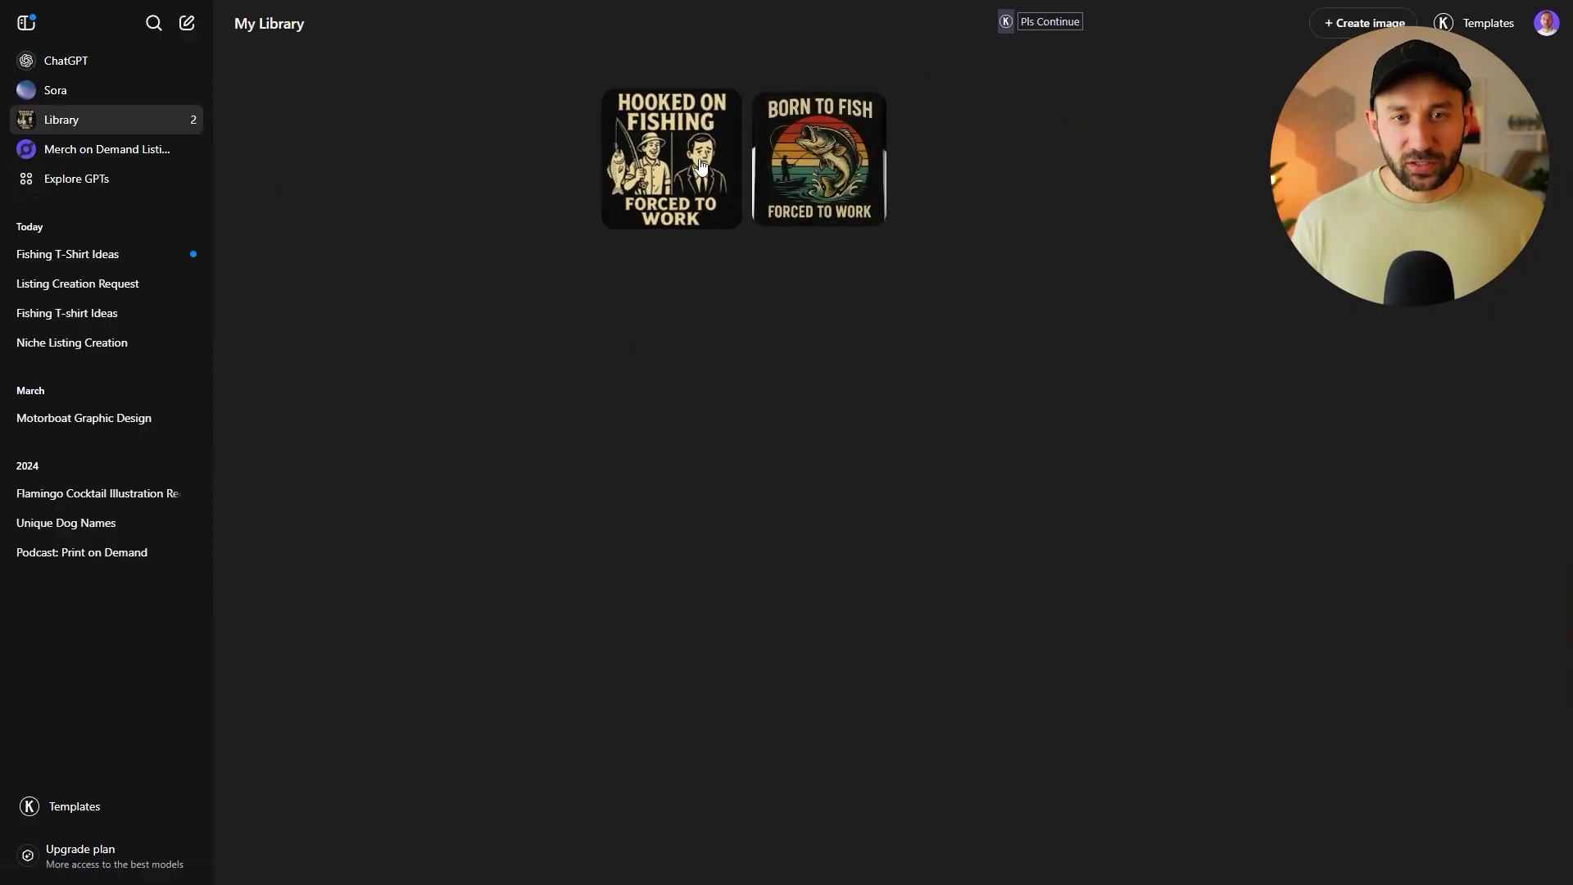
pyautogui.click(701, 167)
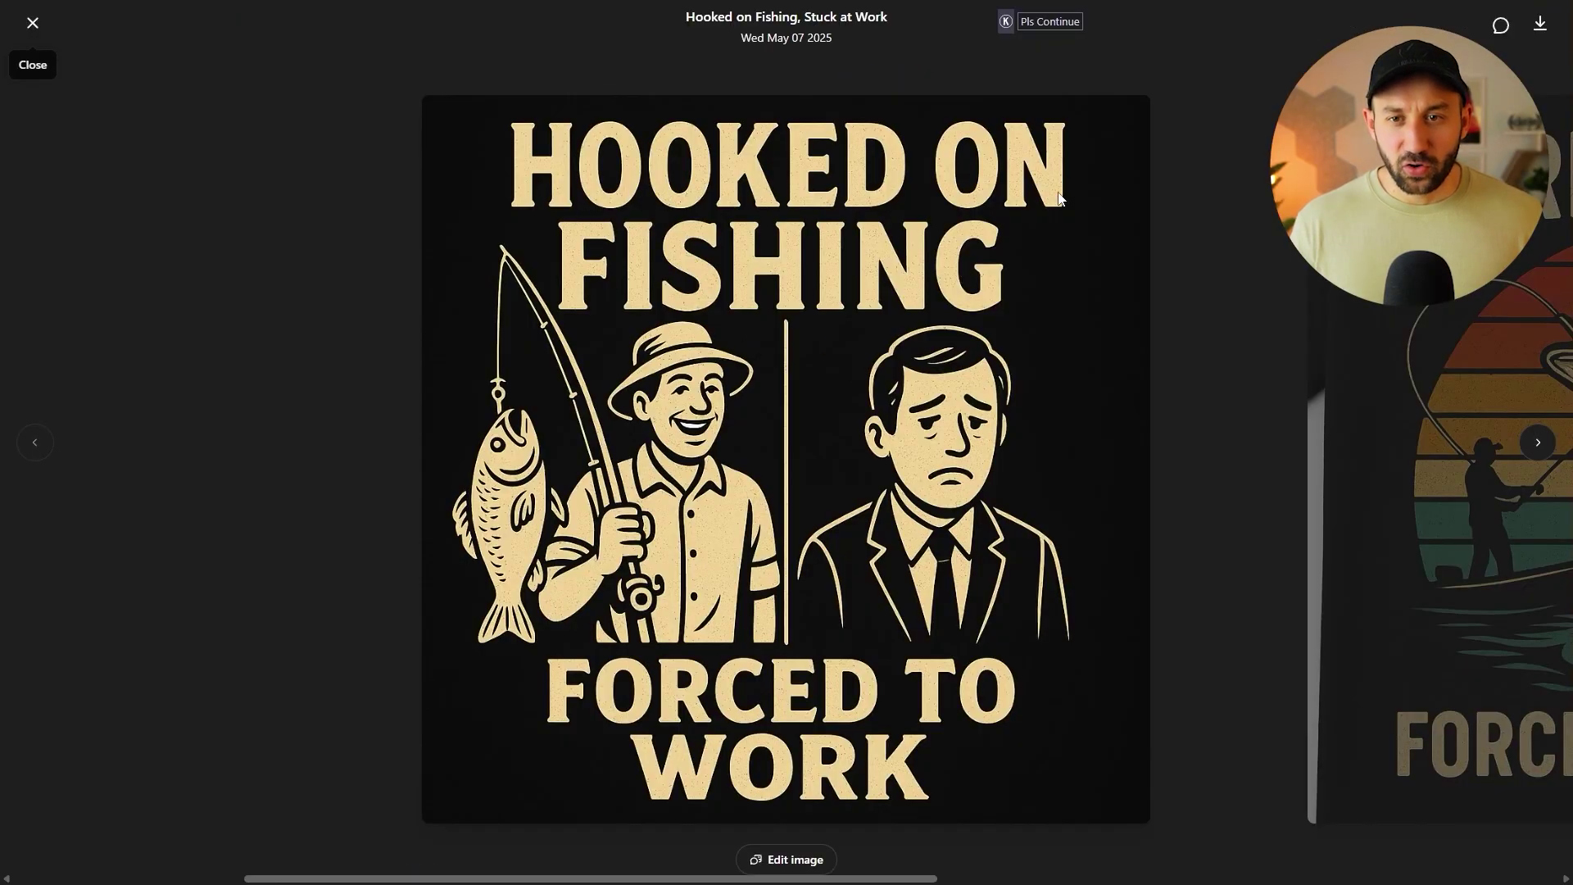
pyautogui.click(1014, 378)
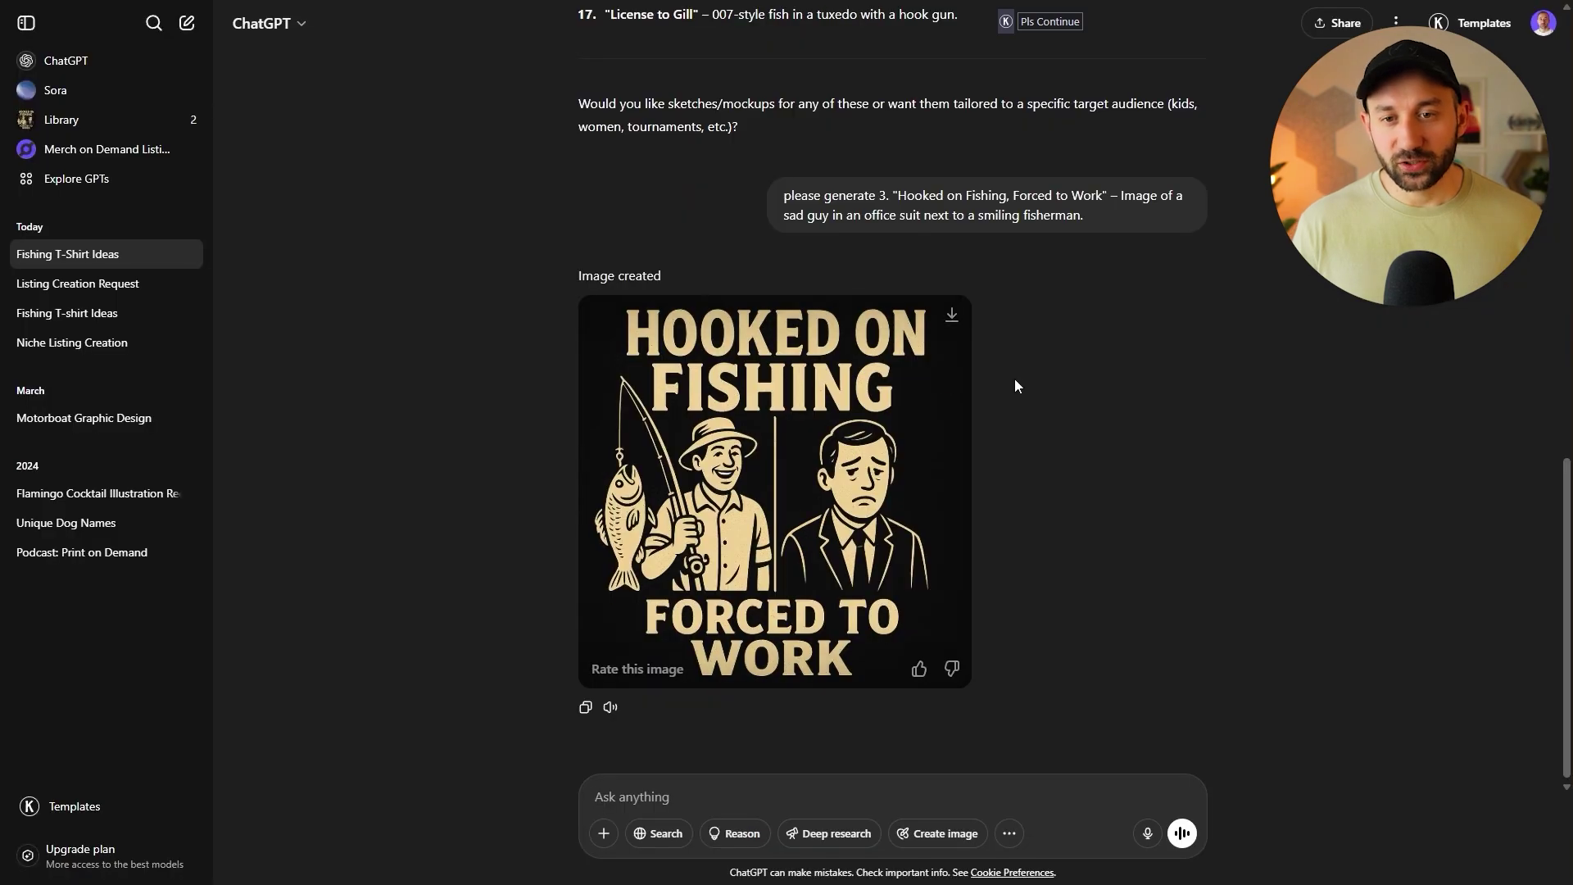
pyautogui.click(918, 450)
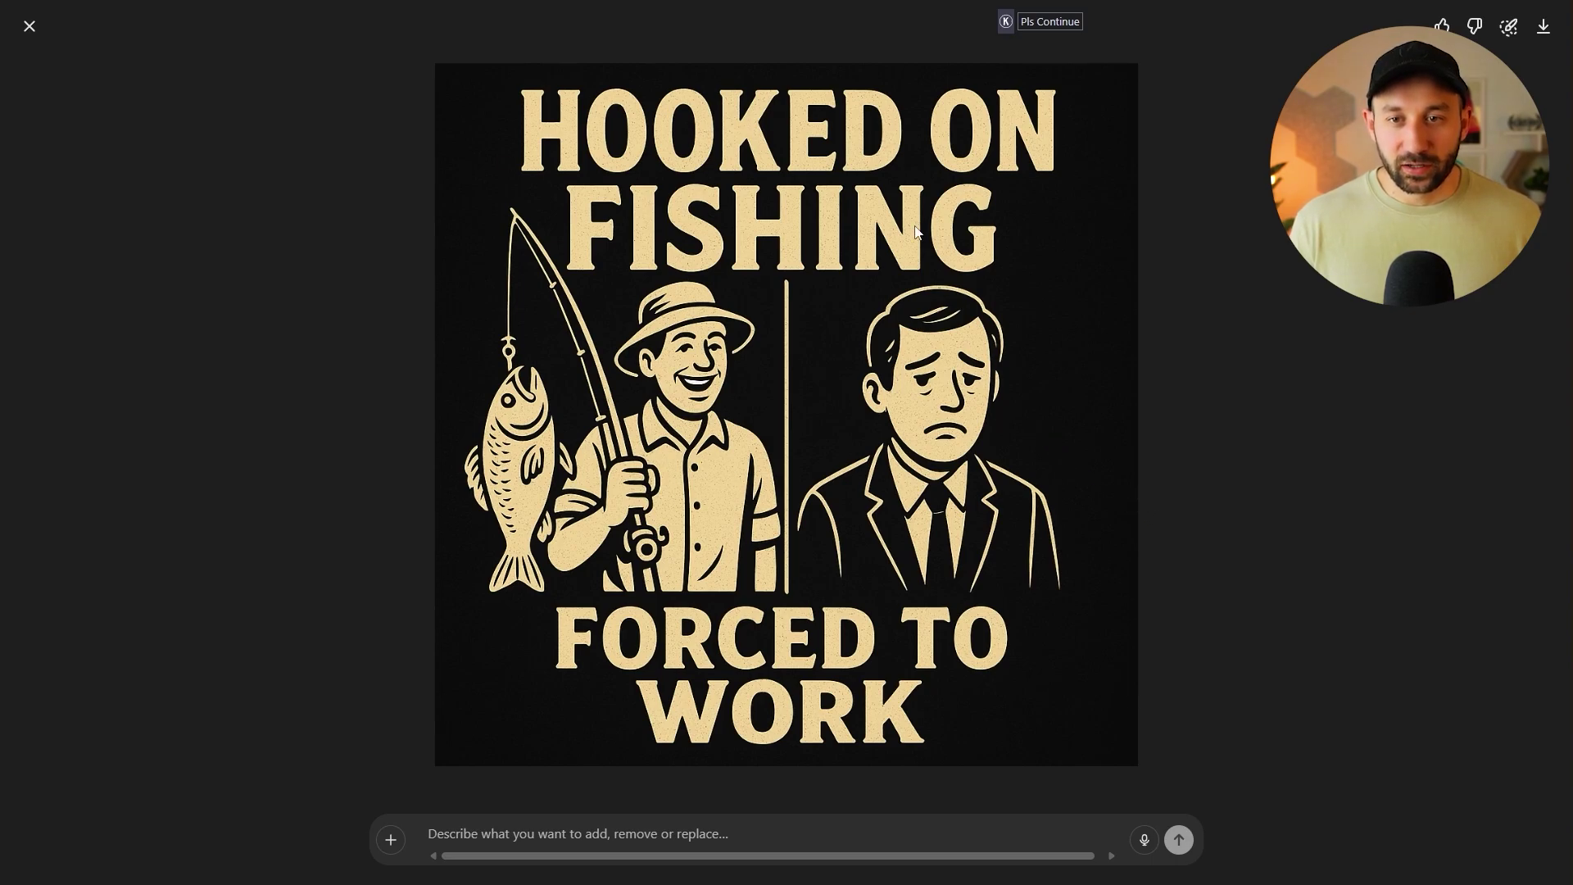
pyautogui.click(29, 26)
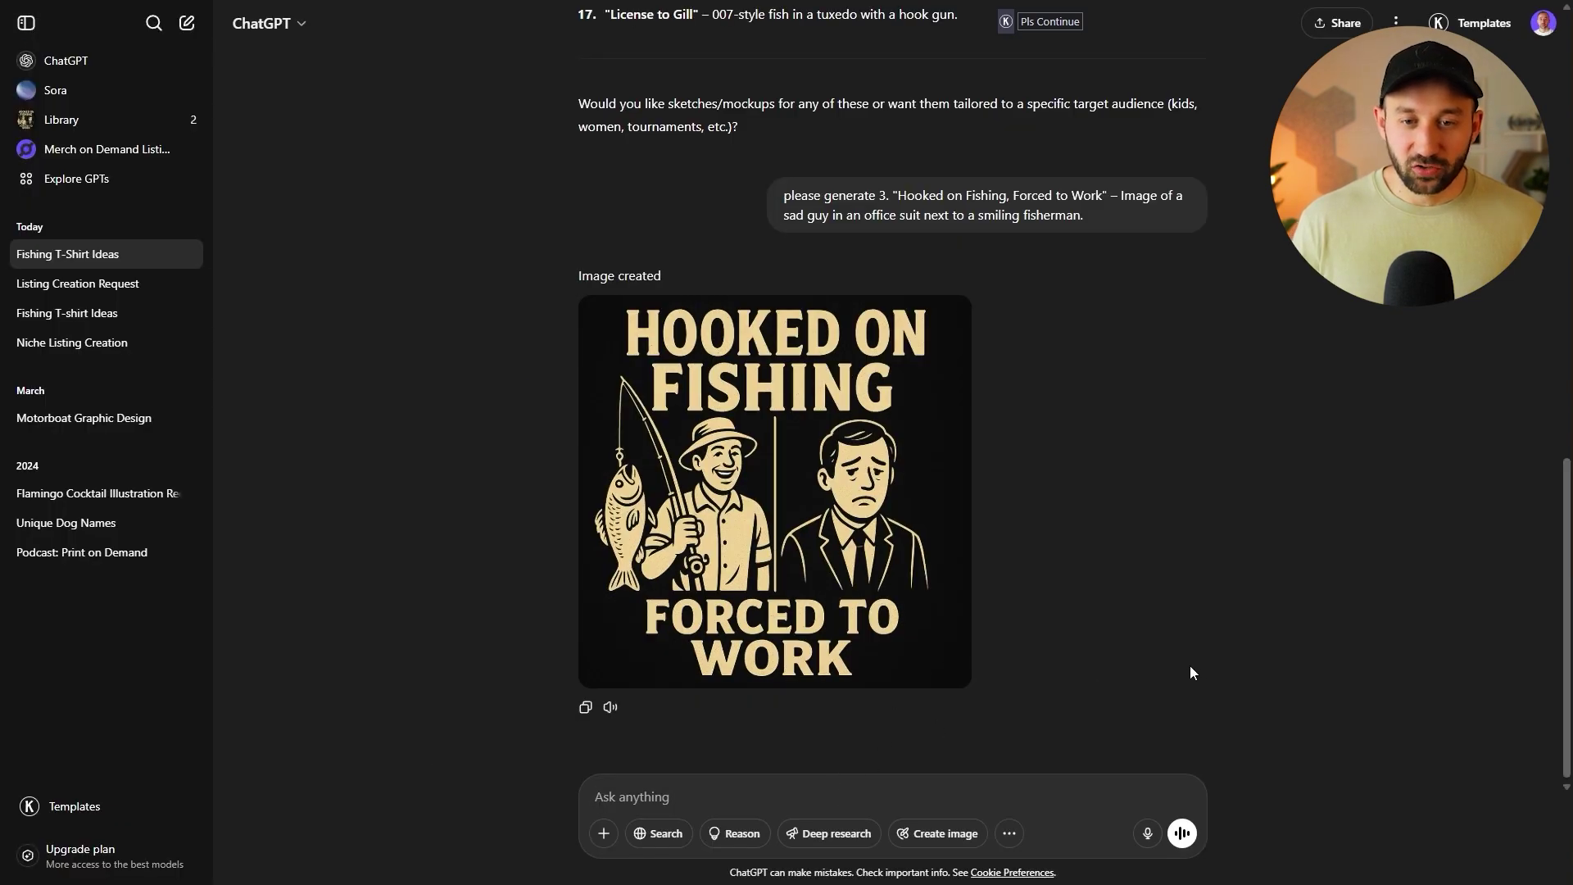
# Step: Ask ChatGPT to 'give this some more color and a more dynamic font layout'
pyautogui.write('give this some more co')
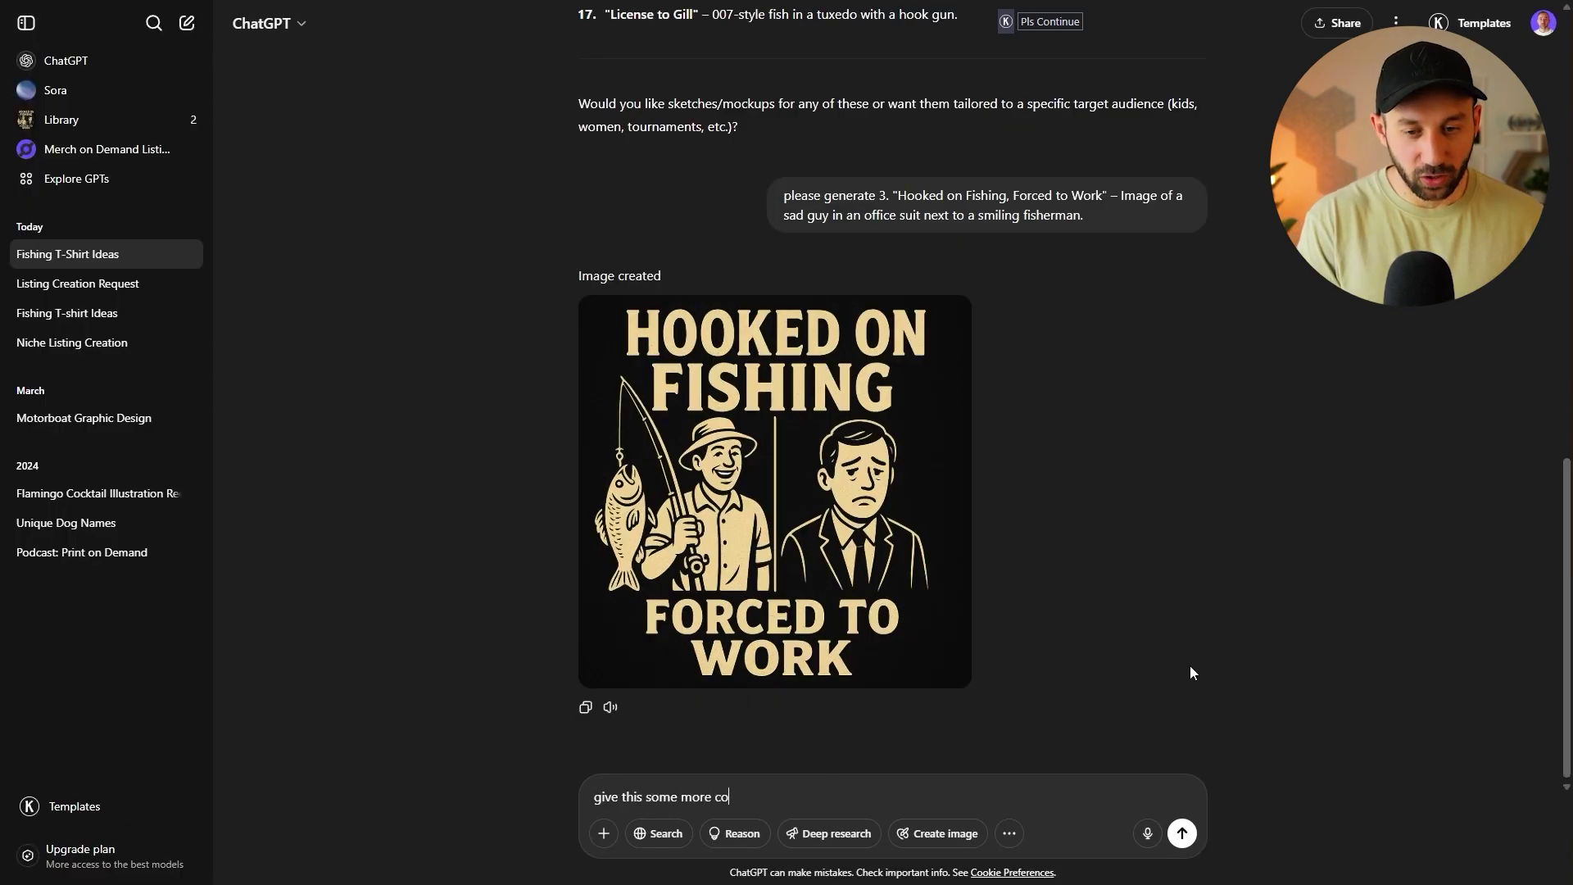
pyautogui.write('lor and a more dynamic font layout')
pyautogui.press('Return')
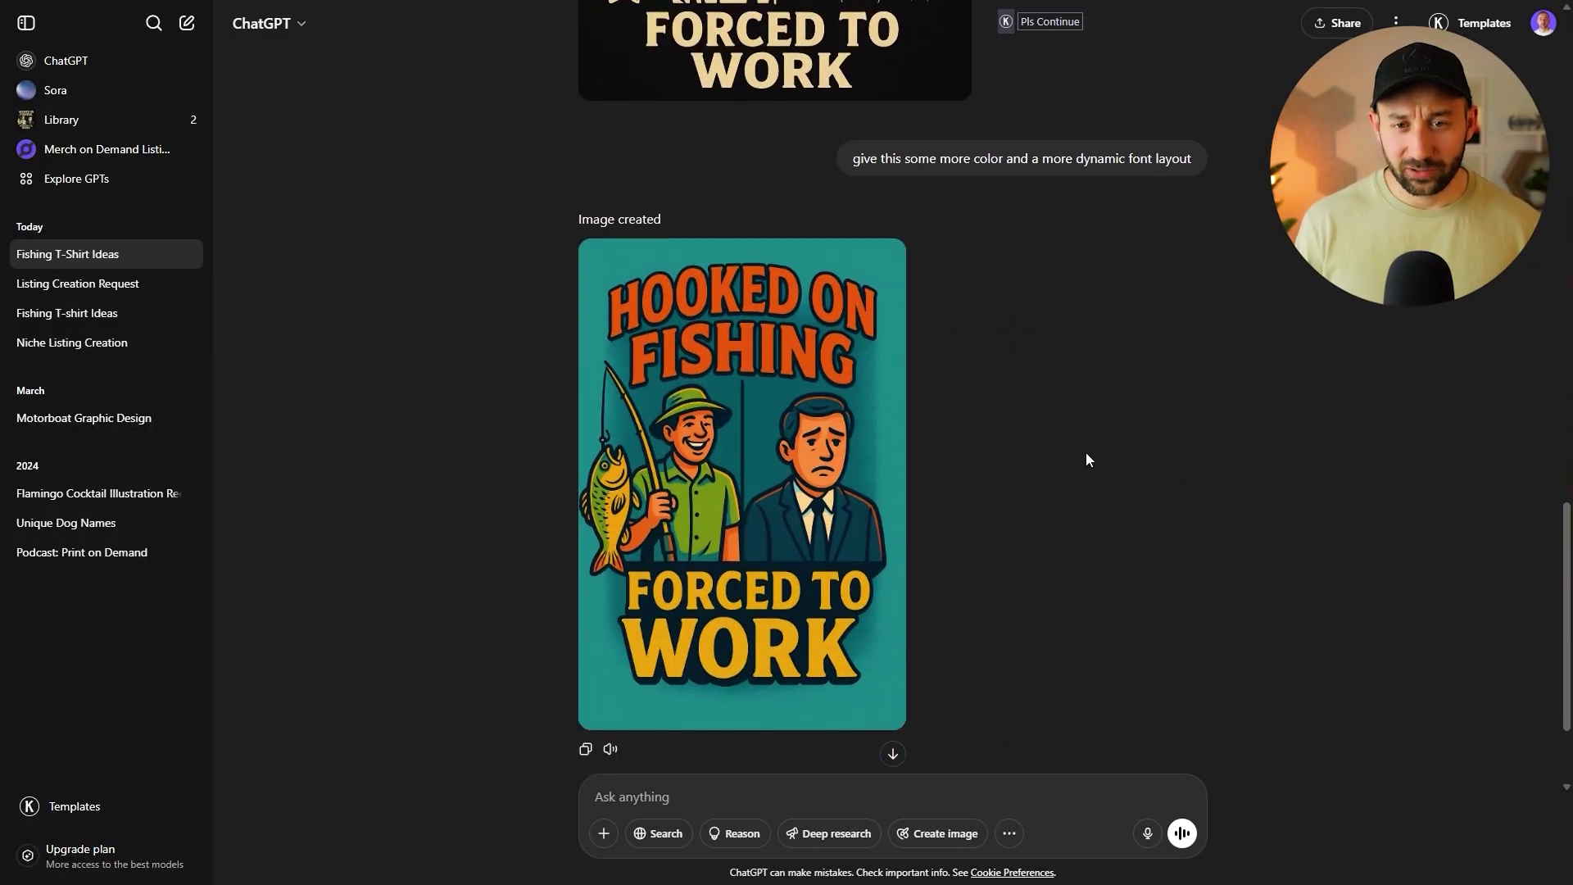
pyautogui.moveTo(732, 338)
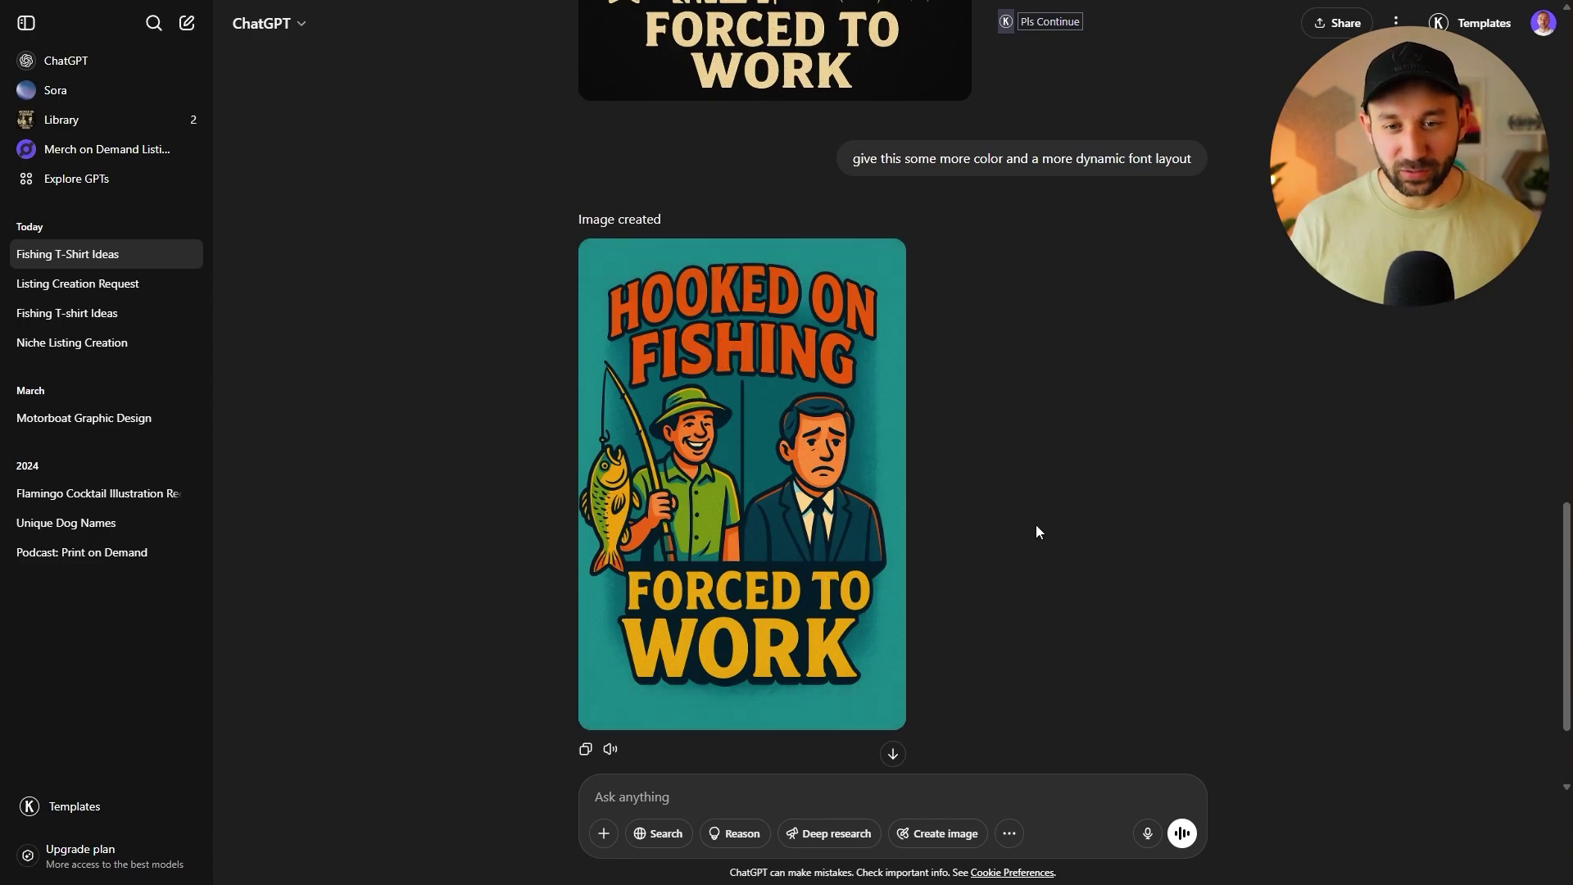
pyautogui.scroll(4, 1078, 593)
pyautogui.scroll(-3, 1030, 574)
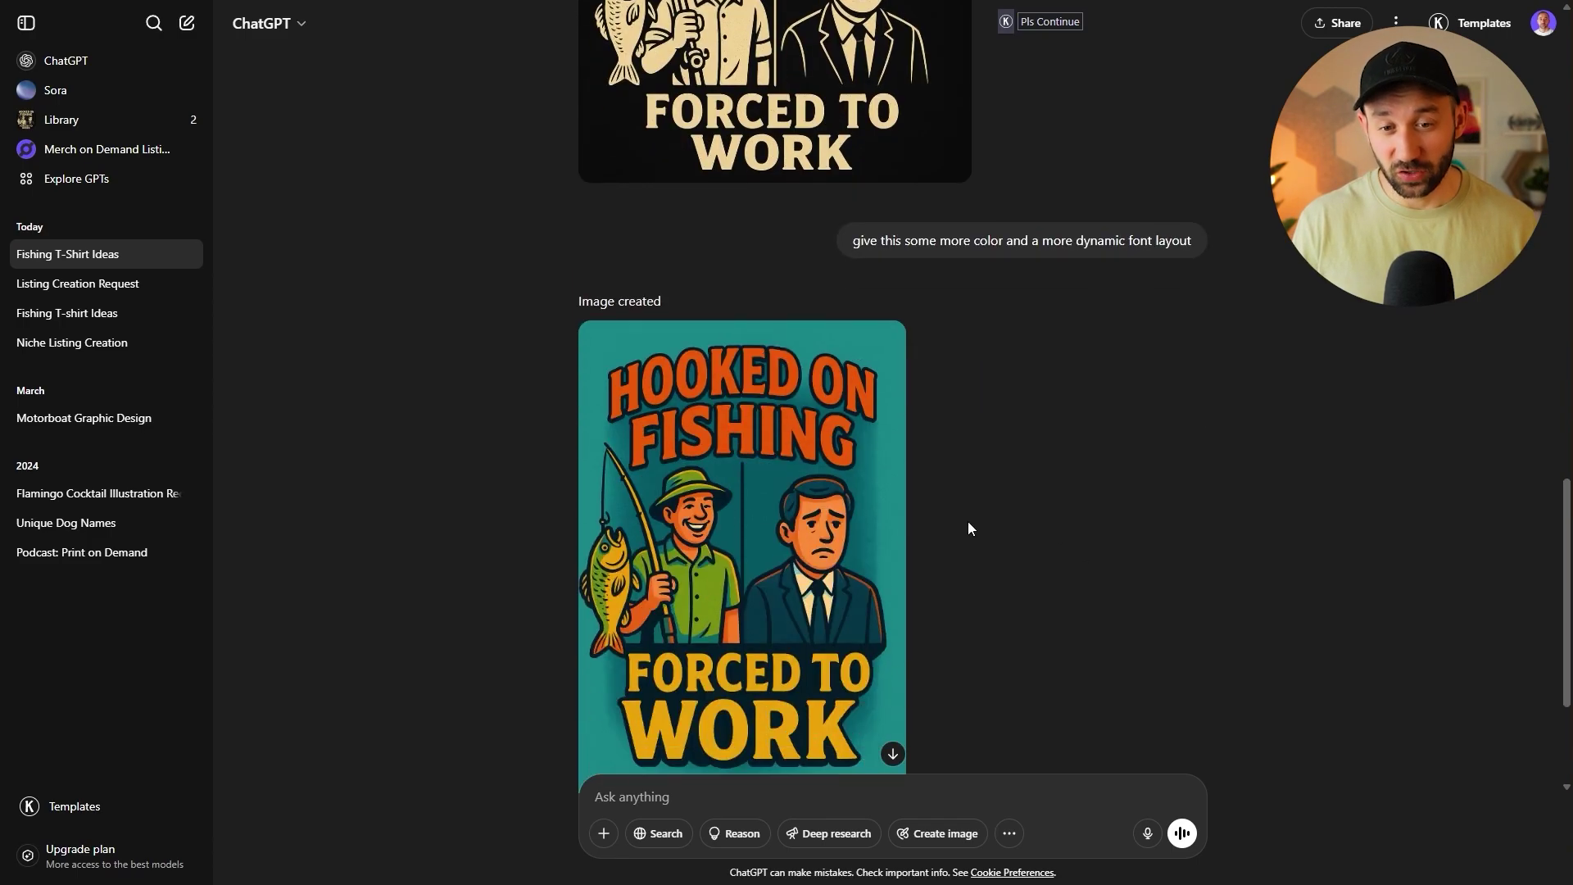
# Step: Scroll between the original and the new colourful design to compare them
pyautogui.moveTo(842, 429)
pyautogui.scroll(-1, 668, 322)
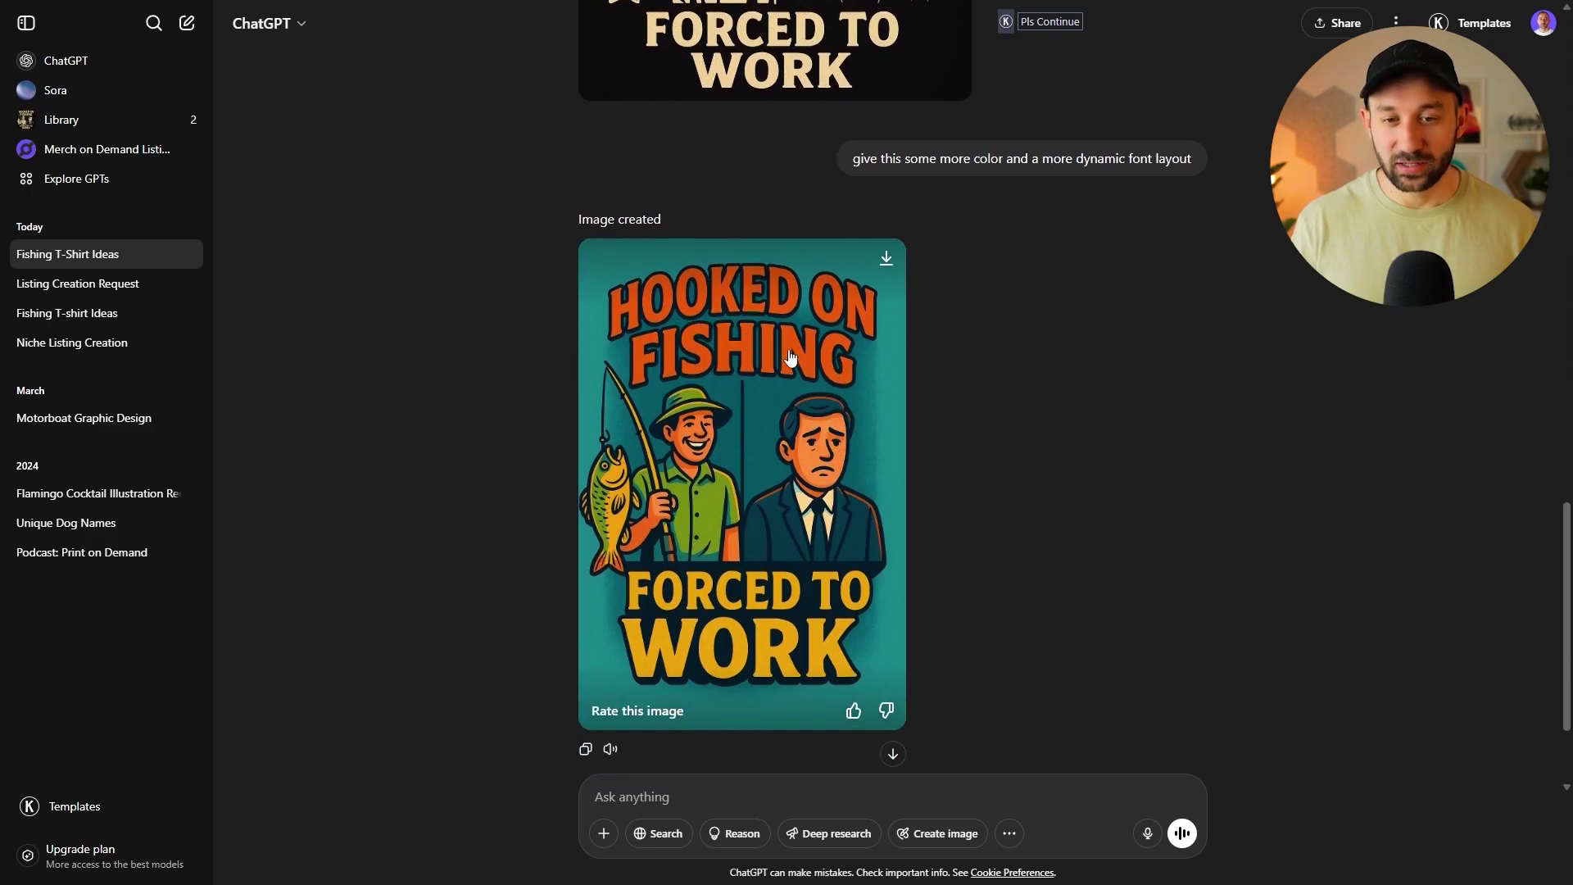
pyautogui.scroll(5, 755, 513)
pyautogui.scroll(-5, 756, 543)
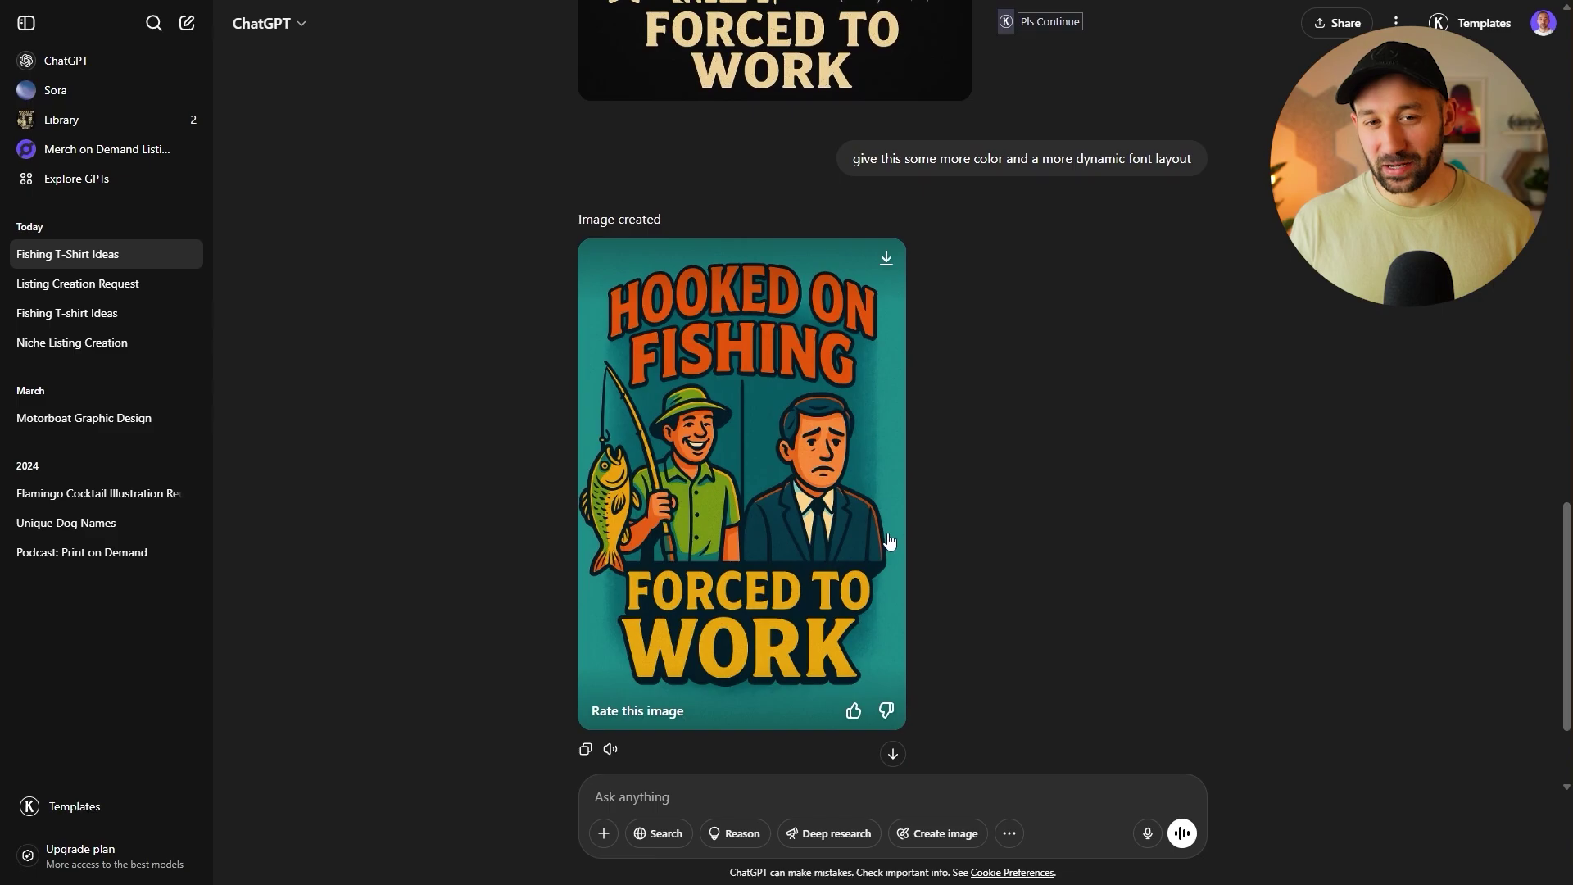
pyautogui.scroll(5, 889, 541)
pyautogui.scroll(3, 1040, 402)
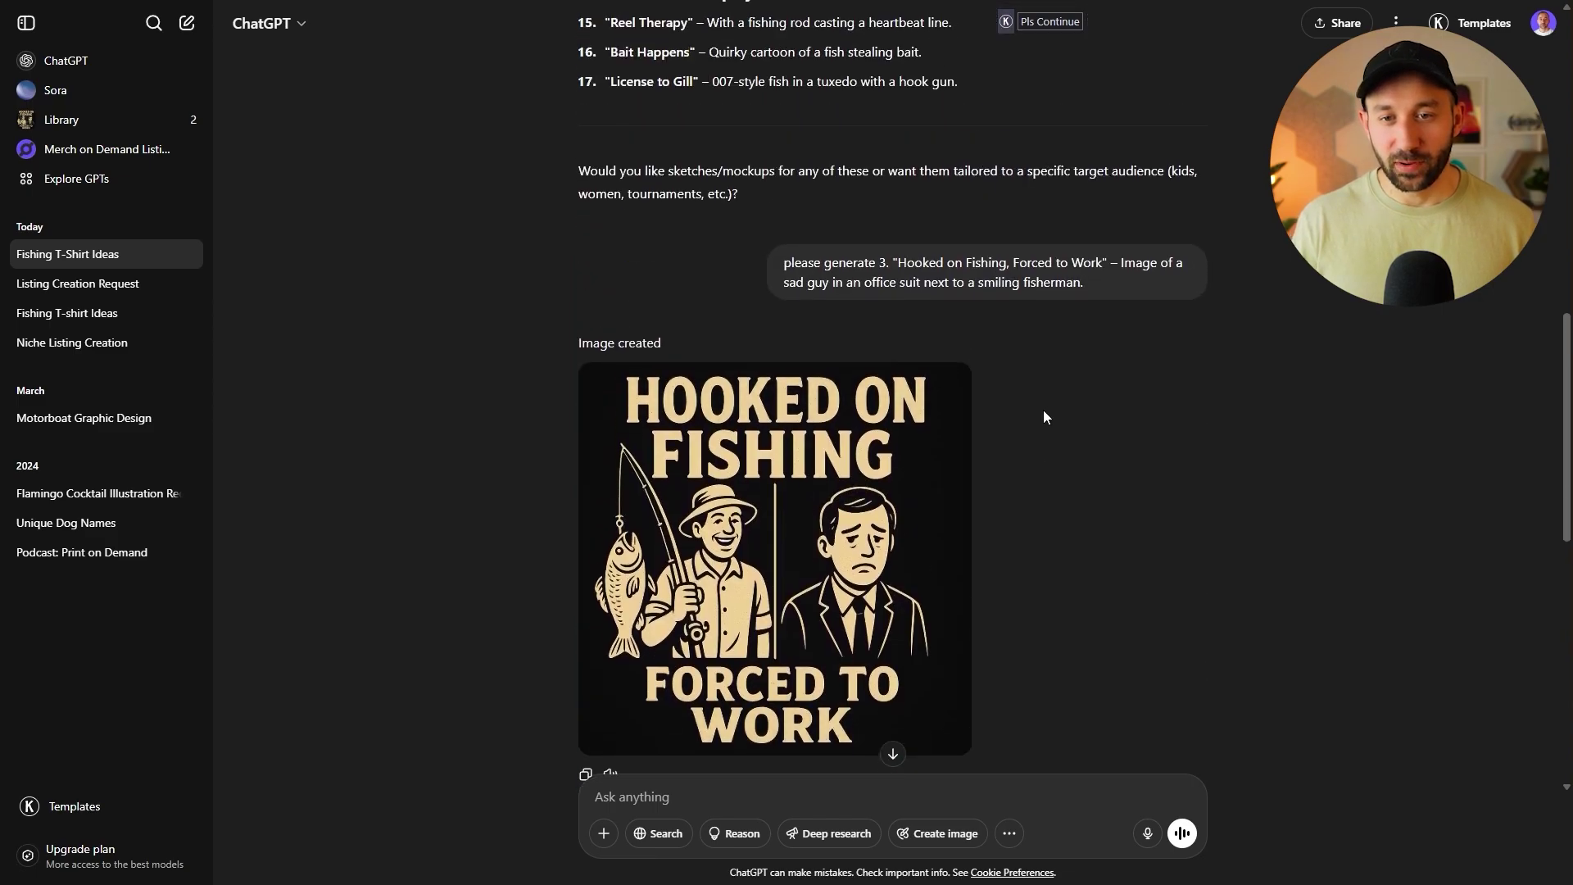
pyautogui.scroll(-7, 1032, 492)
pyautogui.scroll(4, 1045, 533)
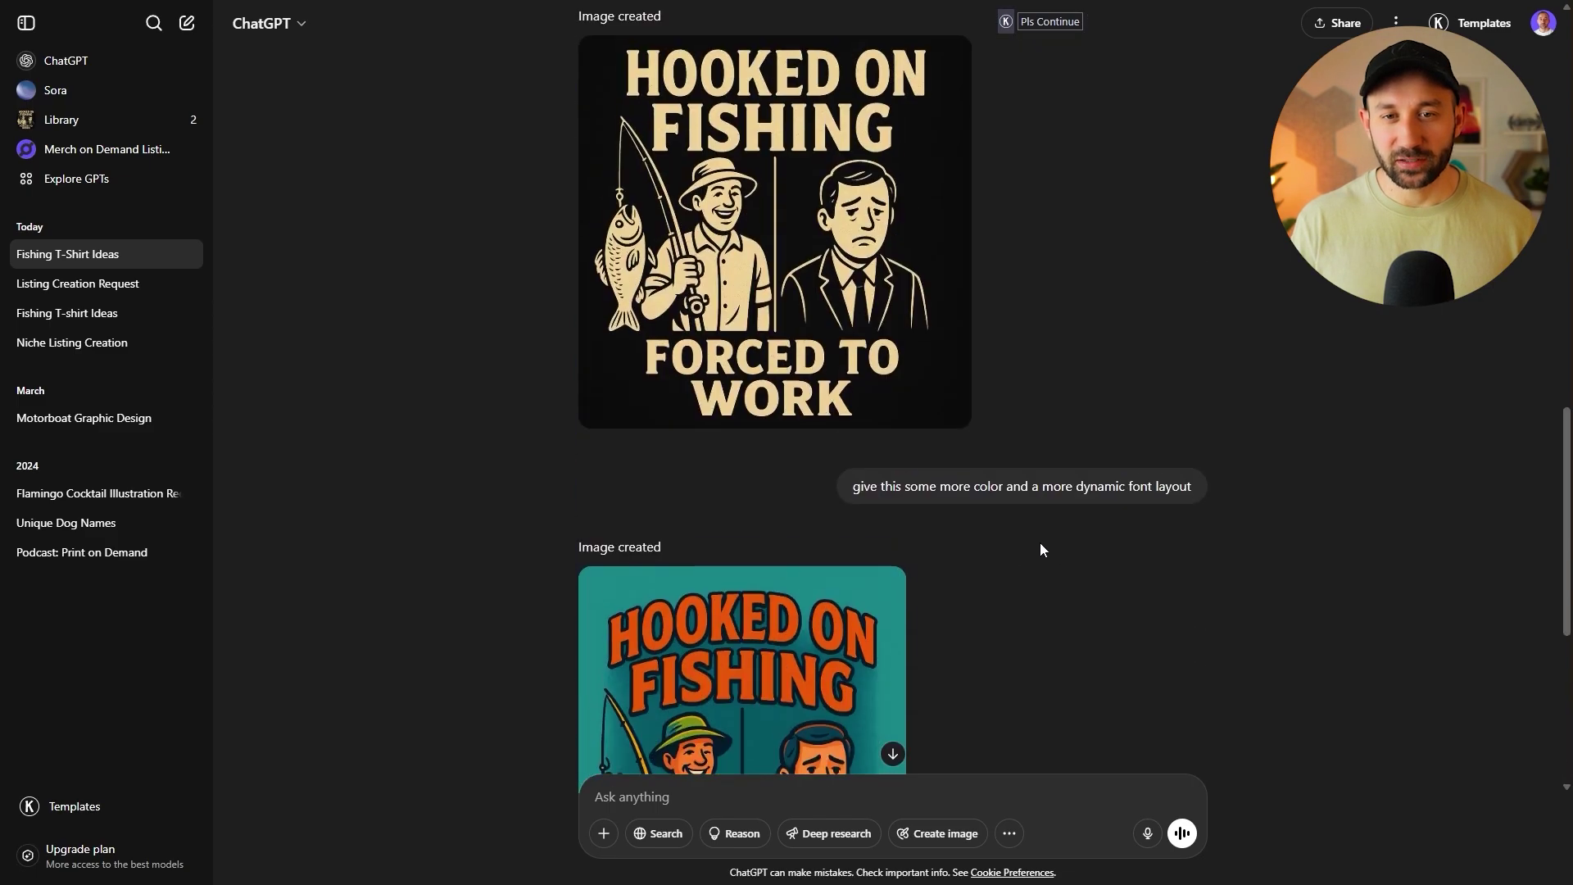
pyautogui.scroll(15, 1034, 545)
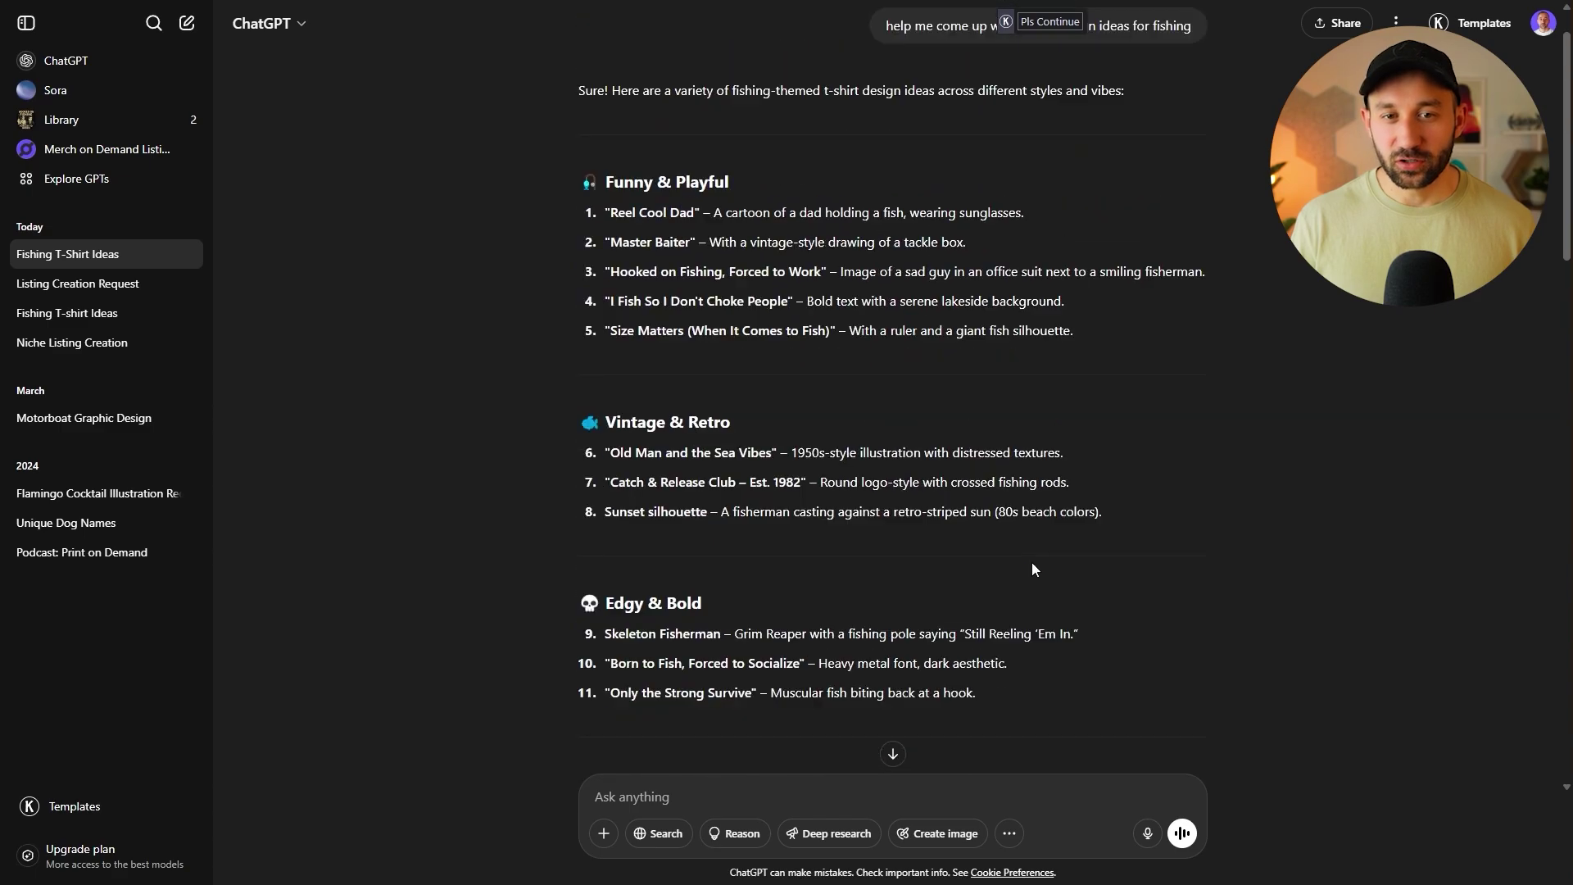
pyautogui.scroll(1, 1031, 568)
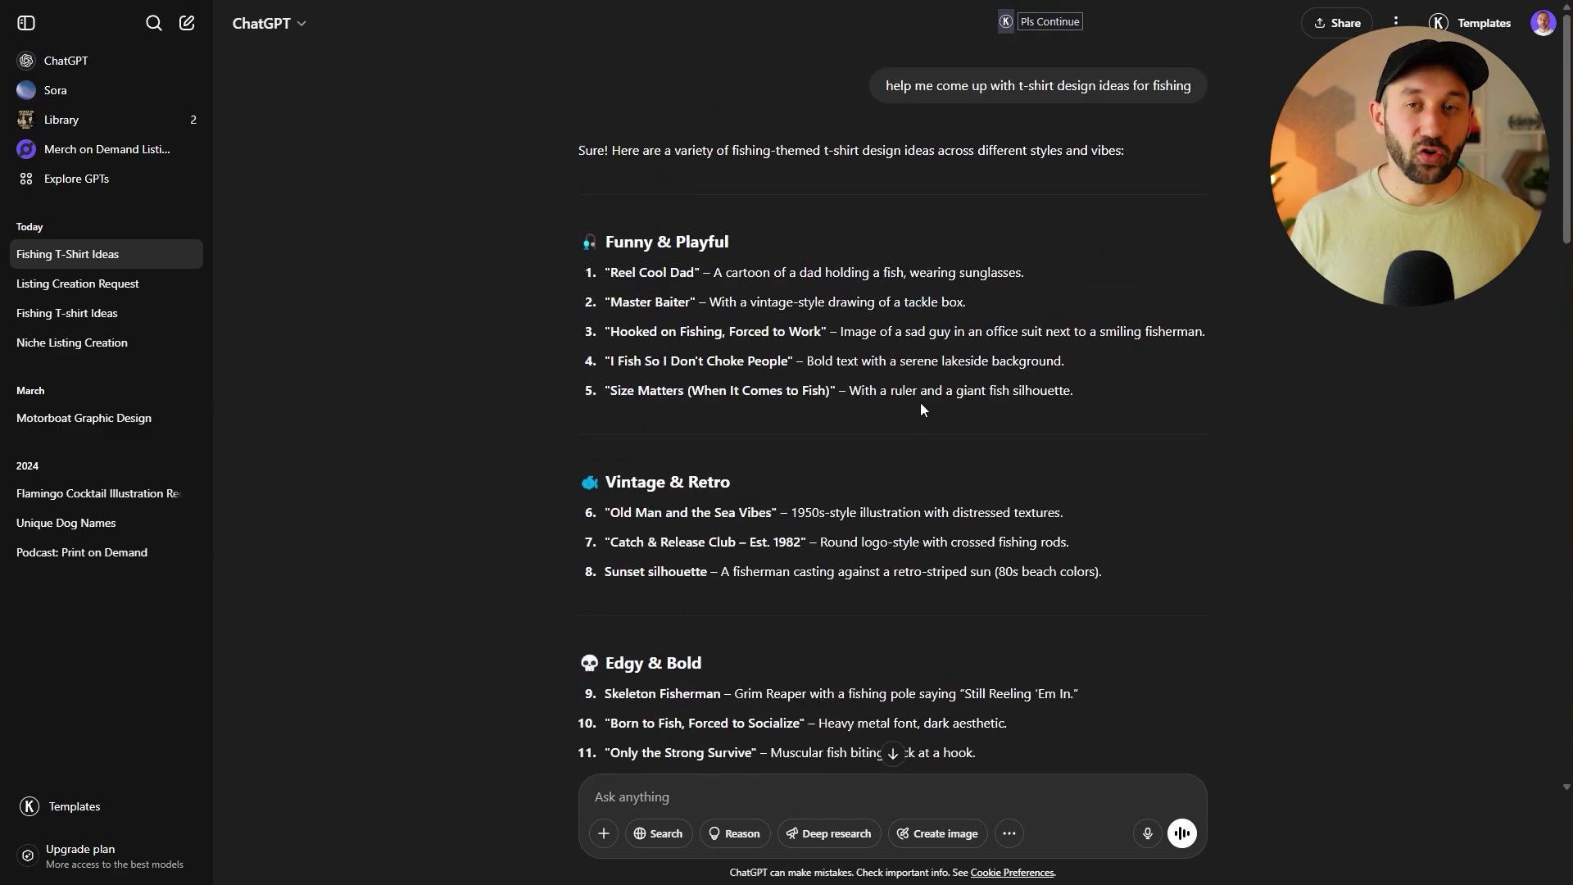
pyautogui.scroll(-4, 911, 400)
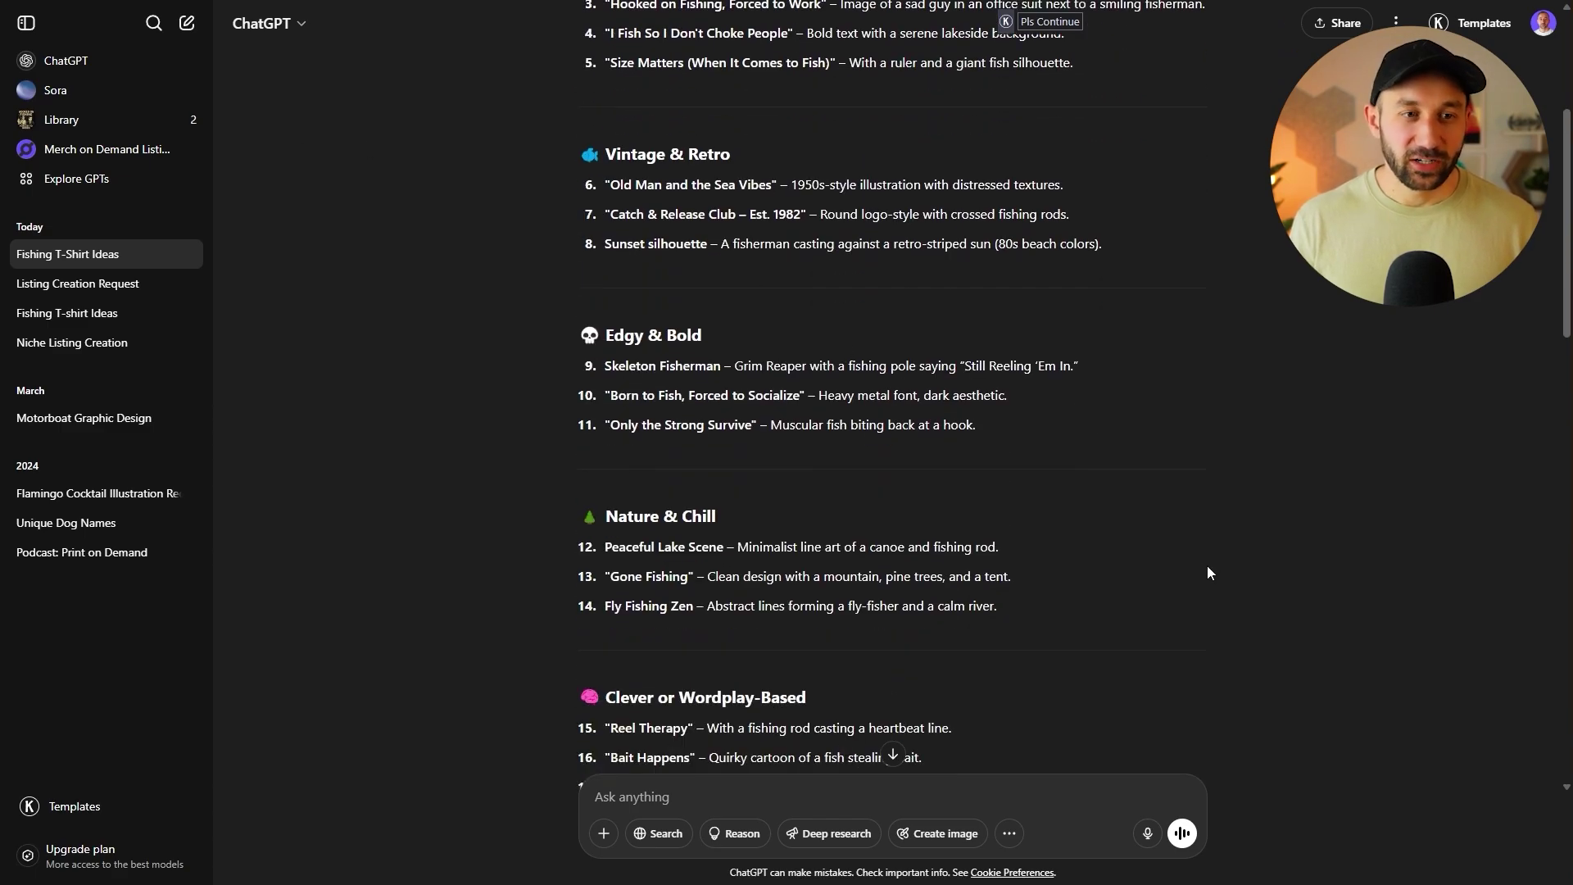
pyautogui.scroll(-7, 1209, 572)
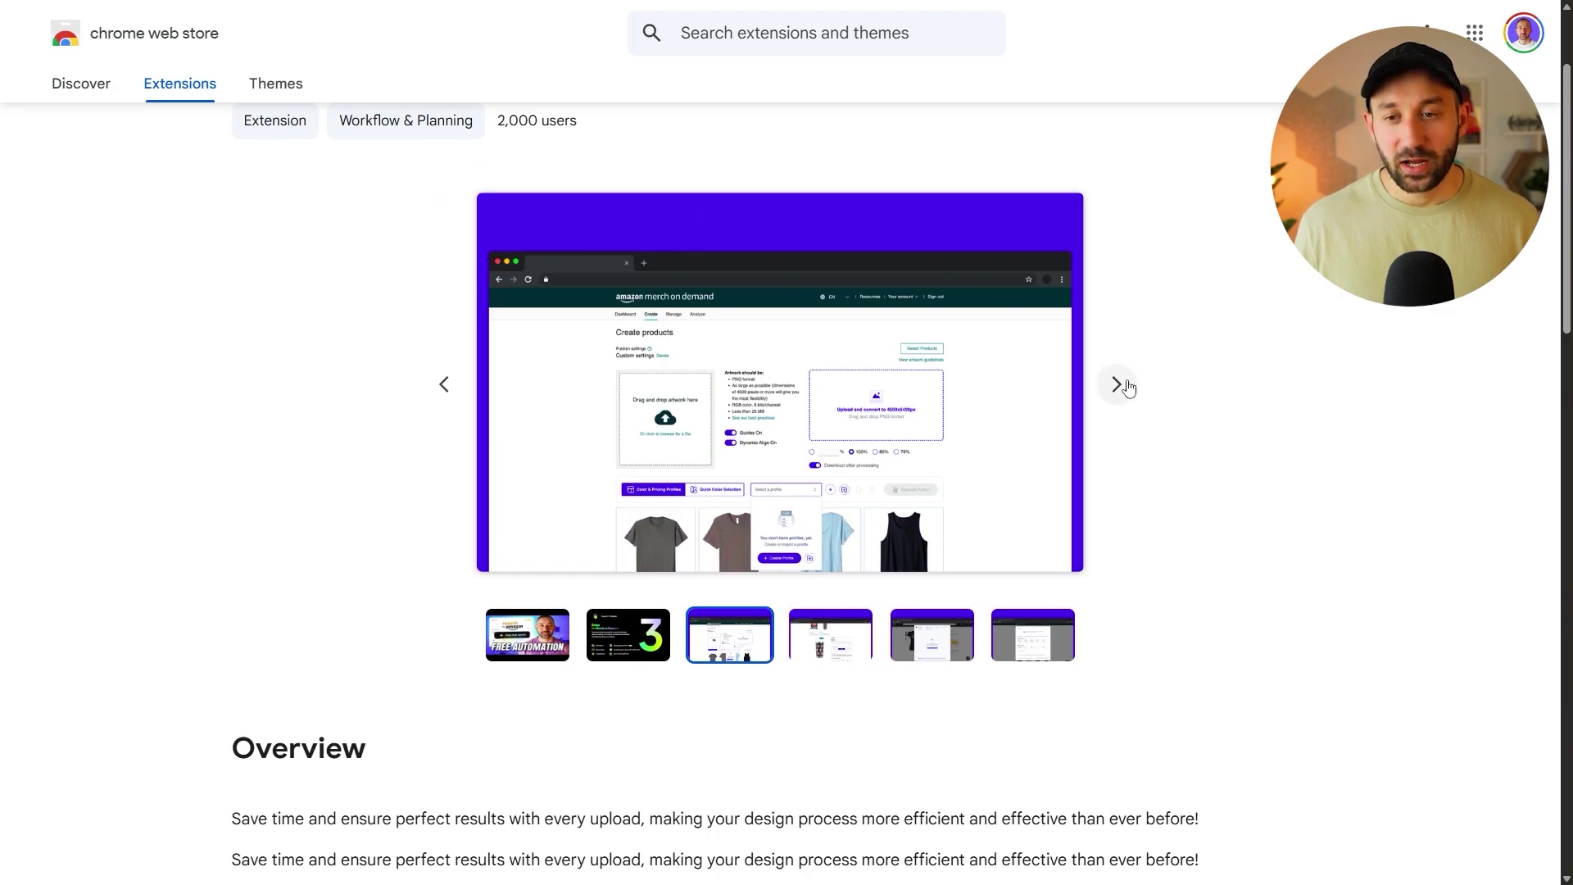
# Step: Step through the Snap for Merch on Demand screenshots to the Snap 3 feature overview
pyautogui.click(1116, 385)
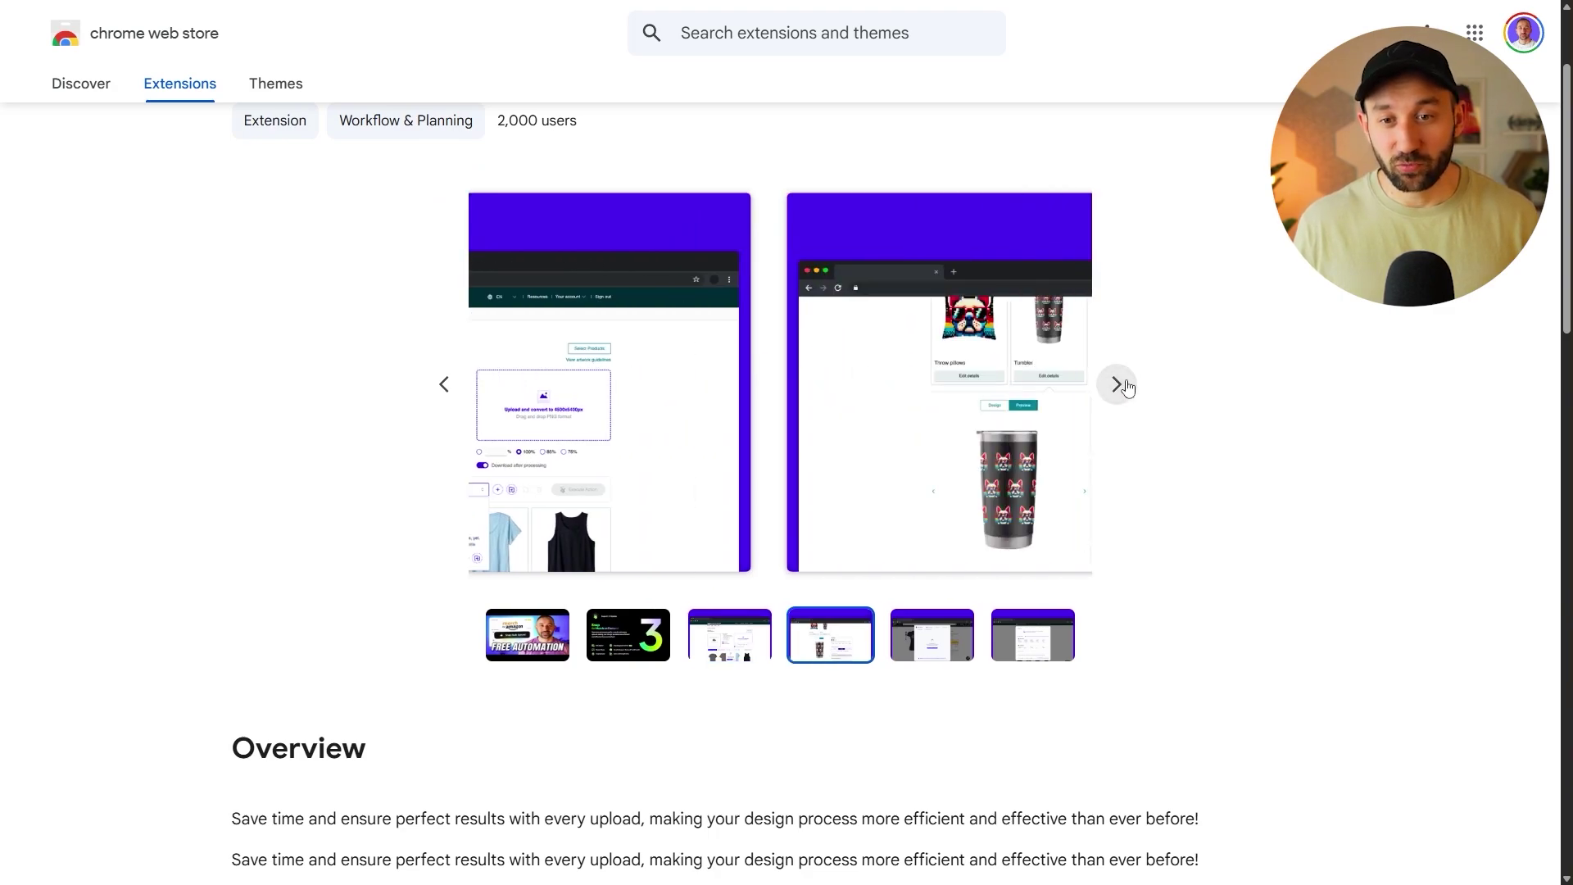
pyautogui.click(1116, 384)
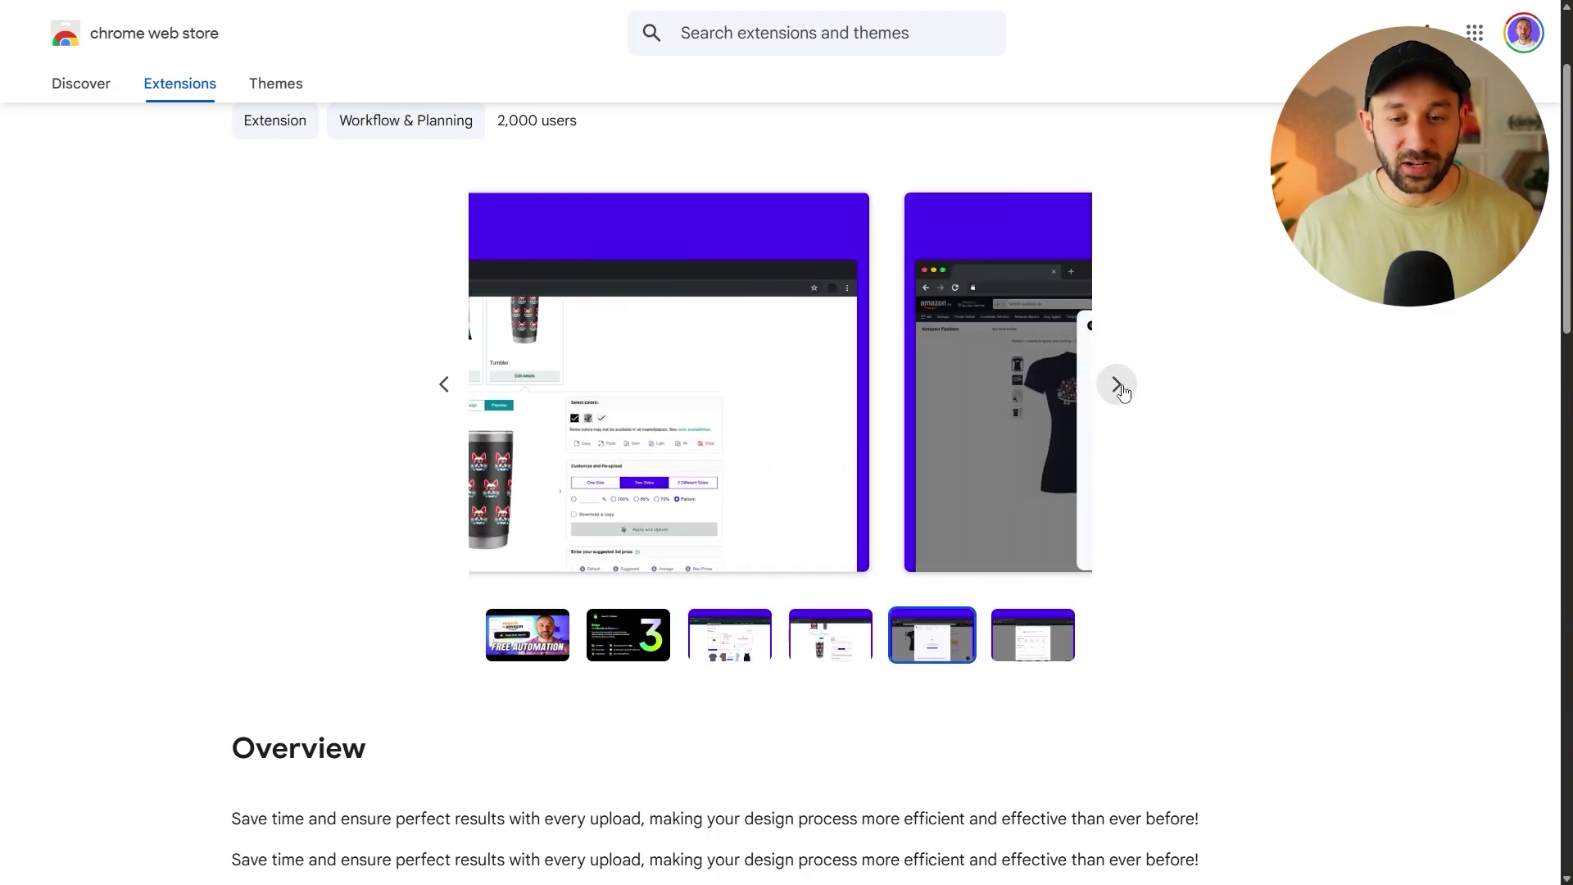
pyautogui.click(628, 635)
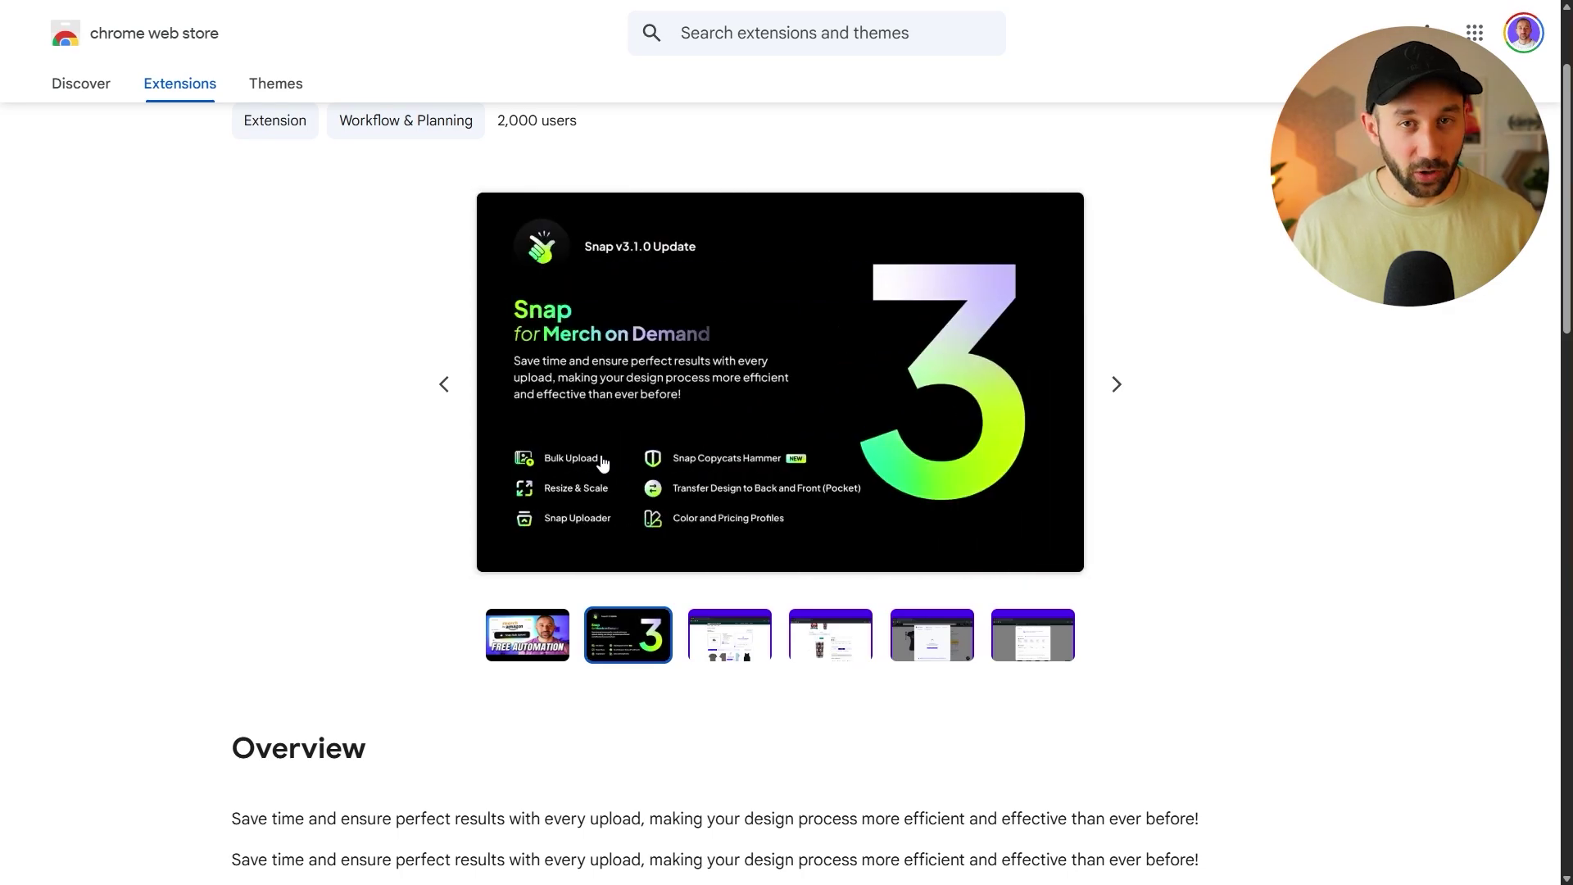
pyautogui.scroll(1, 1037, 624)
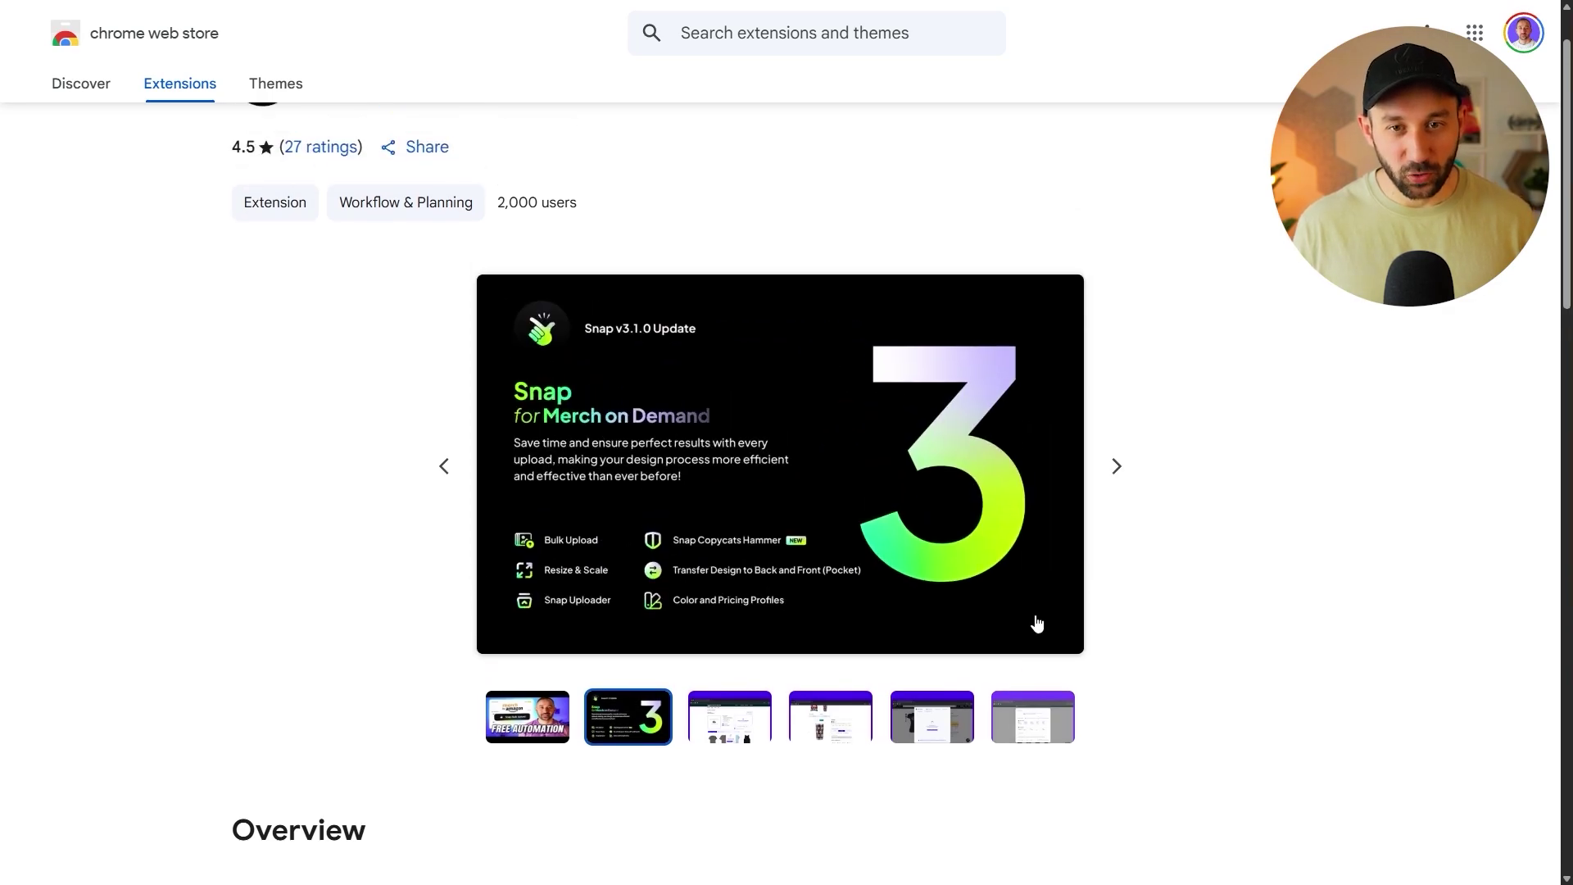
pyautogui.scroll(1, 1037, 625)
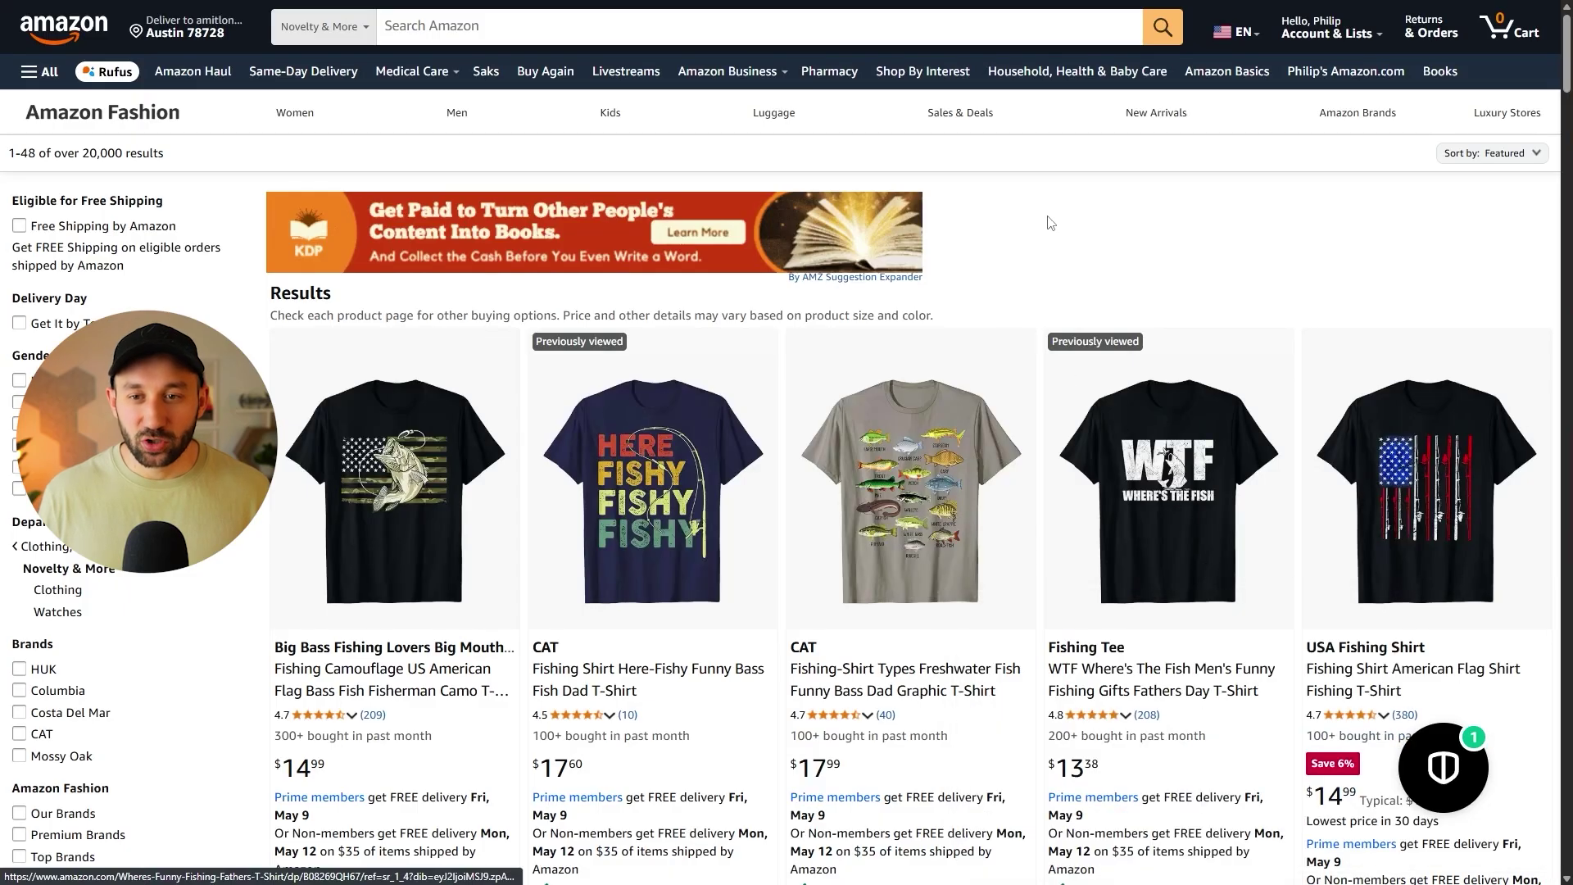
# Step: Drag the I'd Rather Be Fishing and Part Time Hooker shirts onto the Snap Hammer widget
pyautogui.scroll(-4, 1036, 216)
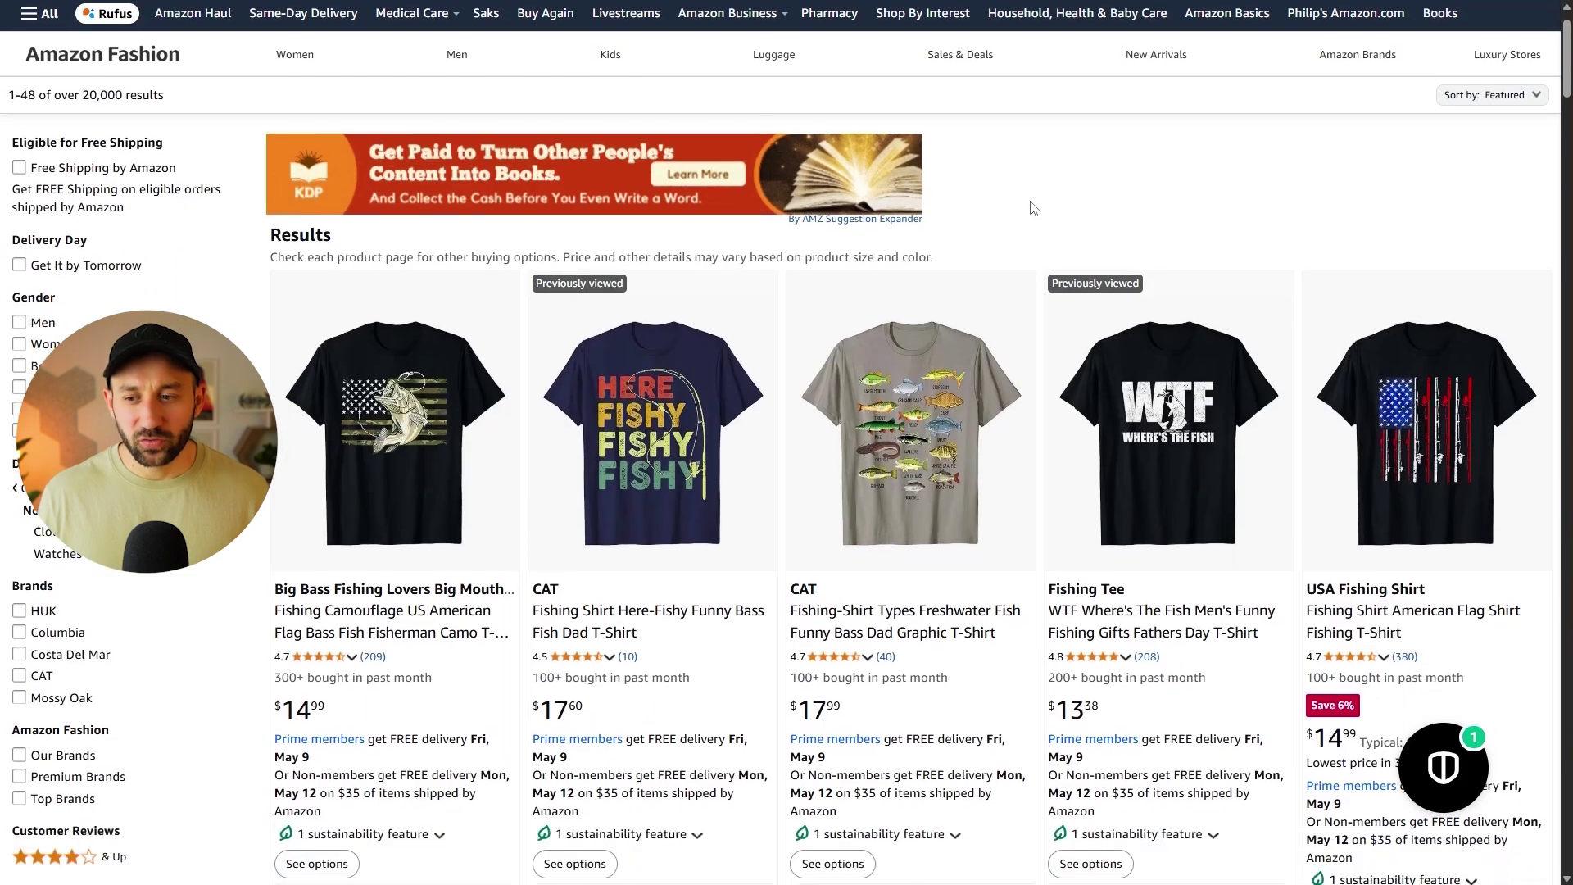
pyautogui.scroll(-10, 1024, 190)
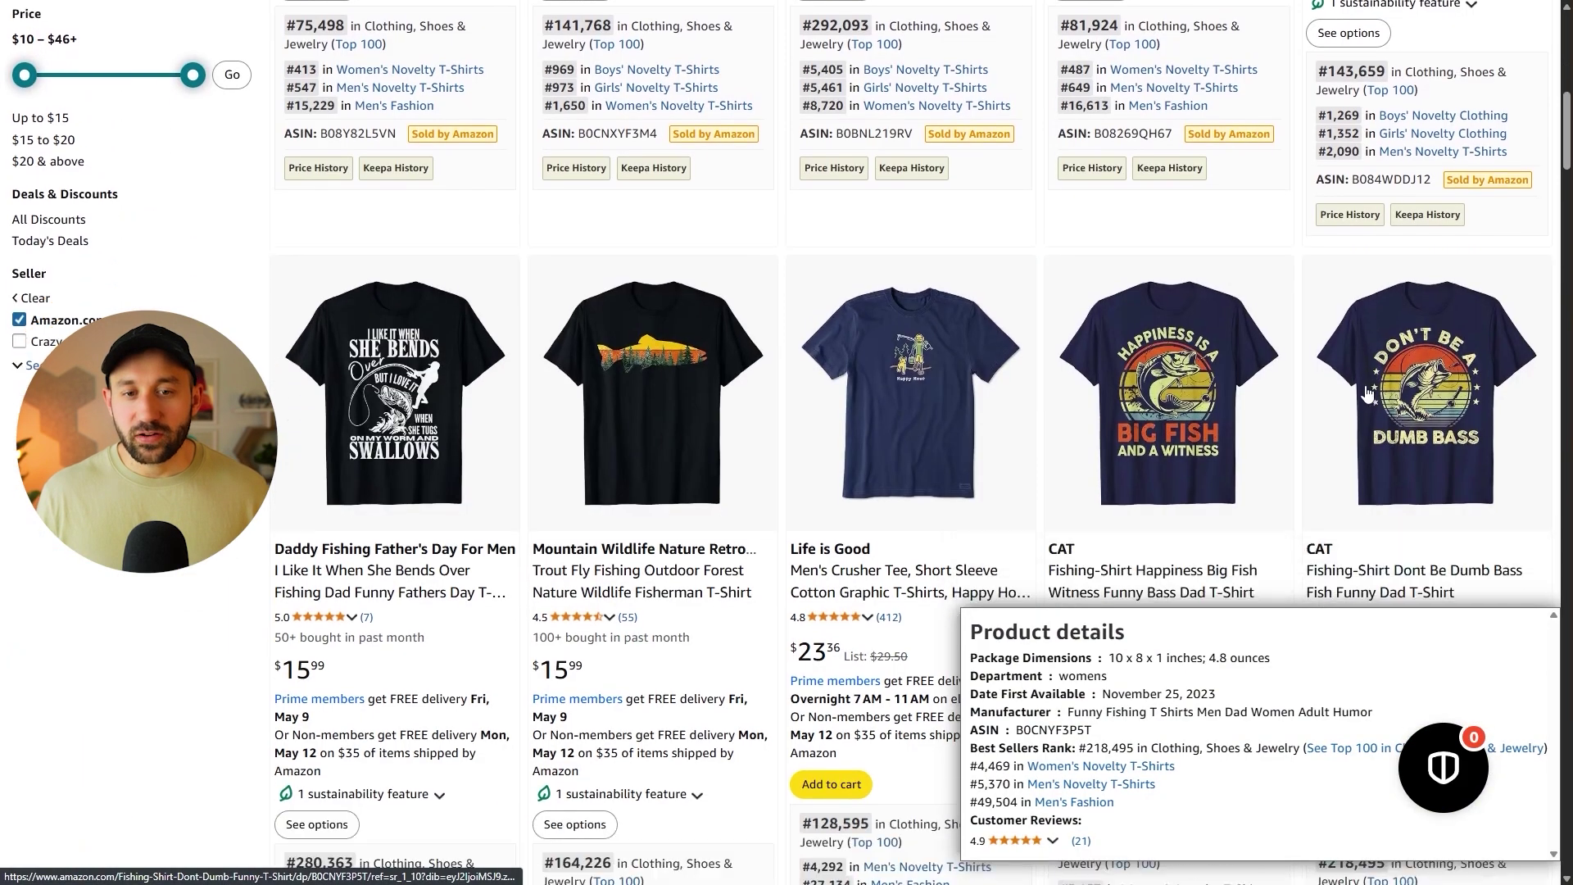
pyautogui.scroll(-1, 251, 544)
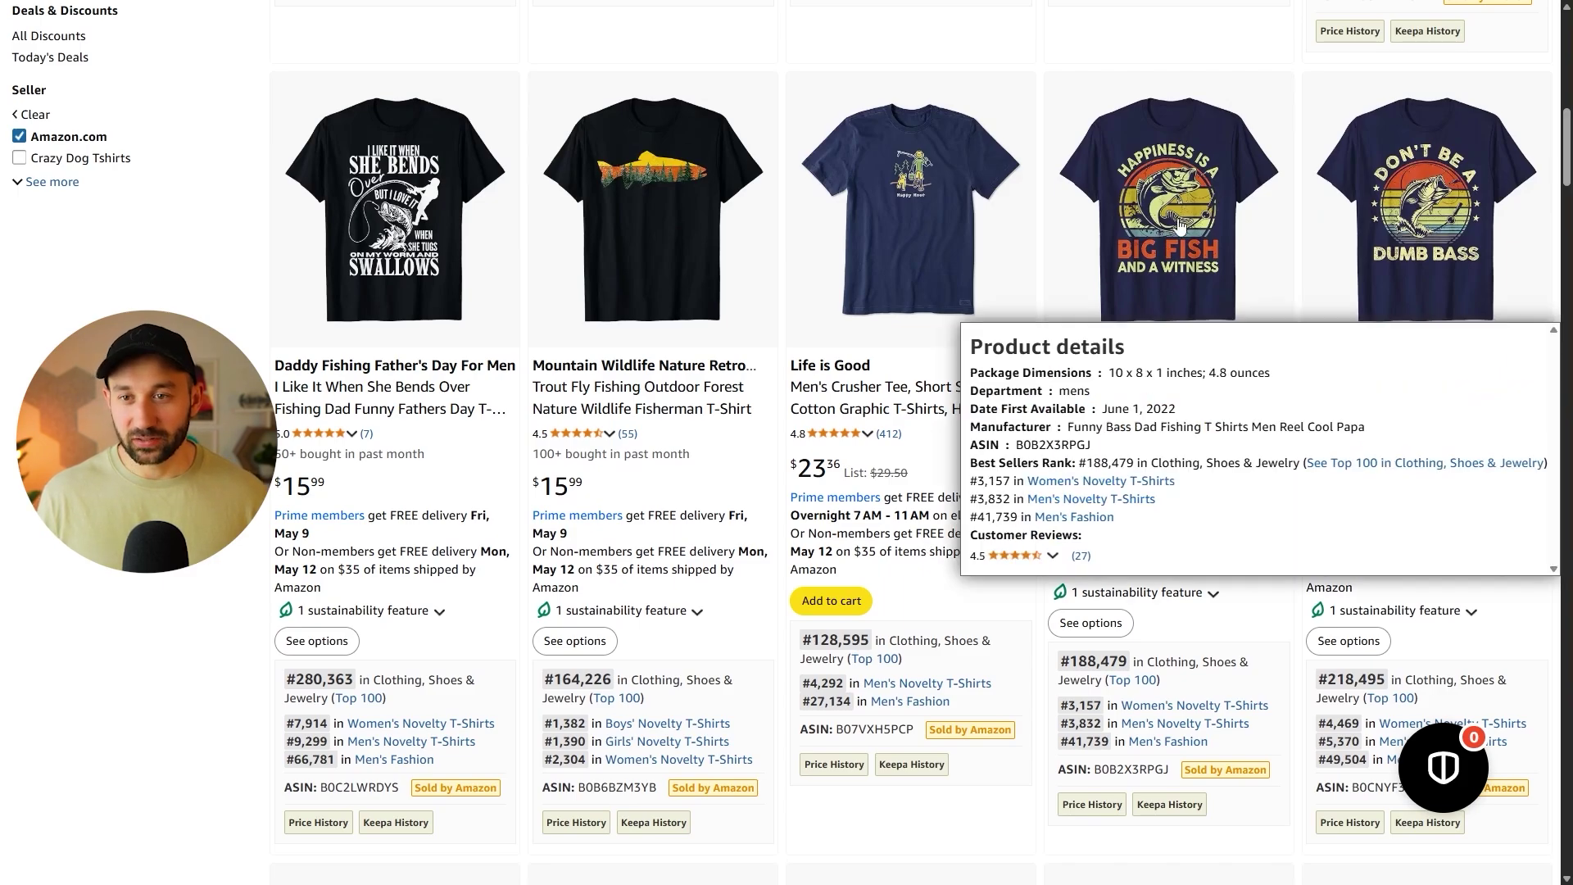
pyautogui.scroll(-9, 1268, 374)
pyautogui.scroll(1, 1268, 374)
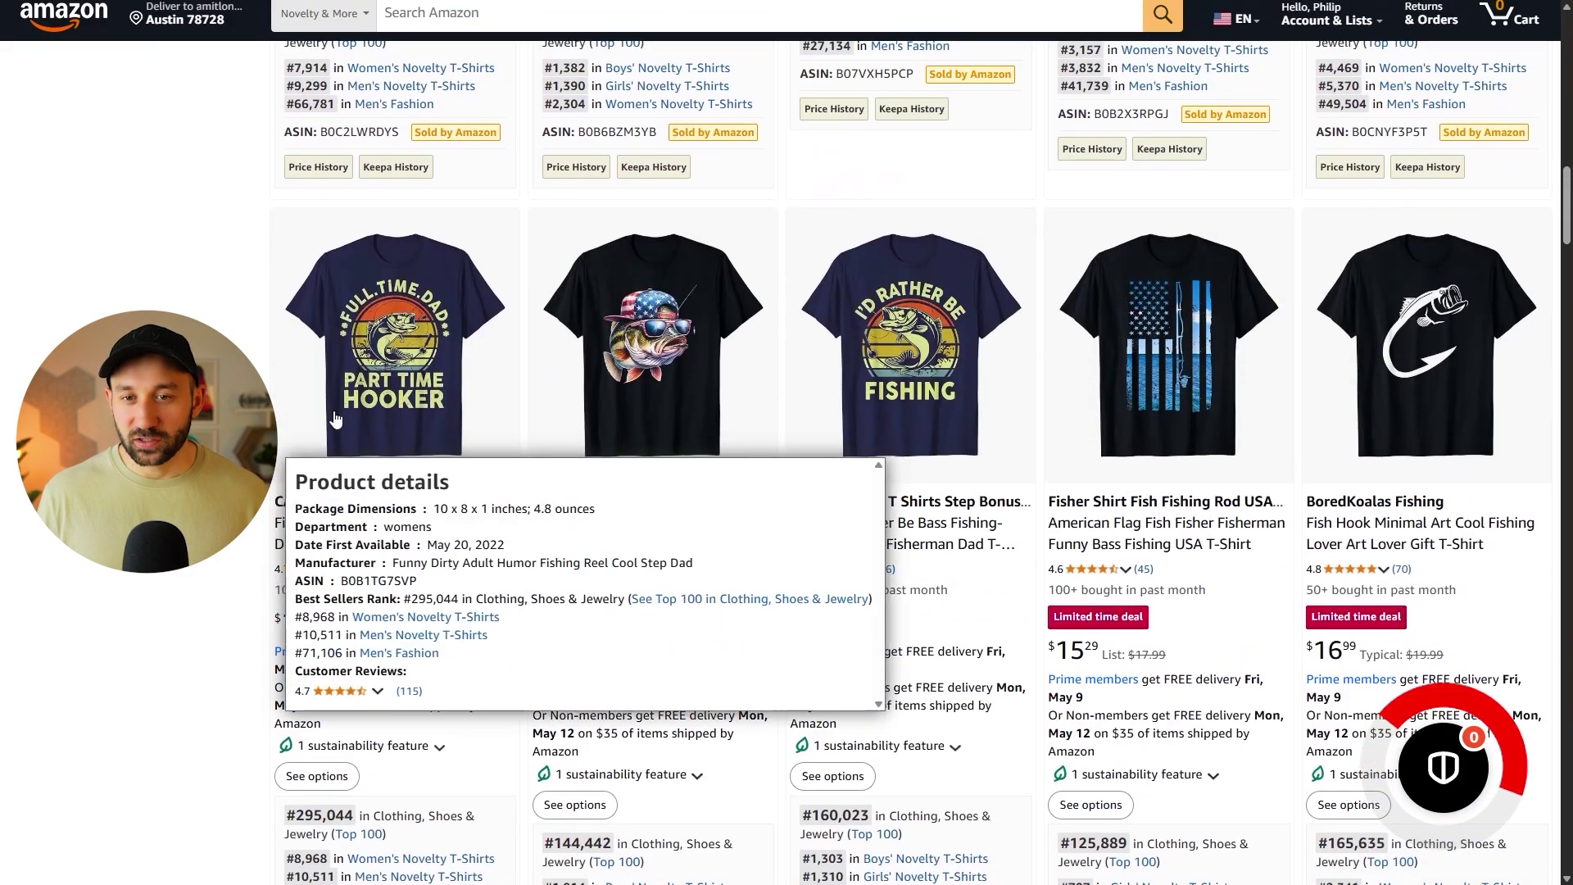
pyautogui.moveTo(904, 321); pyautogui.dragTo(1479, 771)
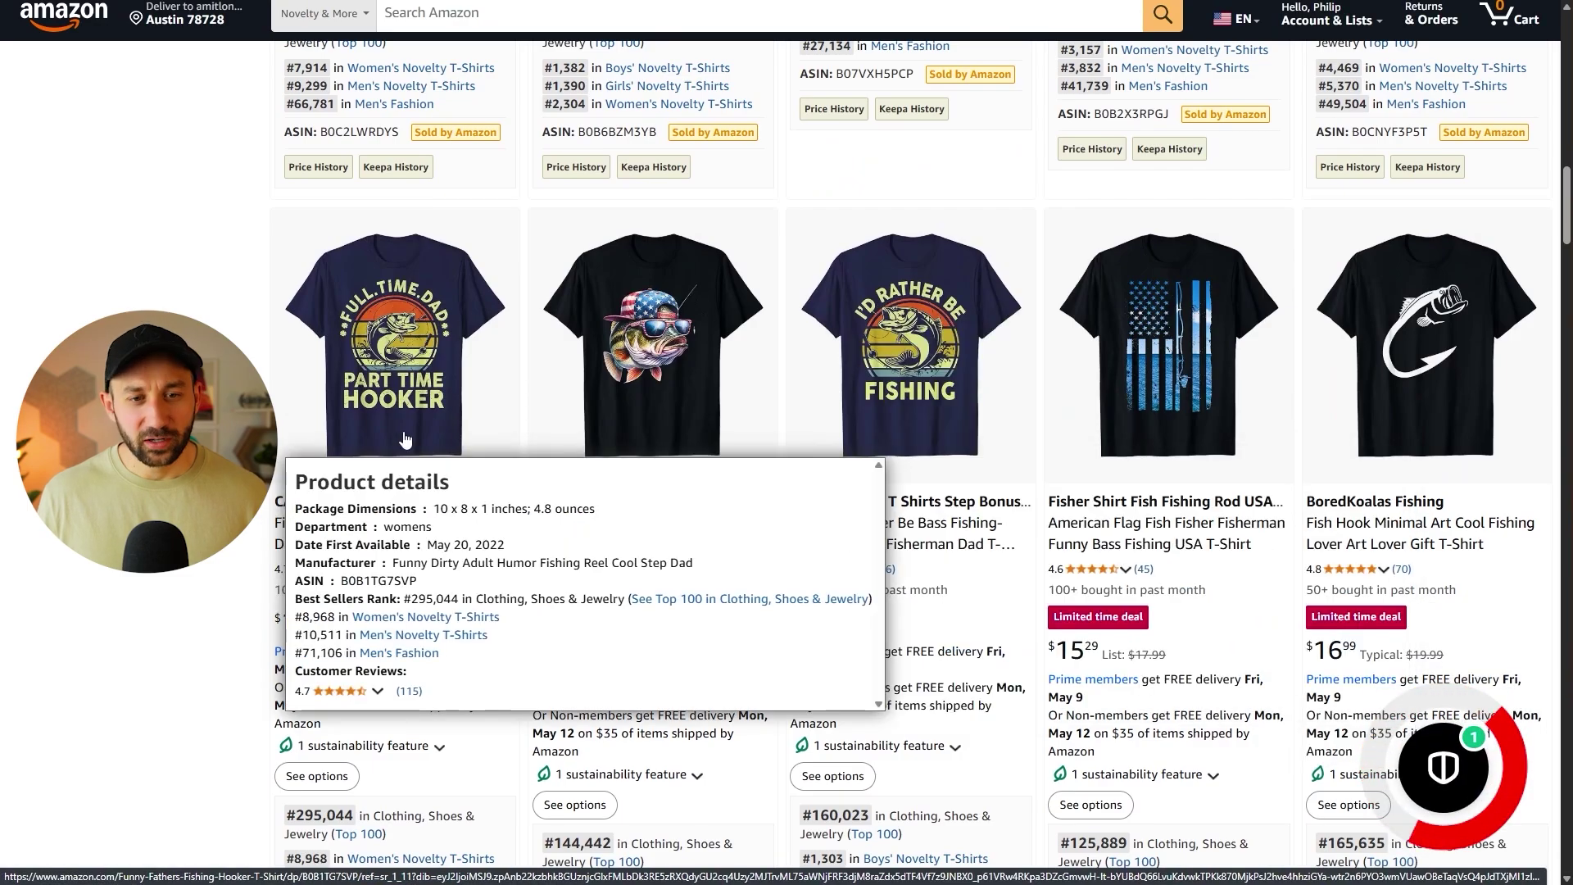
pyautogui.moveTo(376, 344); pyautogui.dragTo(1439, 776)
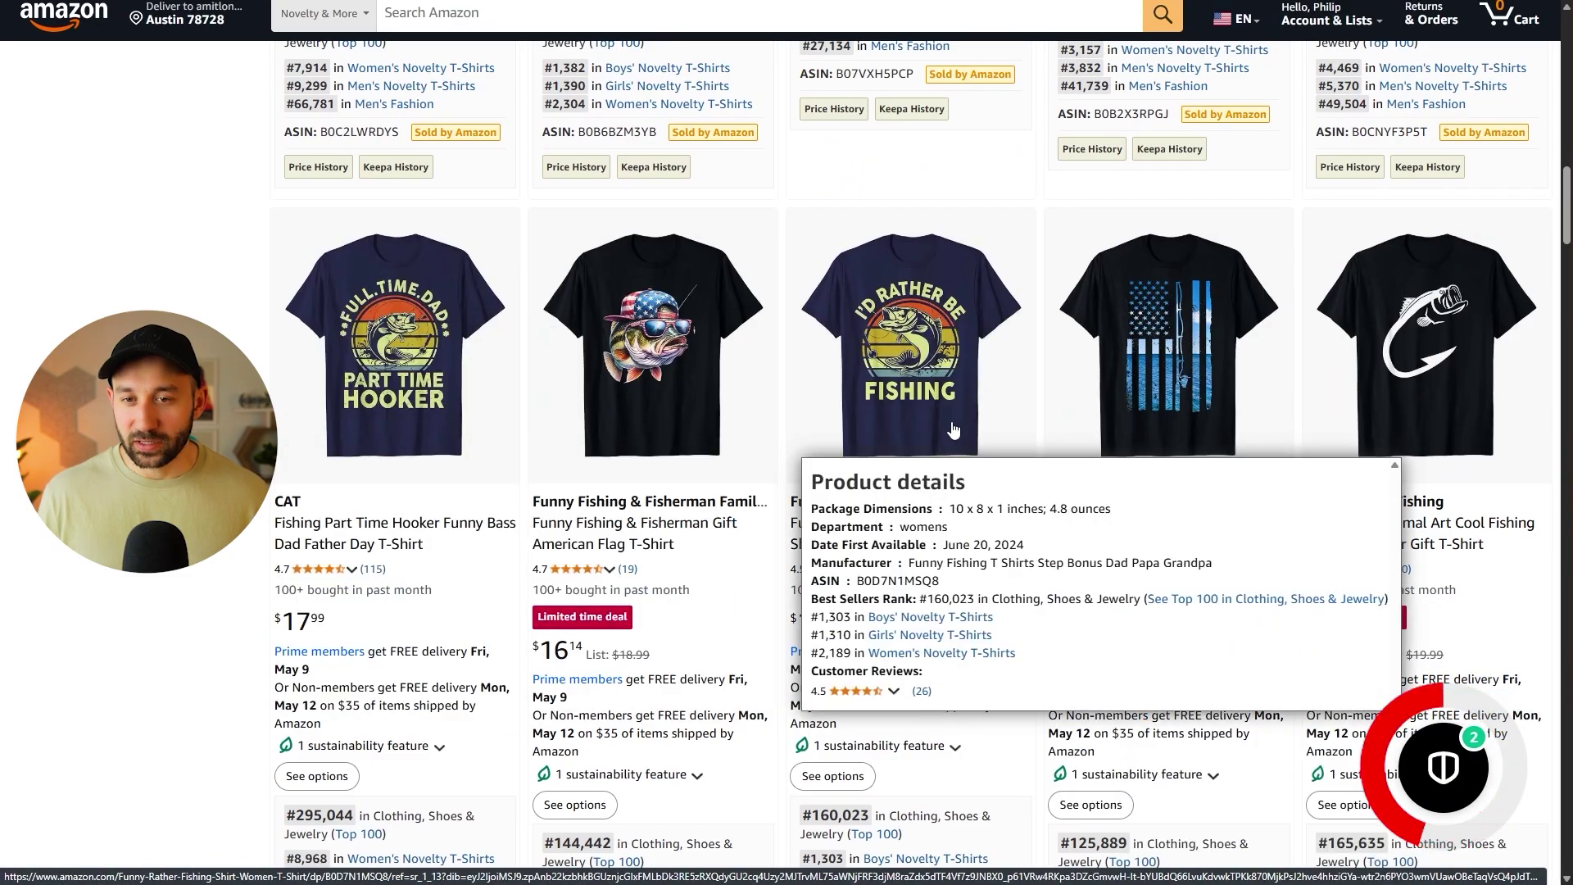
# Step: Scroll further through the fishing shirt results and open the Snap Hammer report window
pyautogui.scroll(-10, 1440, 776)
pyautogui.scroll(-7, 1444, 771)
pyautogui.scroll(-3, 1229, 672)
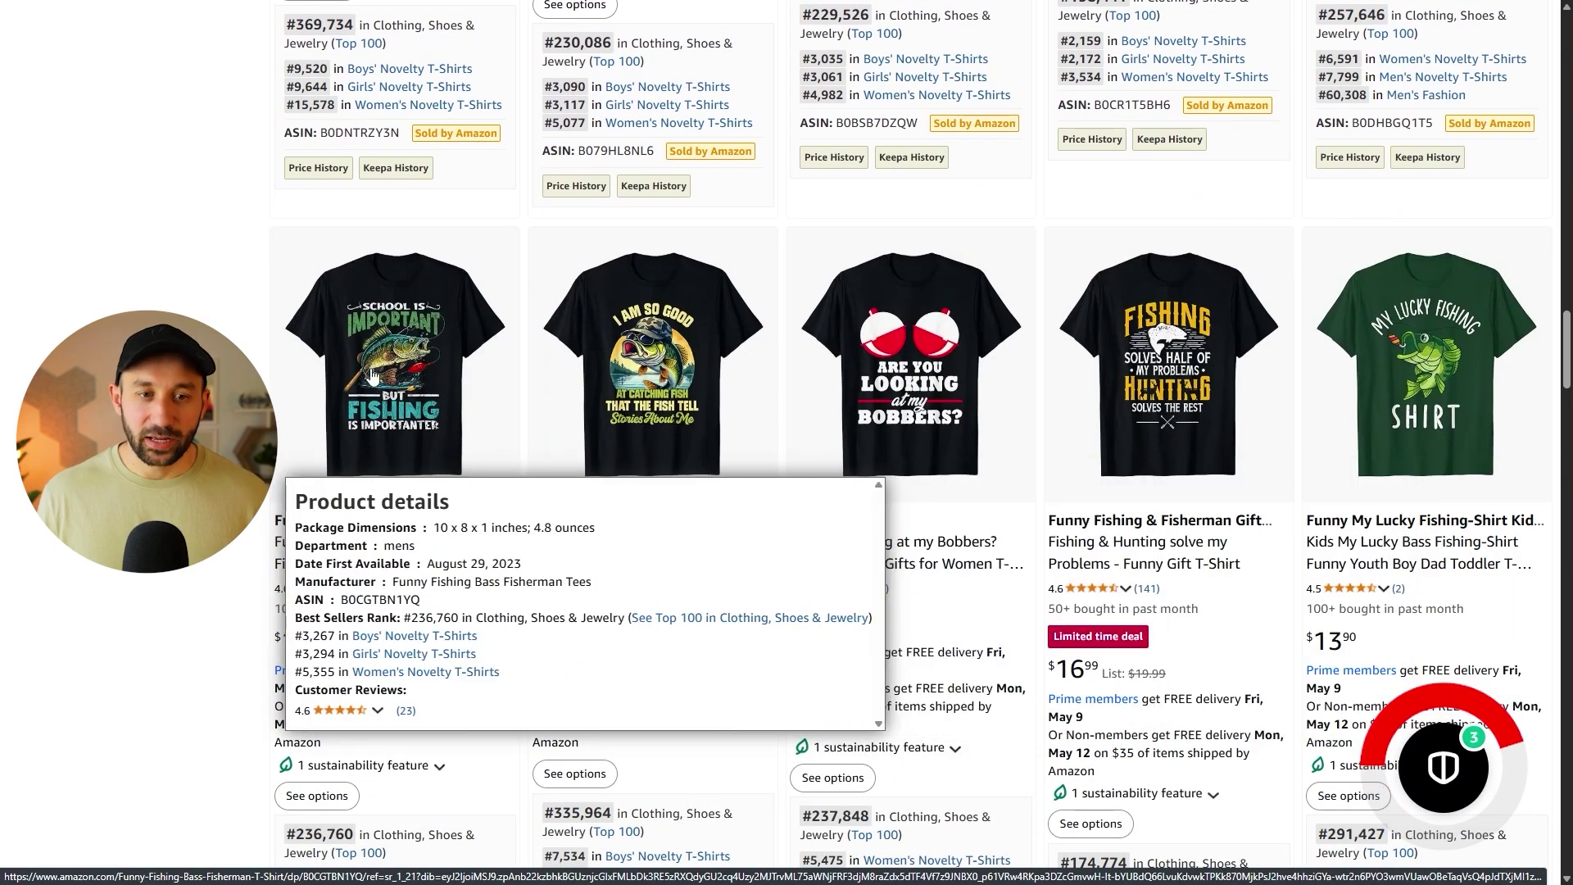
pyautogui.moveTo(924, 457)
pyautogui.scroll(-10, 924, 456)
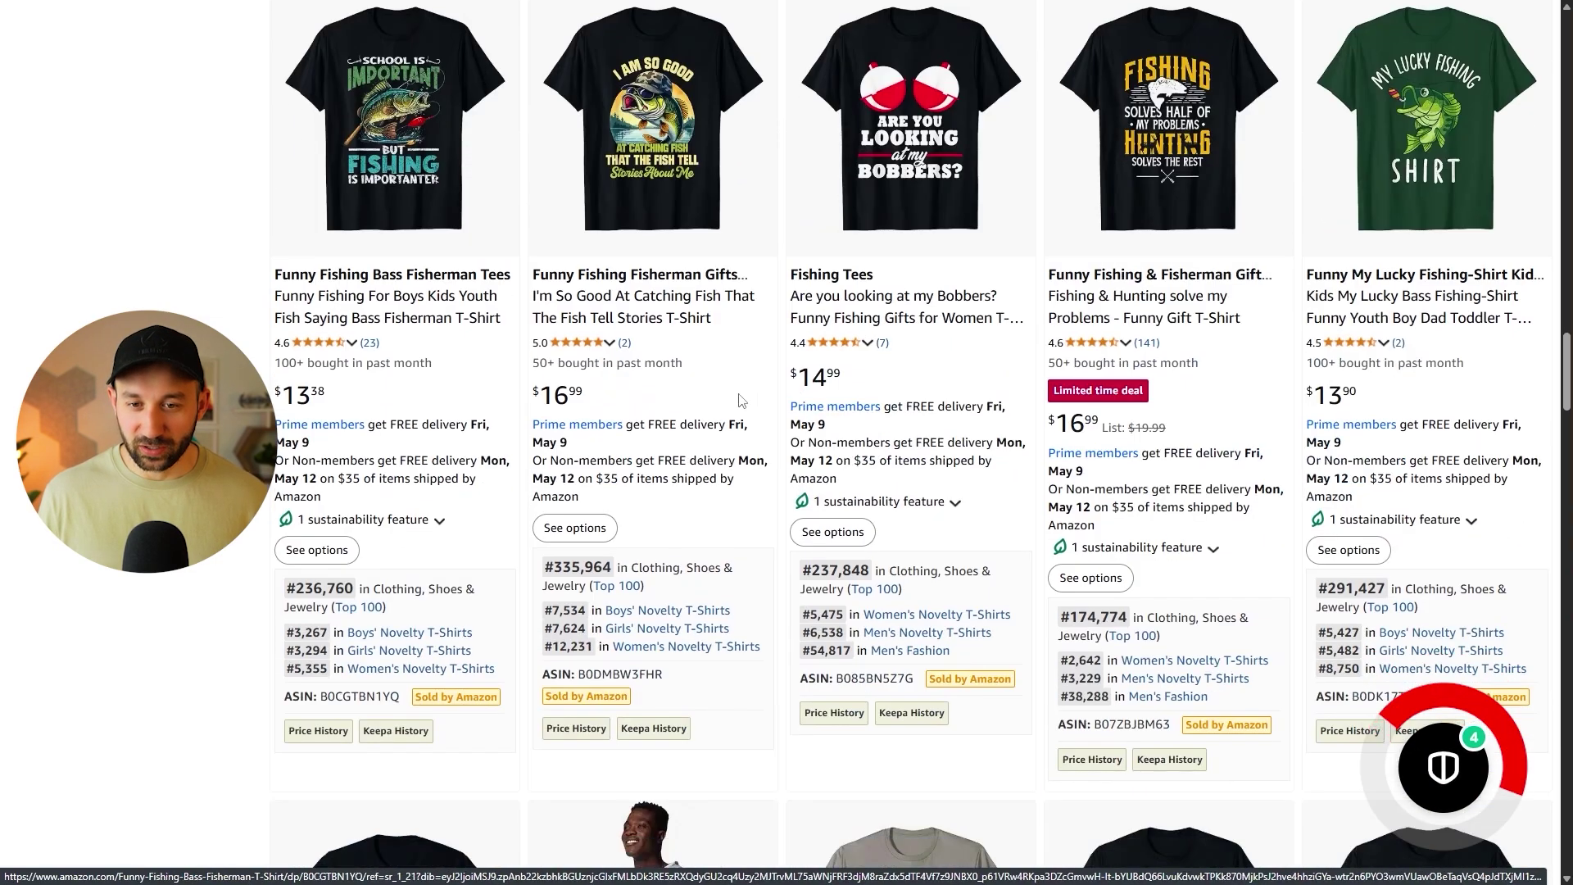
pyautogui.moveTo(1173, 422)
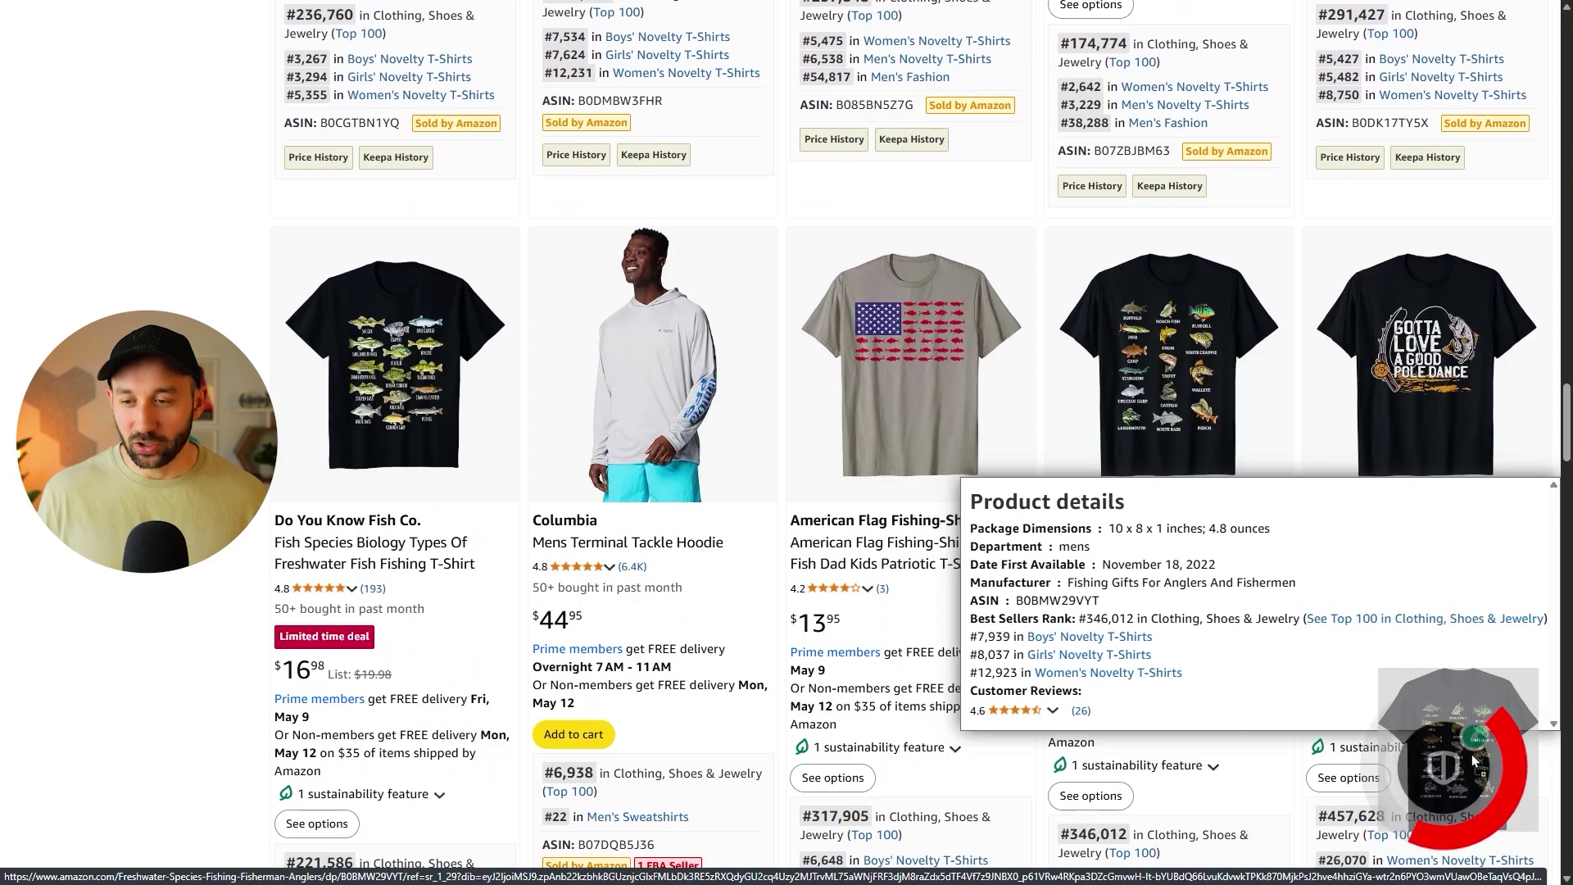
pyautogui.scroll(-5, 1157, 429)
pyautogui.scroll(-5, 1156, 430)
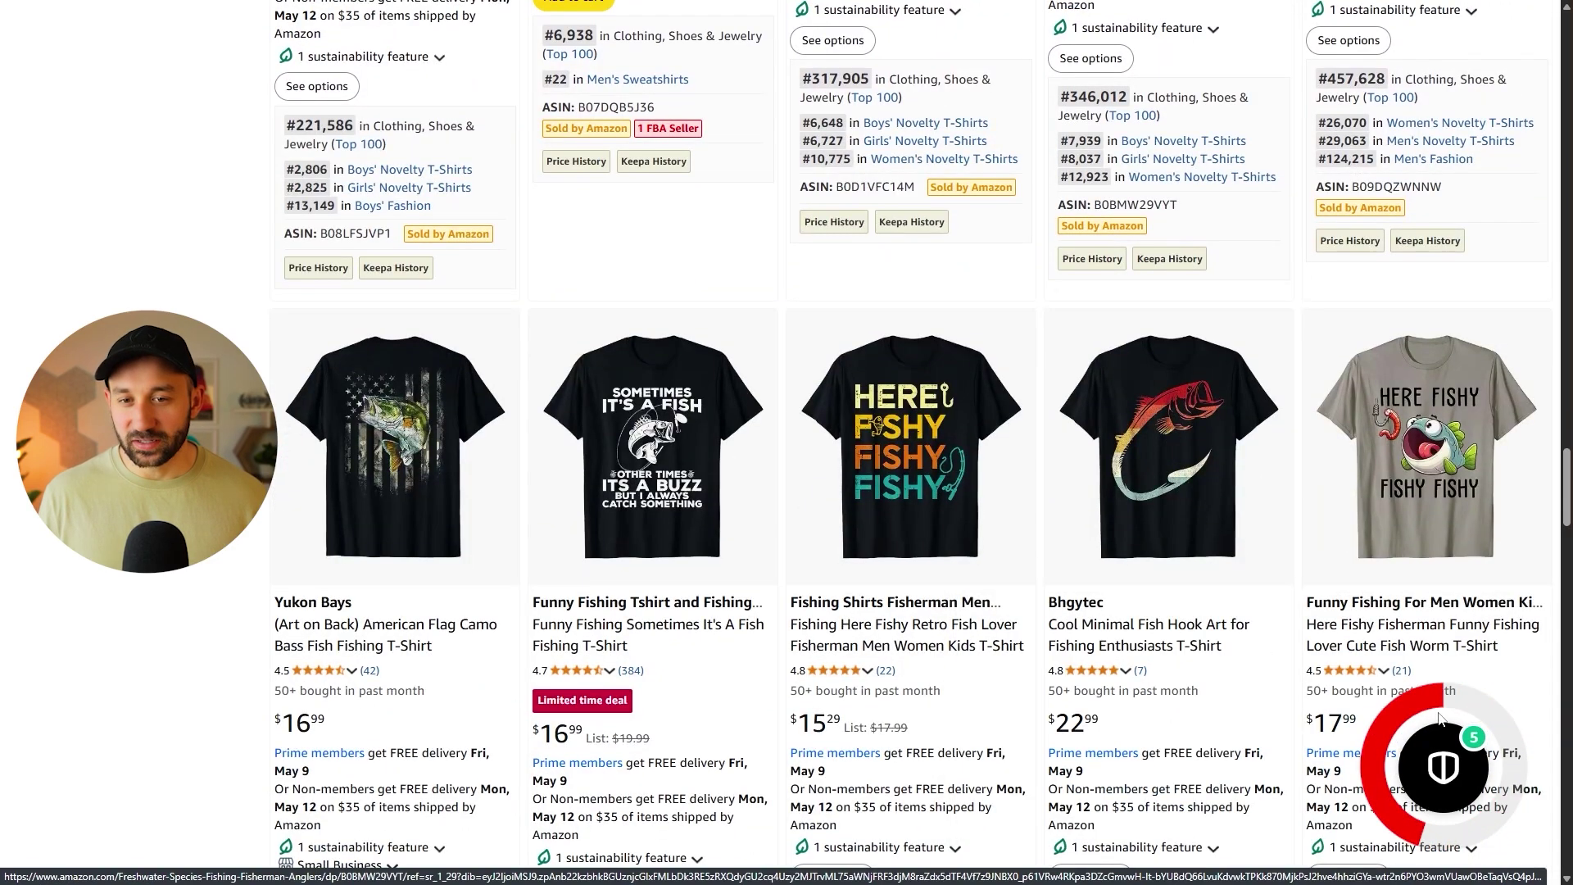
pyautogui.click(1444, 767)
pyautogui.click(399, 171)
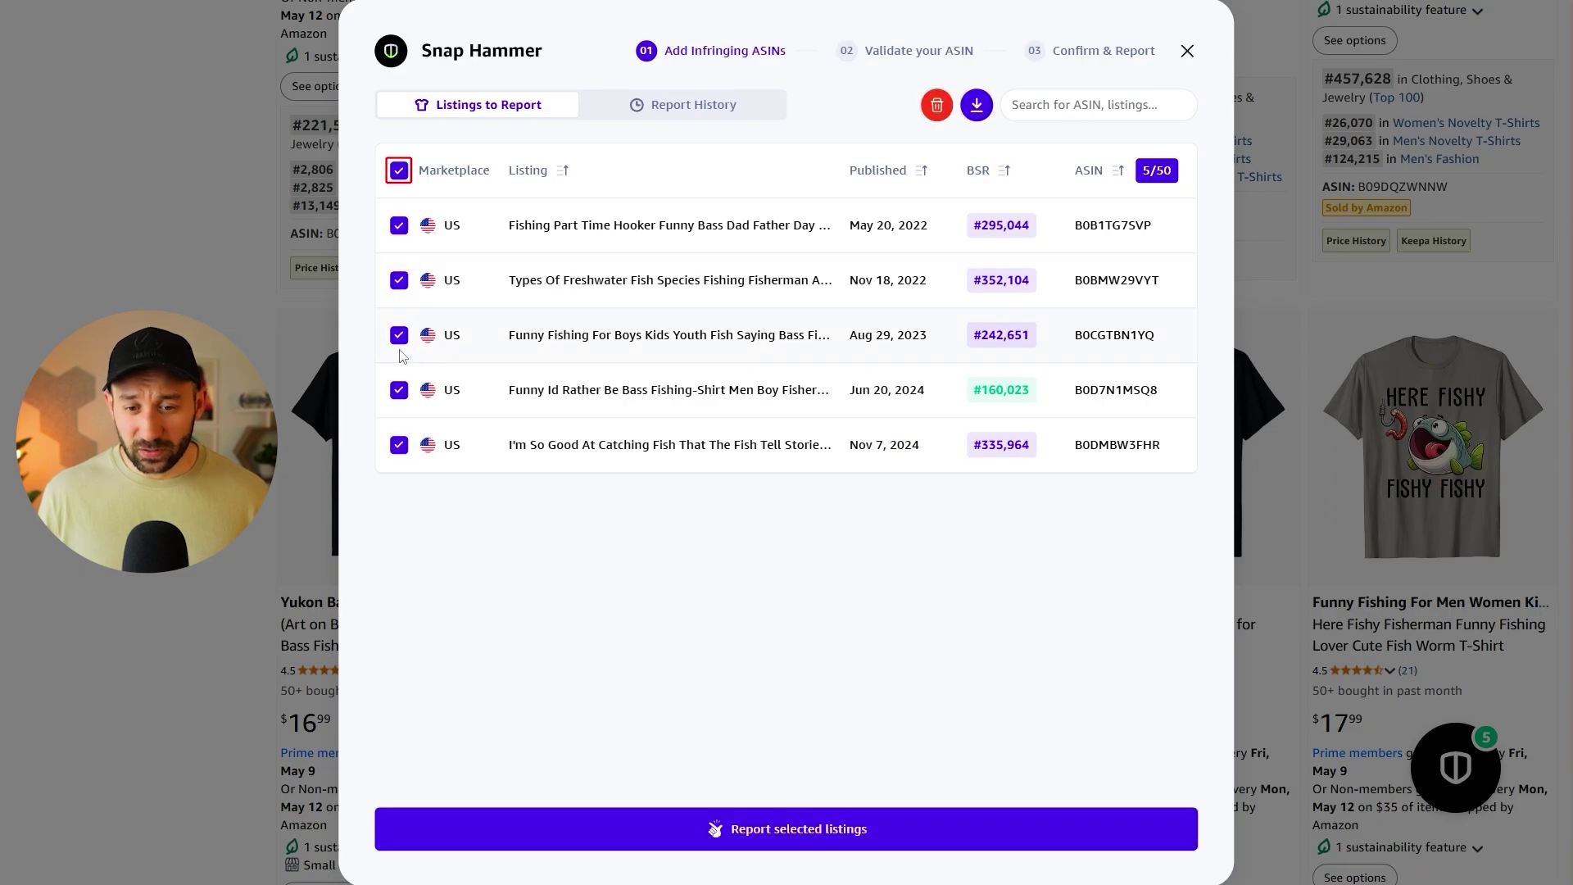
pyautogui.click(745, 832)
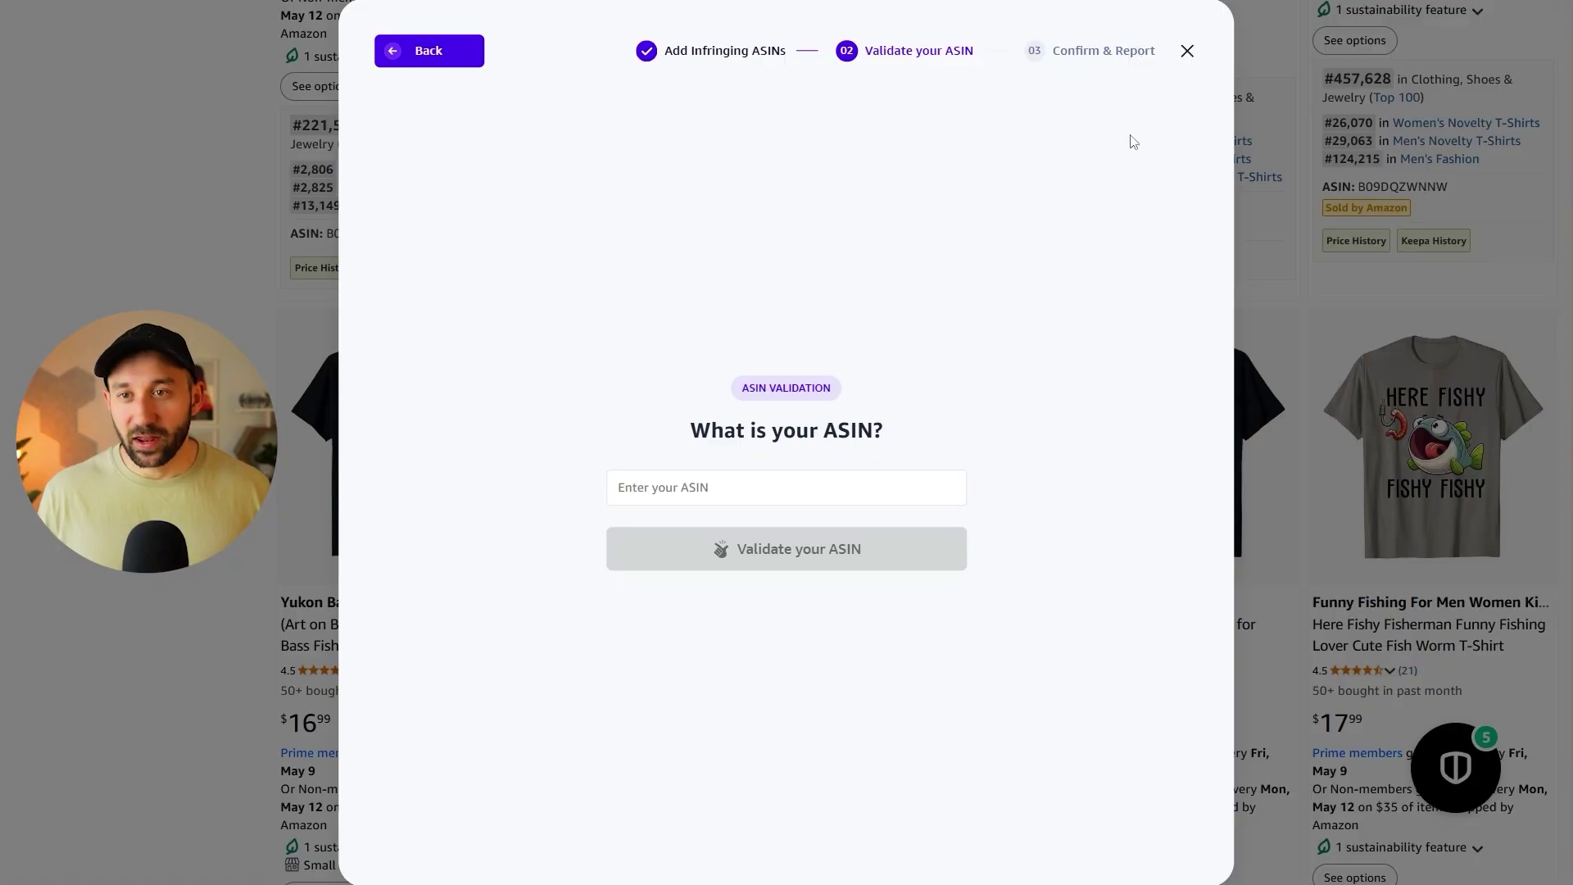
pyautogui.click(1185, 54)
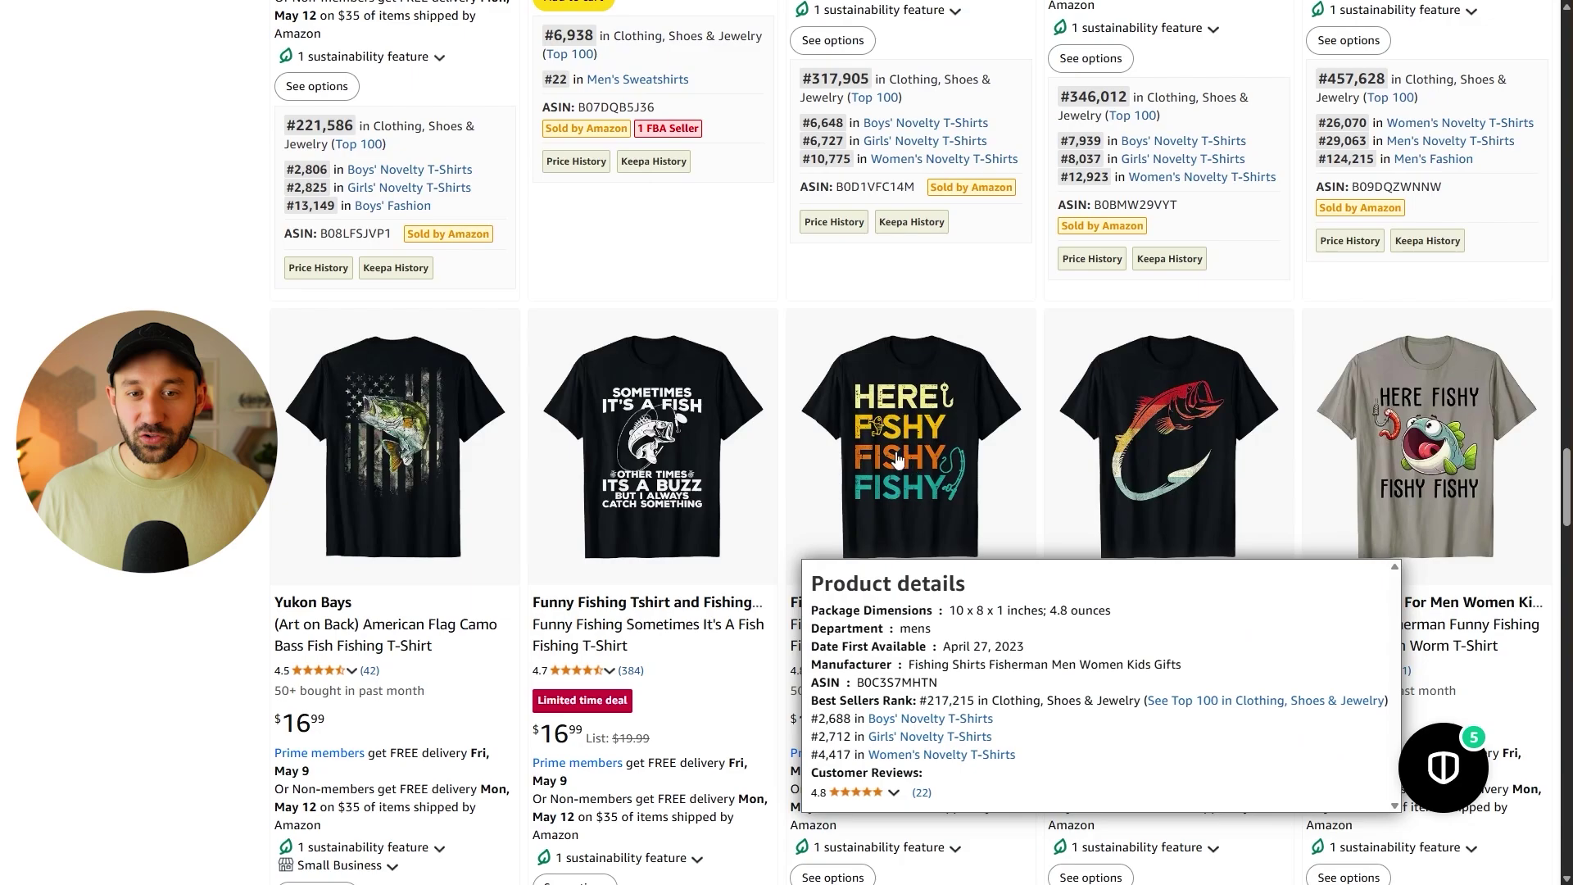
pyautogui.scroll(-2, 271, 459)
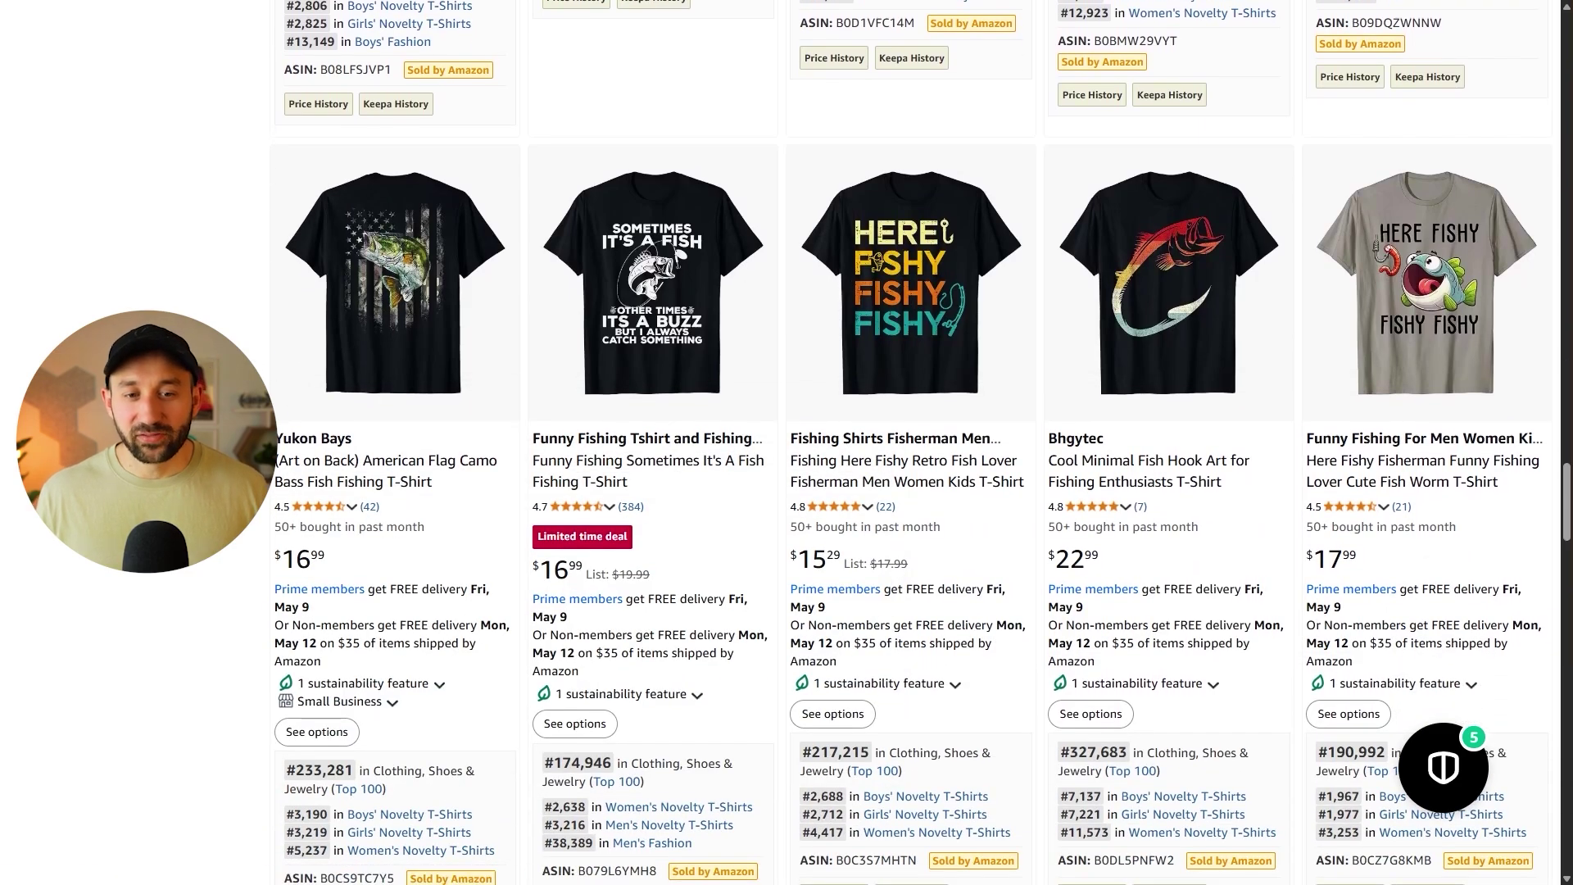
pyautogui.scroll(-3, 786, 443)
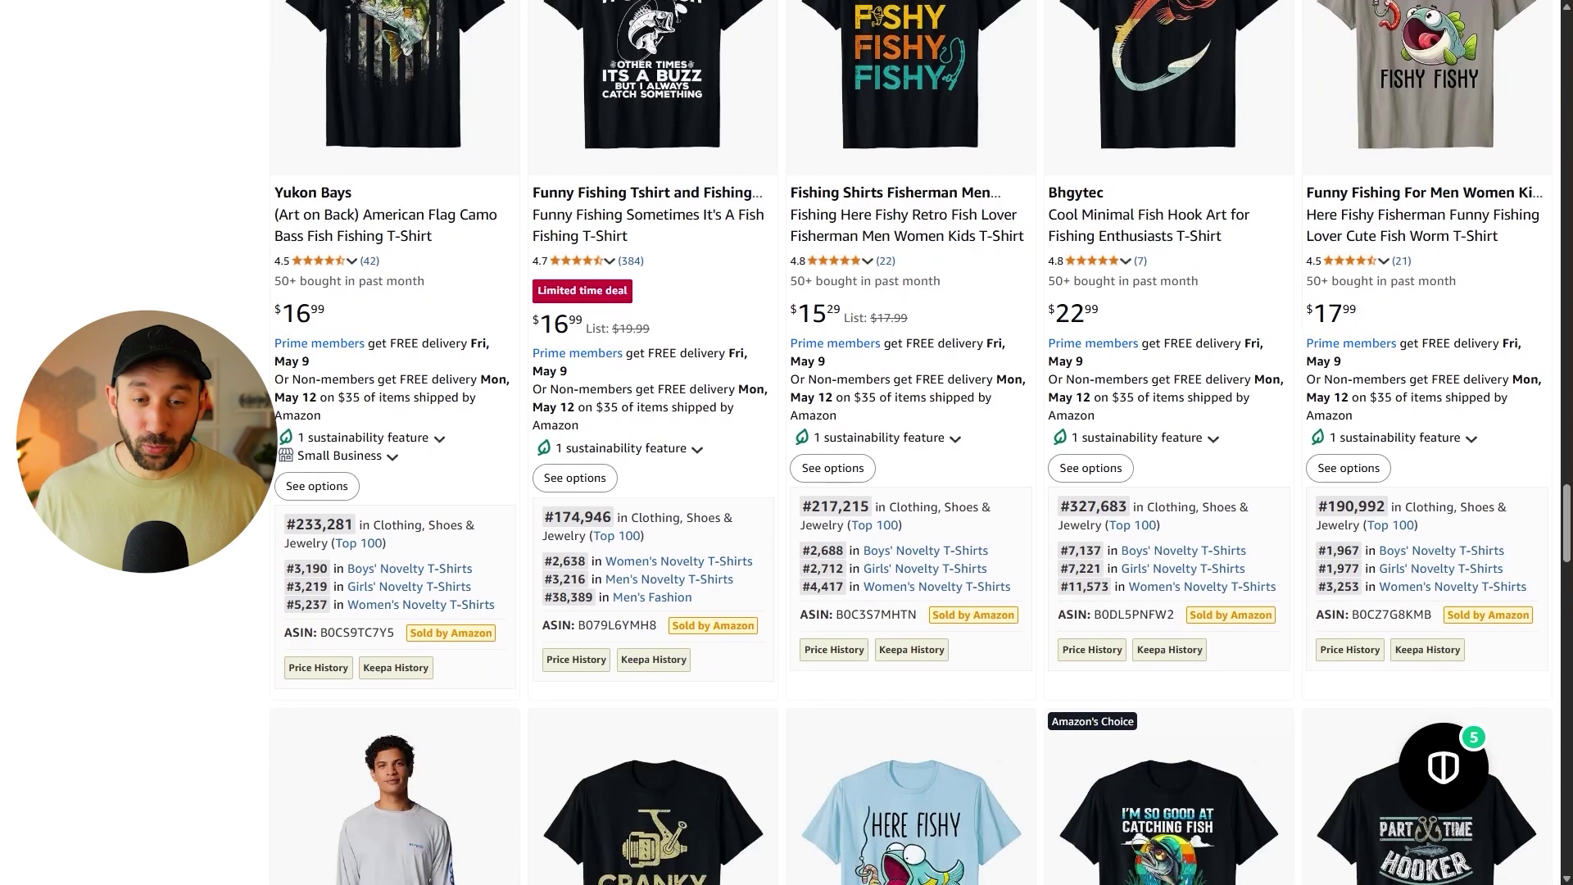
pyautogui.scroll(4, 787, 443)
pyautogui.scroll(-15, 787, 443)
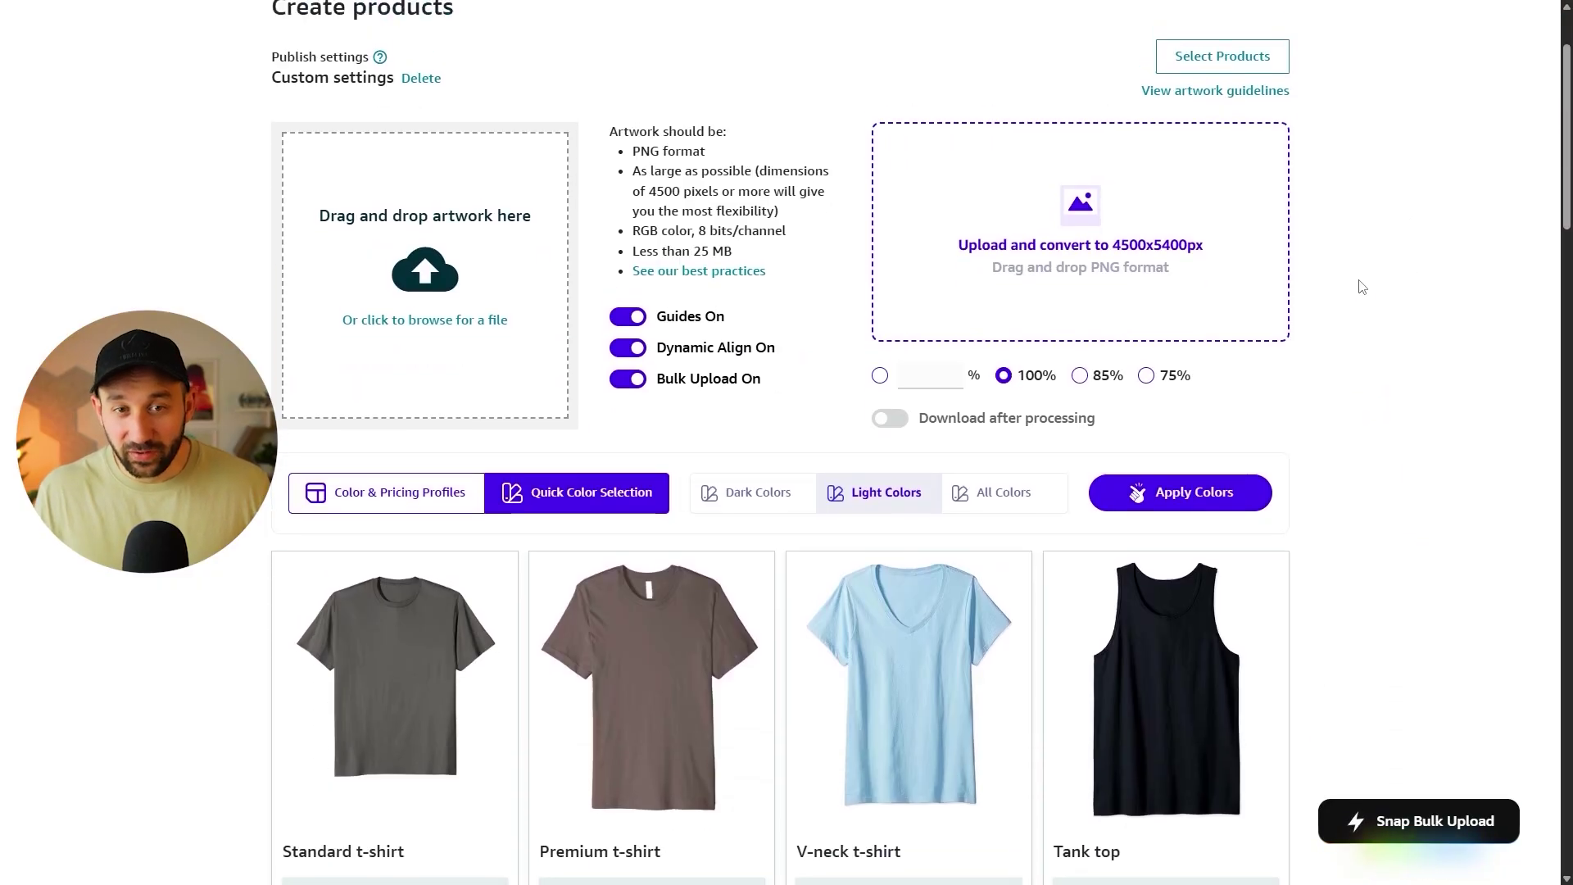
pyautogui.scroll(-2, 1261, 275)
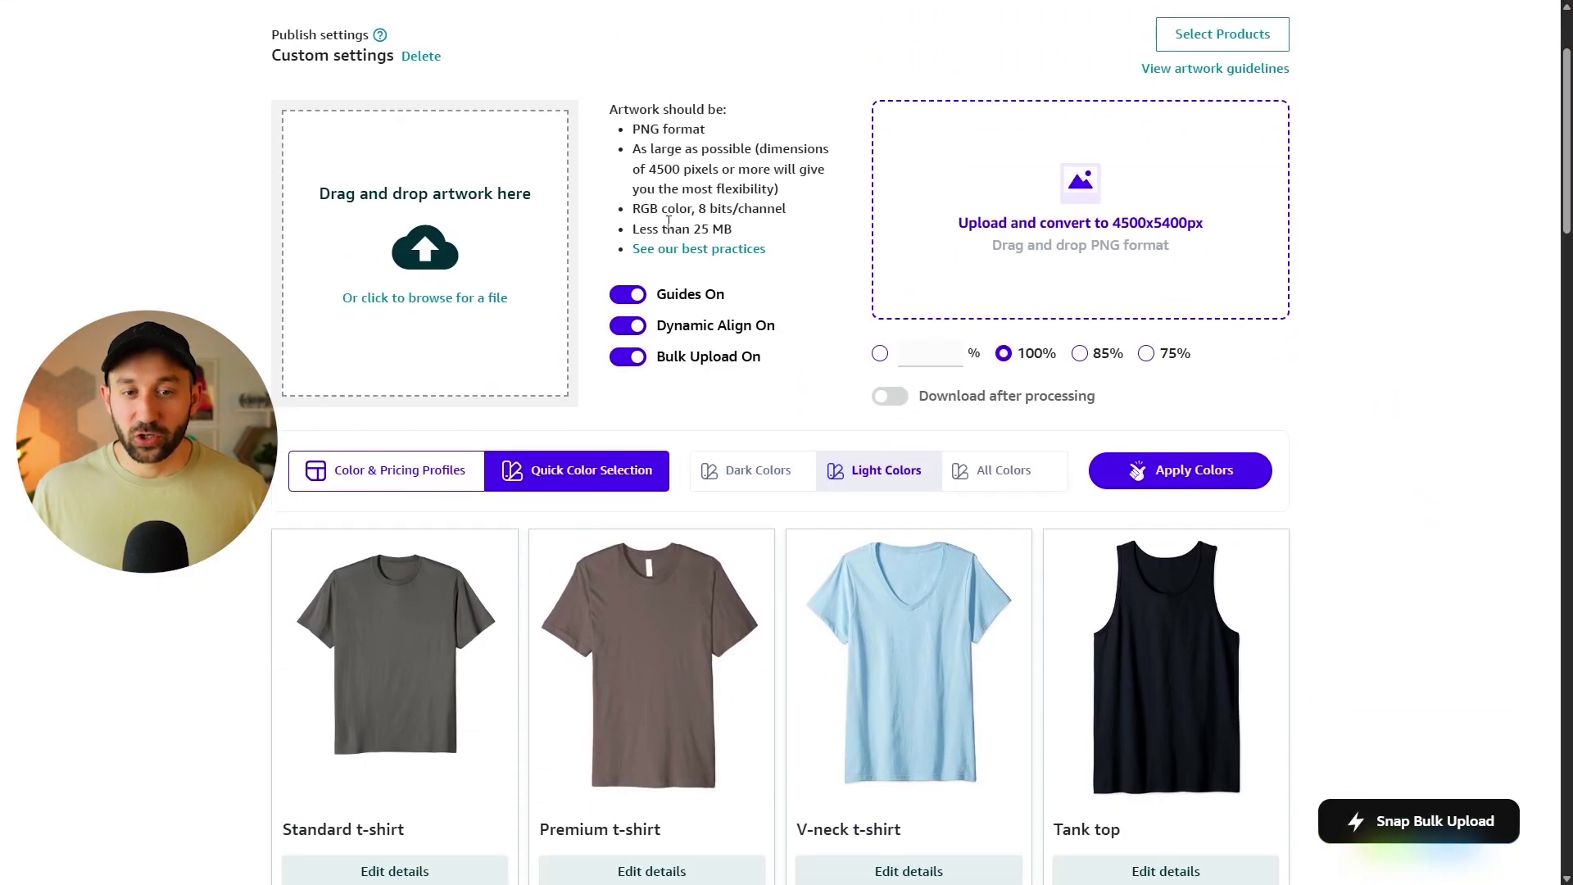
pyautogui.scroll(1, 1261, 275)
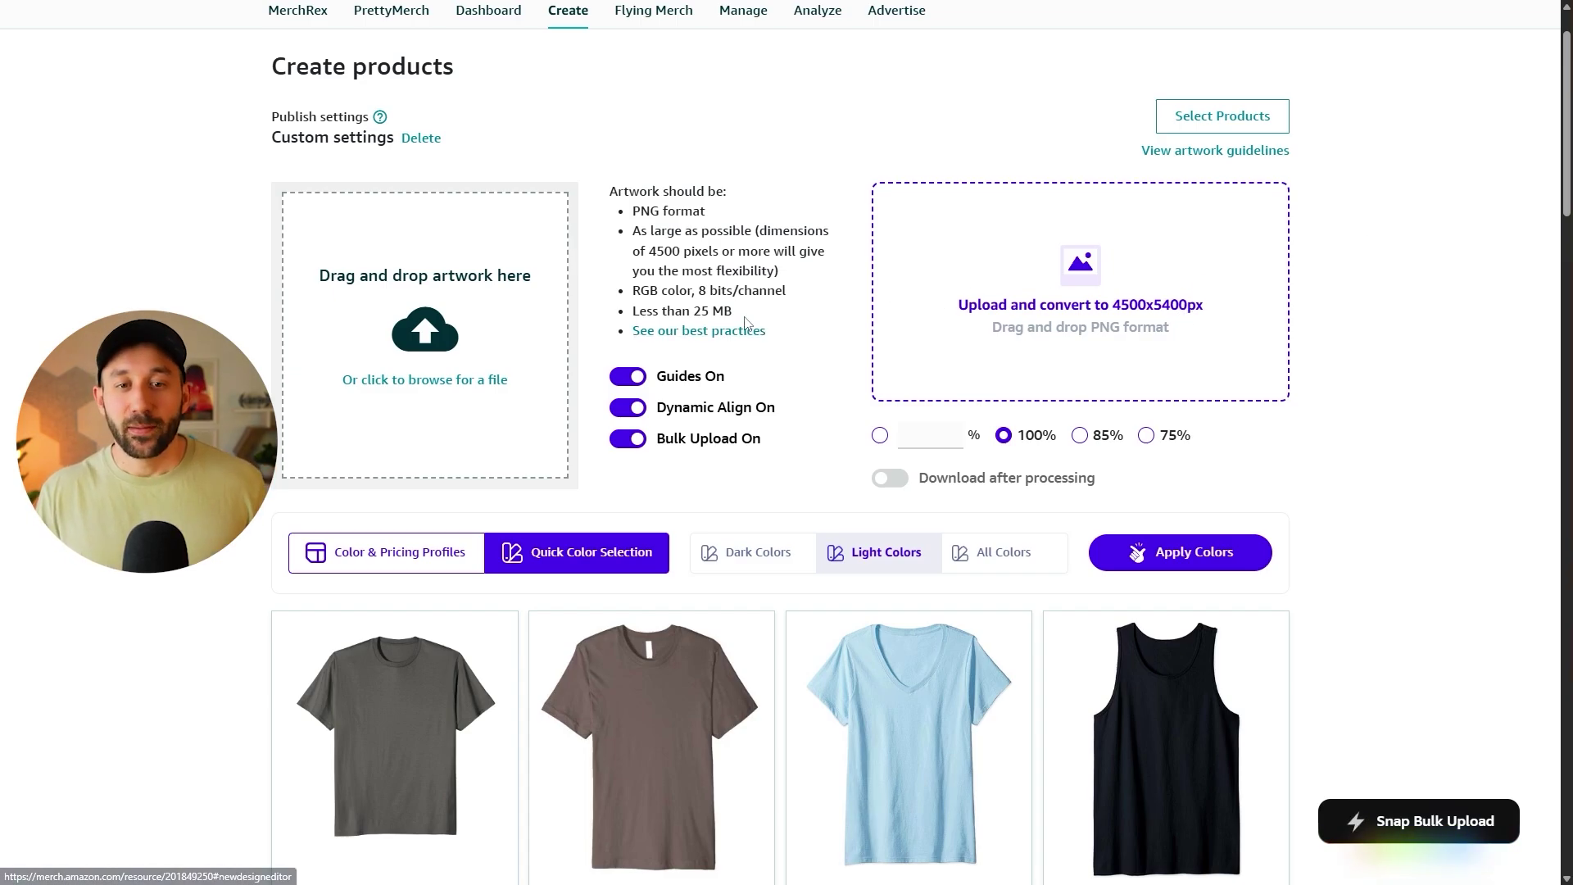
pyautogui.moveTo(733, 312); pyautogui.dragTo(694, 314)
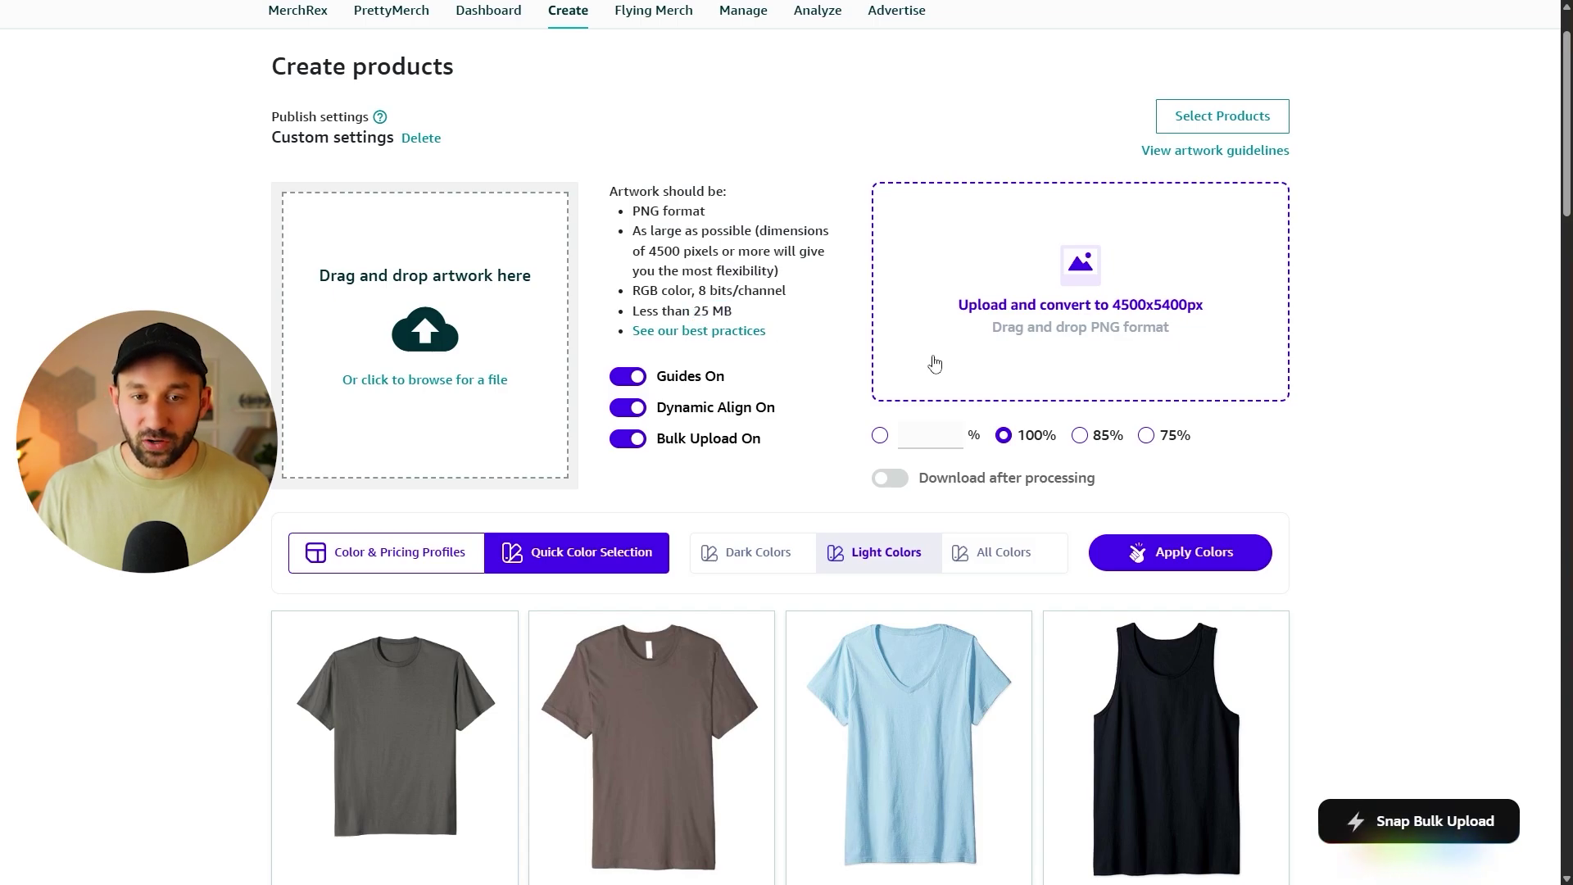
pyautogui.scroll(-1, 1341, 370)
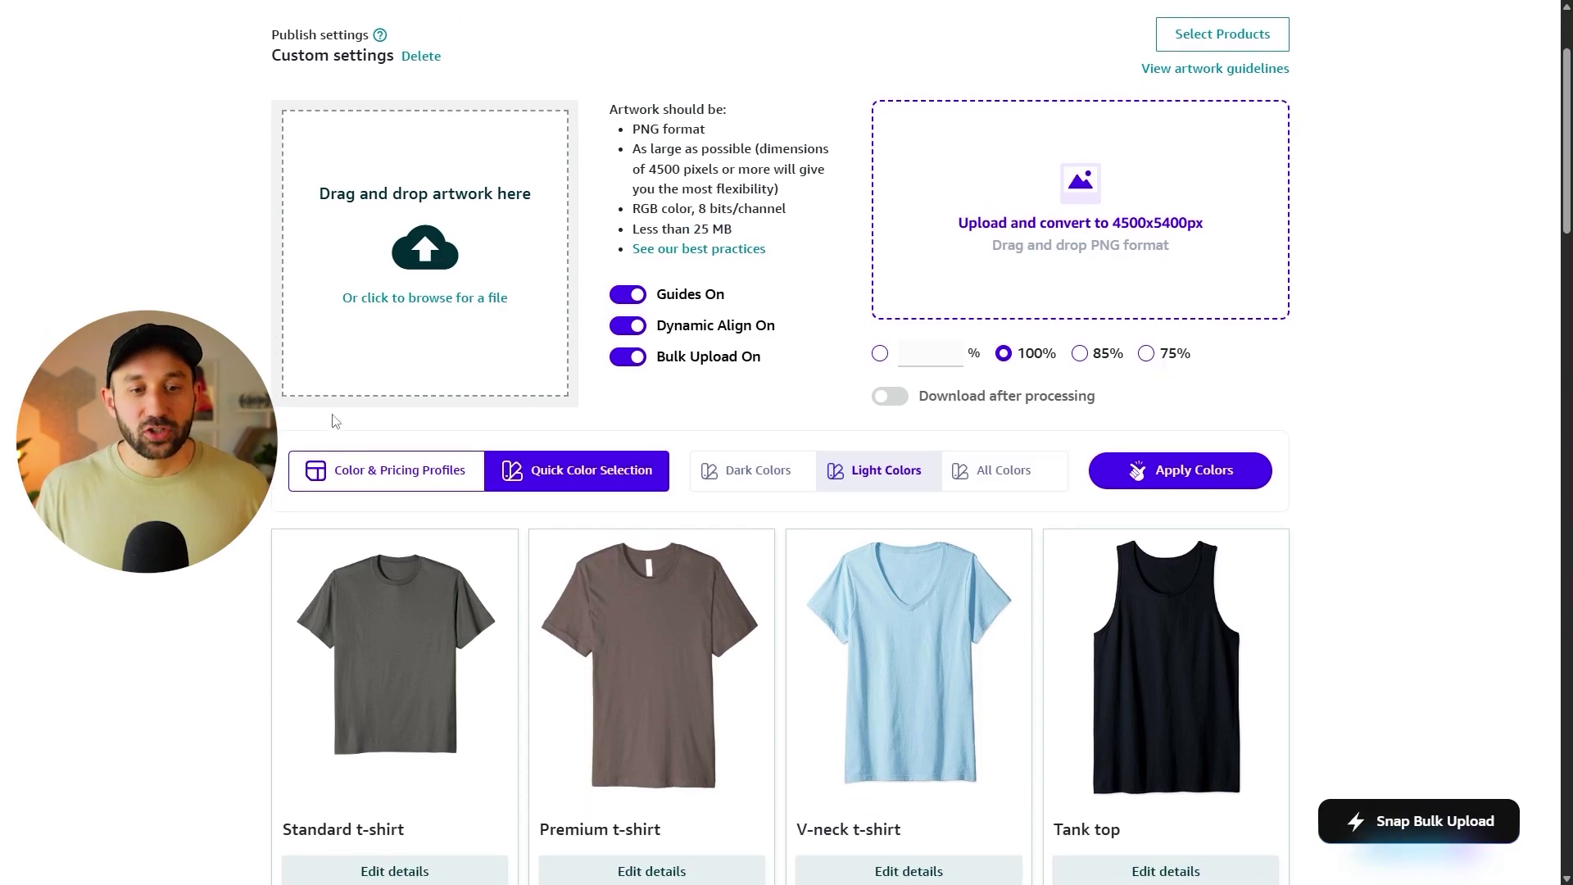
pyautogui.scroll(-2, 335, 421)
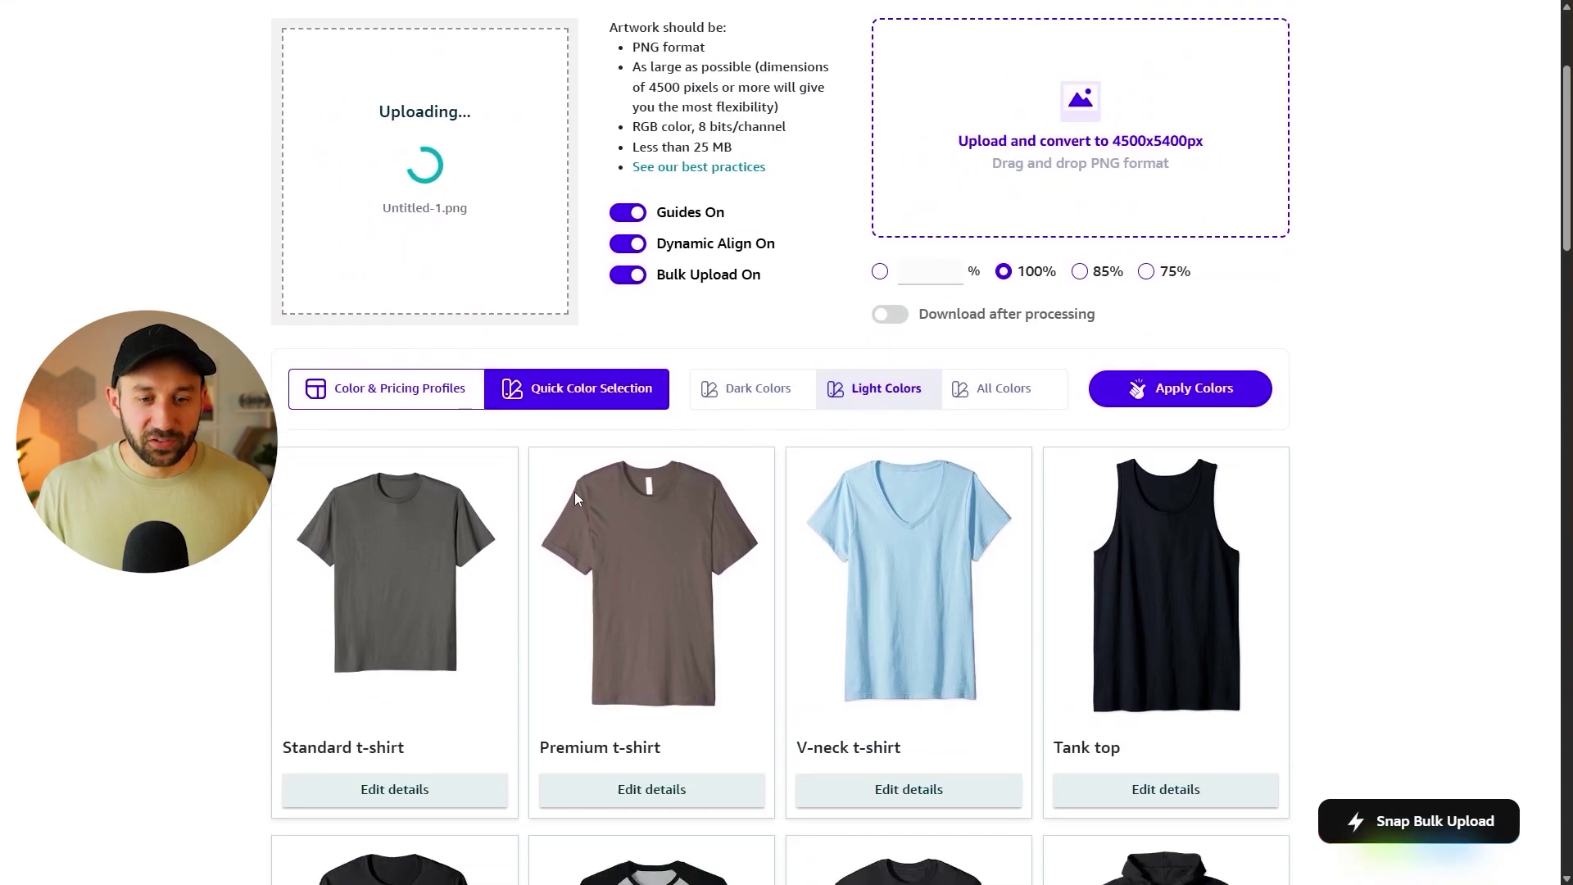
# Step: Switch to Color & Pricing Profiles, then start and cancel a new profile
pyautogui.click(425, 390)
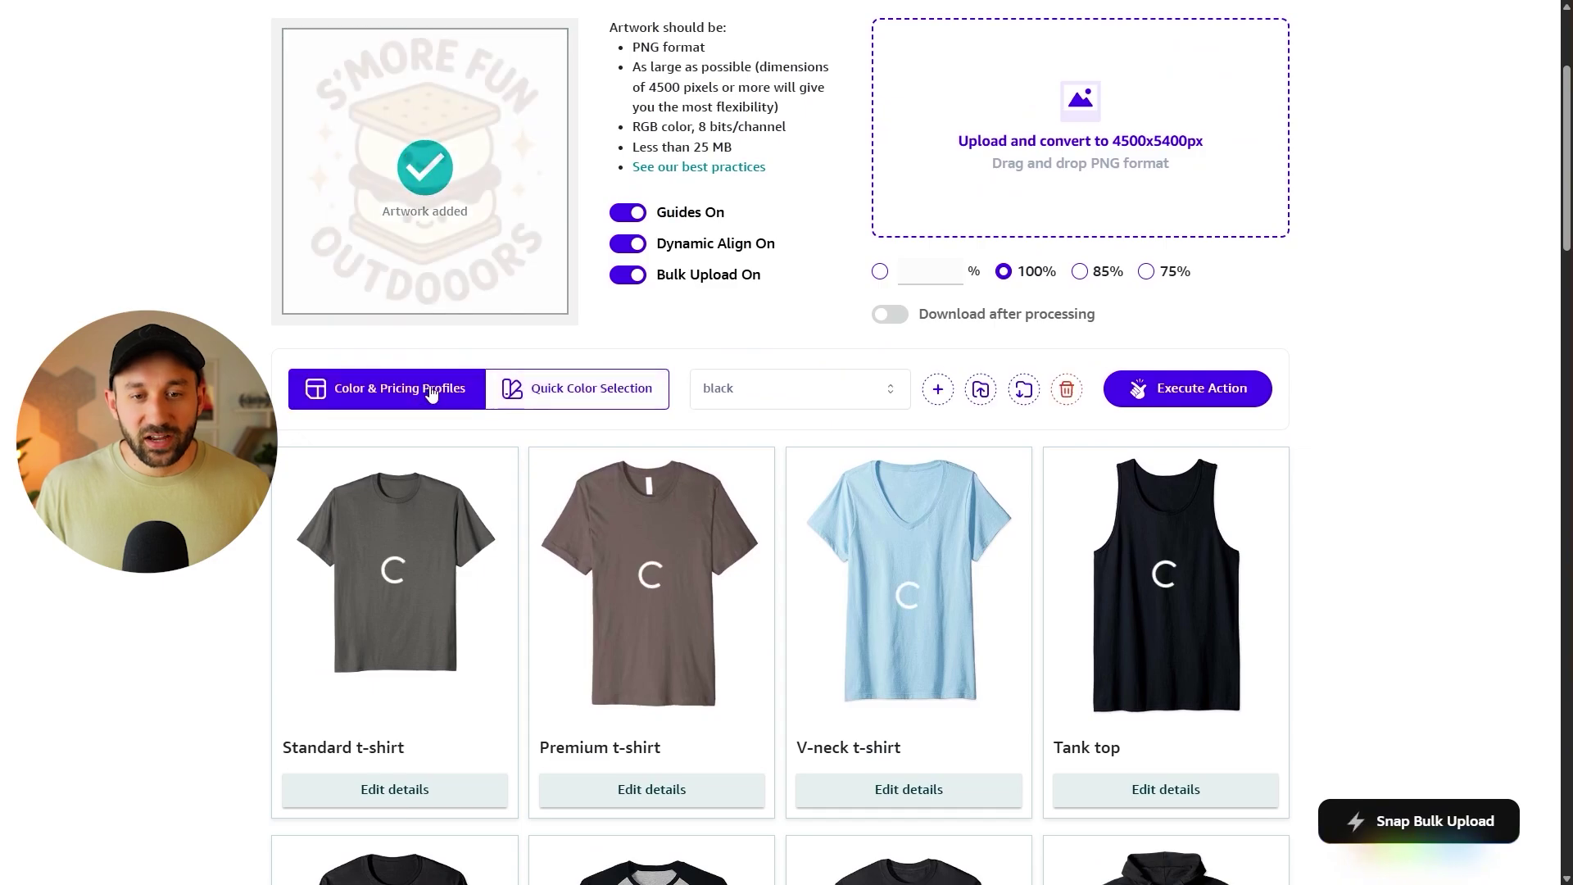
pyautogui.scroll(-2, 688, 511)
pyautogui.scroll(-3, 689, 511)
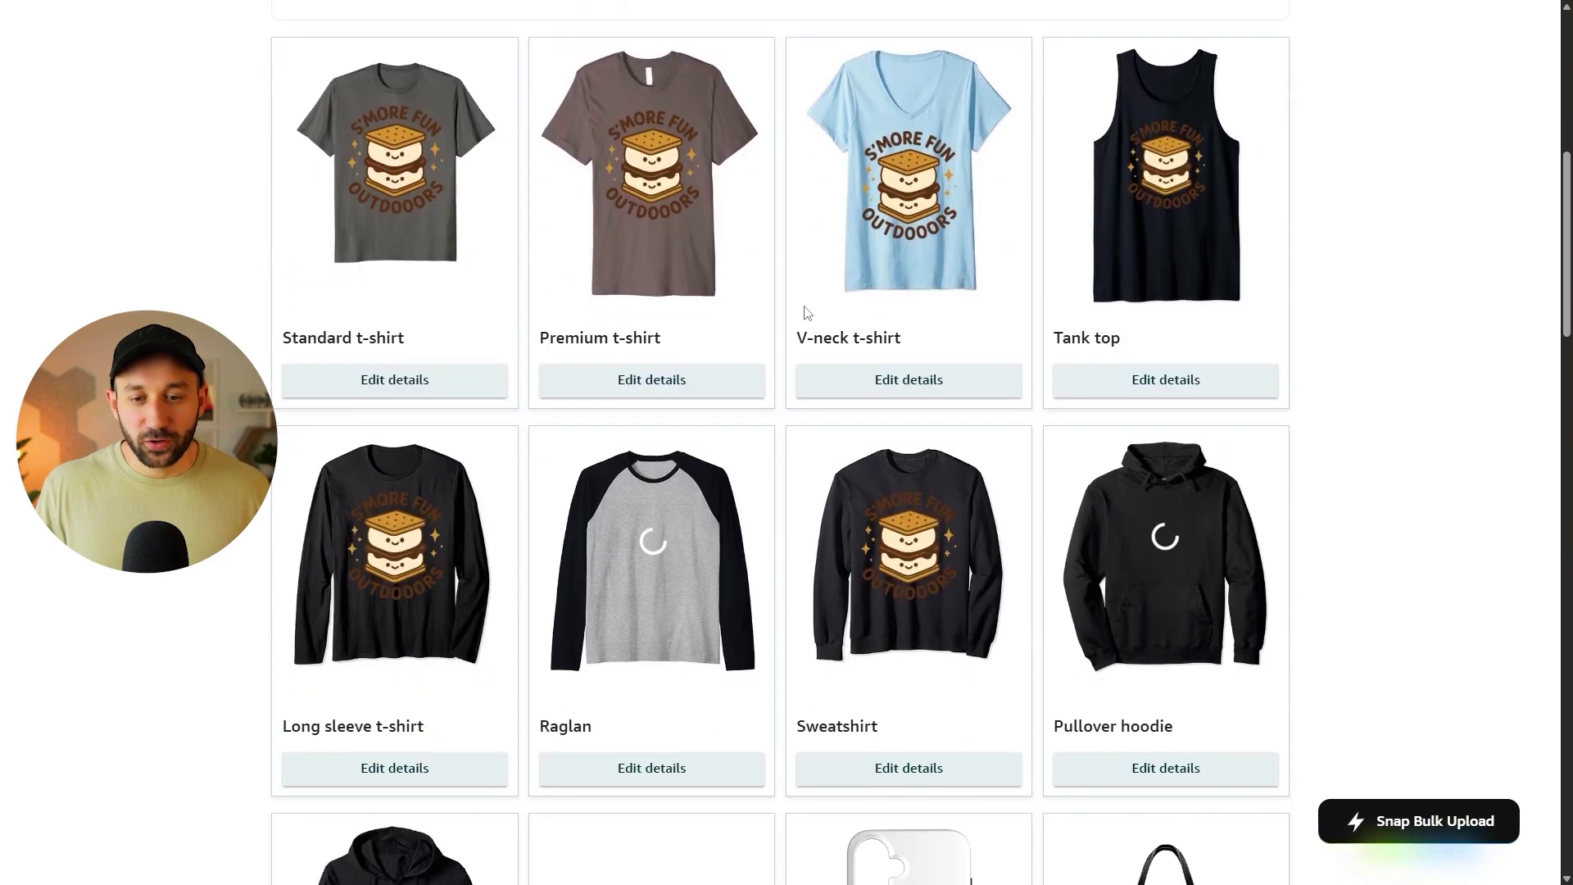
pyautogui.scroll(6, 763, 533)
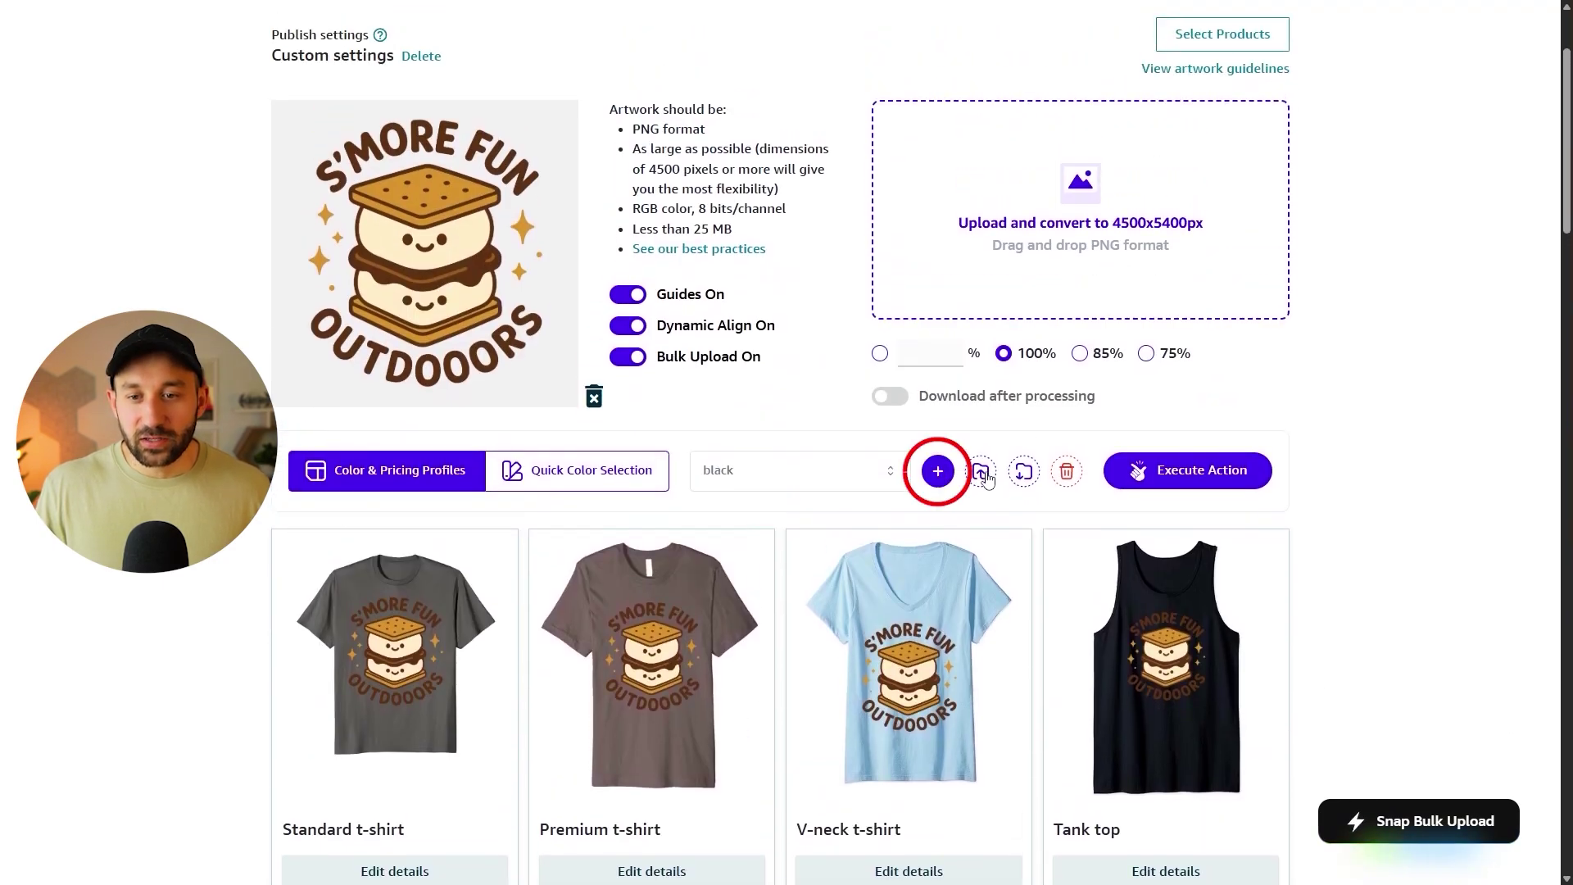
pyautogui.click(938, 471)
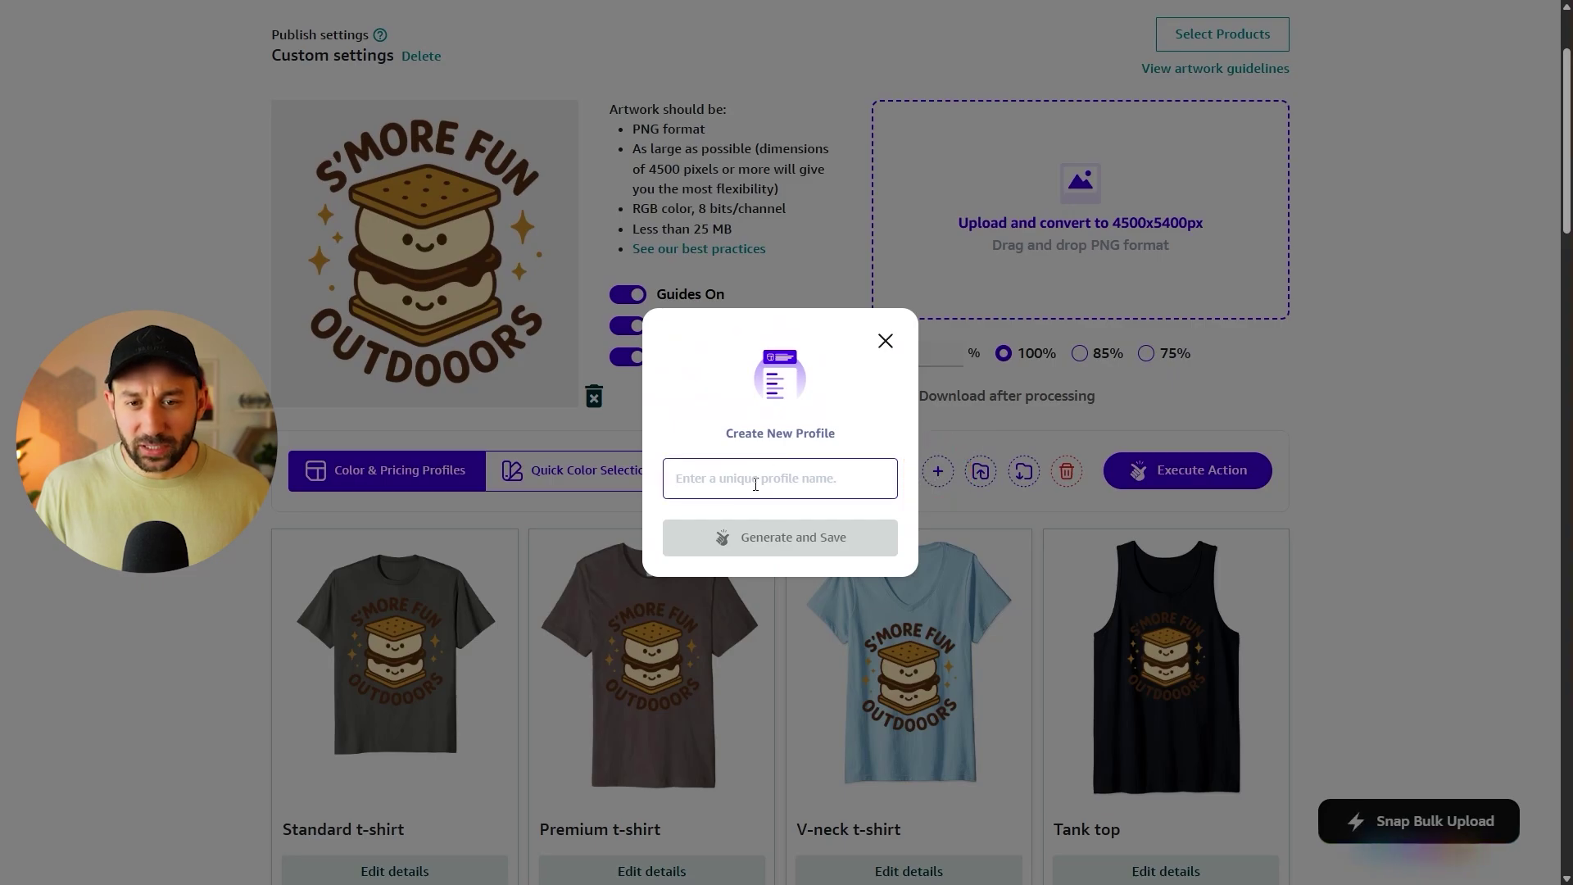
pyautogui.click(884, 353)
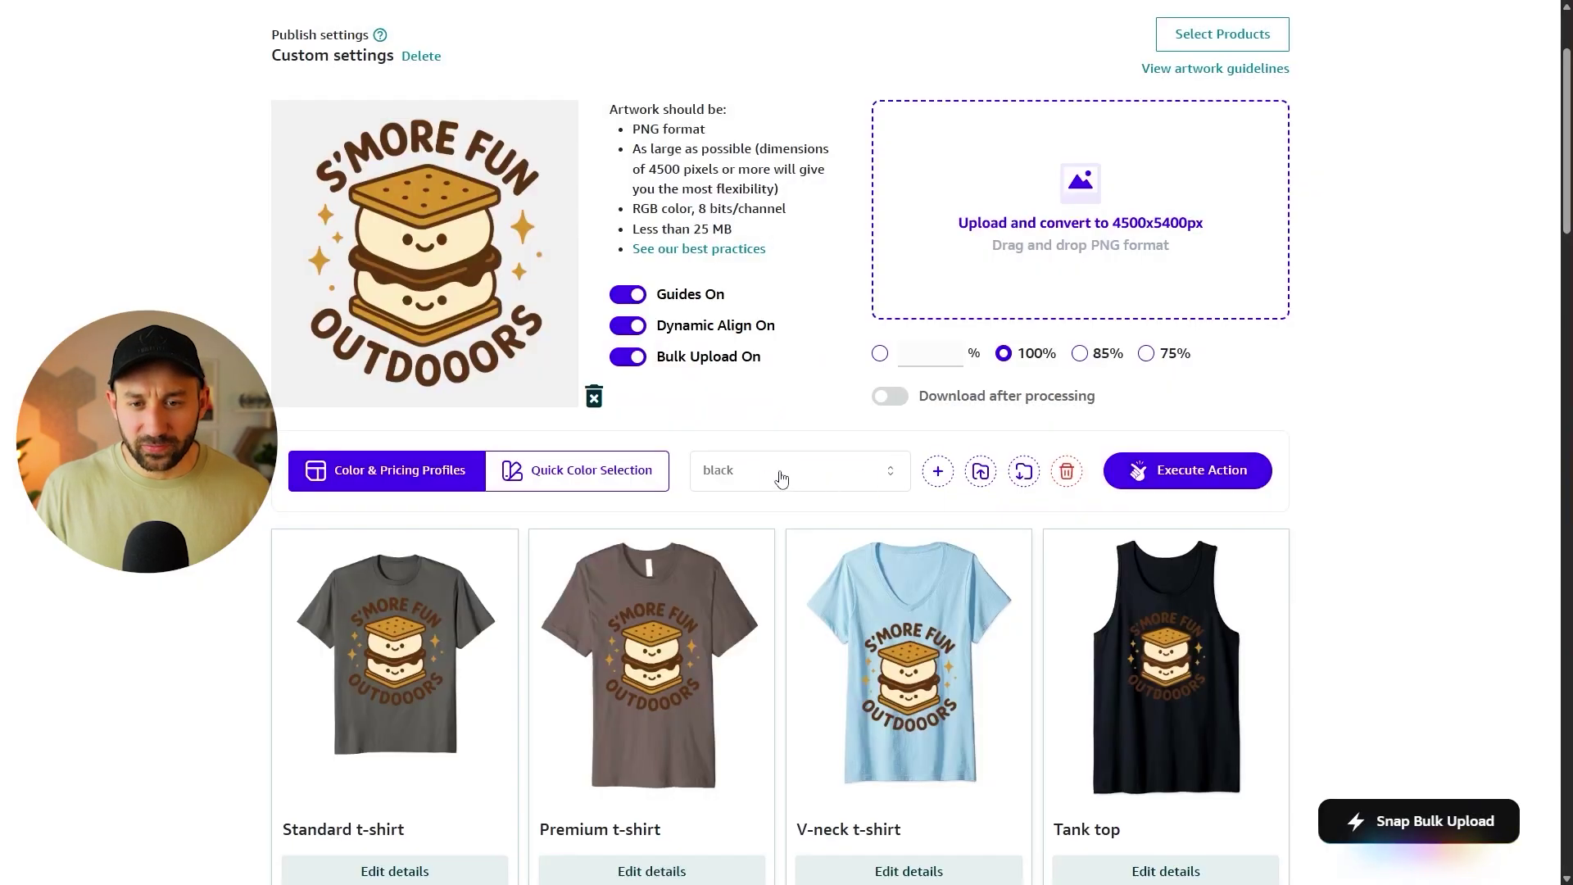
# Step: Keep the black profile from the saved list, then return to Quick Color Selection
pyautogui.click(781, 479)
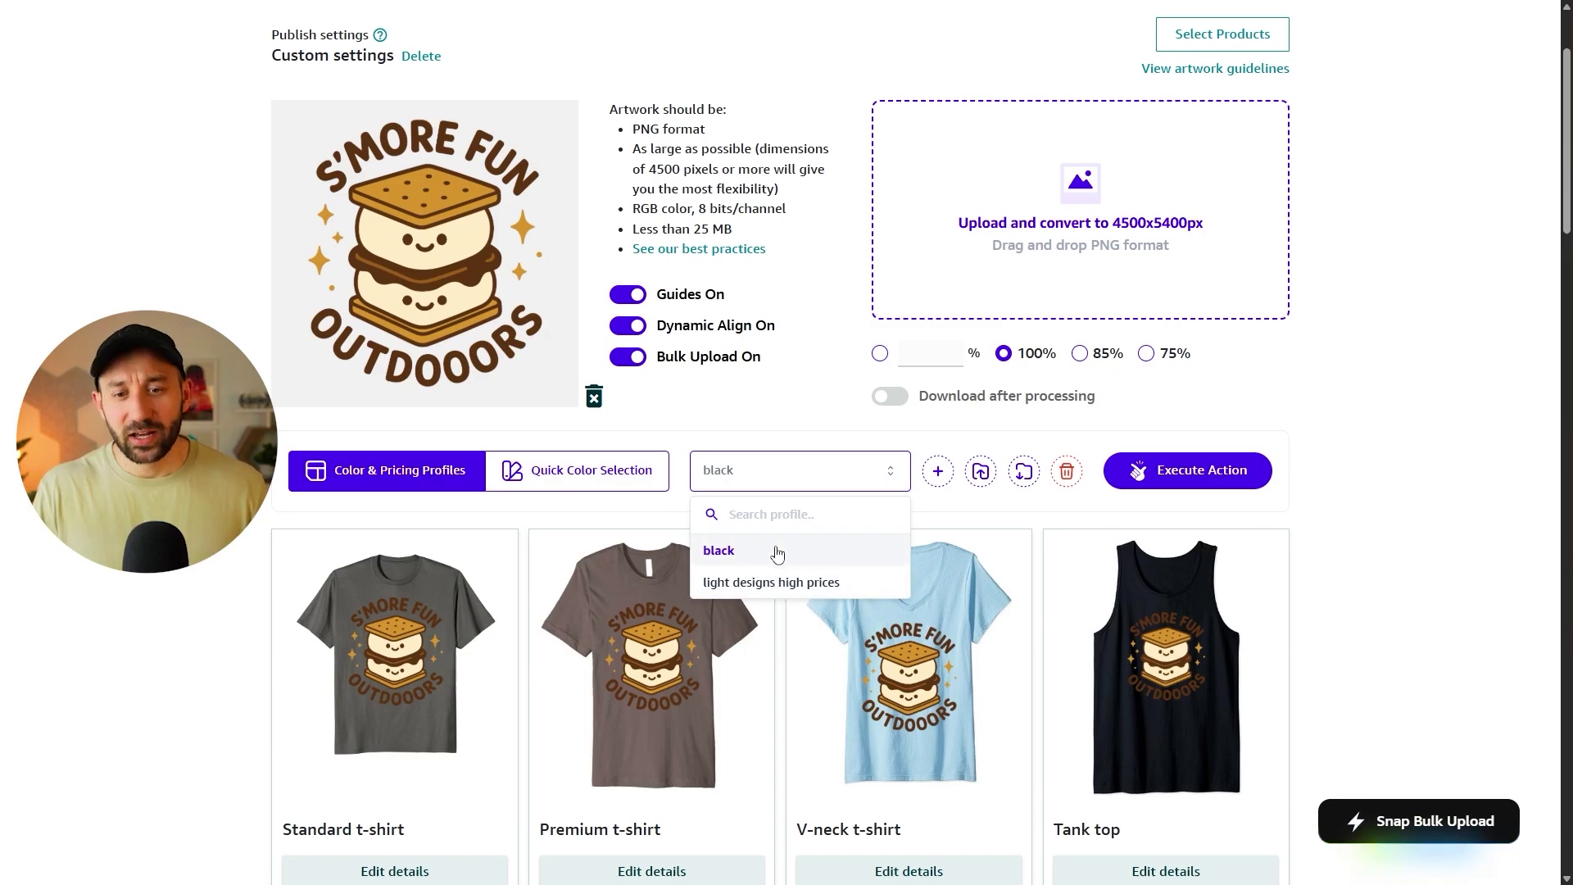
pyautogui.click(744, 560)
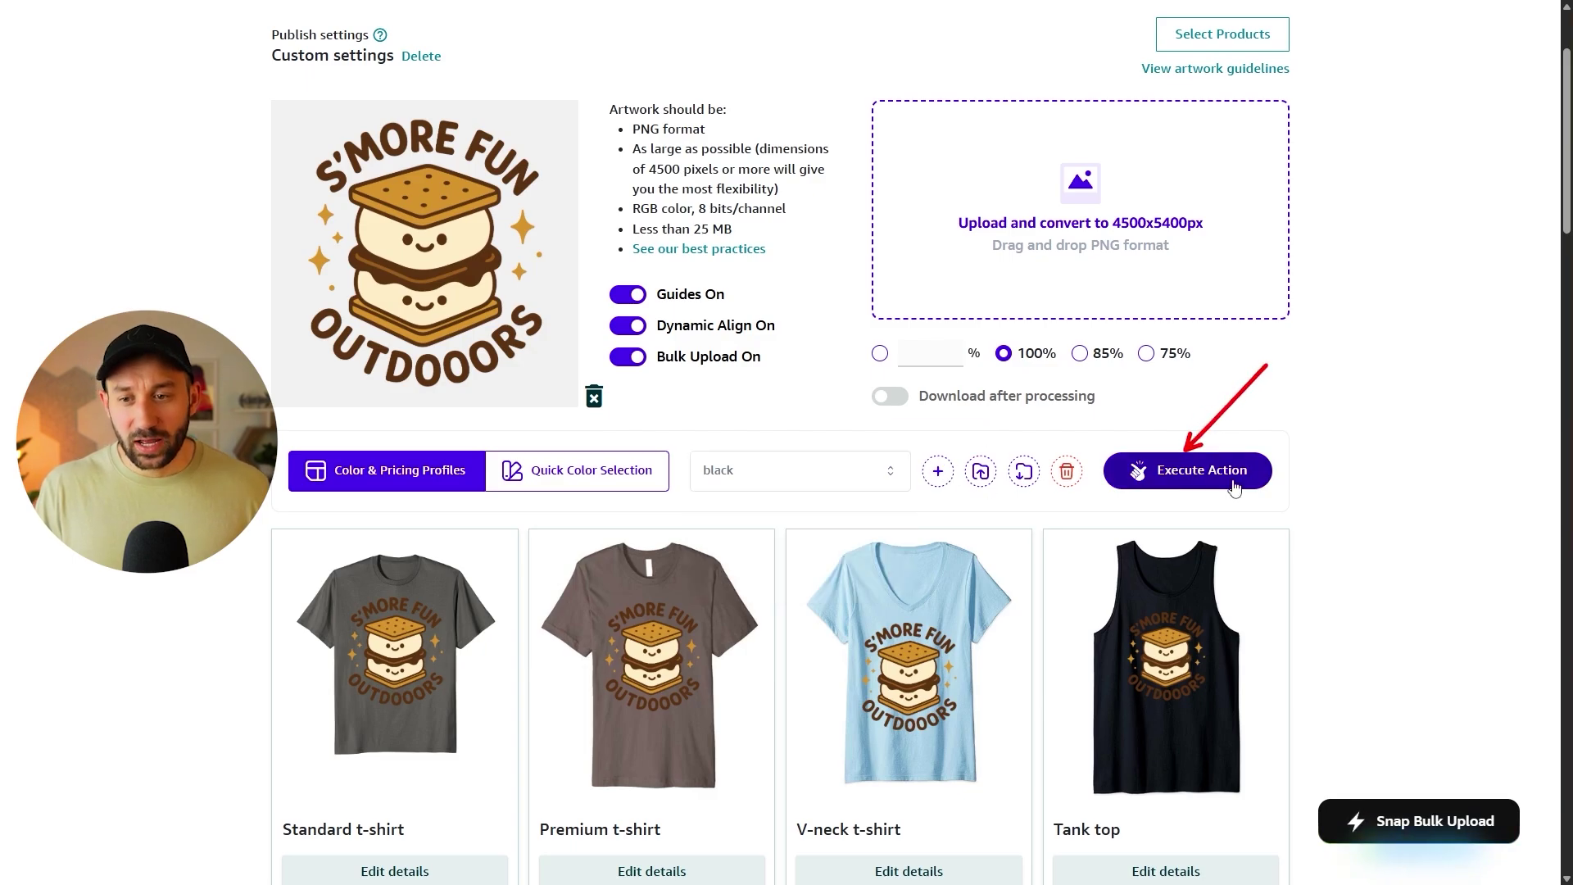
pyautogui.scroll(-3, 906, 391)
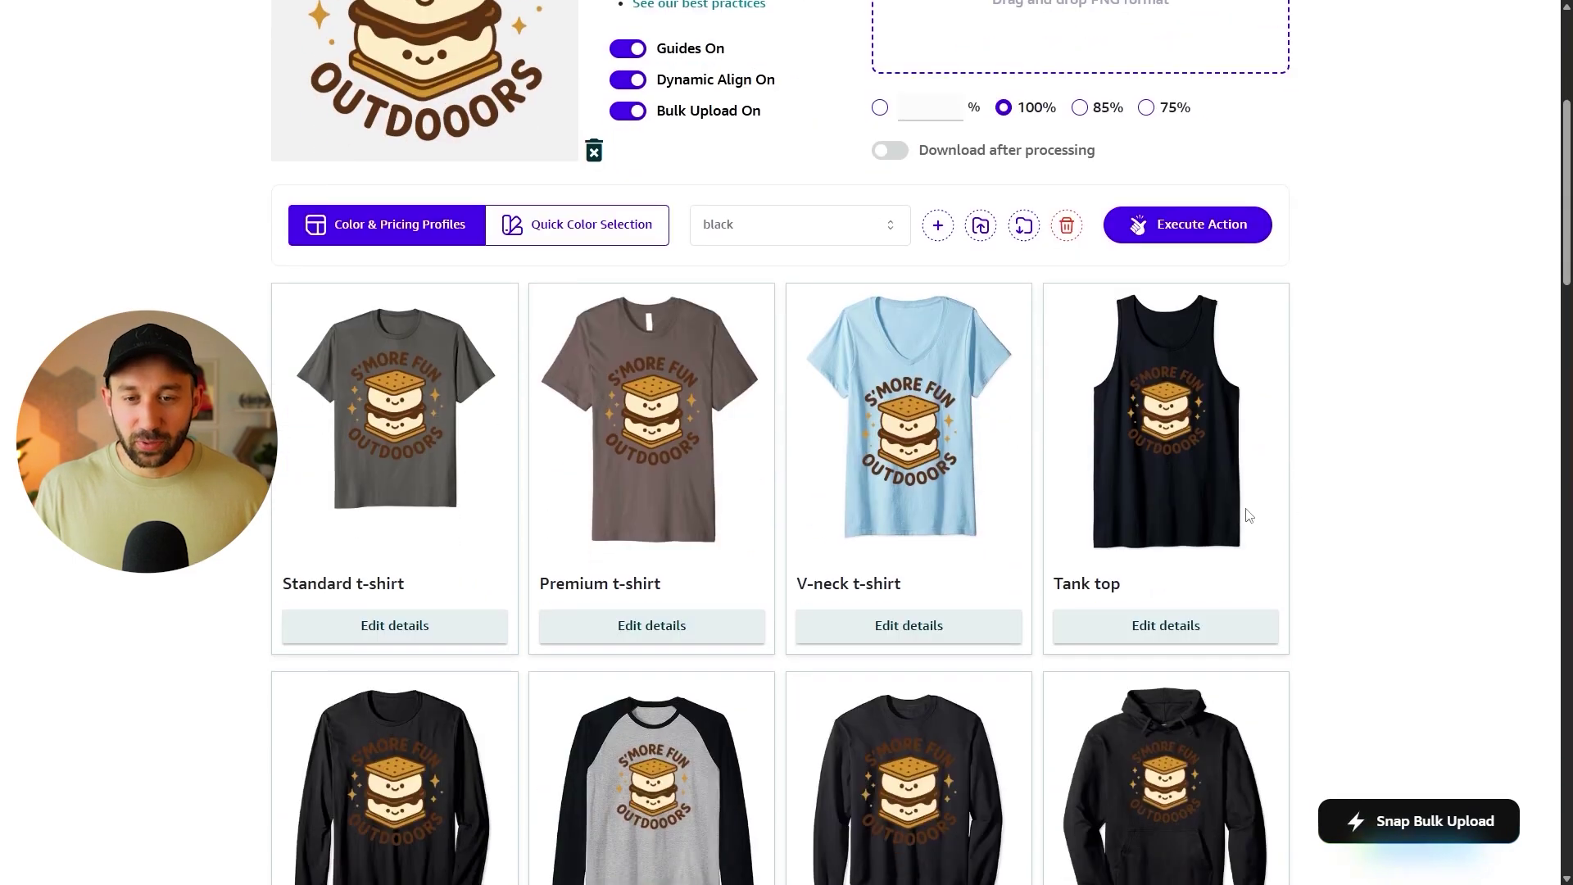
pyautogui.scroll(1, 905, 391)
pyautogui.click(549, 309)
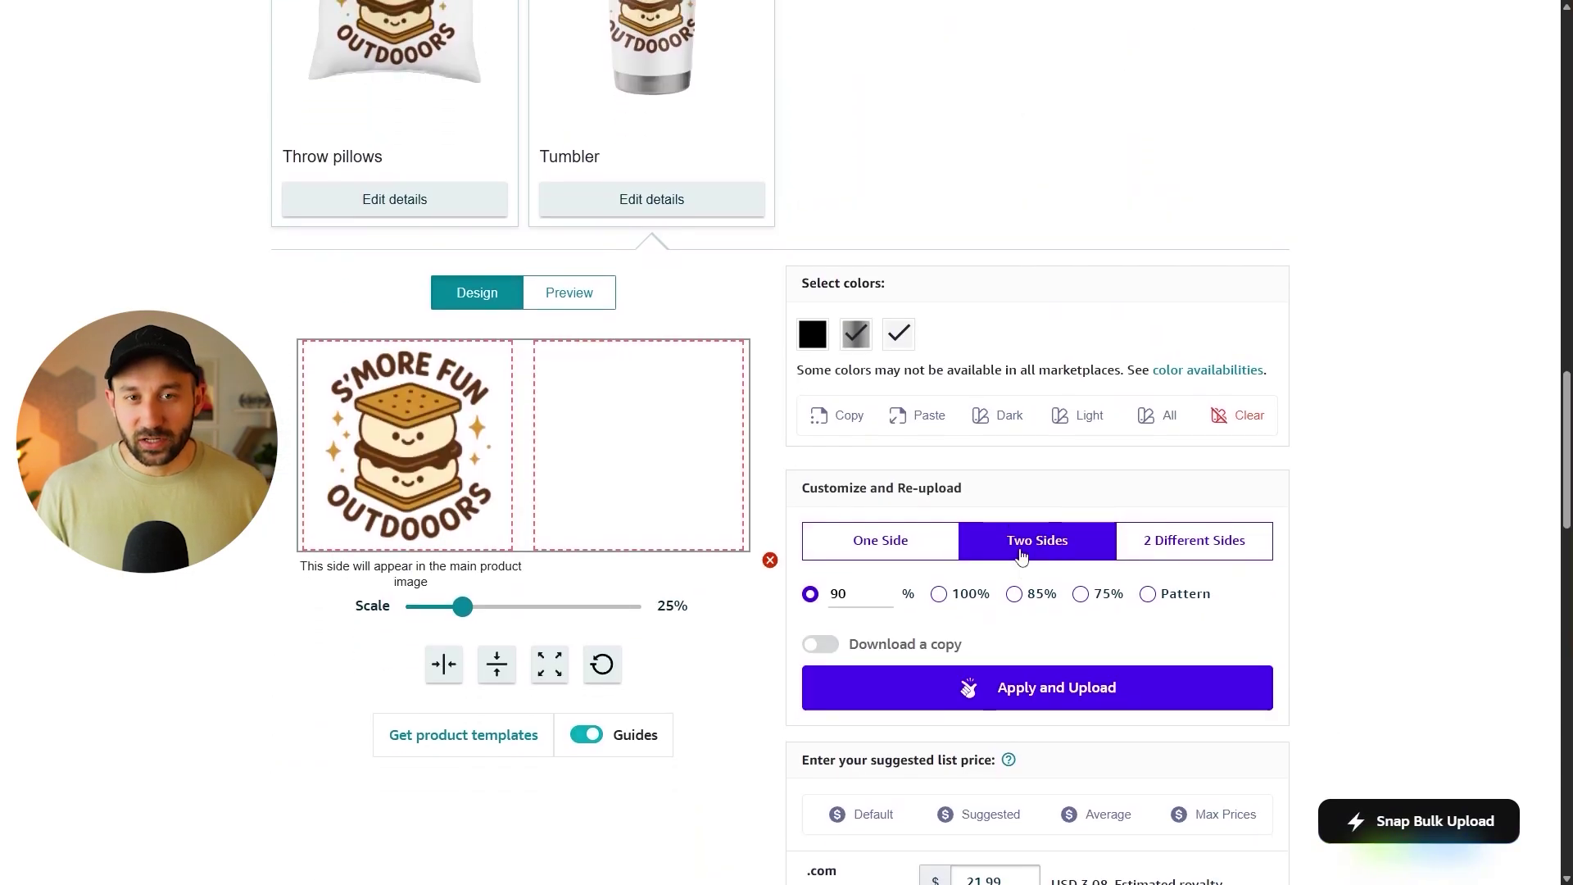
# Step: Set the Tumbler to print the S'more artwork on two sides and apply the layout
pyautogui.scroll(3, 657, 205)
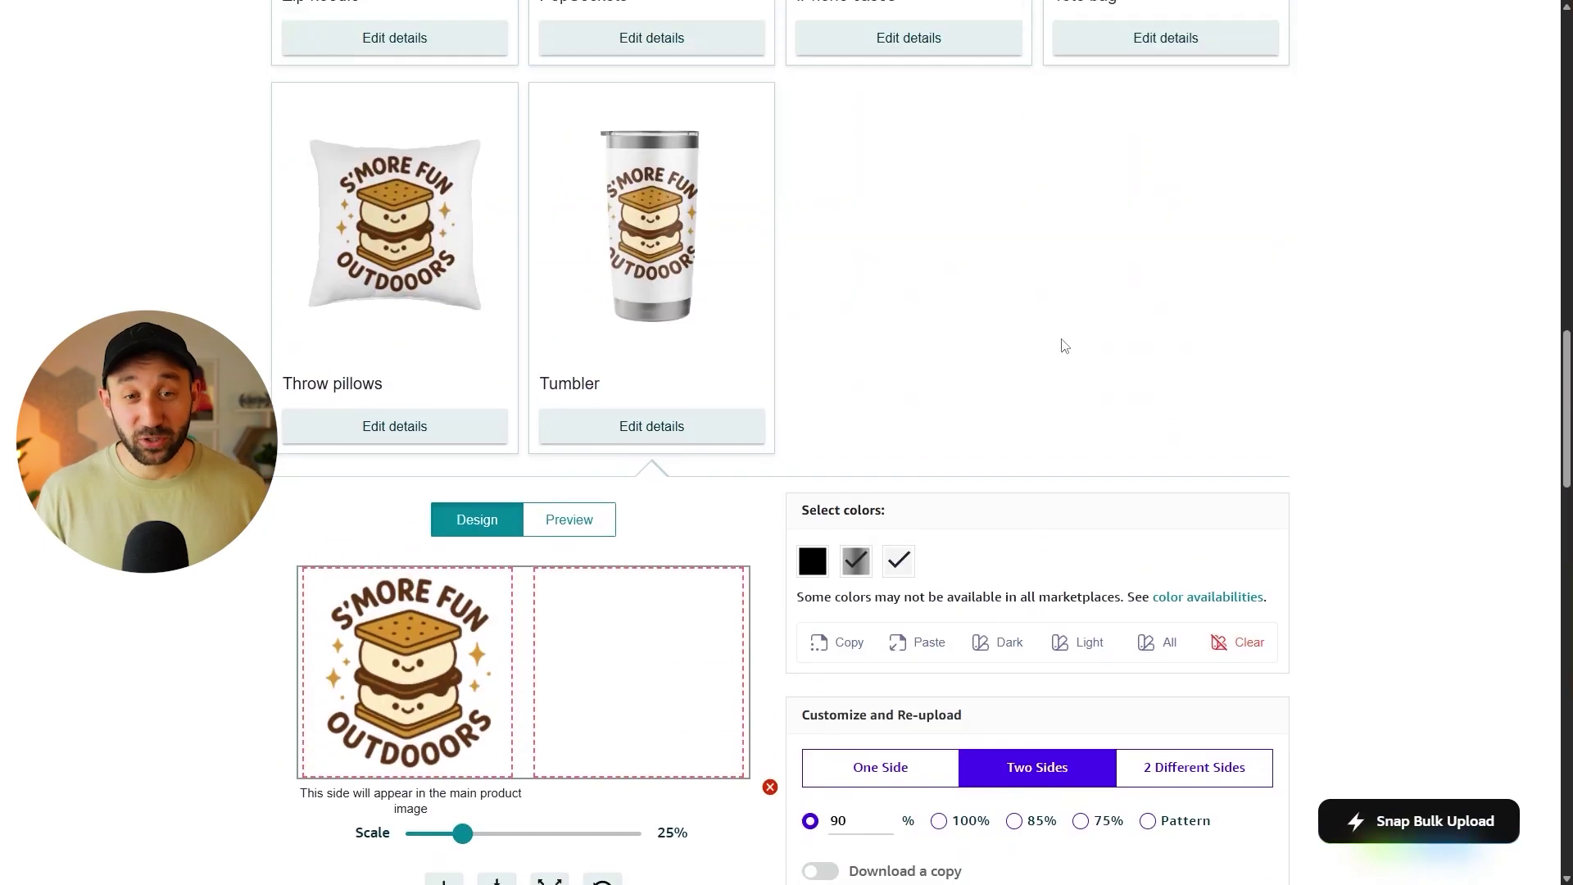
pyautogui.scroll(-3, 1064, 345)
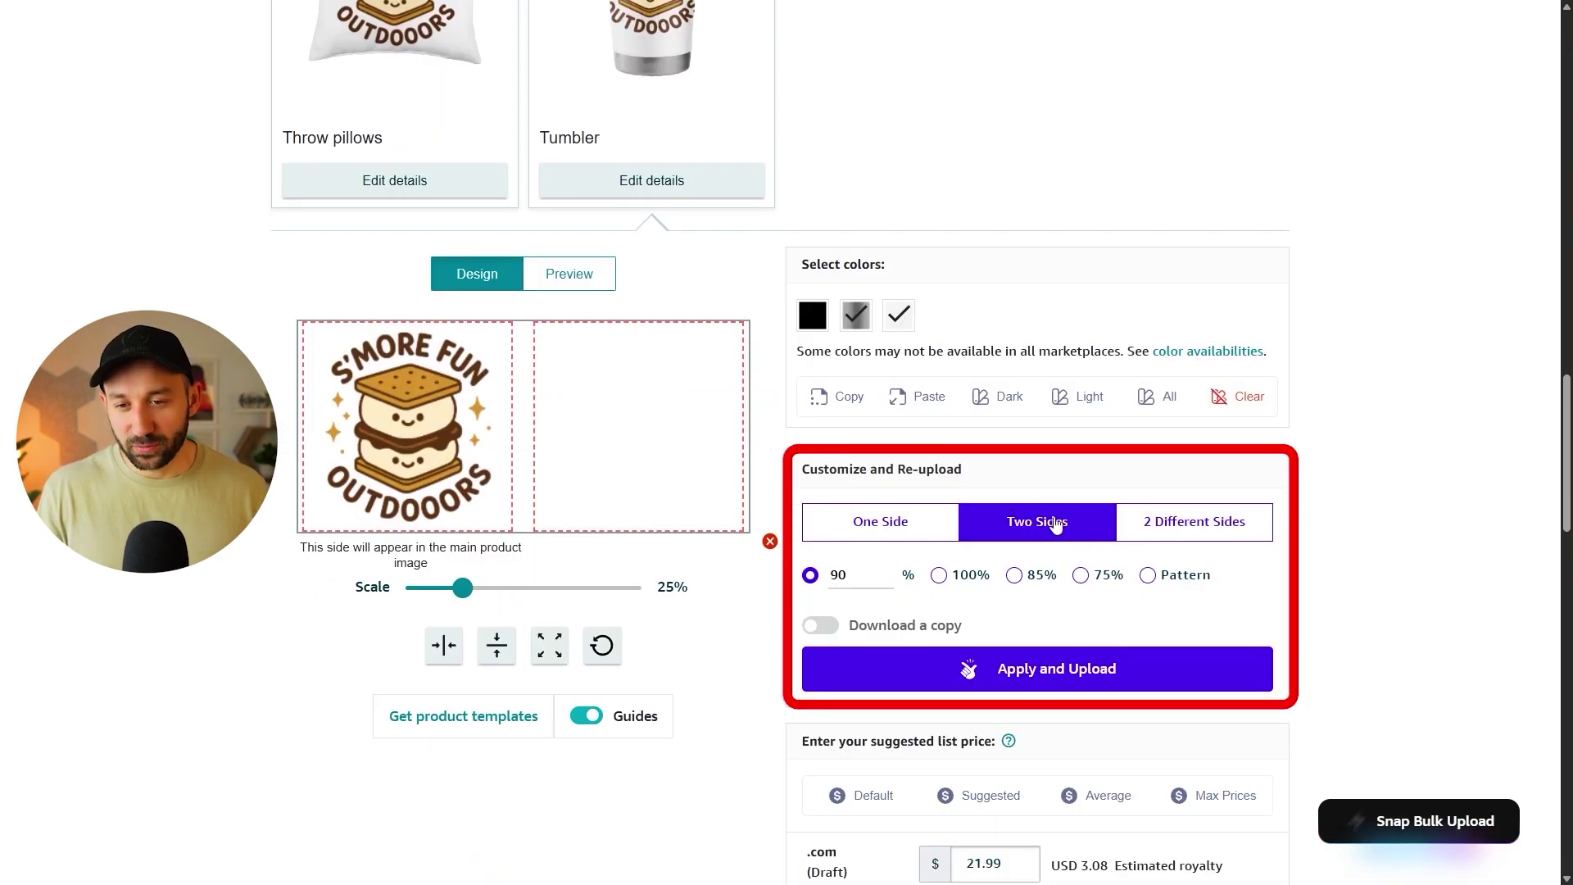
pyautogui.click(1209, 538)
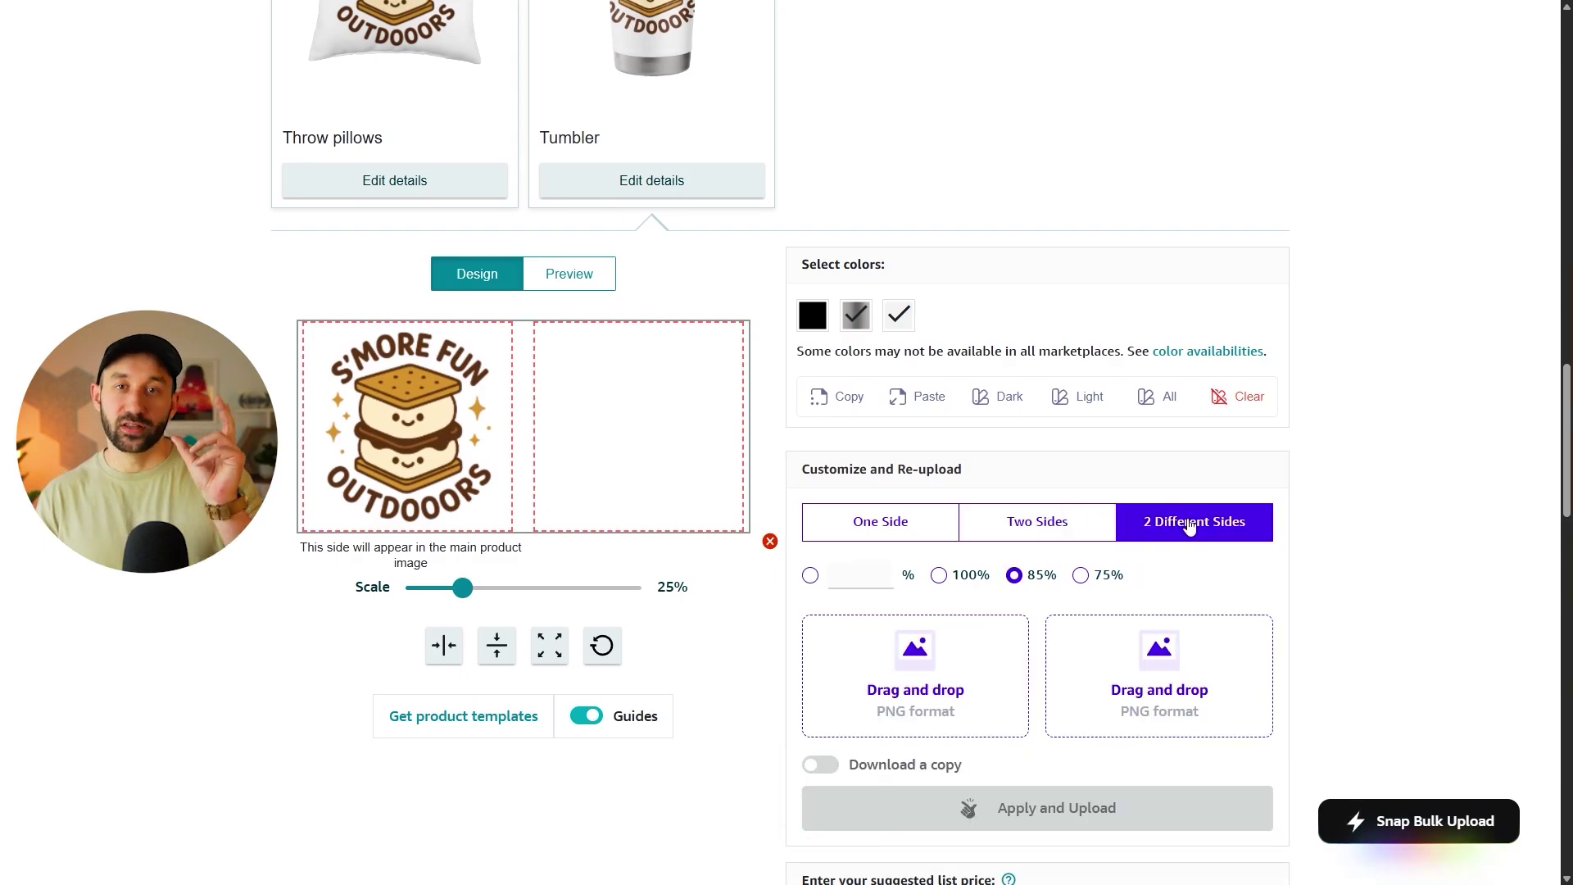
pyautogui.scroll(-1, 951, 590)
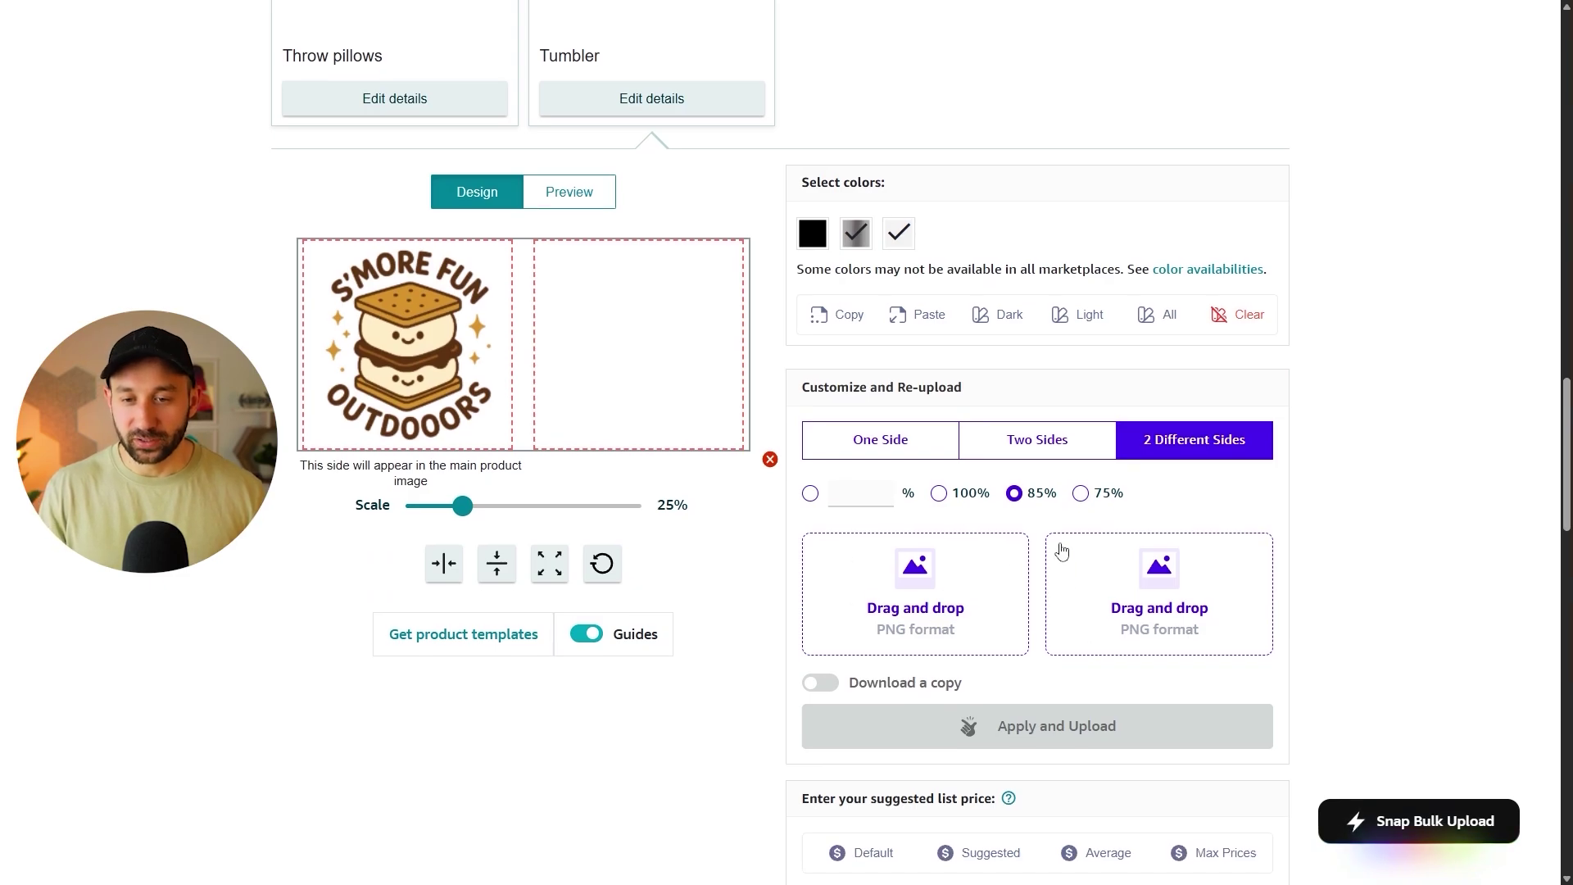
pyautogui.scroll(1, 1065, 623)
pyautogui.click(1048, 524)
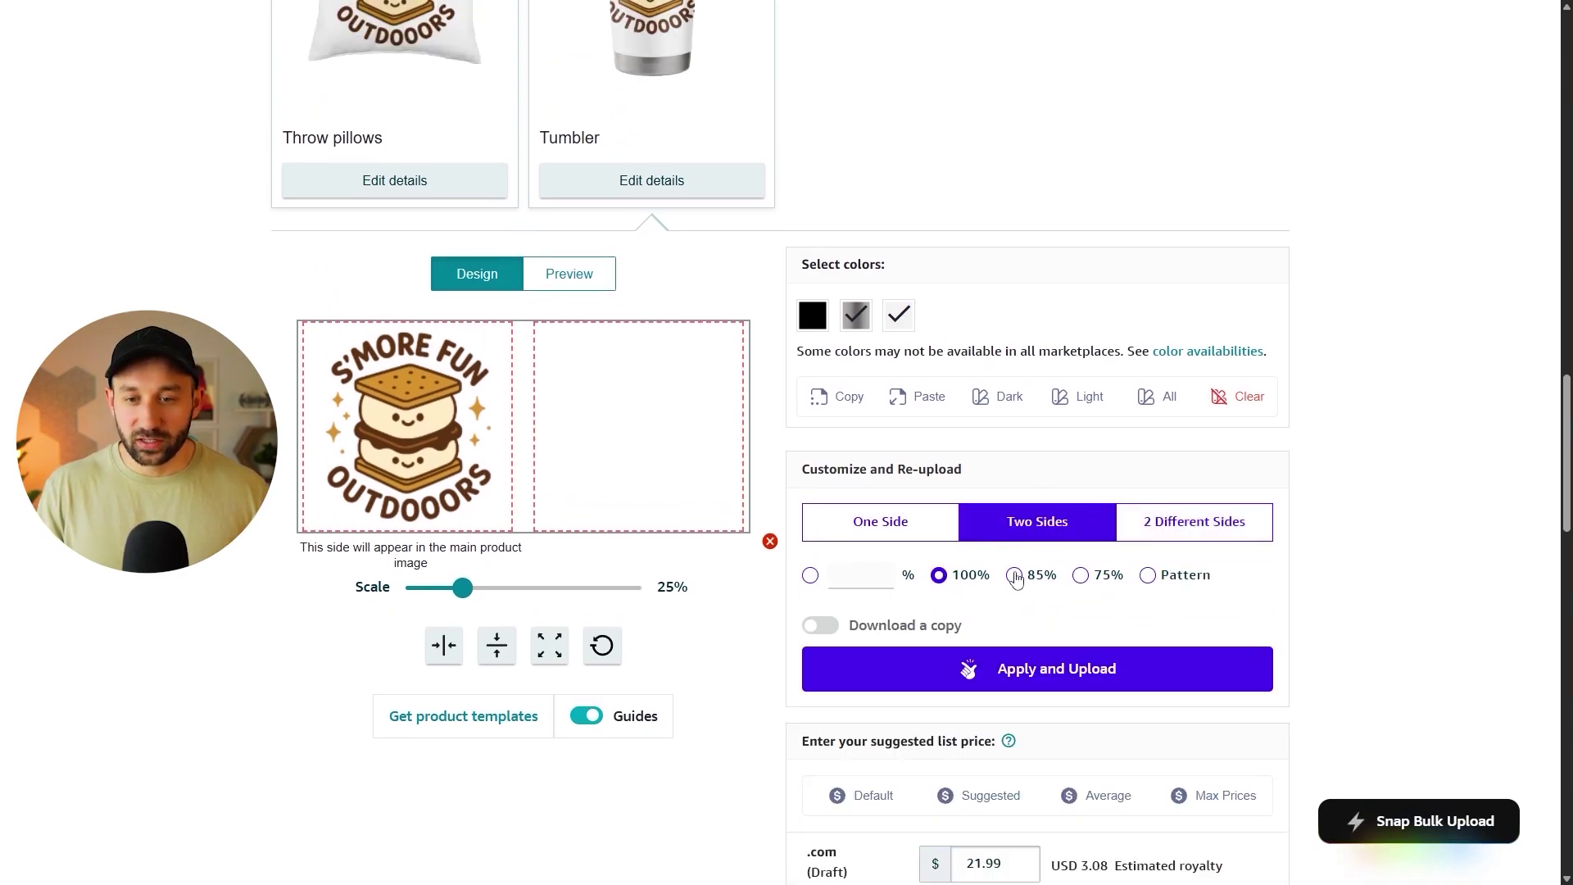
pyautogui.click(1064, 675)
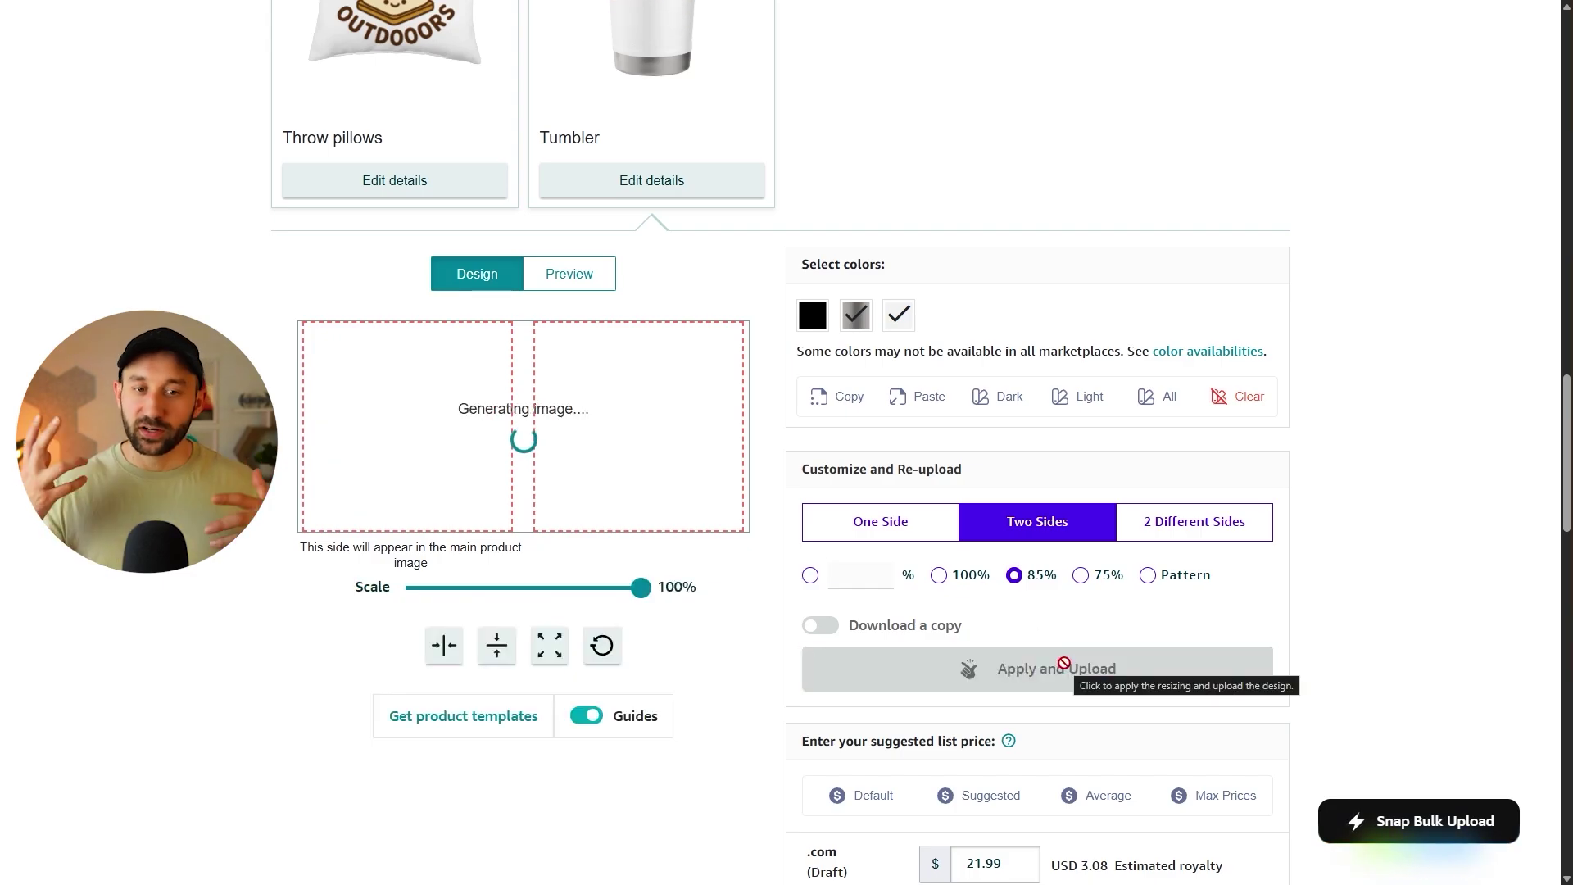
pyautogui.scroll(3, 639, 401)
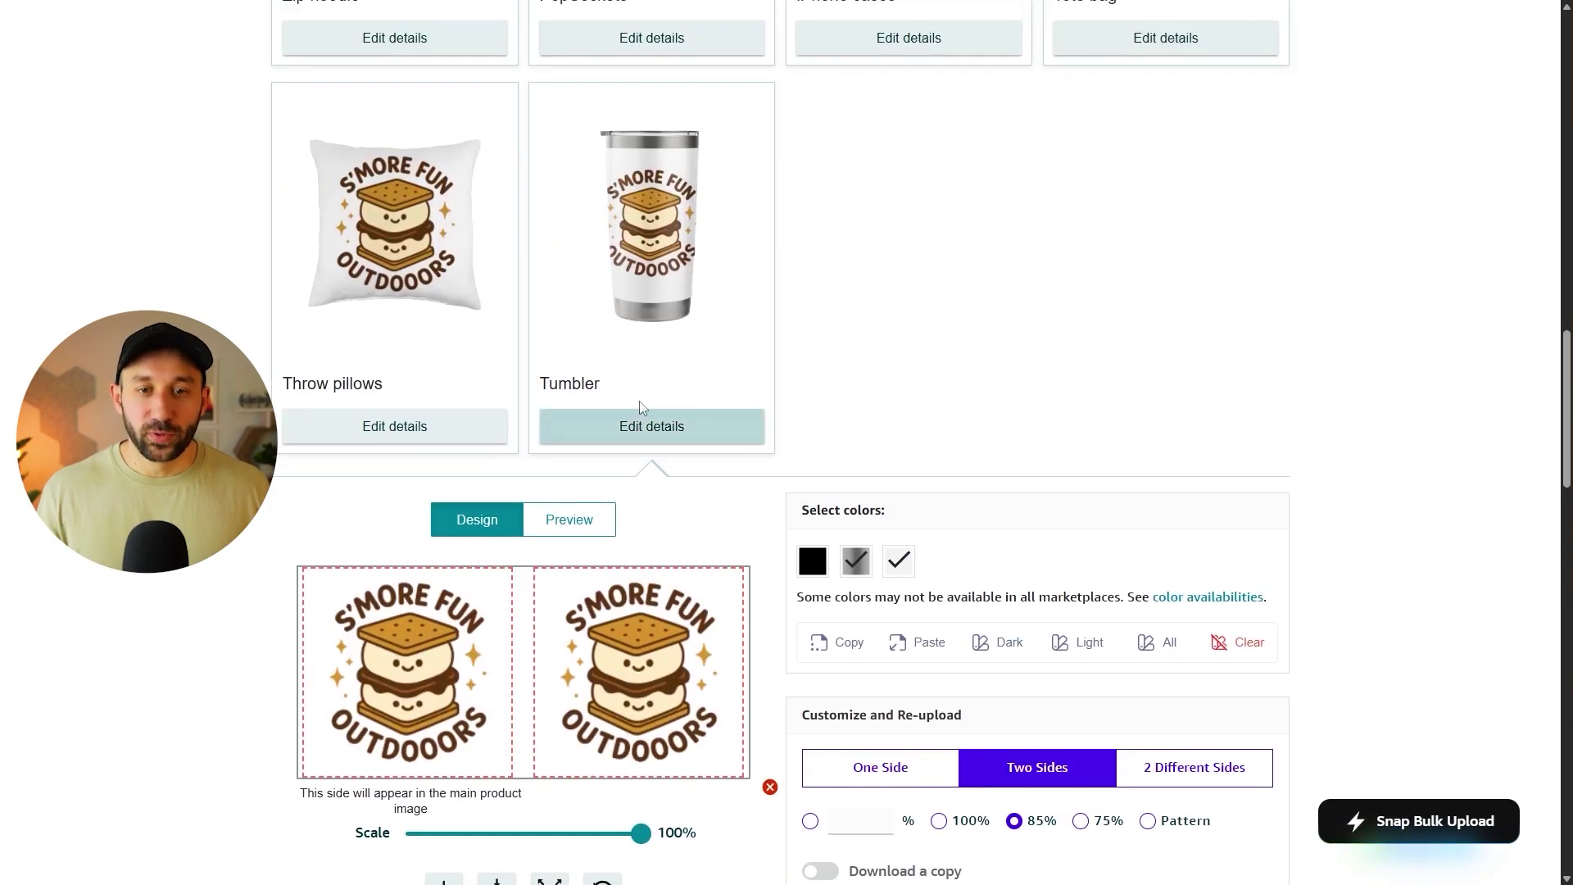
pyautogui.scroll(-2, 368, 390)
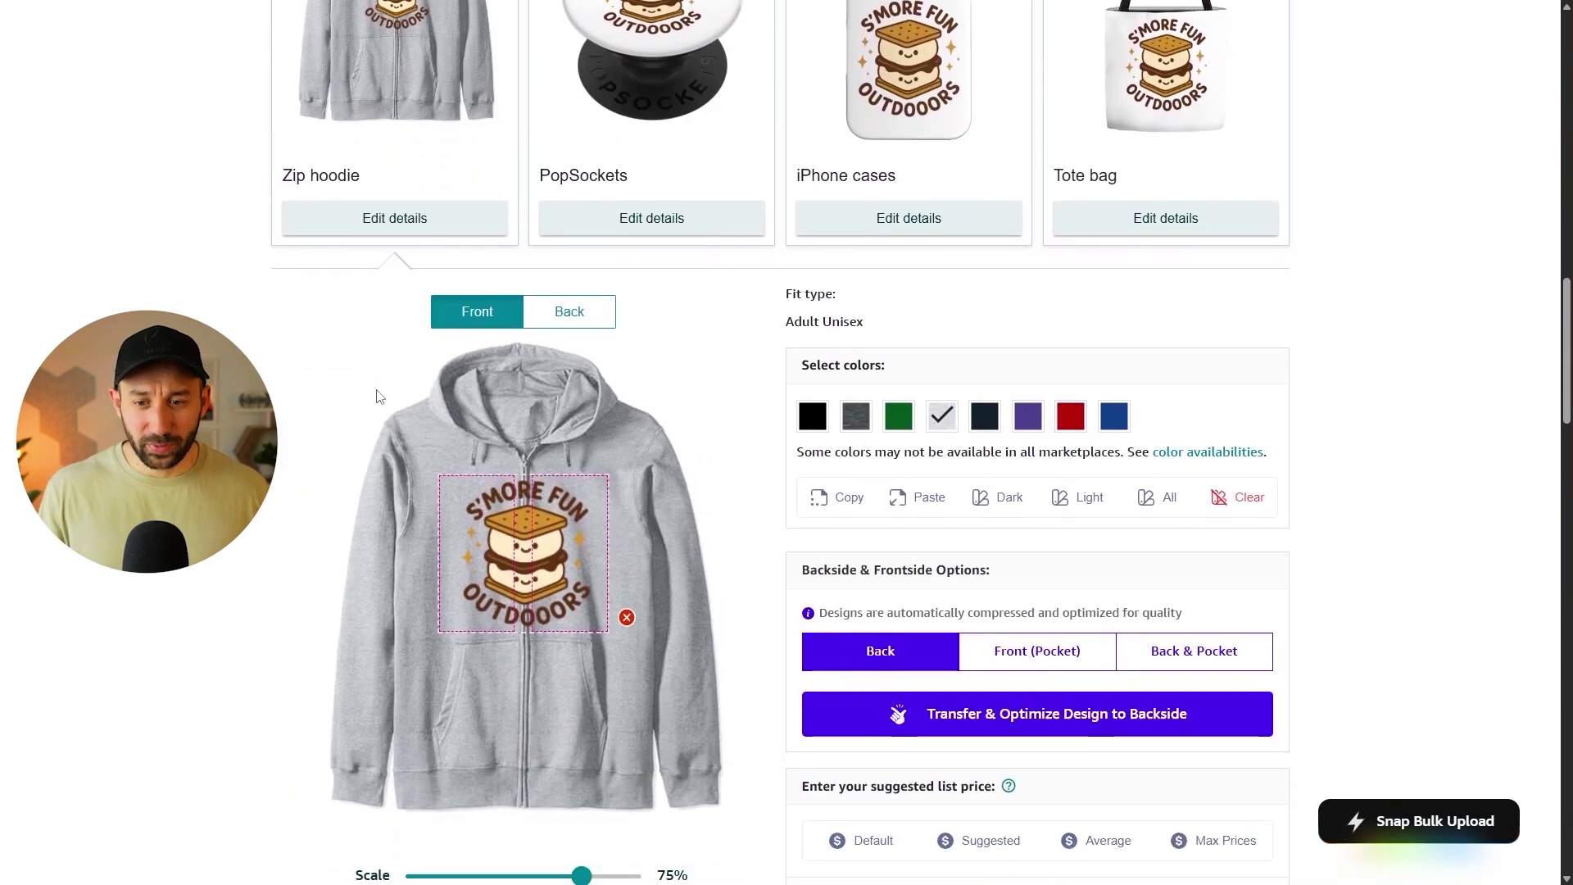
# Step: Place the S'more design on the zip hoodie's front pocket
pyautogui.click(1038, 623)
pyautogui.scroll(-1, 875, 655)
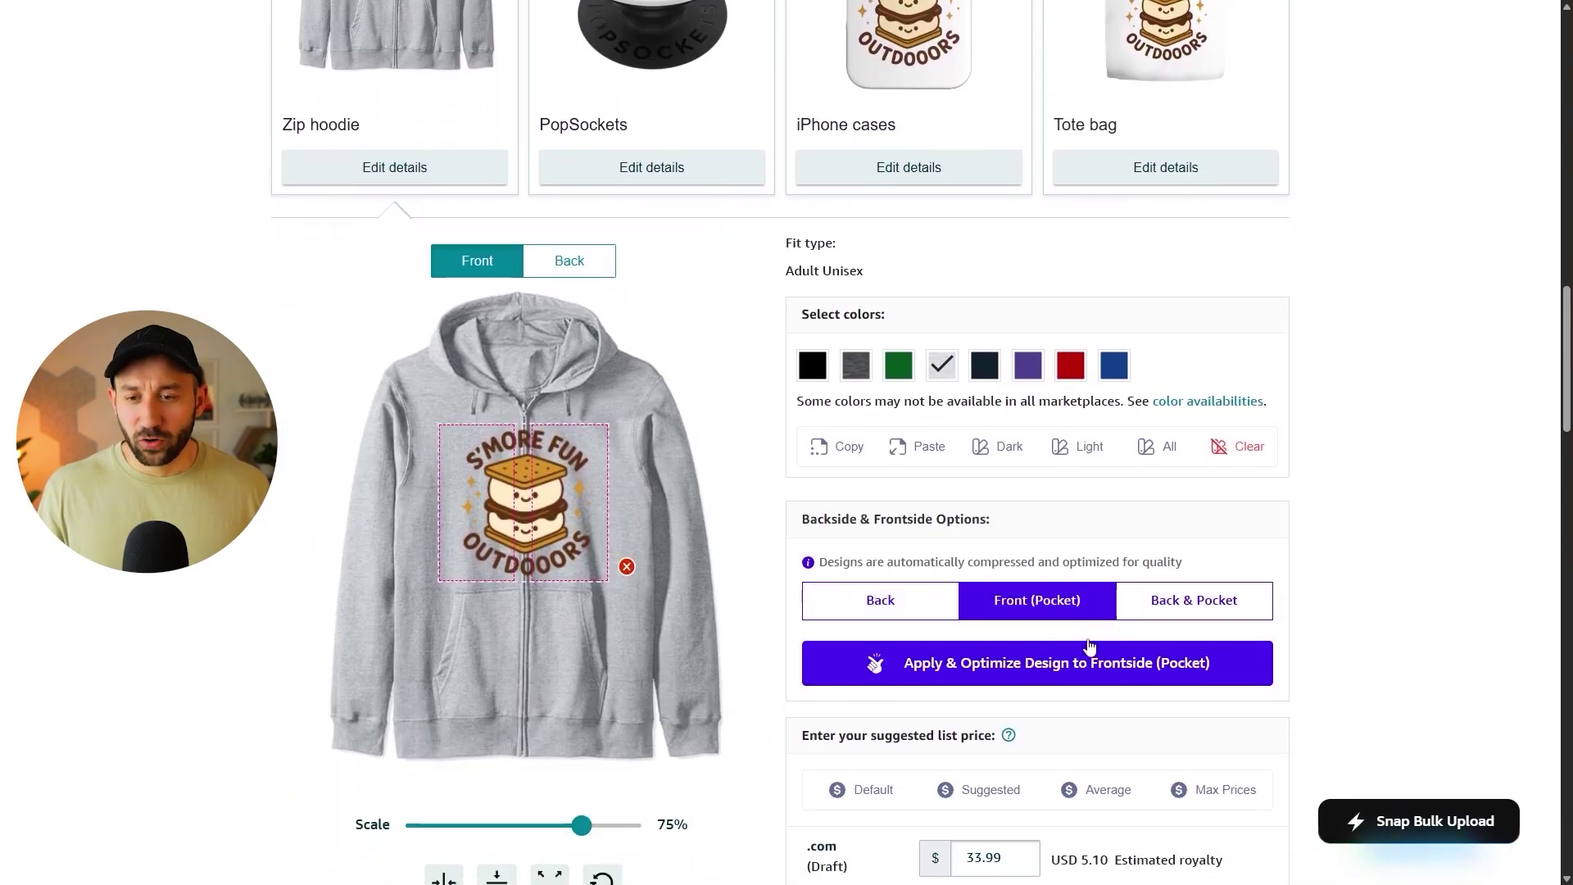
pyautogui.click(871, 596)
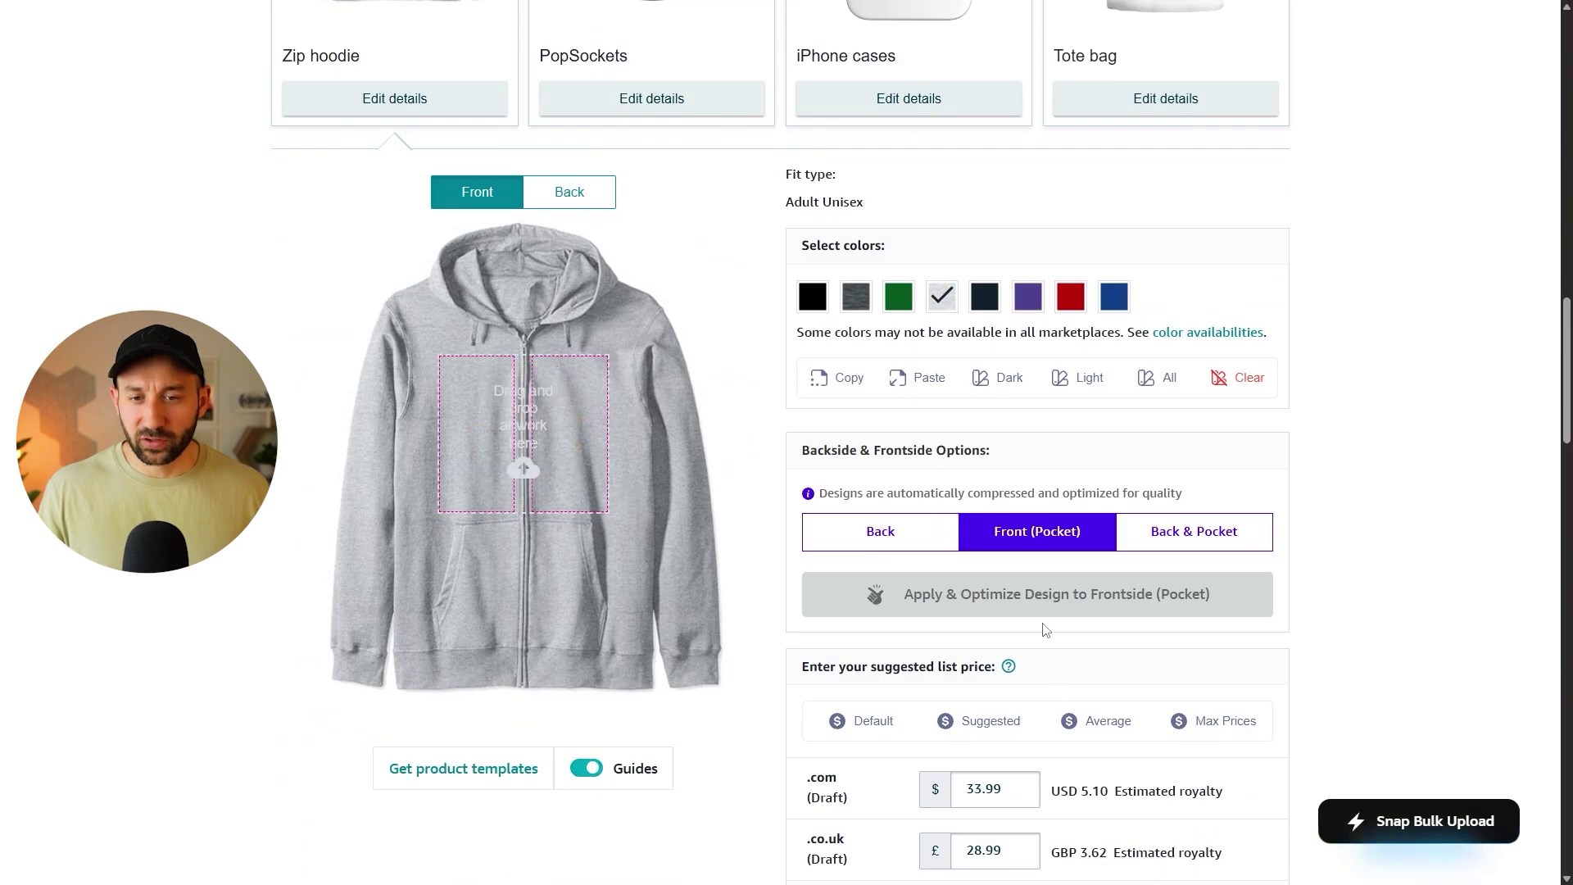
pyautogui.scroll(-2, 1066, 688)
pyautogui.scroll(-2, 1176, 554)
pyautogui.scroll(-1, 1176, 554)
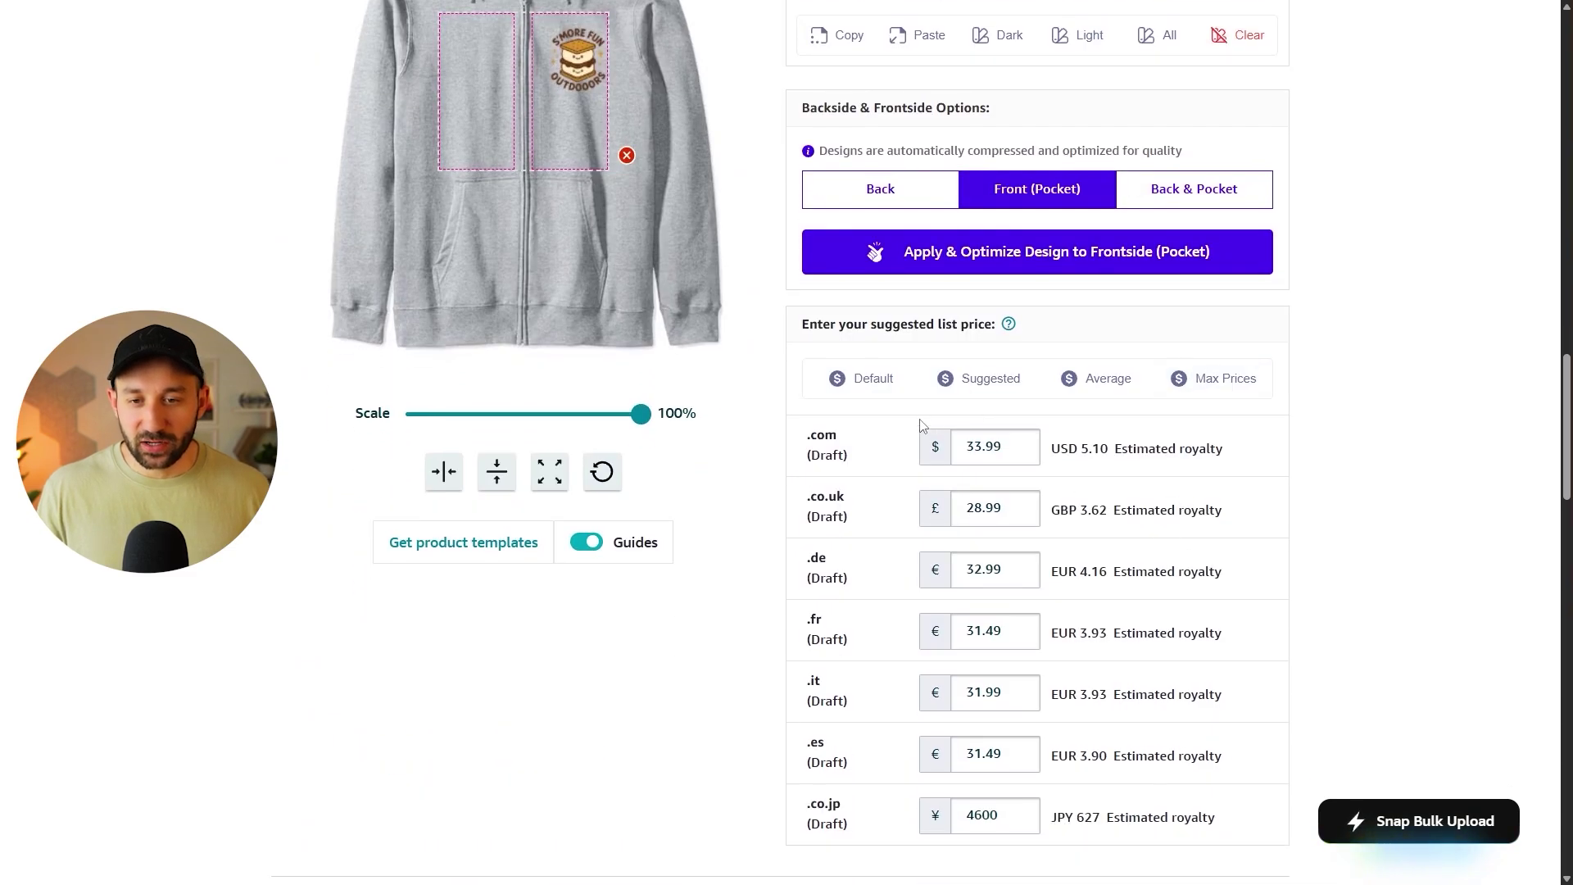
# Step: Fill in suggested list prices, then set every marketplace to its maximum price
pyautogui.click(998, 316)
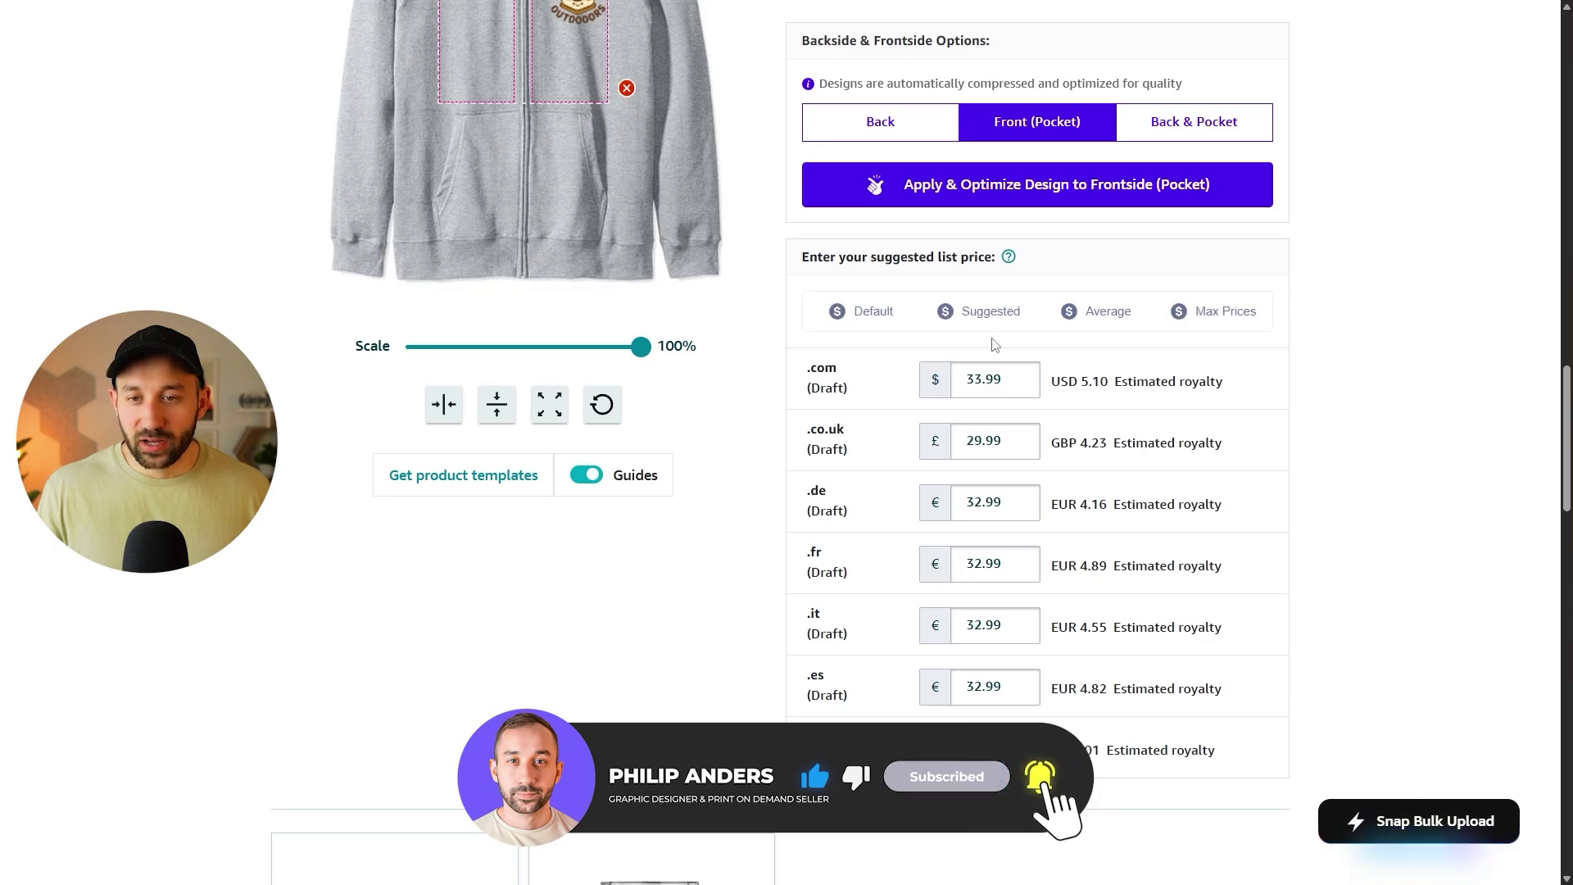
pyautogui.click(1207, 312)
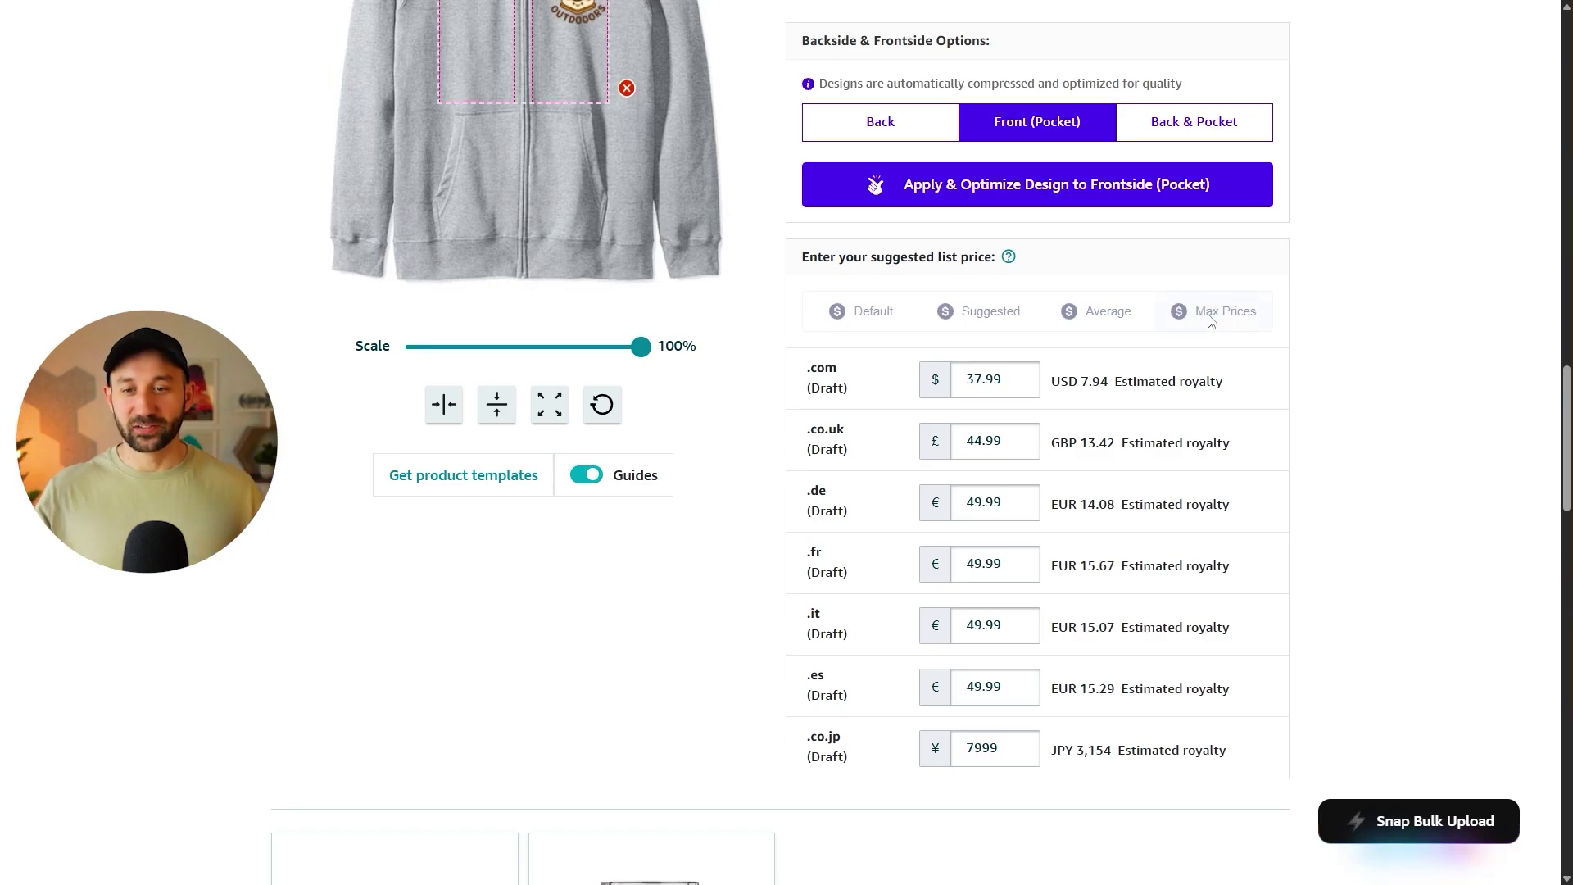
pyautogui.scroll(6, 1042, 394)
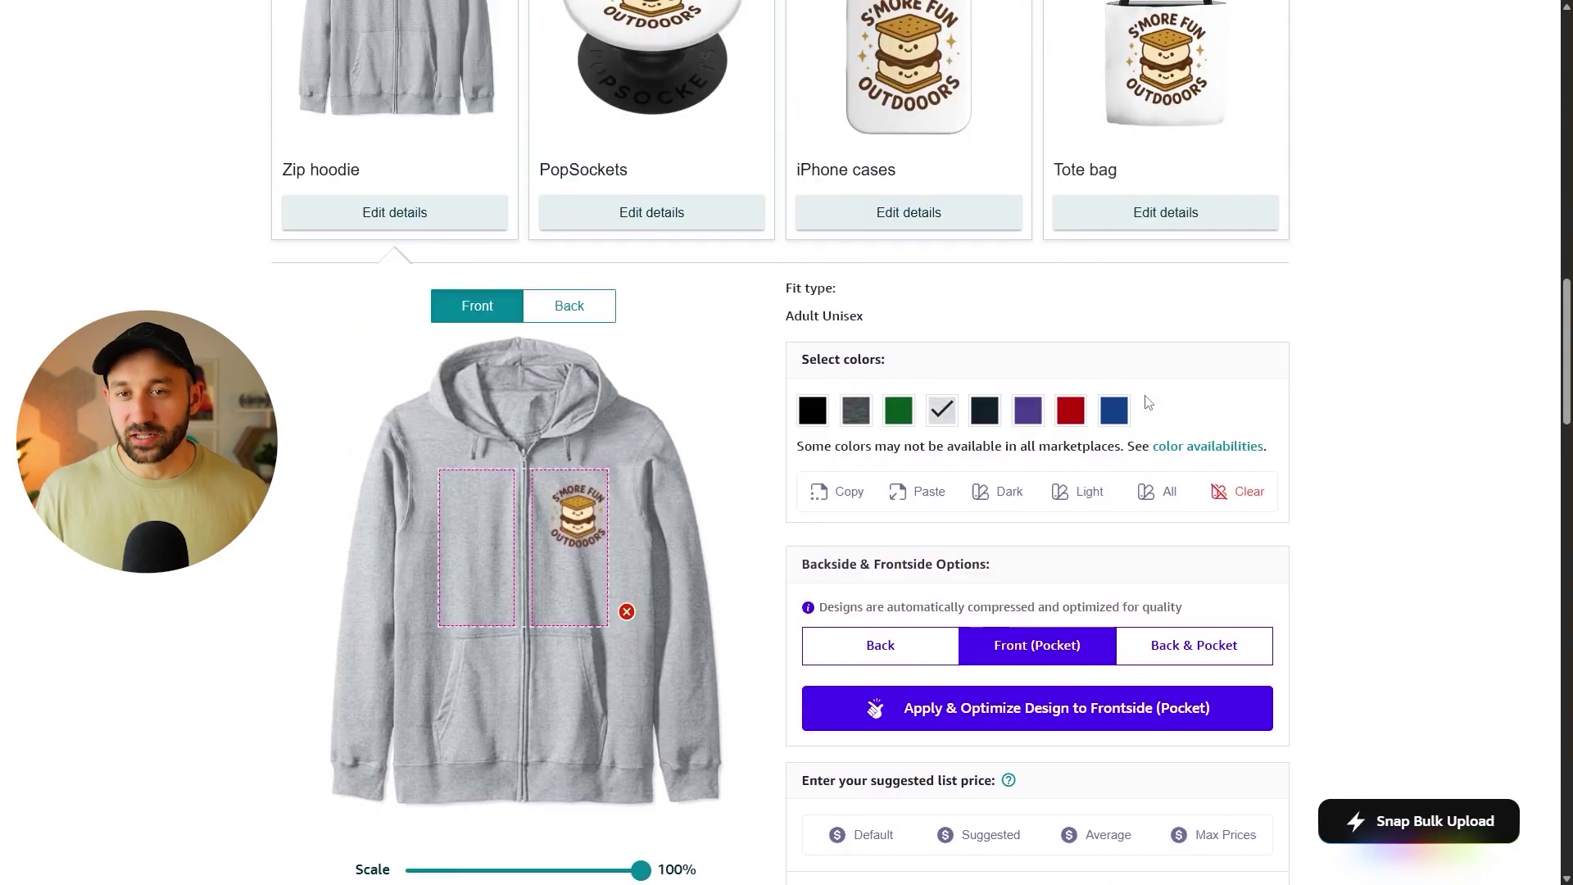
pyautogui.scroll(5, 1148, 403)
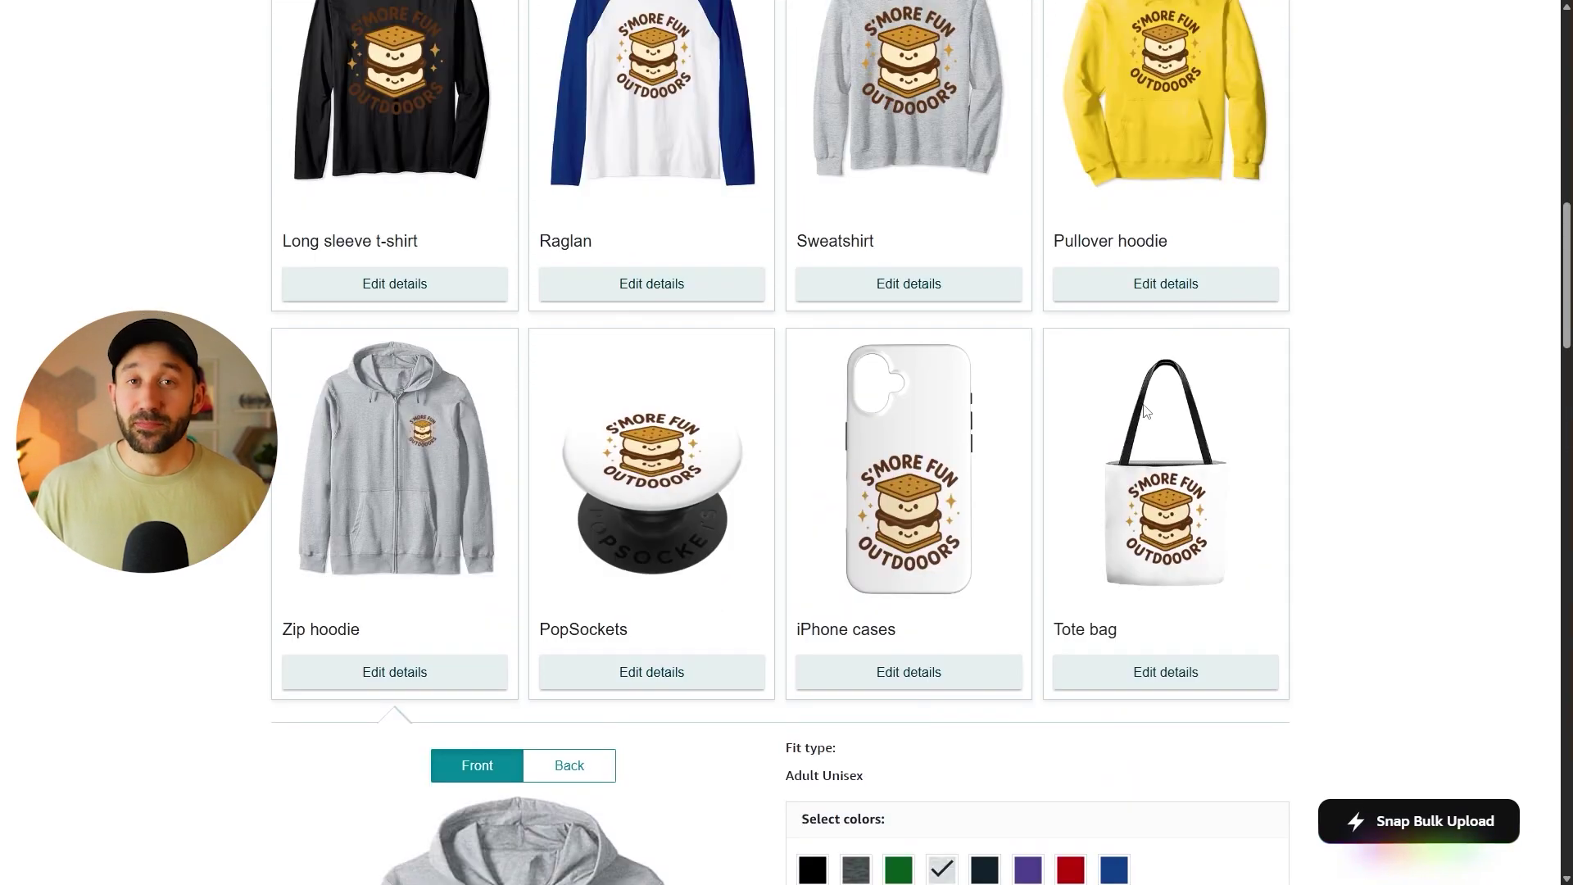
pyautogui.scroll(1, 1145, 406)
pyautogui.scroll(5, 1049, 406)
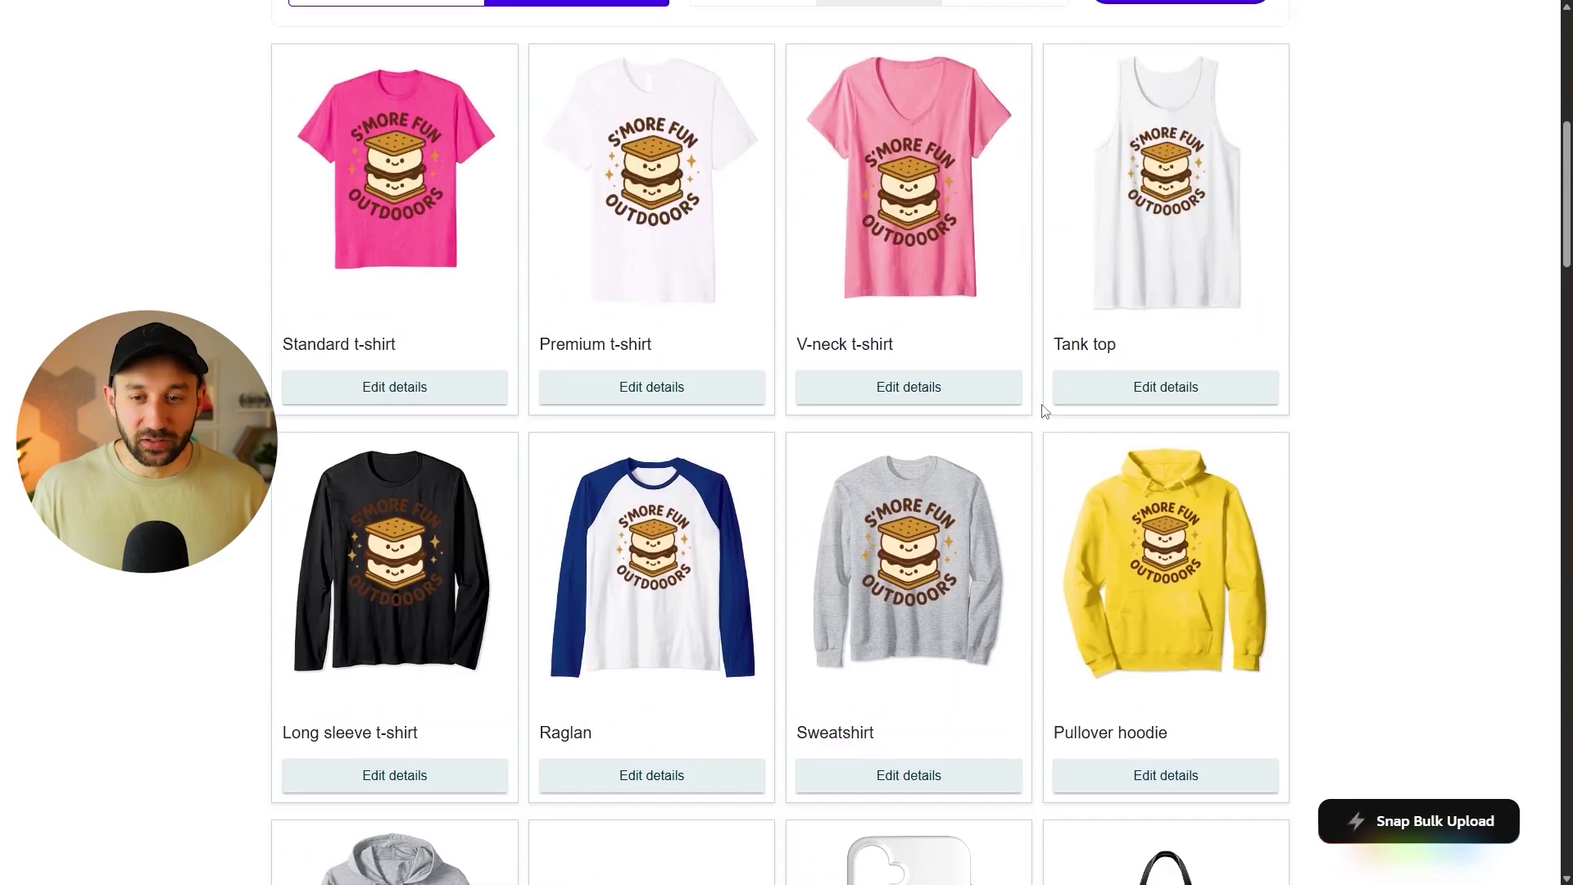
pyautogui.scroll(-1, 1046, 410)
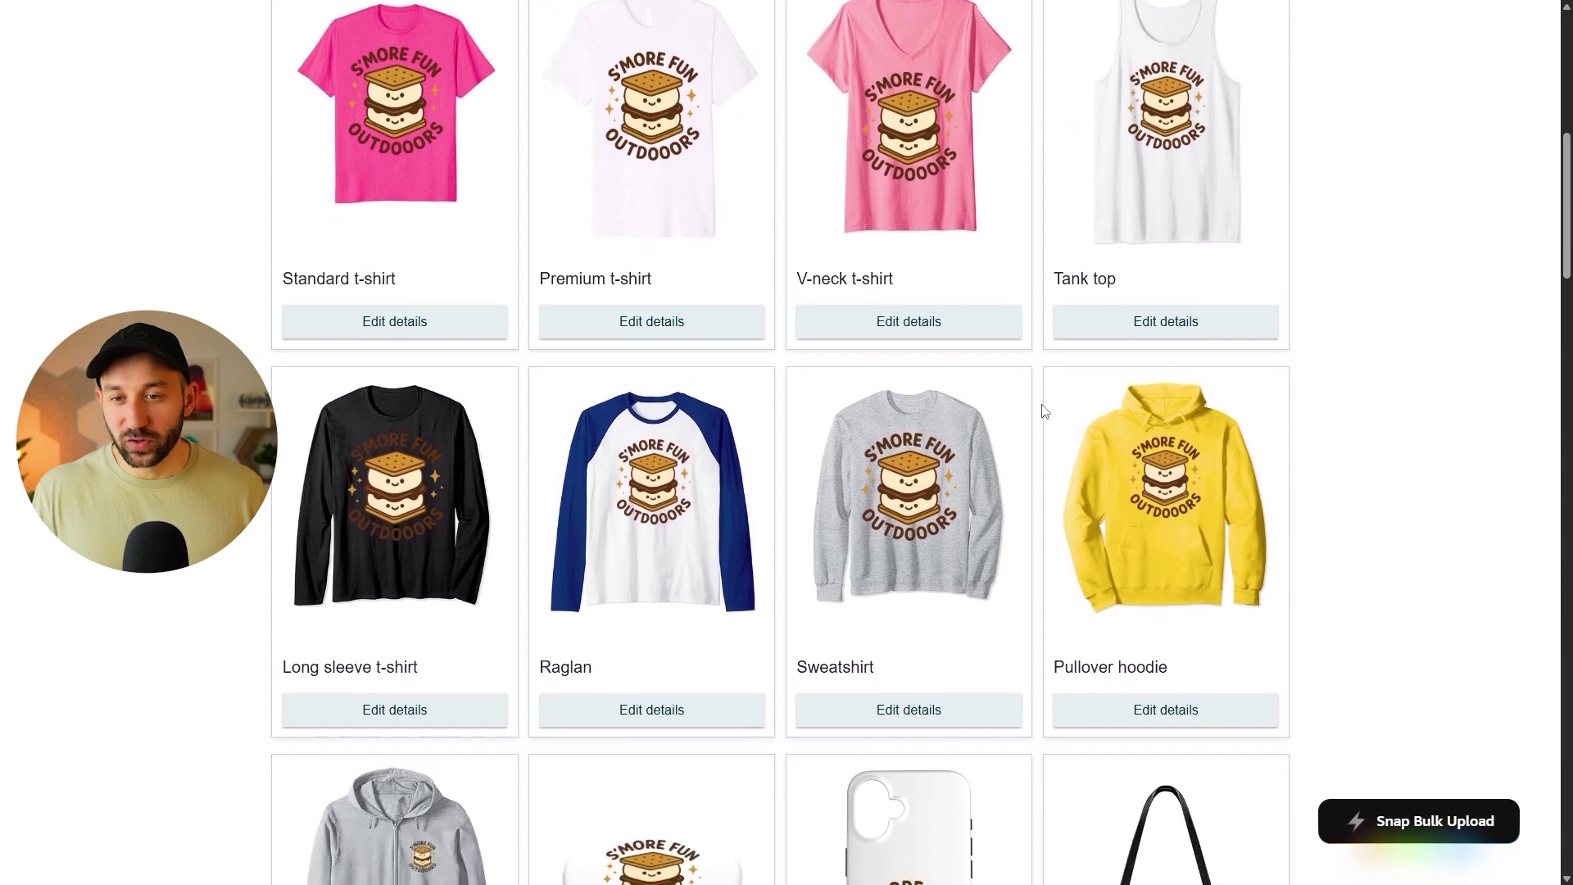
pyautogui.scroll(4, 1039, 335)
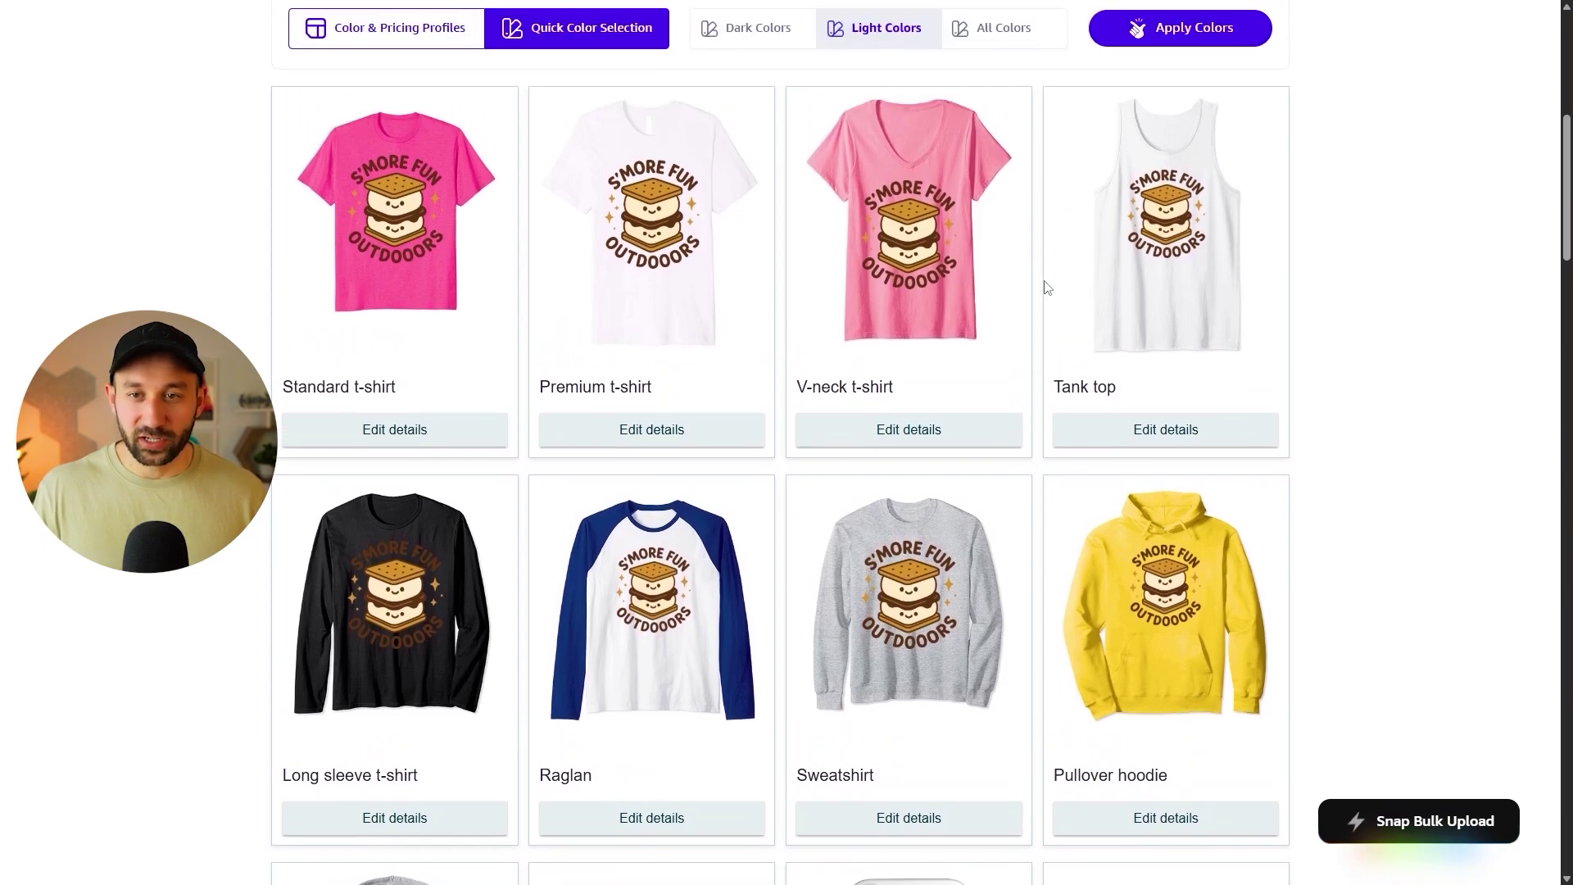
pyautogui.scroll(6, 1057, 306)
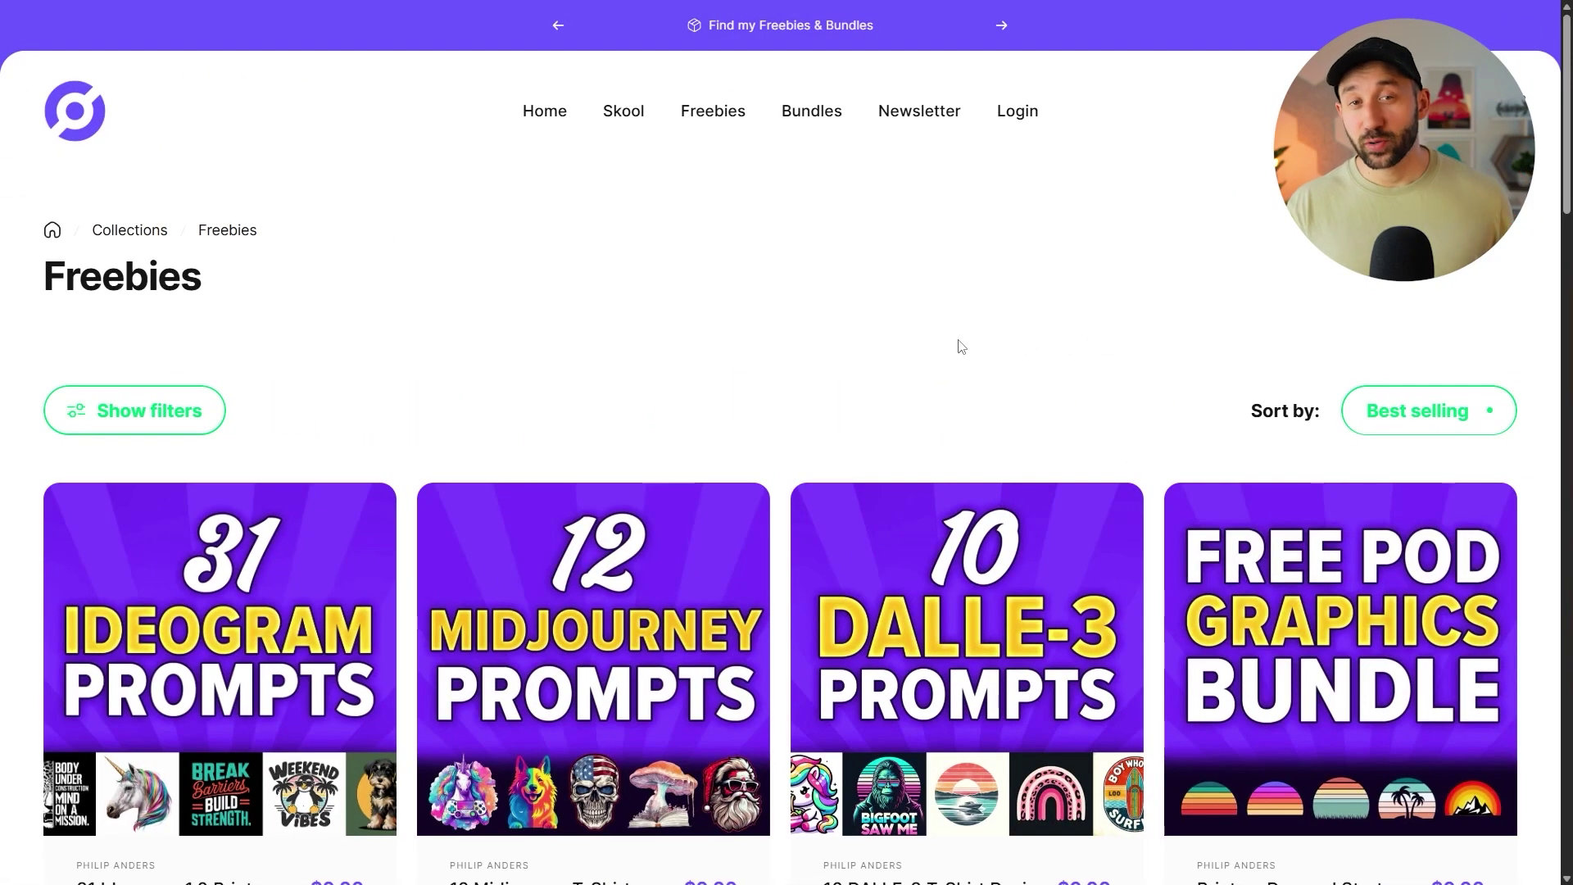
pyautogui.scroll(-2, 1180, 297)
pyautogui.scroll(-2, 1180, 298)
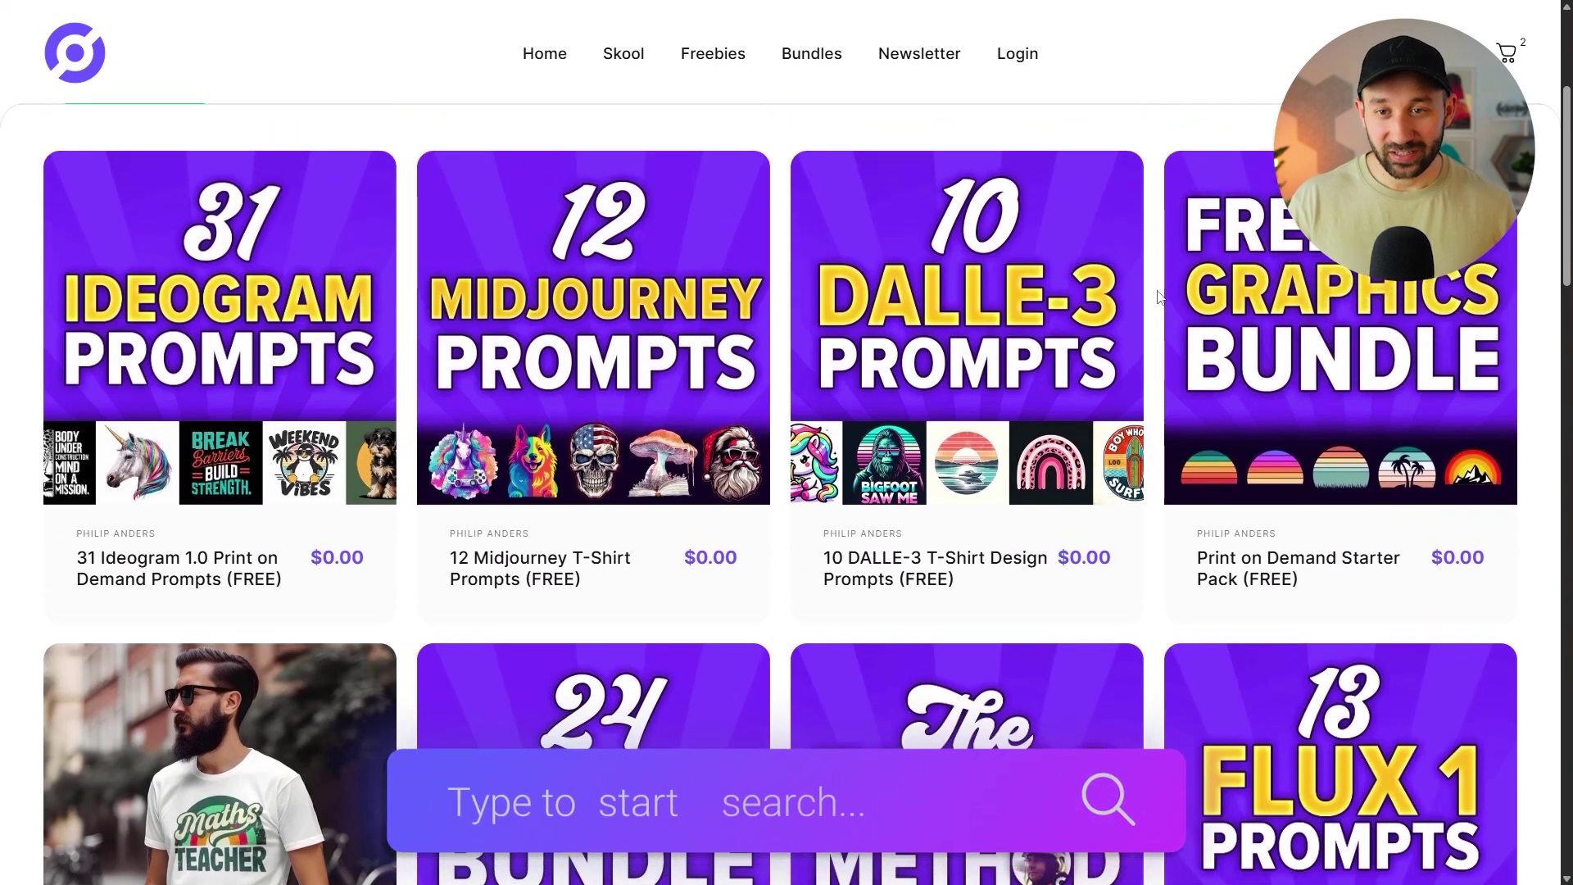
pyautogui.scroll(1, 1159, 298)
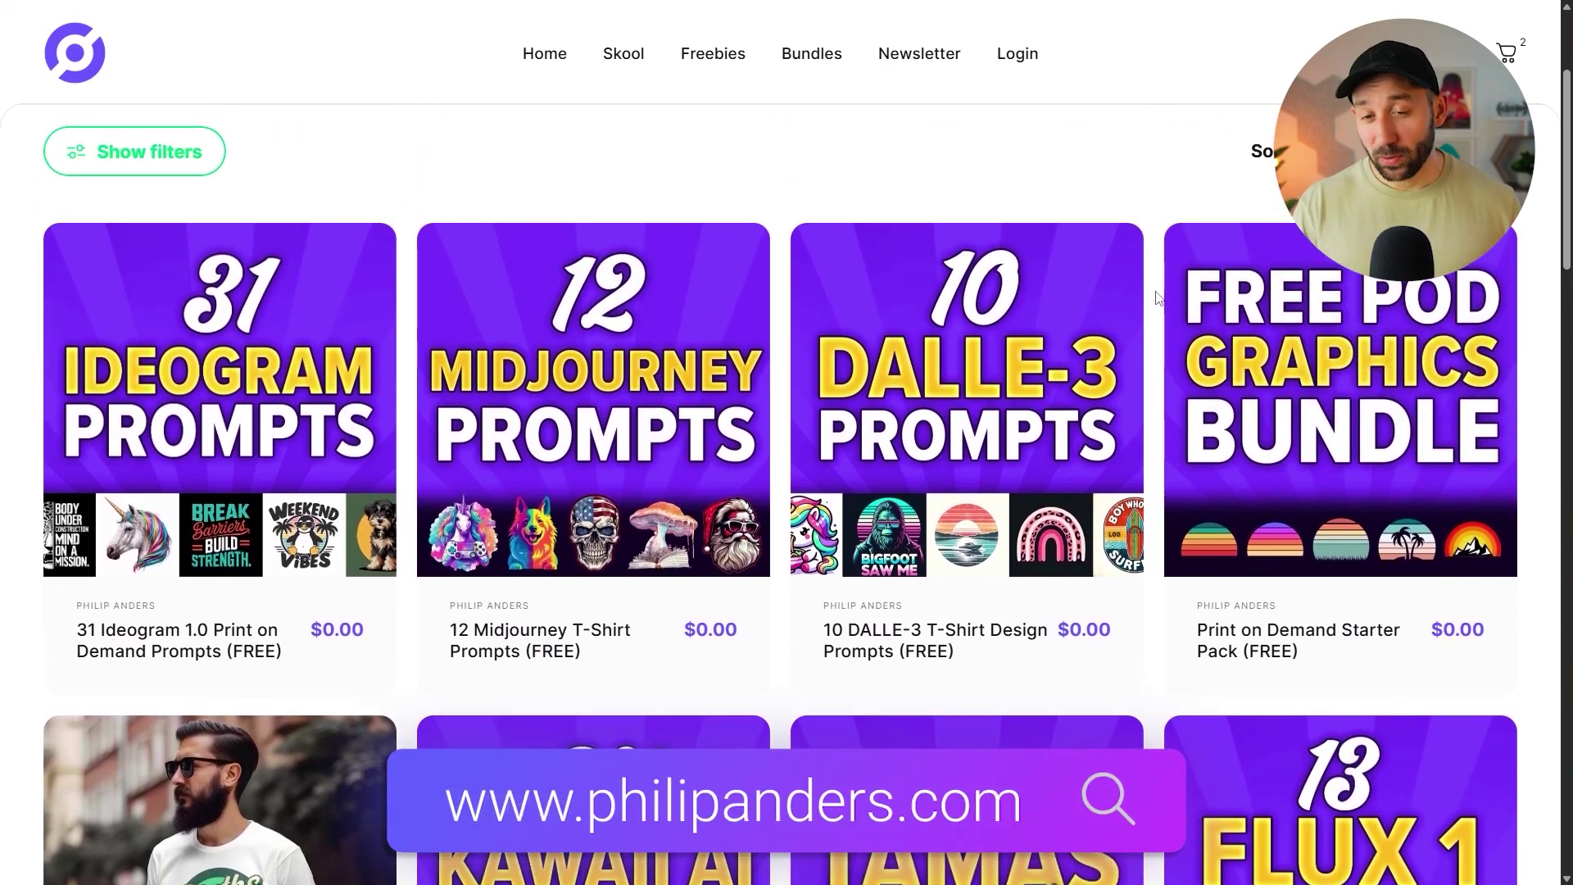
pyautogui.scroll(-2, 1139, 299)
pyautogui.scroll(2, 1139, 299)
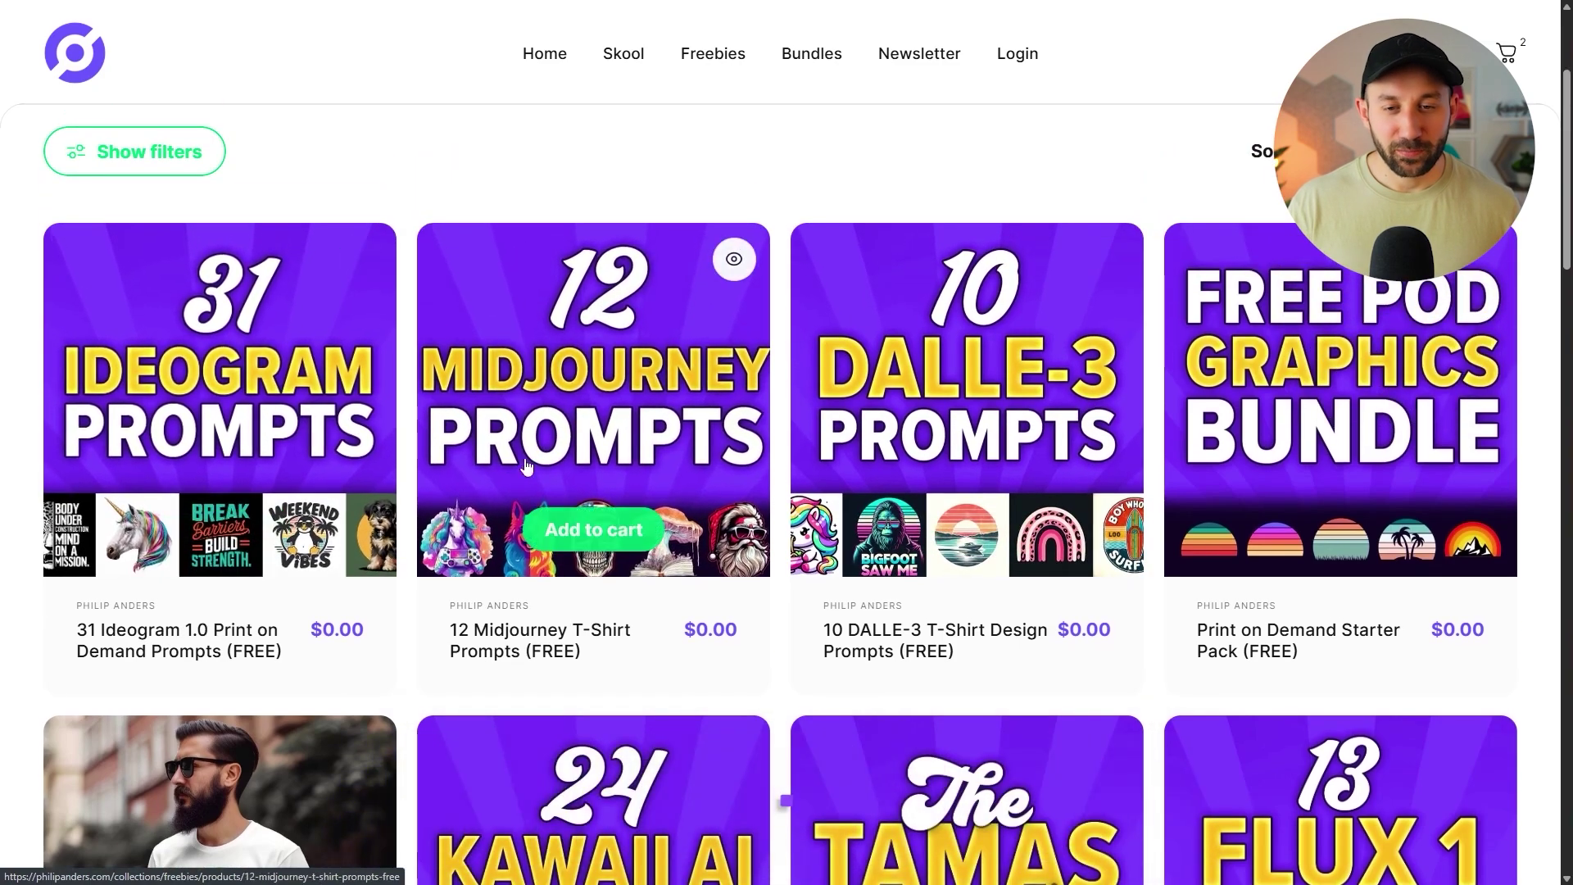
pyautogui.scroll(-4, 1012, 395)
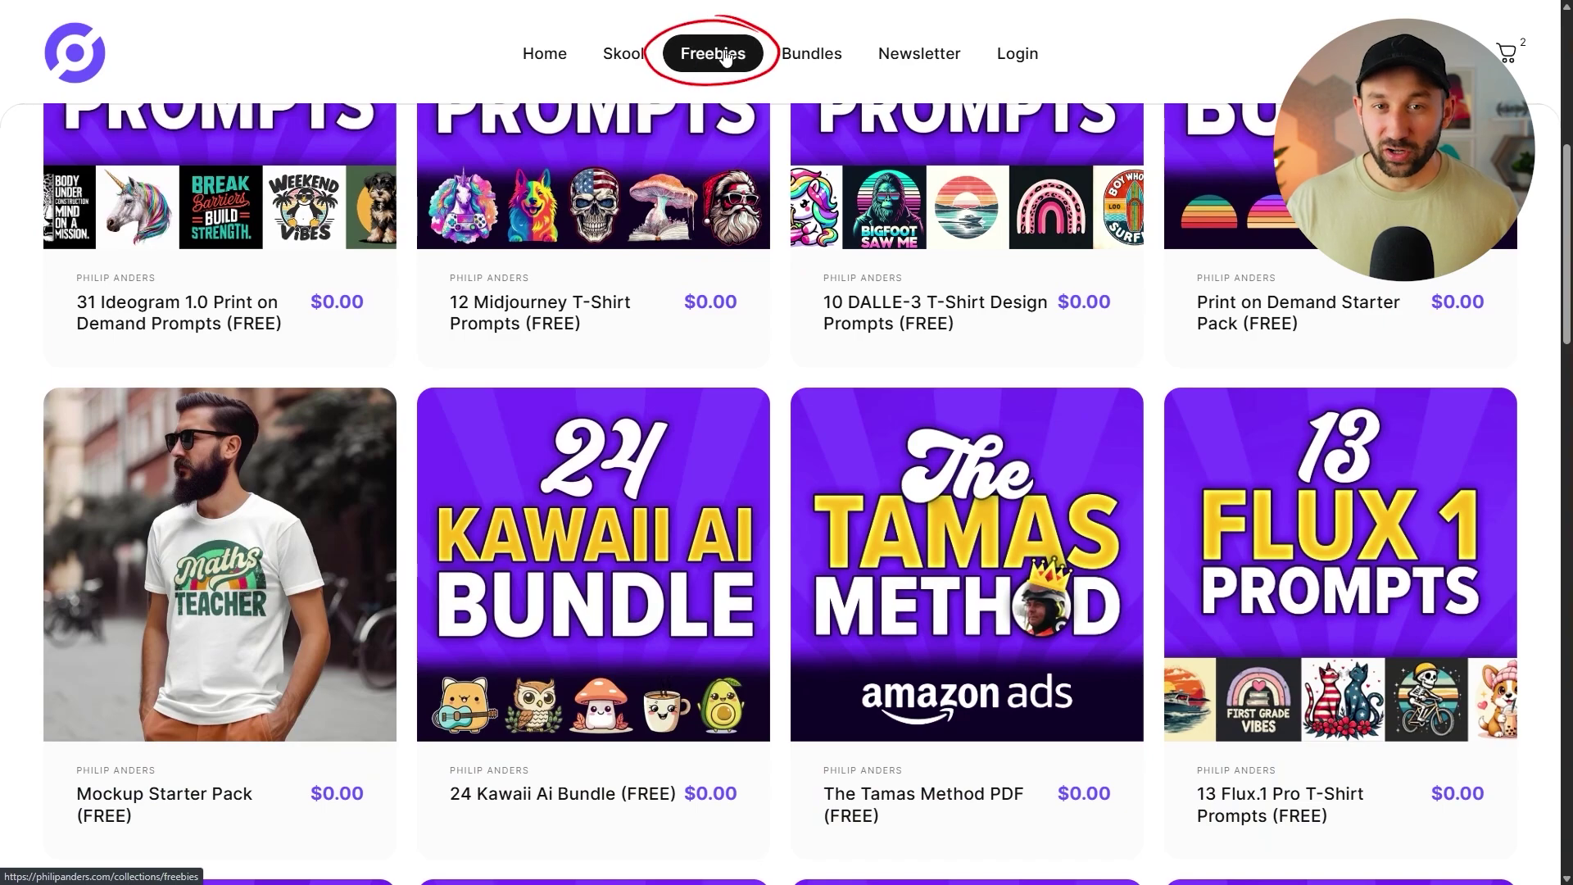
pyautogui.scroll(-2, 943, 410)
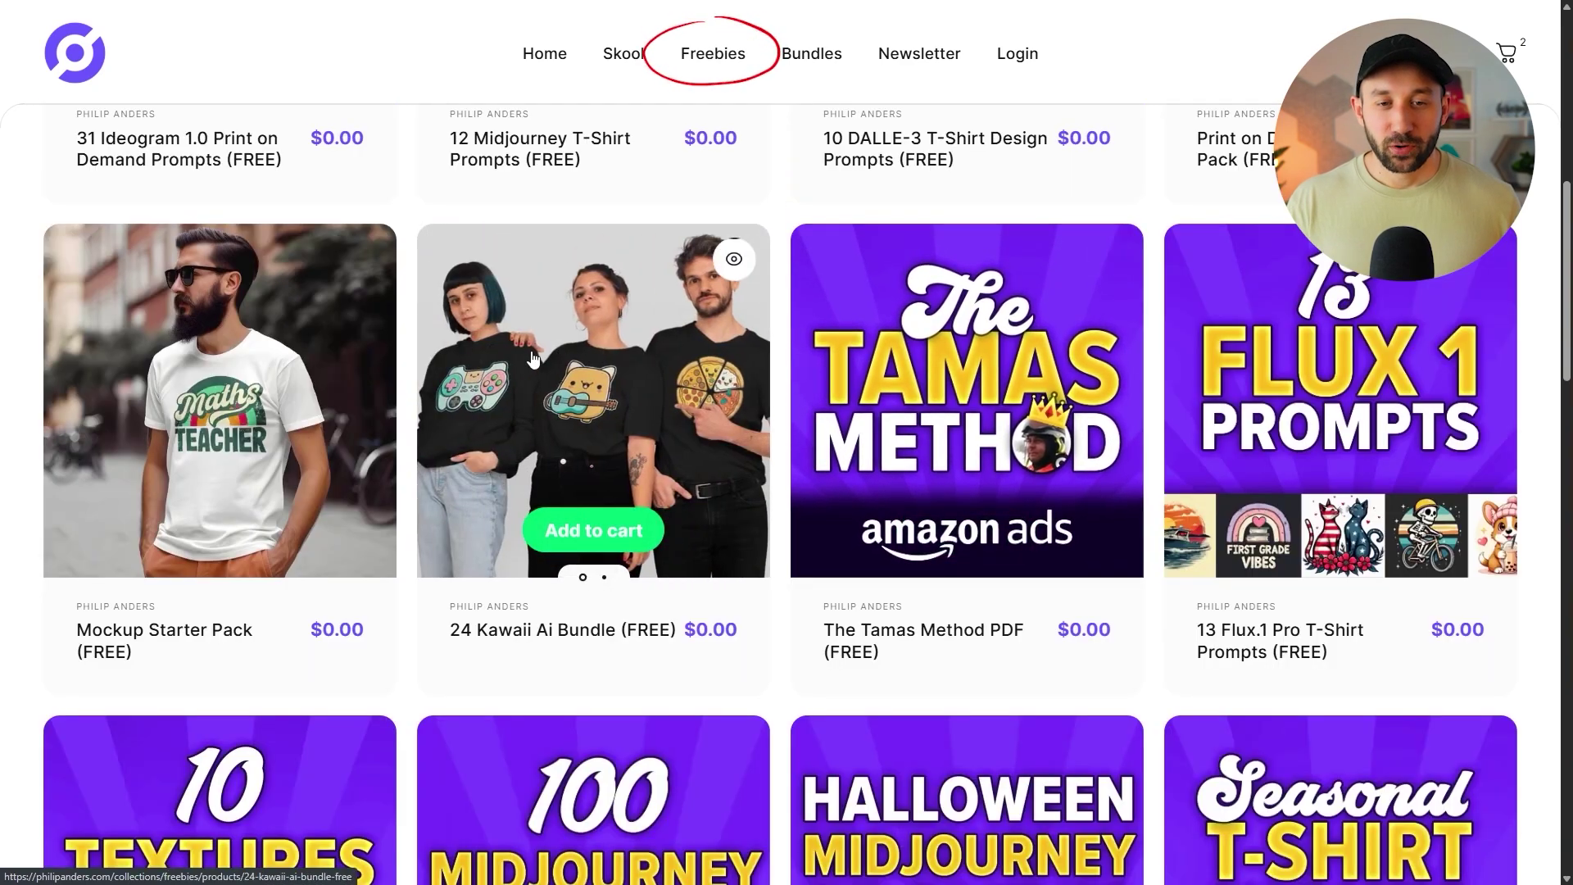
pyautogui.scroll(-1, 687, 308)
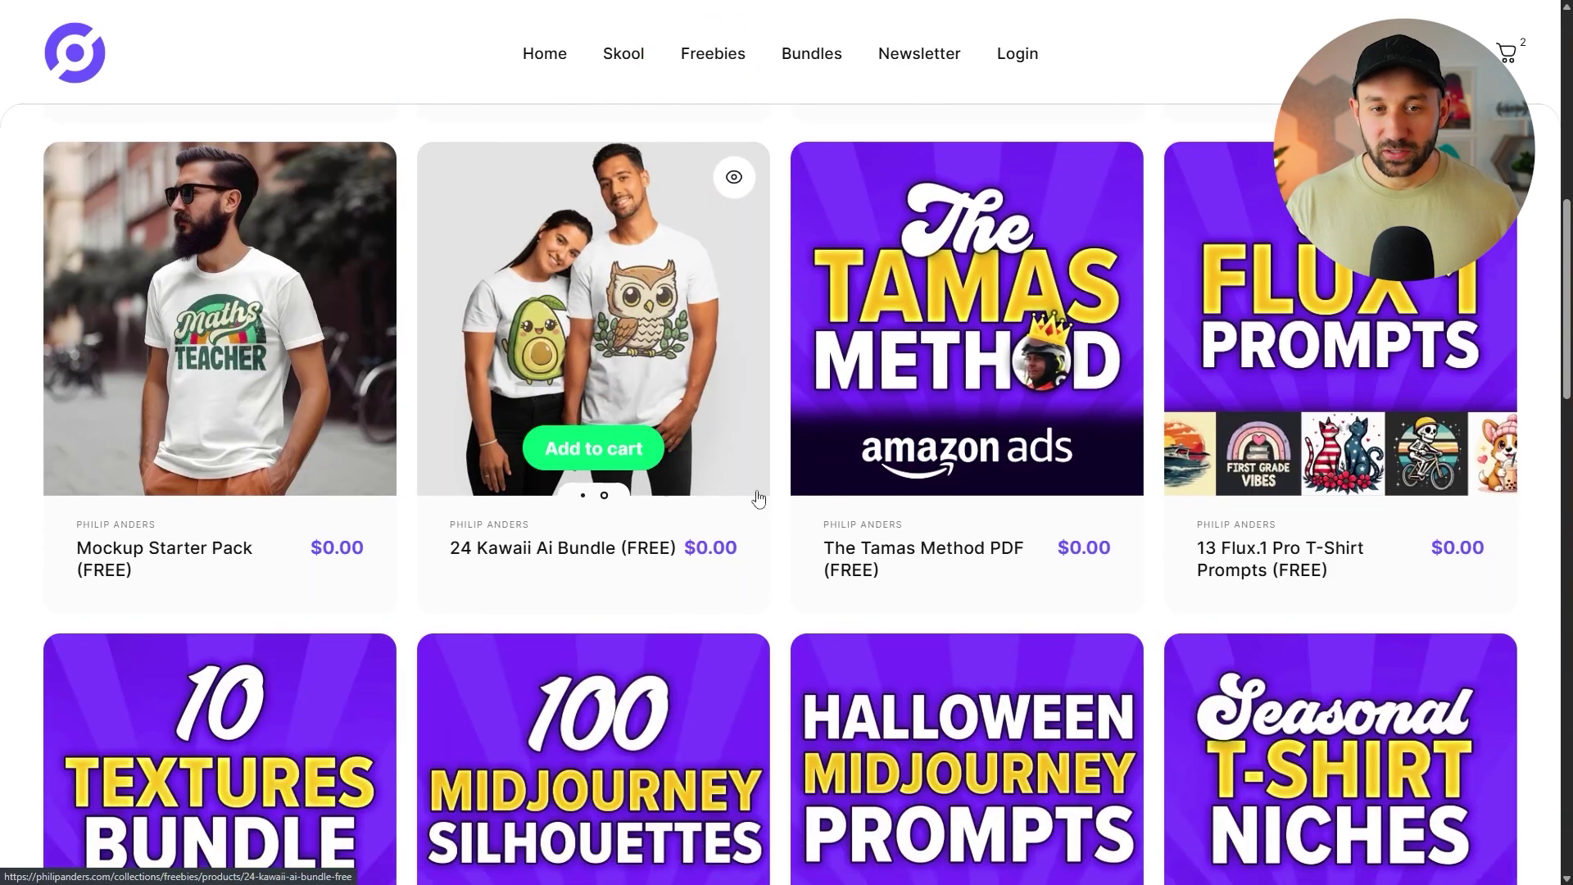
pyautogui.scroll(-3, 758, 499)
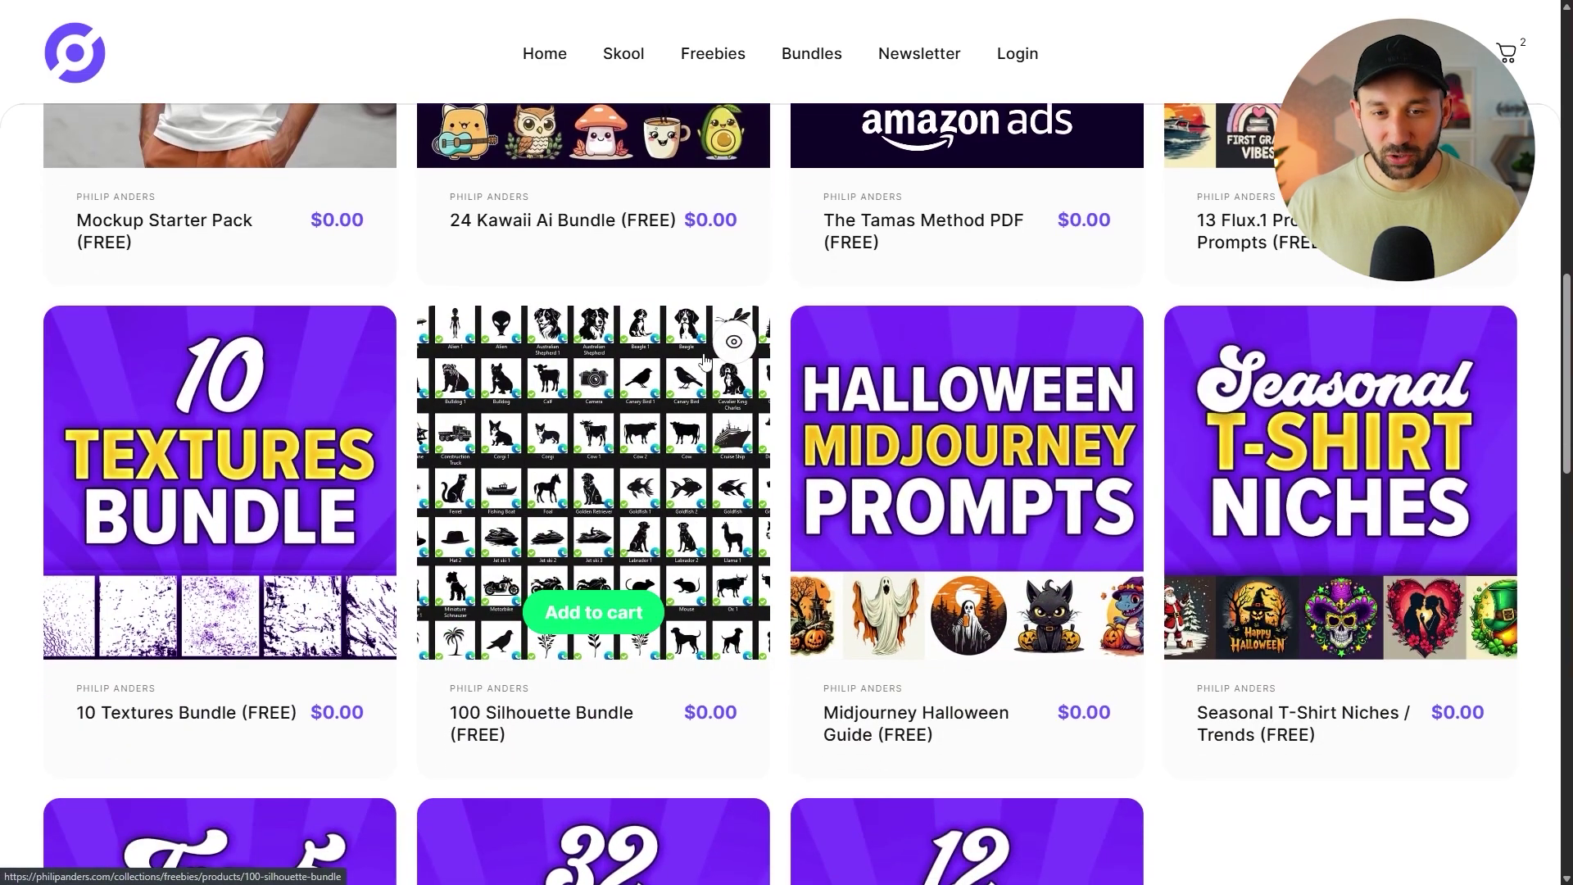
pyautogui.scroll(-2, 756, 321)
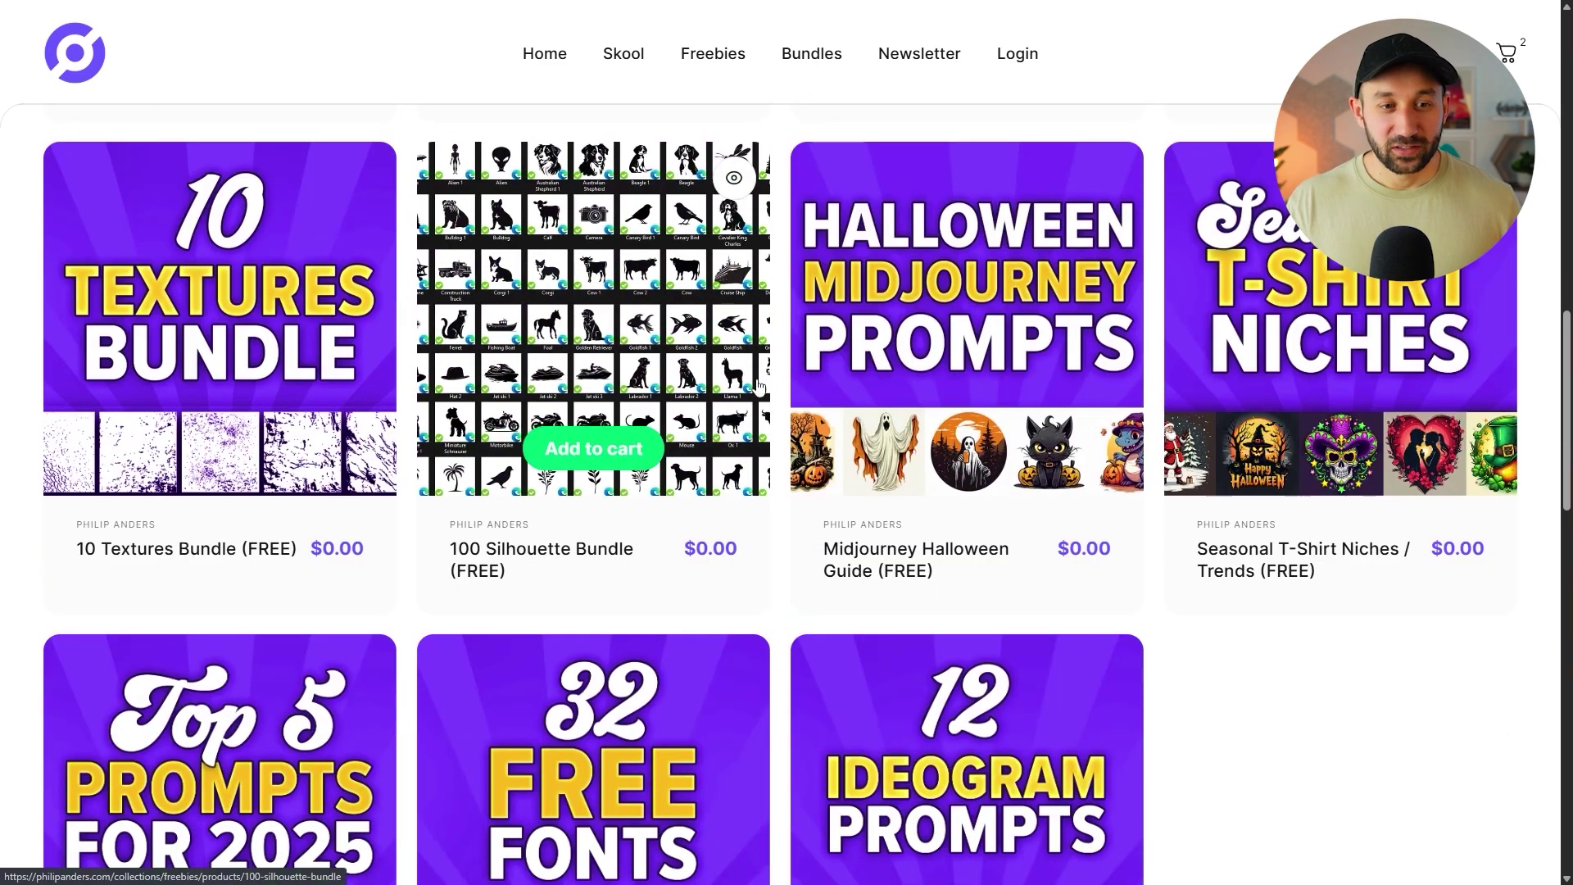
pyautogui.scroll(-1, 1264, 562)
pyautogui.scroll(2, 1139, 361)
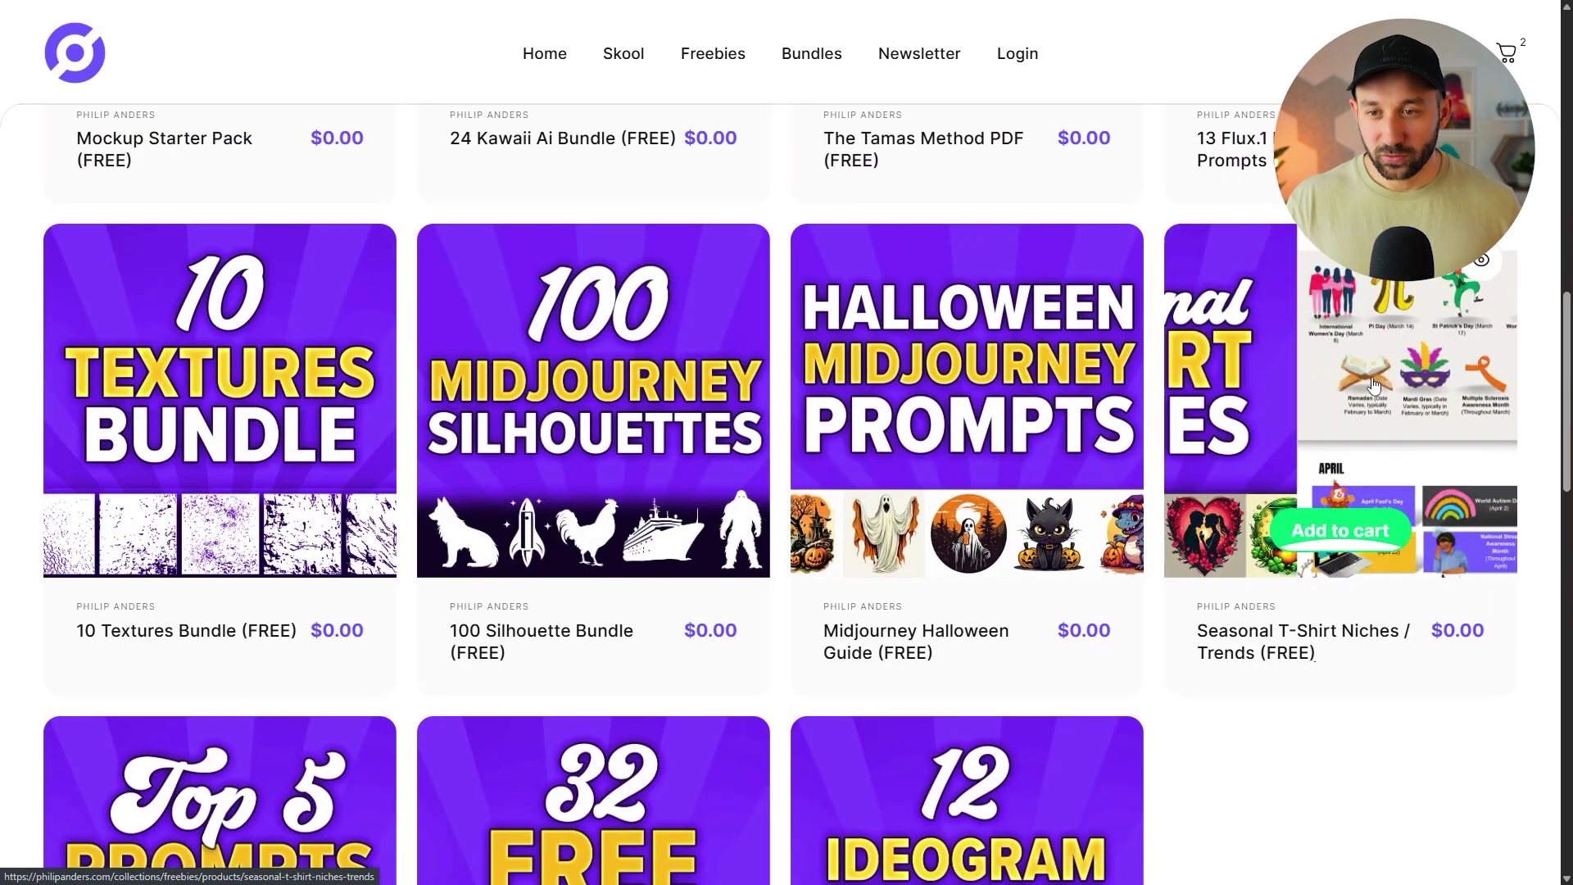
pyautogui.scroll(-7, 1313, 465)
pyautogui.scroll(2, 1115, 706)
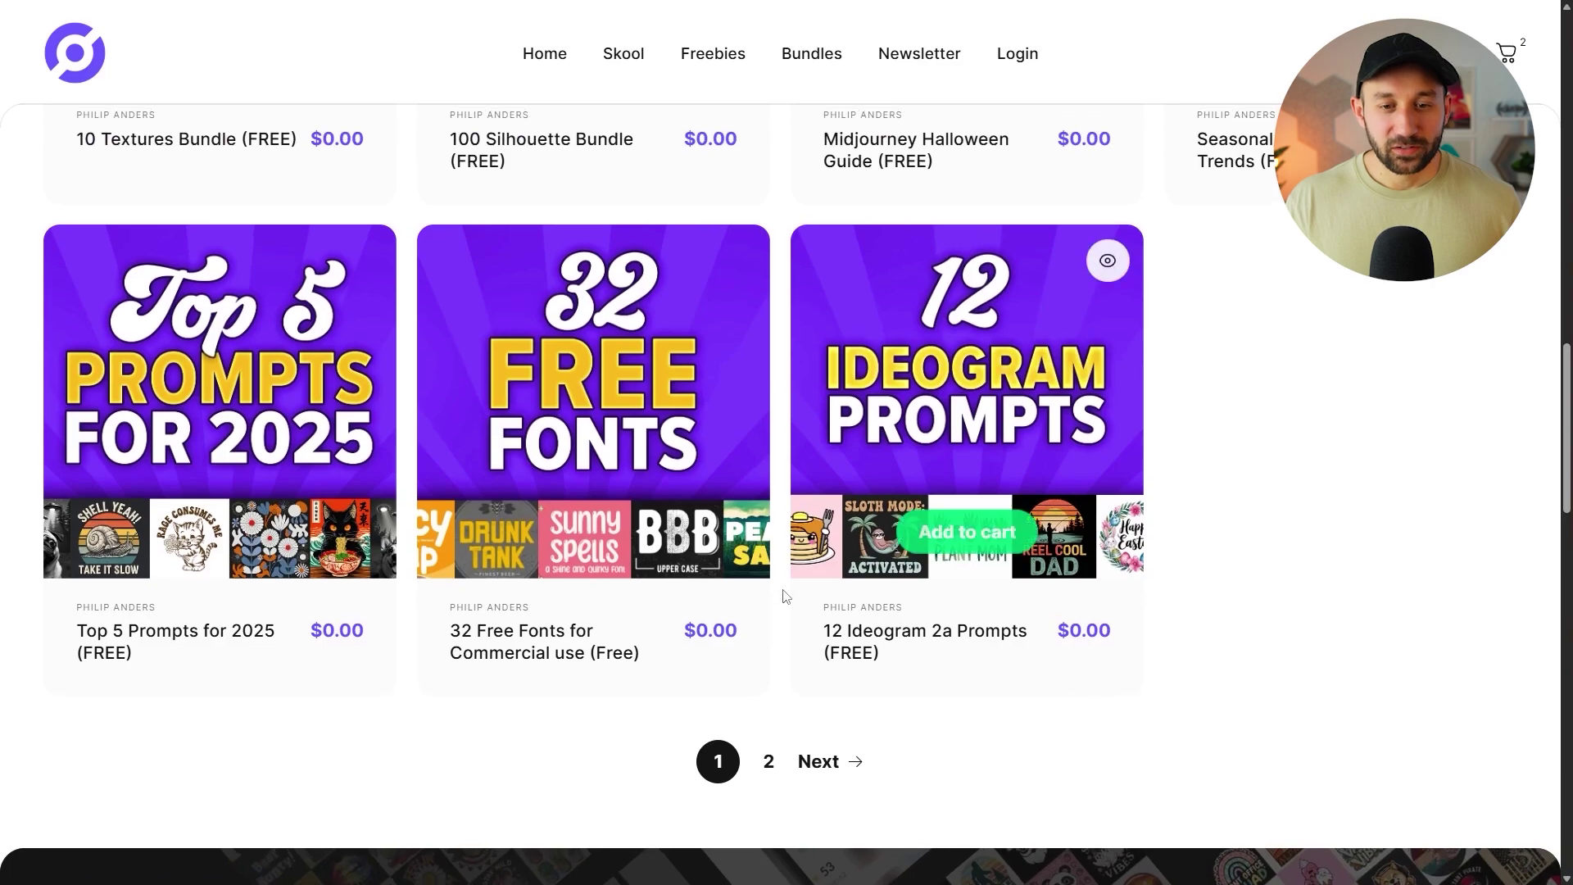
pyautogui.scroll(-2, 669, 695)
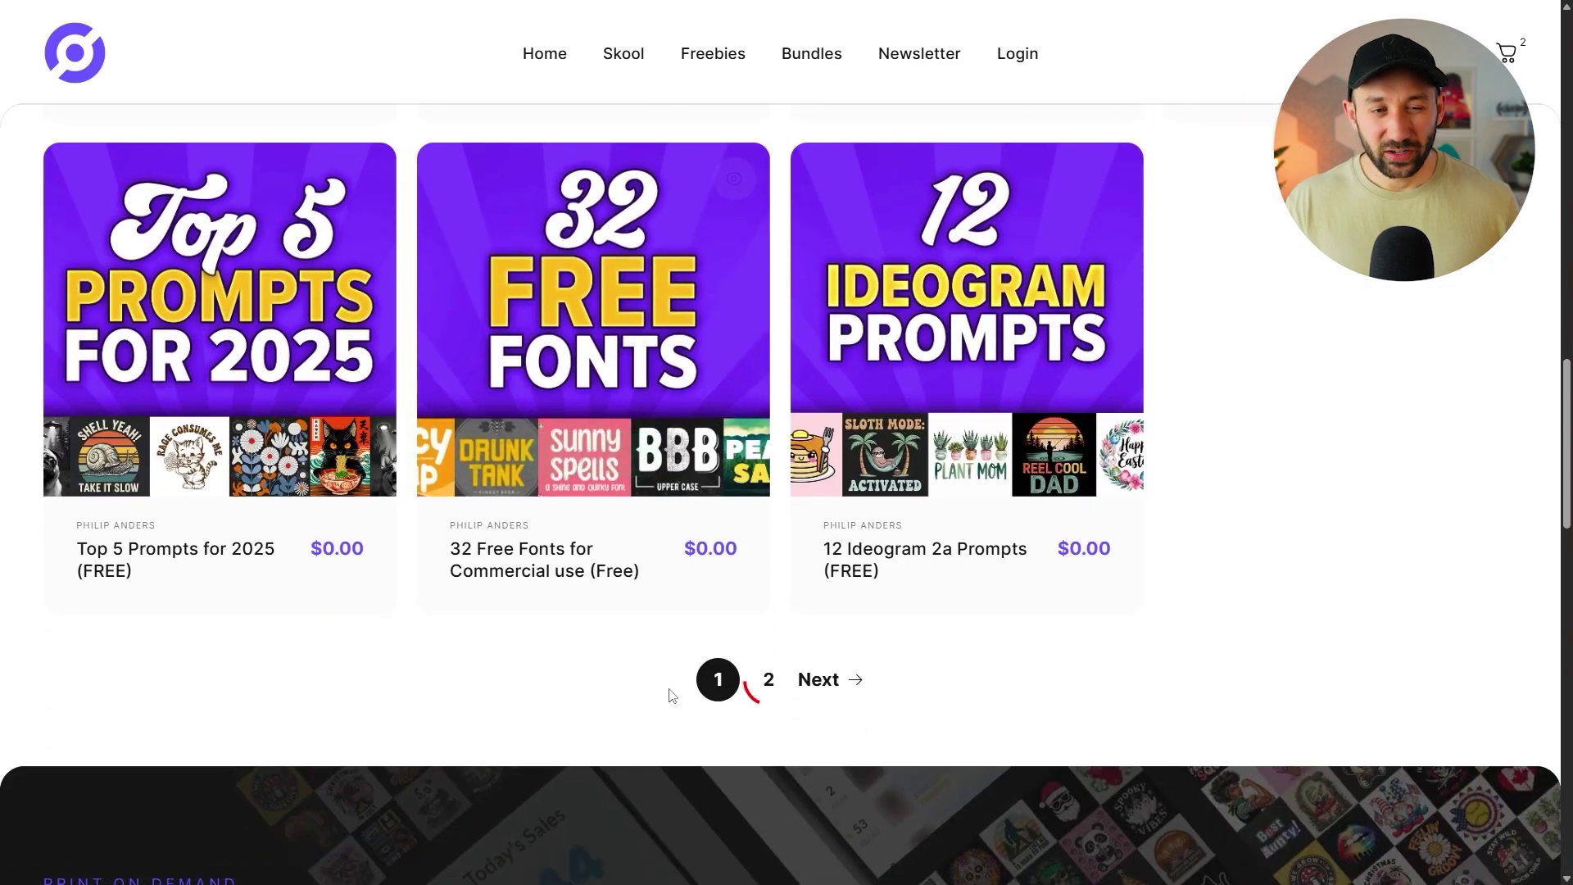
# Step: Add the free 11 Ideogram 3.0 Prompts from Freebies page 2, then return to page 1
pyautogui.click(768, 680)
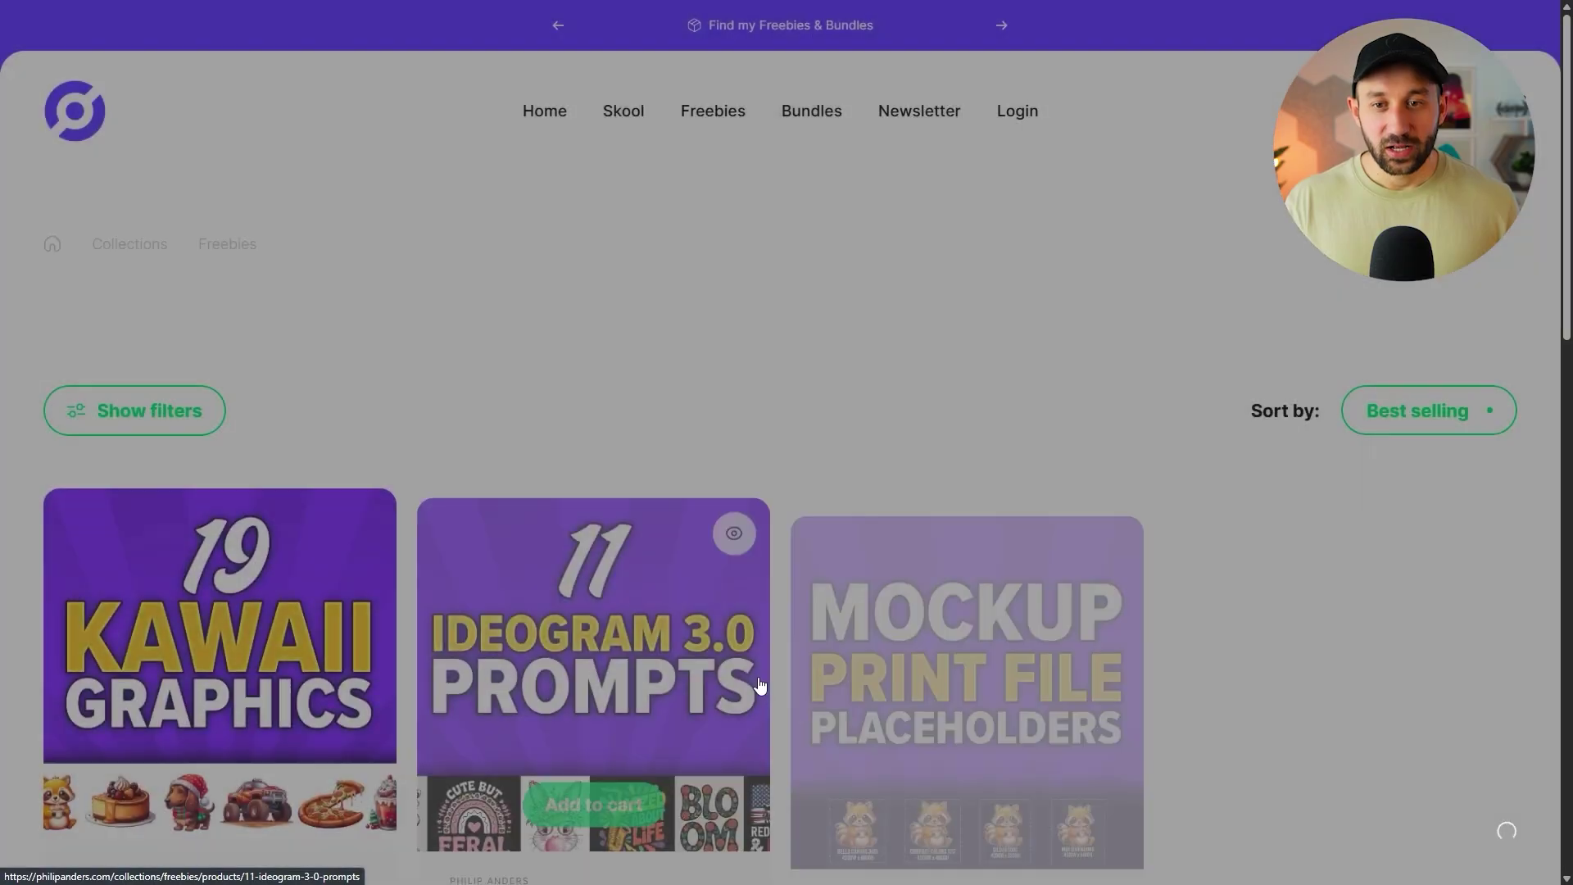
pyautogui.scroll(-2, 636, 412)
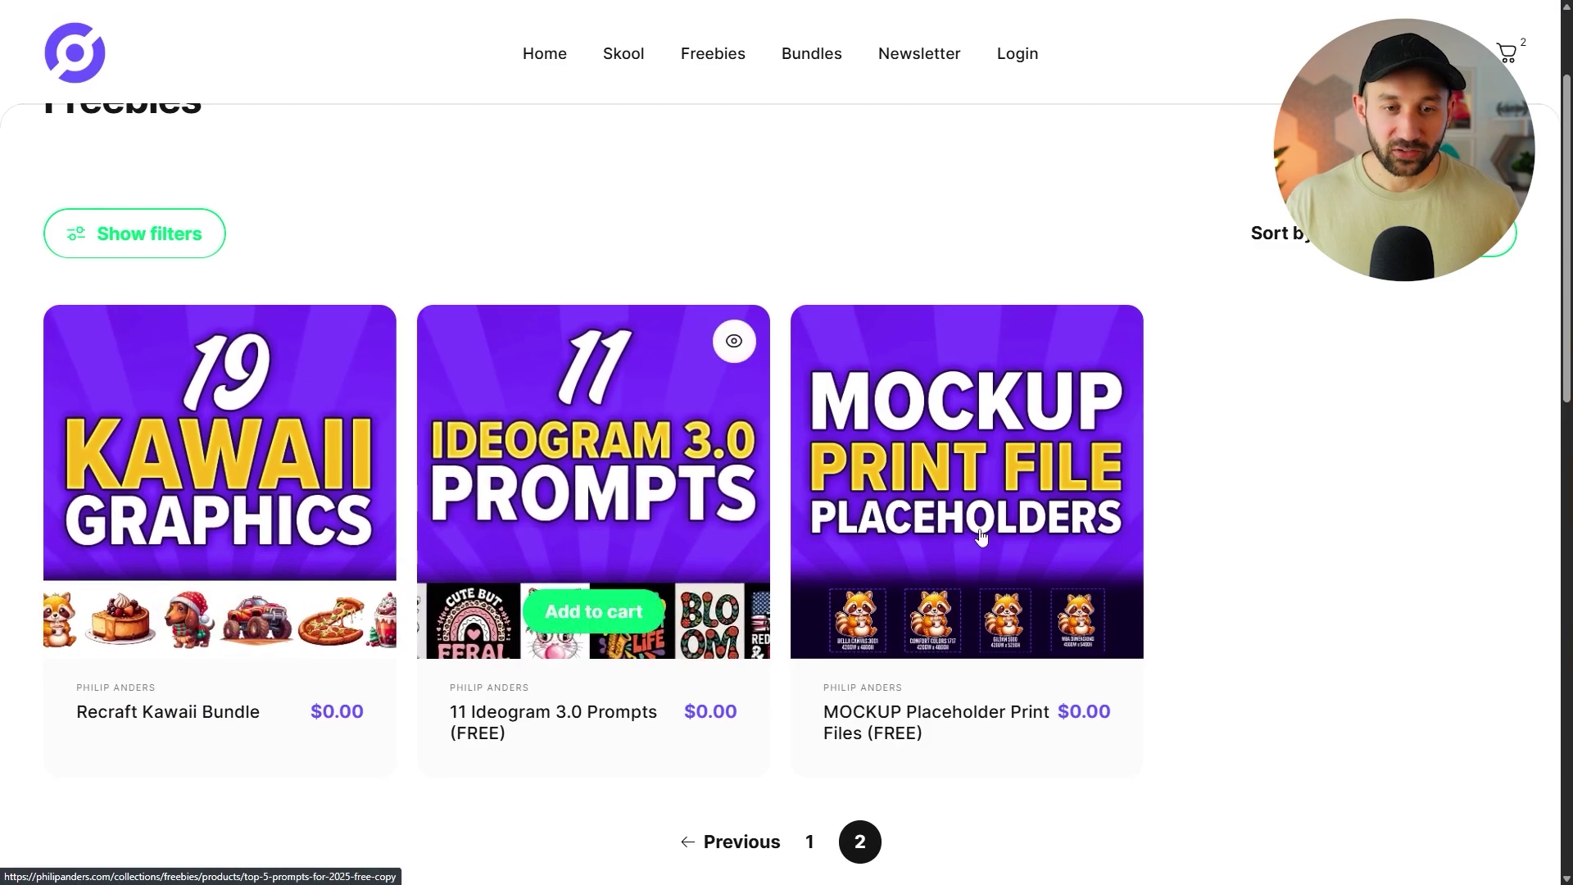
pyautogui.scroll(-2, 581, 453)
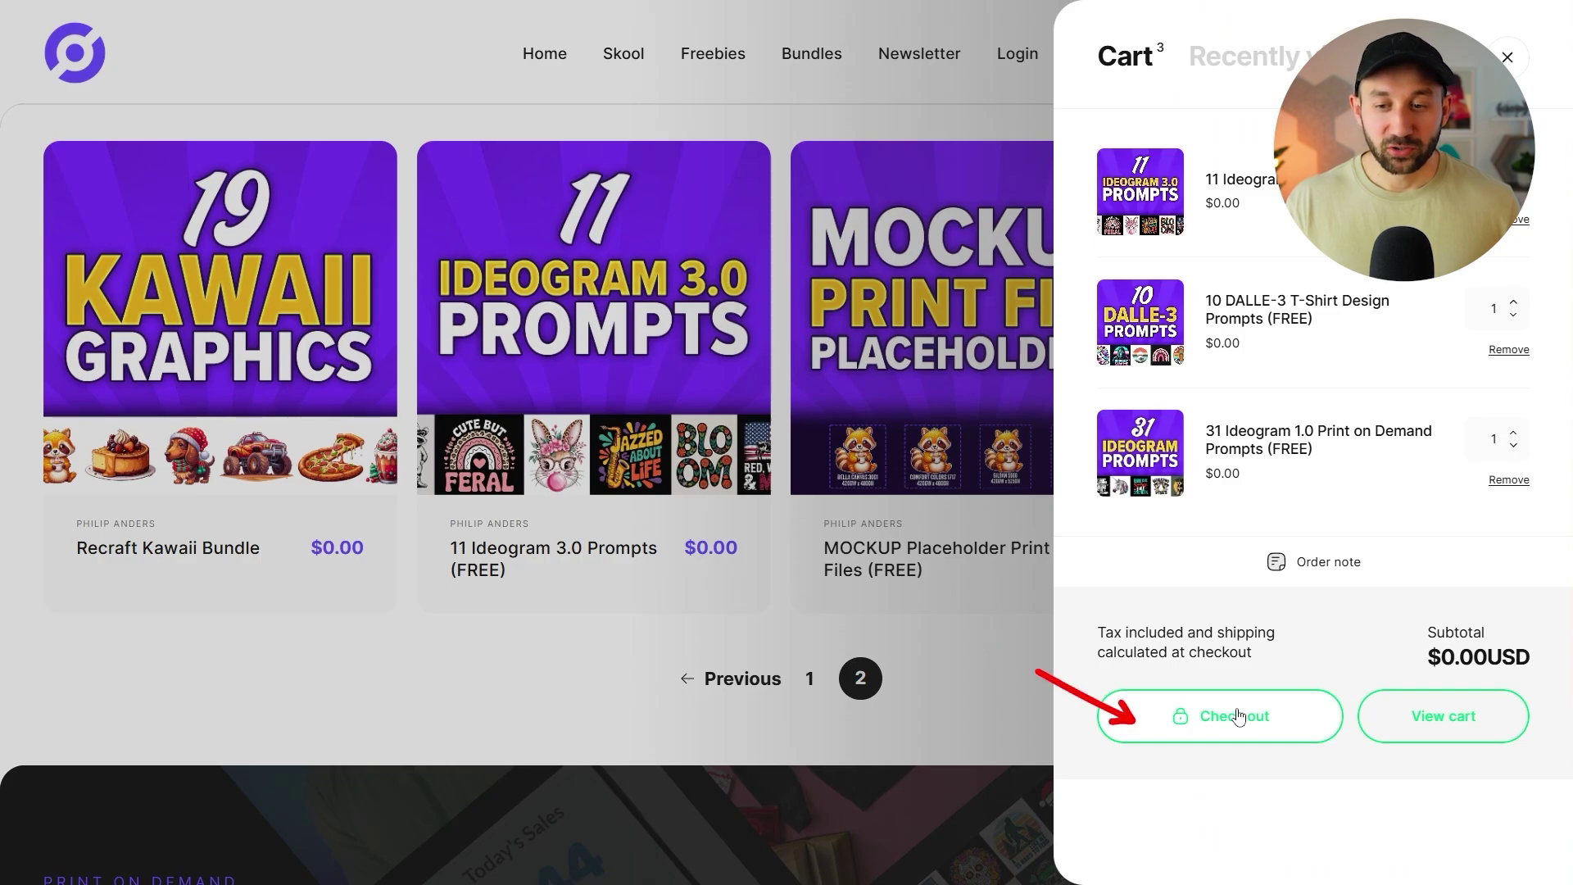
pyautogui.click(569, 583)
pyautogui.click(803, 685)
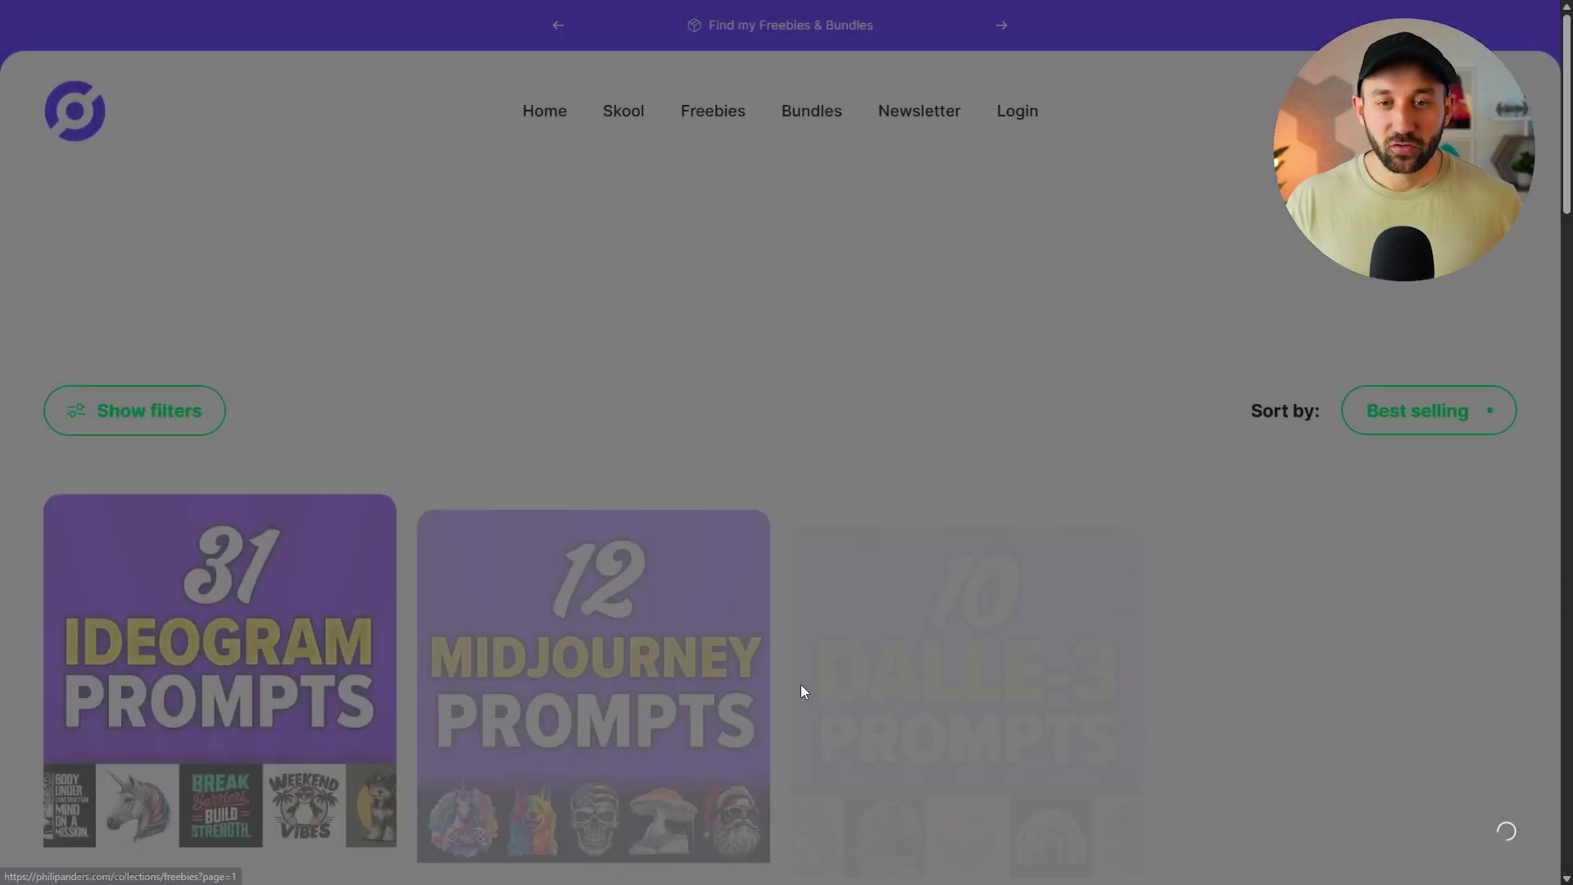
pyautogui.scroll(-3, 800, 685)
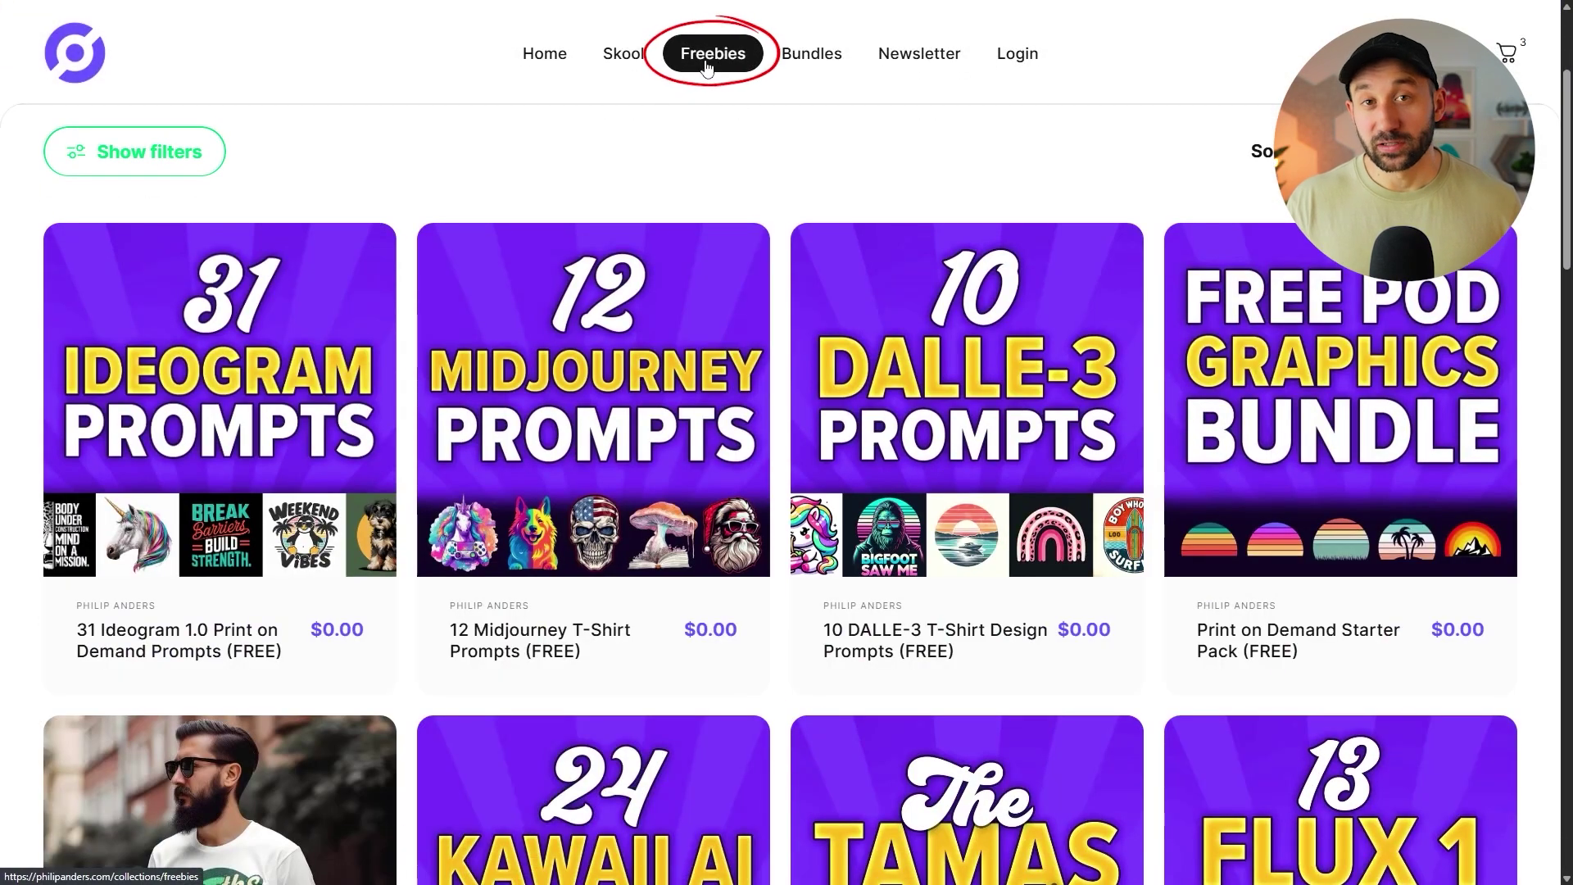